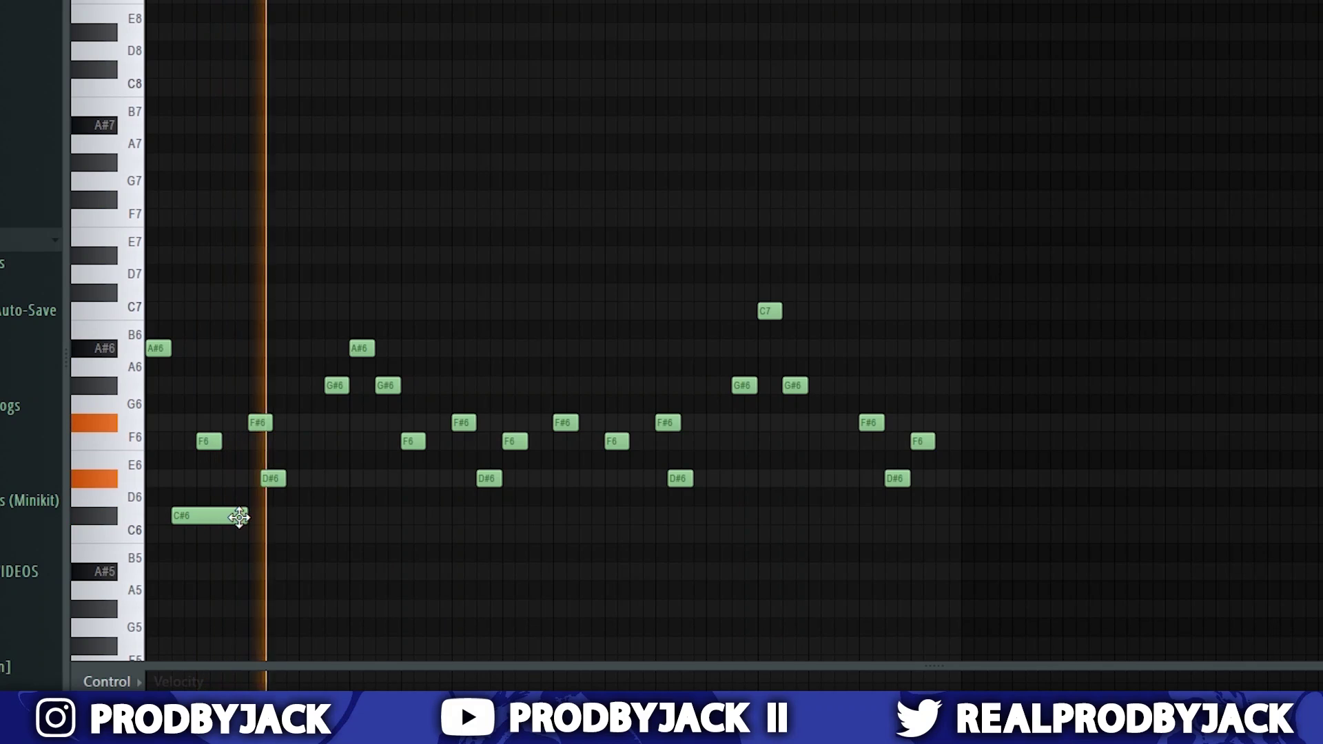
Step: Place bass notes C#6, A#5, F#5 and F5 at the starts of bars 1 to 4, plus a high F7 in bar 3
left_click_drag(237, 517, 189, 517)
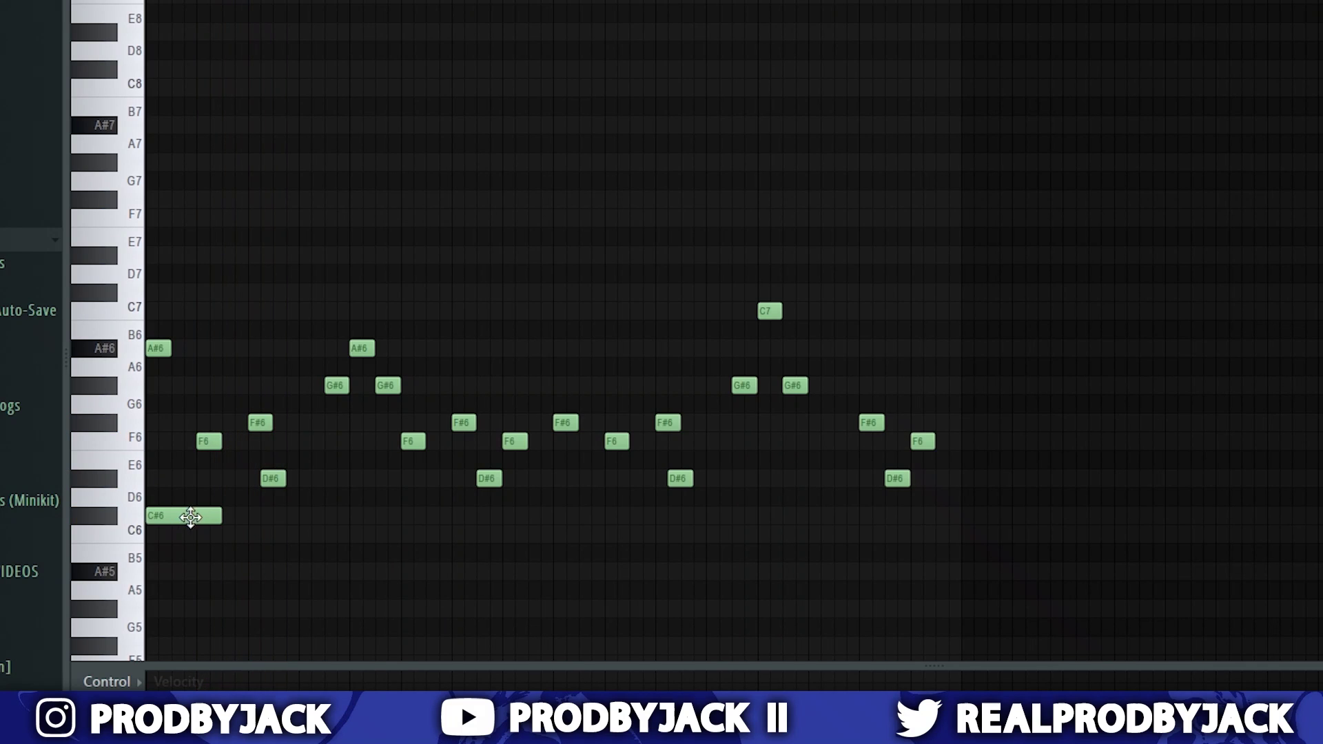
left_click(353, 573)
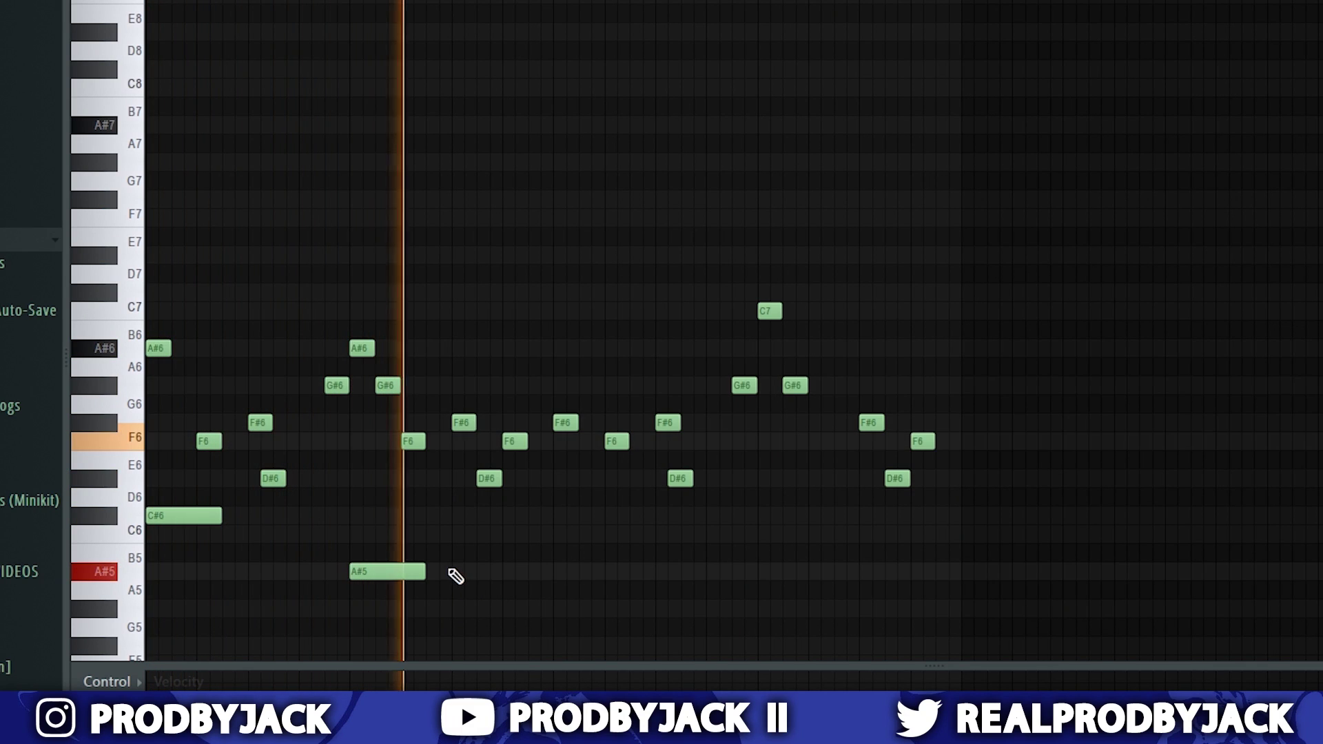
left_click(559, 649)
scroll(656, 633, "down", 3)
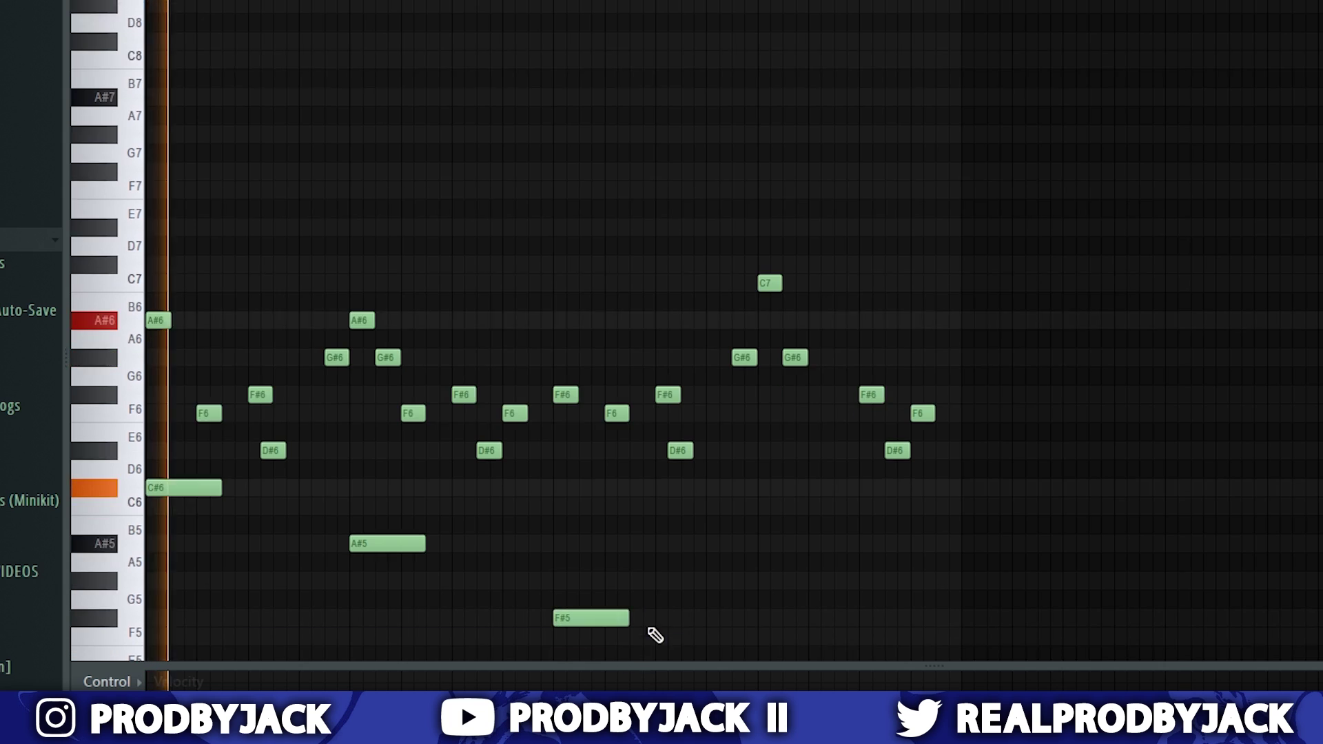
left_click(761, 553)
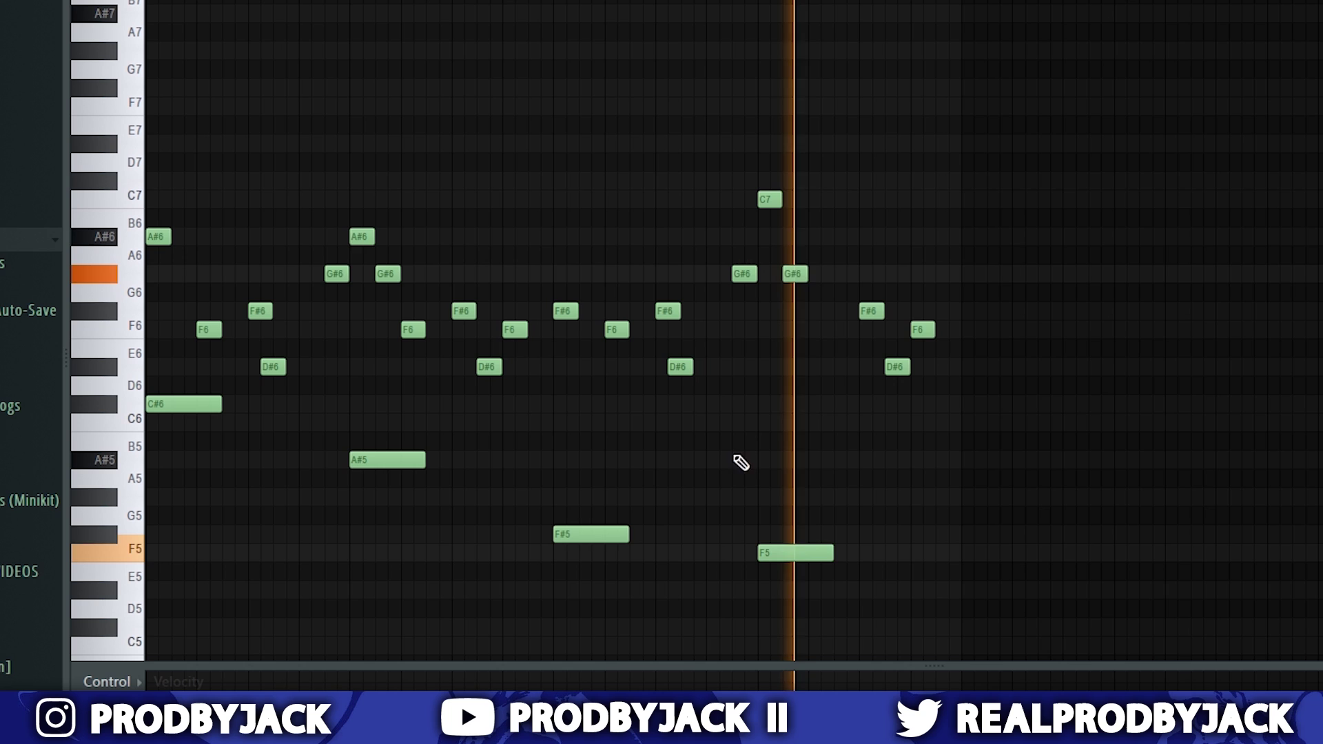
key("space")
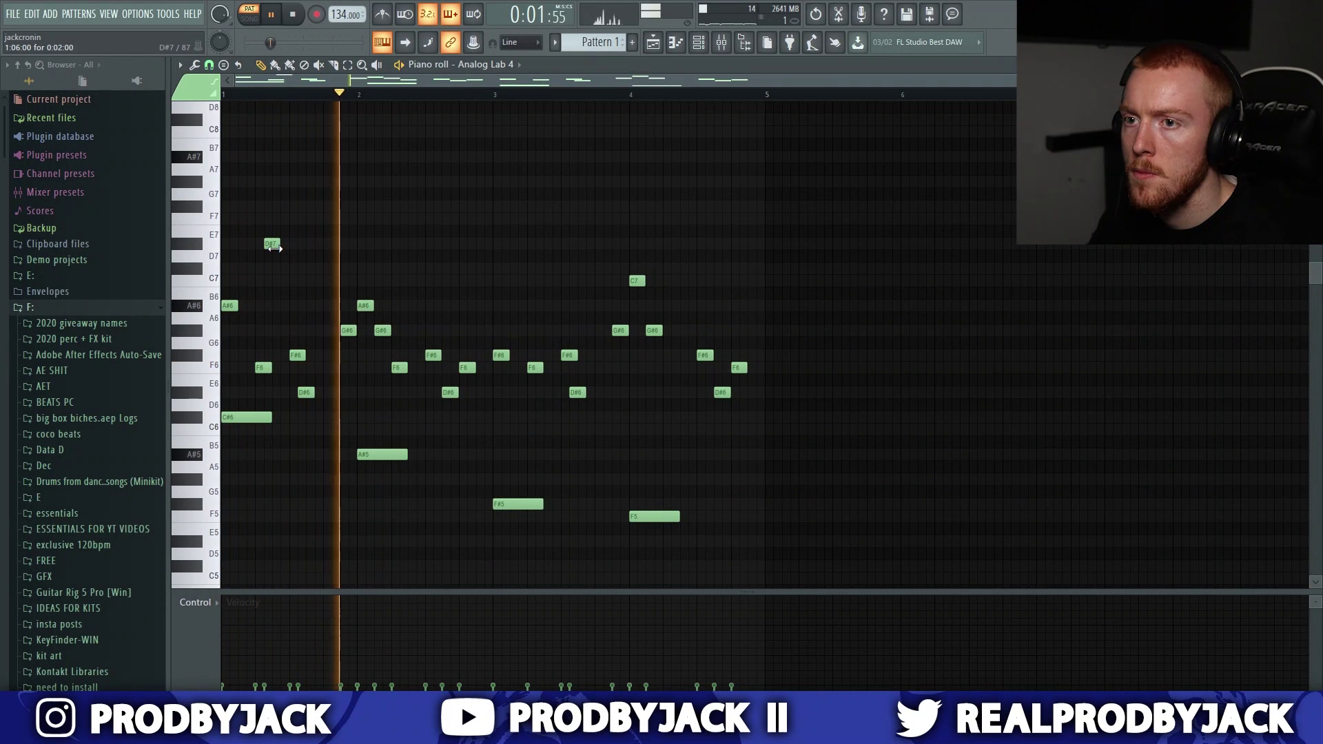
left_click(543, 219)
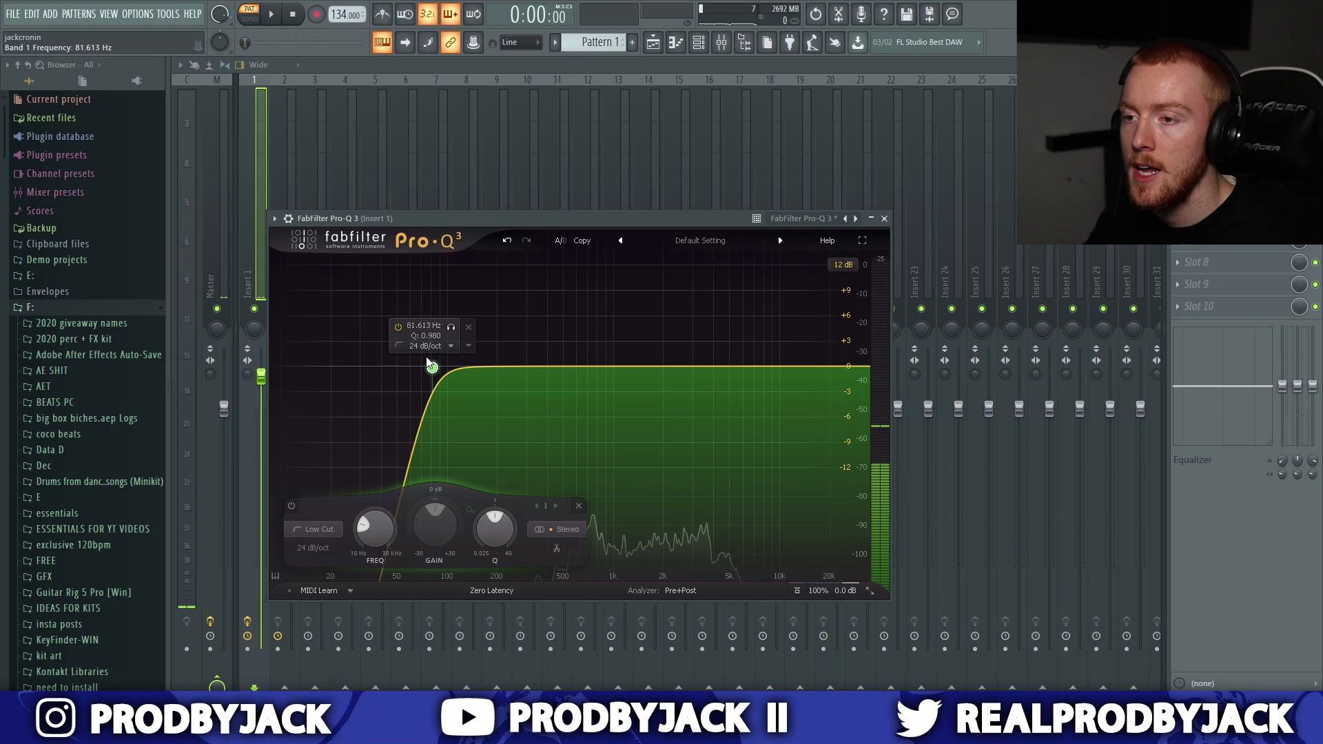
Step: Shape Insert 1's FabFilter Pro-Q 3 curve with a raised low cut, midrange bell adjustments and a high cut below 3 kHz
left_click_drag(428, 361, 475, 368)
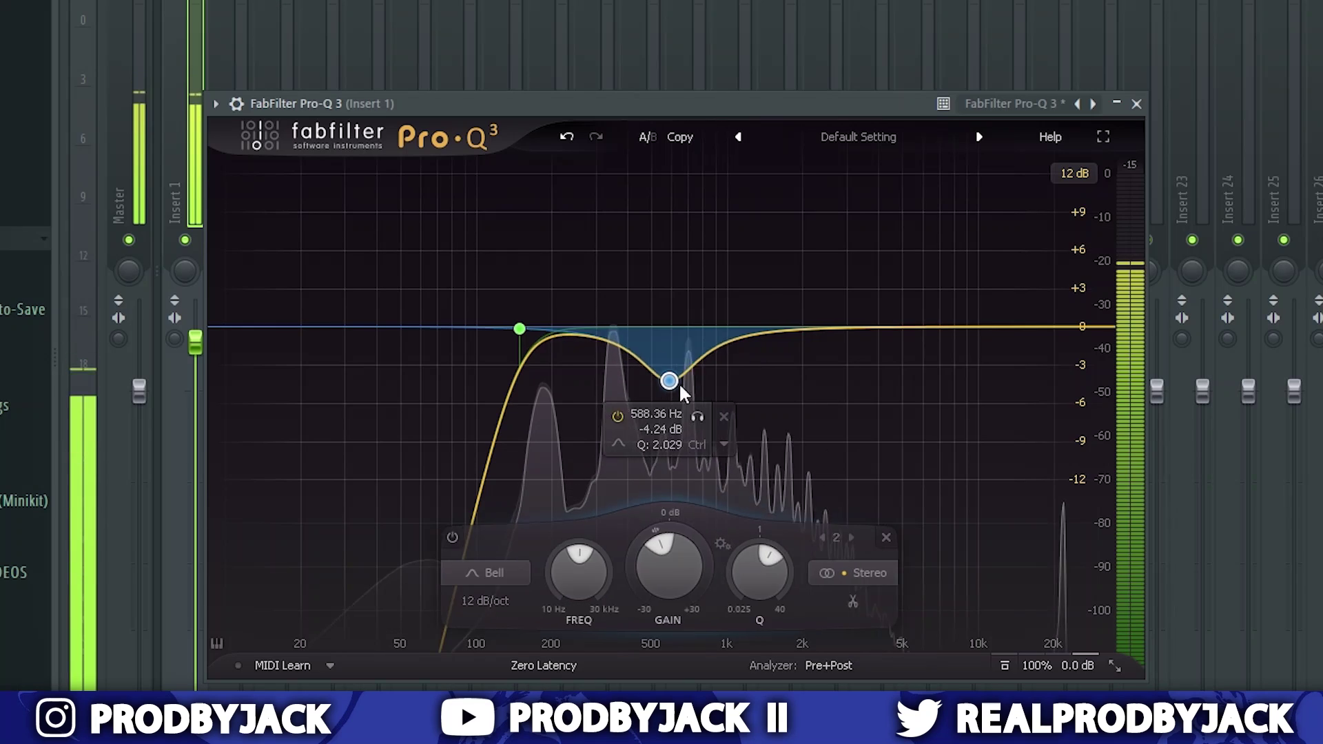
left_click_drag(673, 384, 813, 380)
left_click_drag(724, 333, 596, 307)
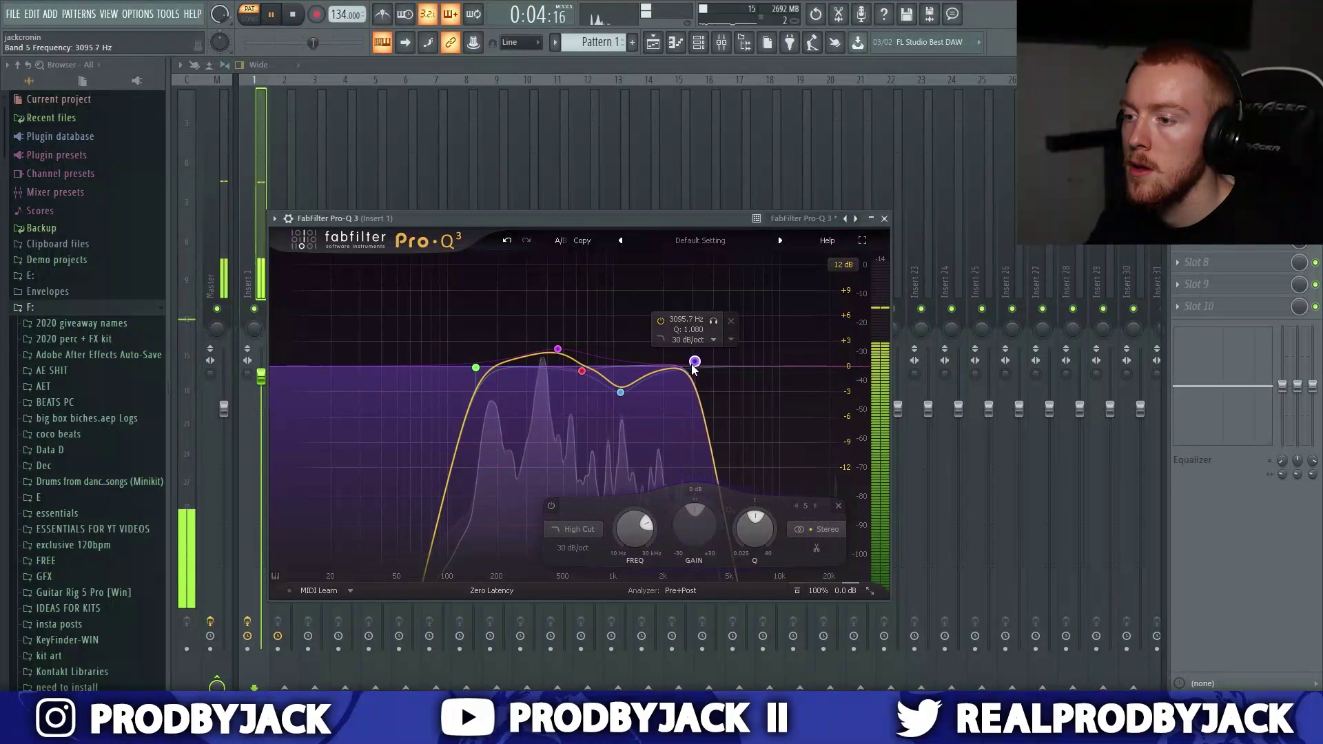
mouse_move(693, 367)
left_mouse_down()
mouse_move(663, 367)
mouse_move(680, 367)
left_mouse_up()
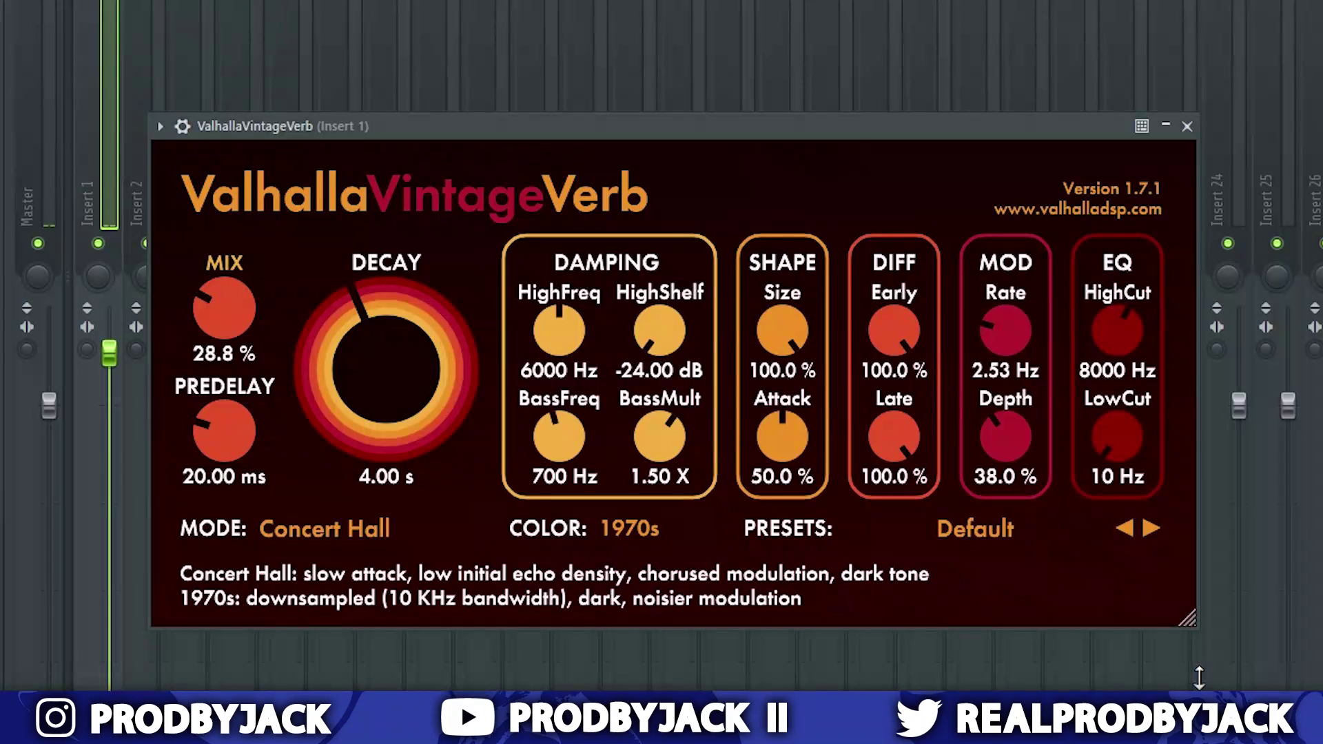
Step: Set ValhallaVintageVerb on Insert 1 to 17.6% mix, 1.92 s decay and 360 Hz low cut, and close its window
left_click_drag(1143, 441, 1112, 387)
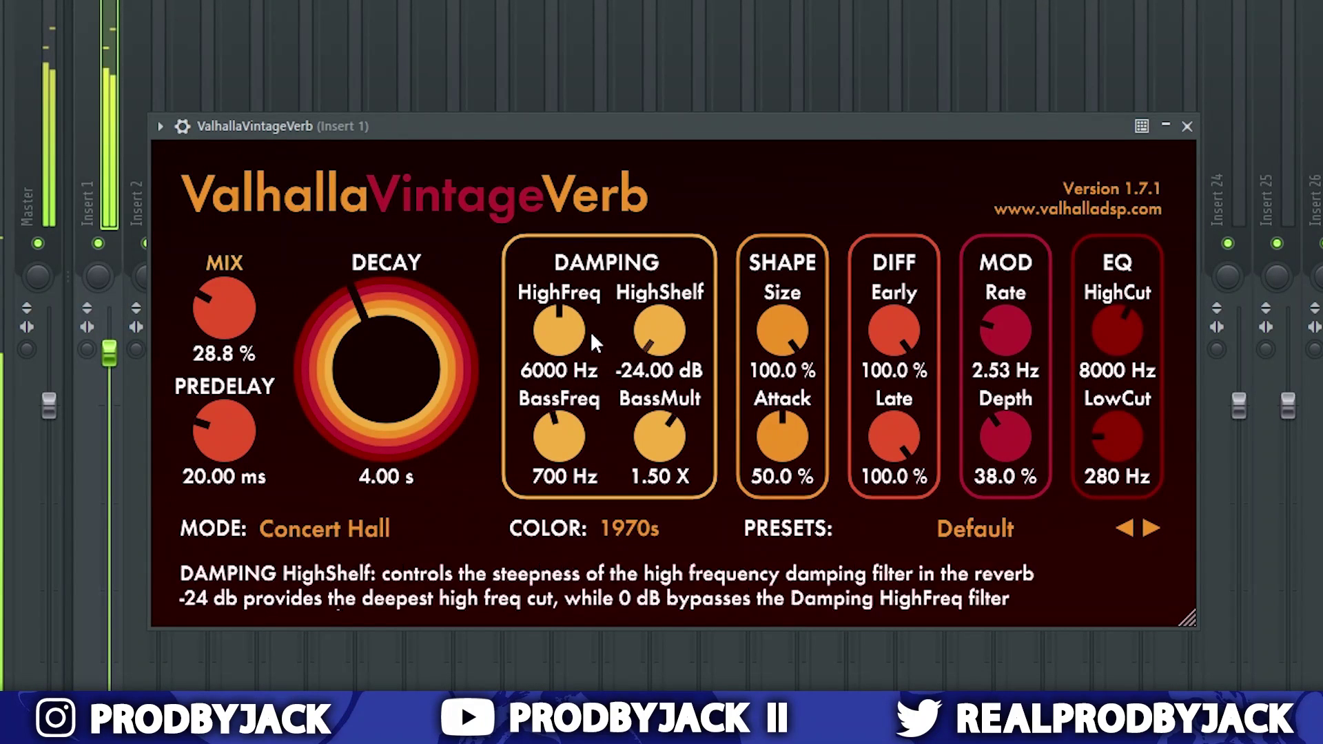
left_click_drag(327, 314, 237, 335)
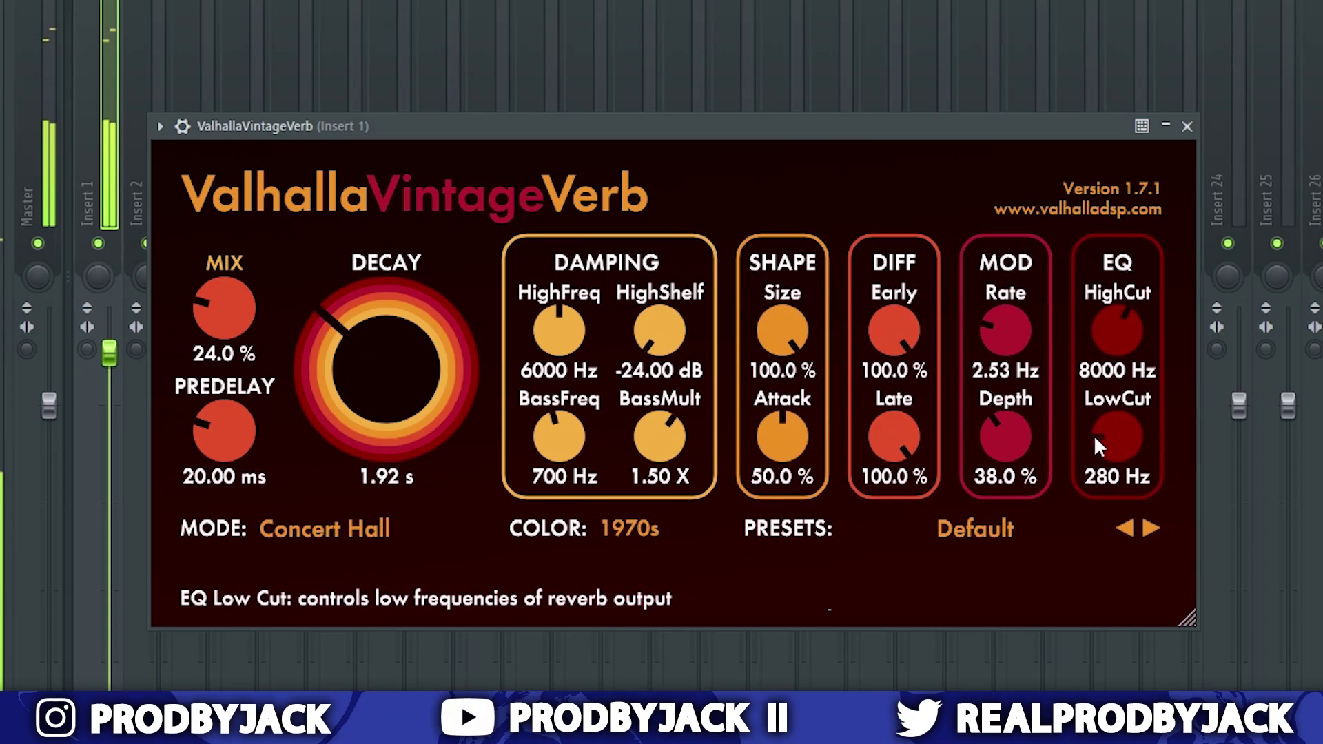
left_click_drag(188, 295, 238, 328)
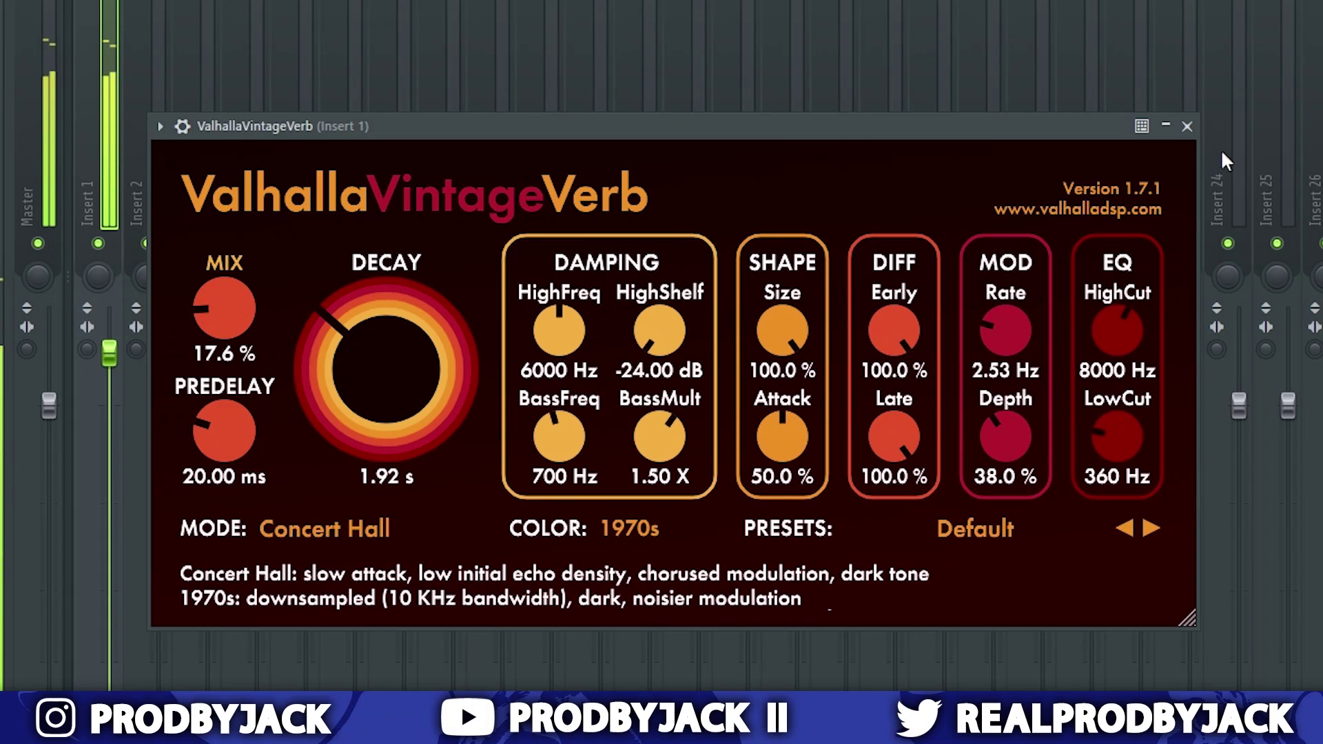
left_click(1177, 130)
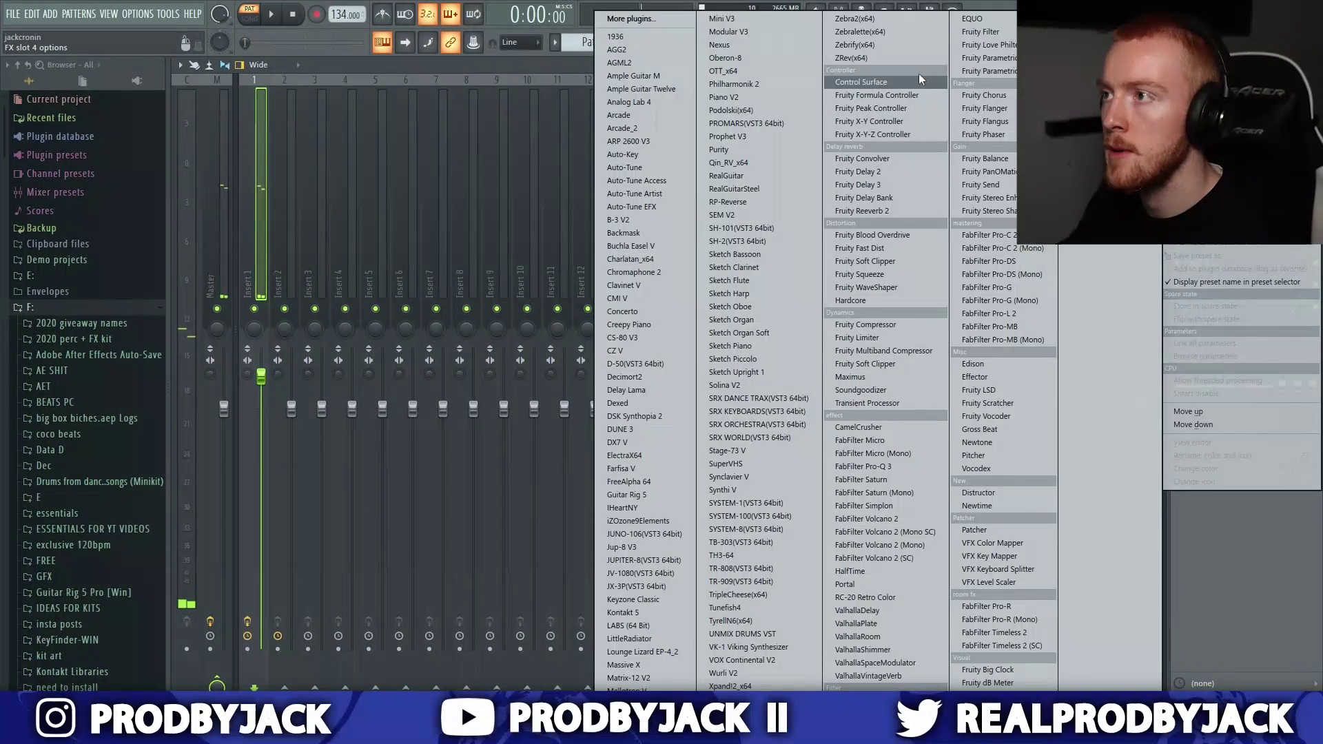
Step: Add Fruity Delay 2 to Insert 1's fourth effect slot with its input volume at 39%, and close the plugin window
left_click(889, 171)
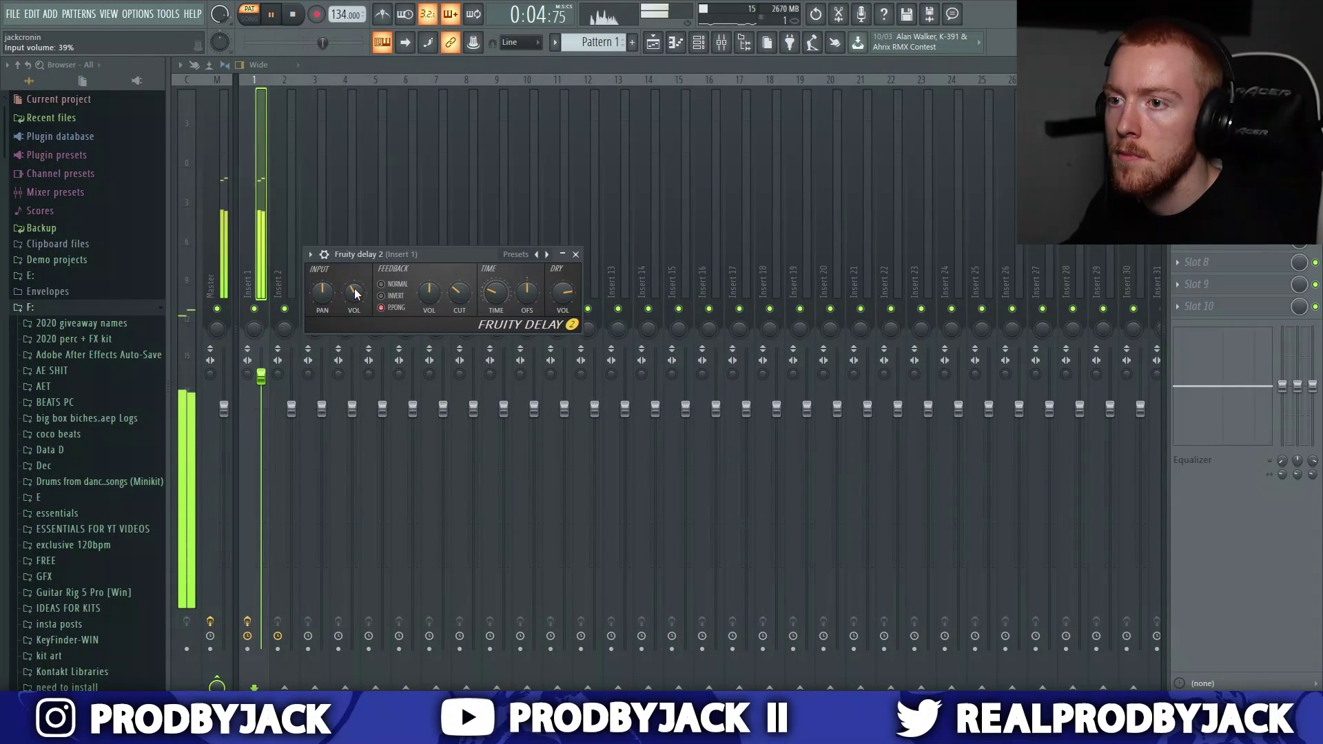
left_click(575, 254)
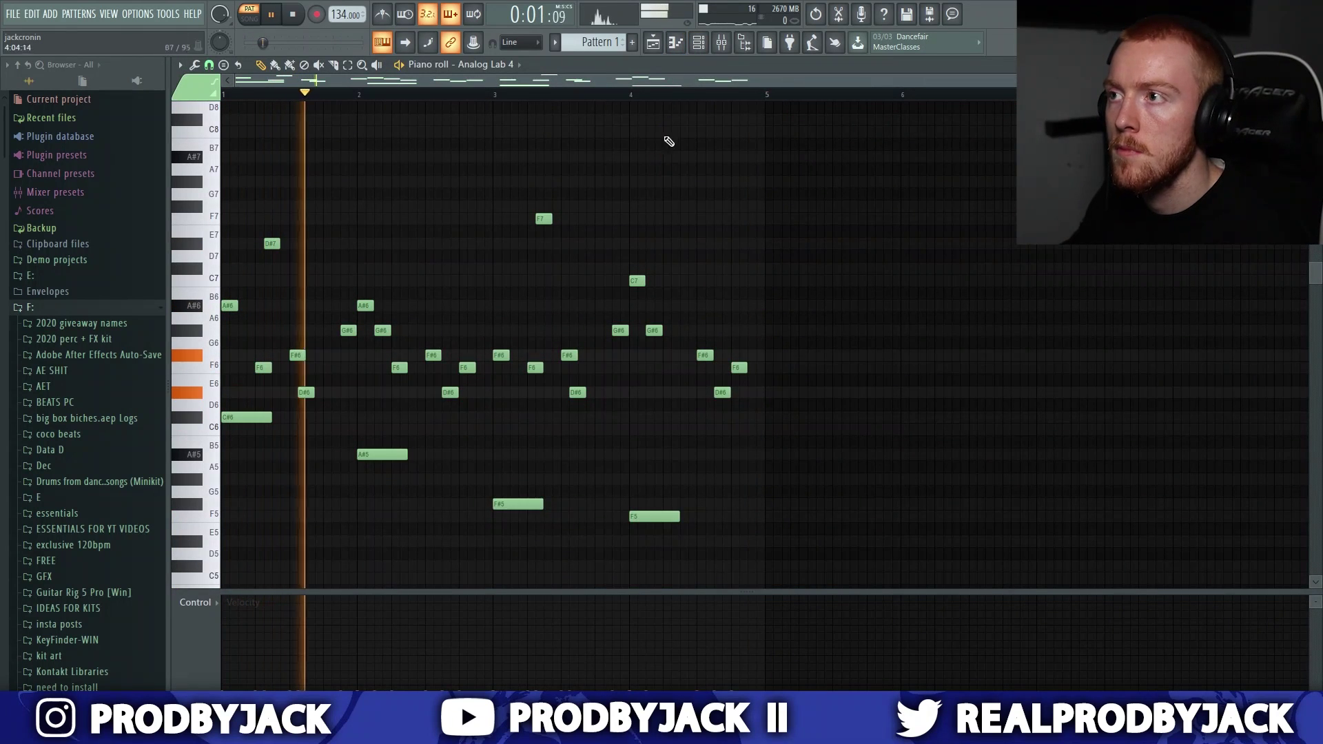
key("F9")
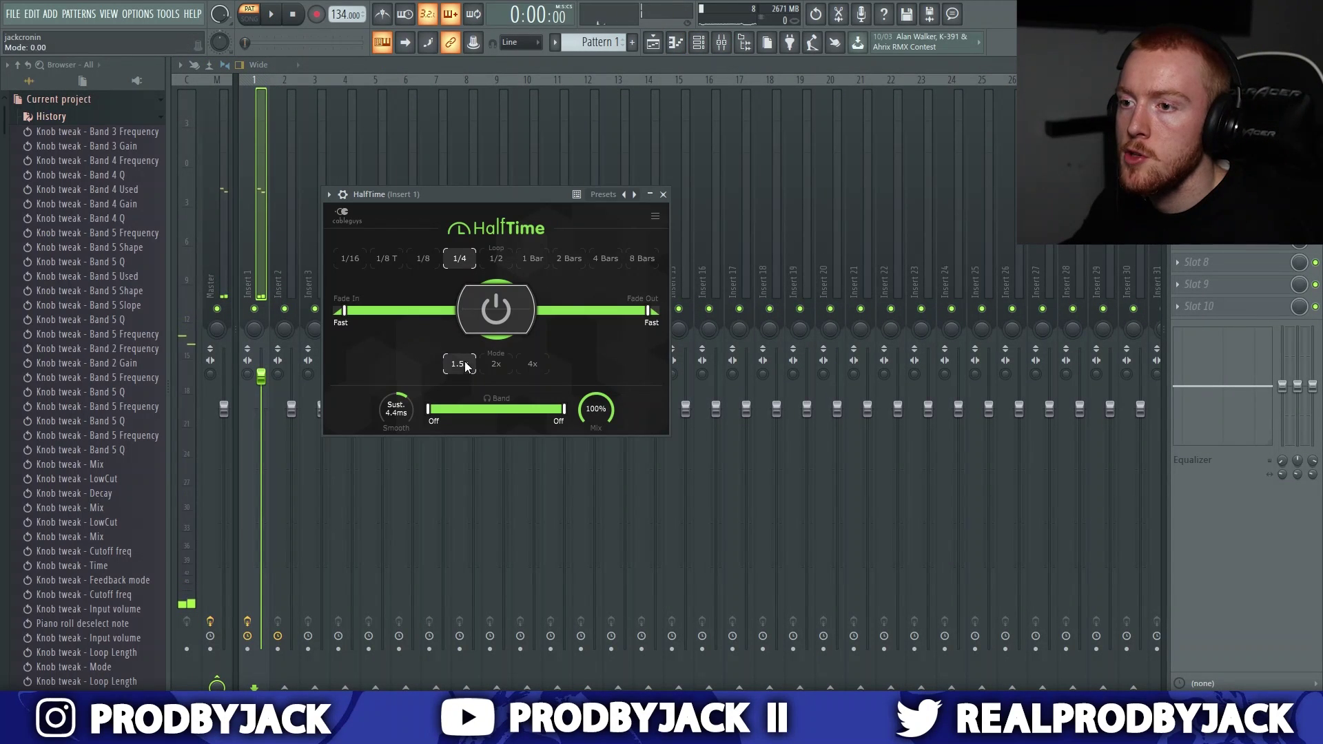
Step: Transpose the whole Analog Lab 4 melody down five semitones in the piano roll and play it back
left_click(680, 45)
key("shift+Down")
key("shift+Down")
key("shift+Down")
key("shift+Down")
key("shift+Down")
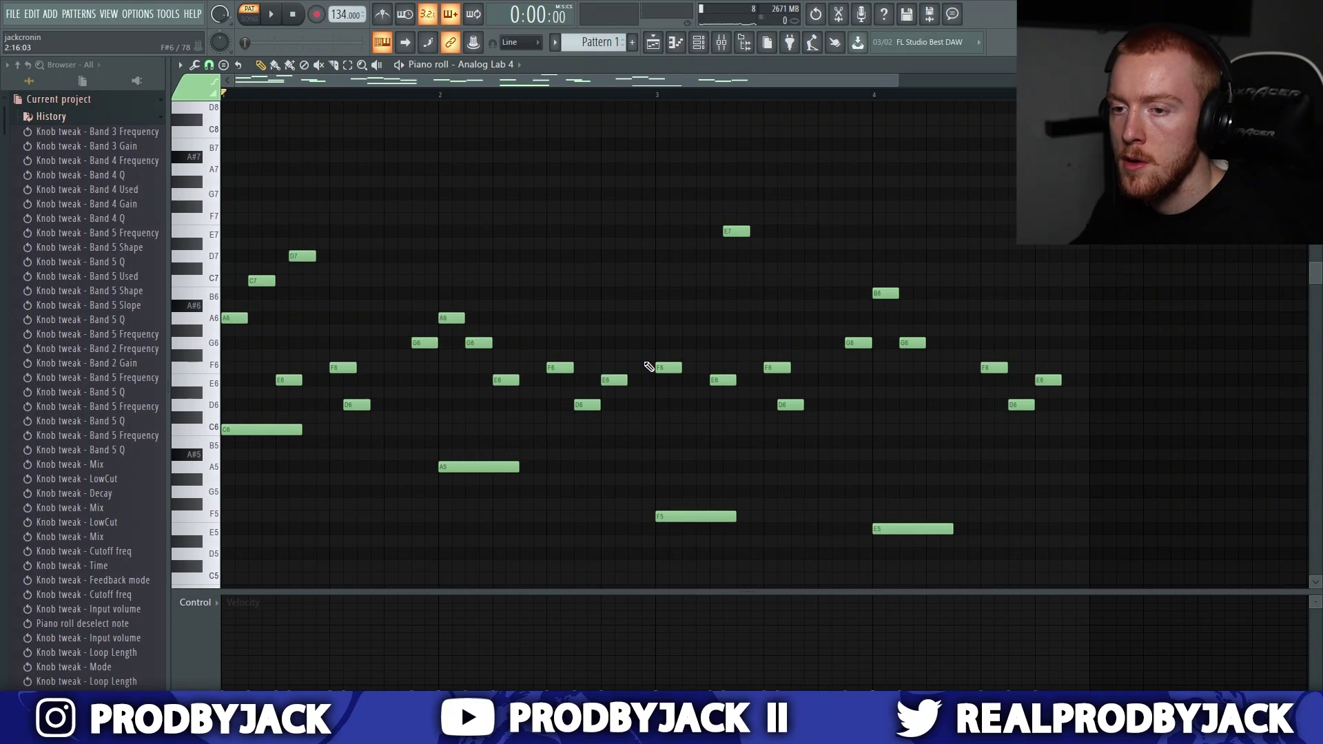
key("space")
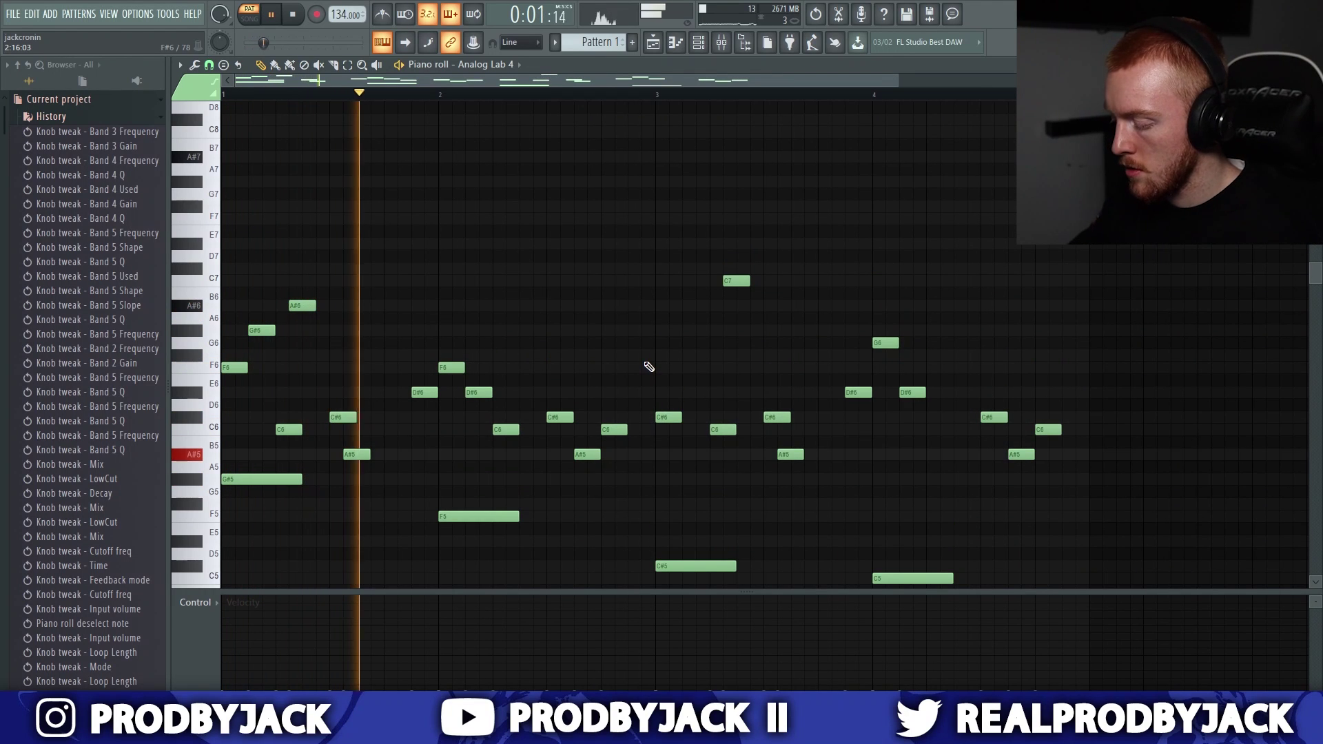
Step: Select the C#5 bass note at the start of bar 3 and raise its pitch
scroll(645, 374, "down", 1)
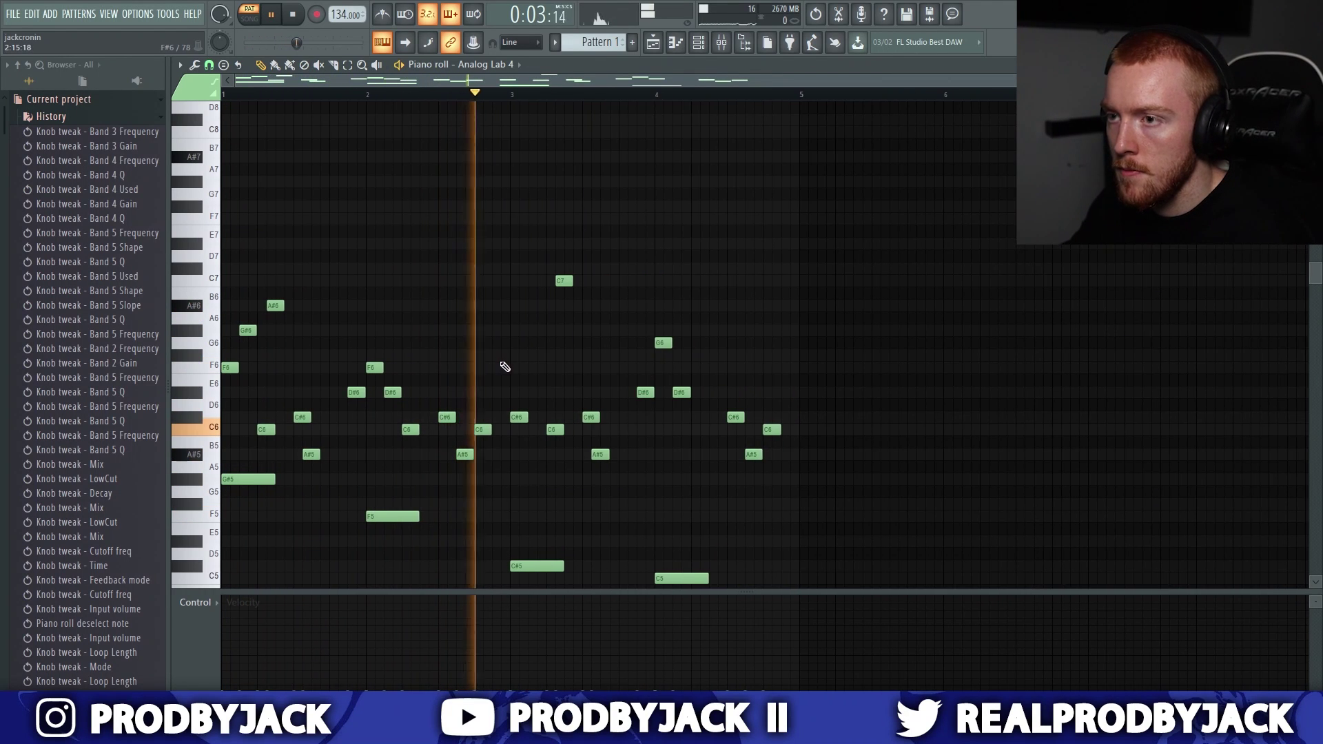
scroll(505, 366, "down", 1)
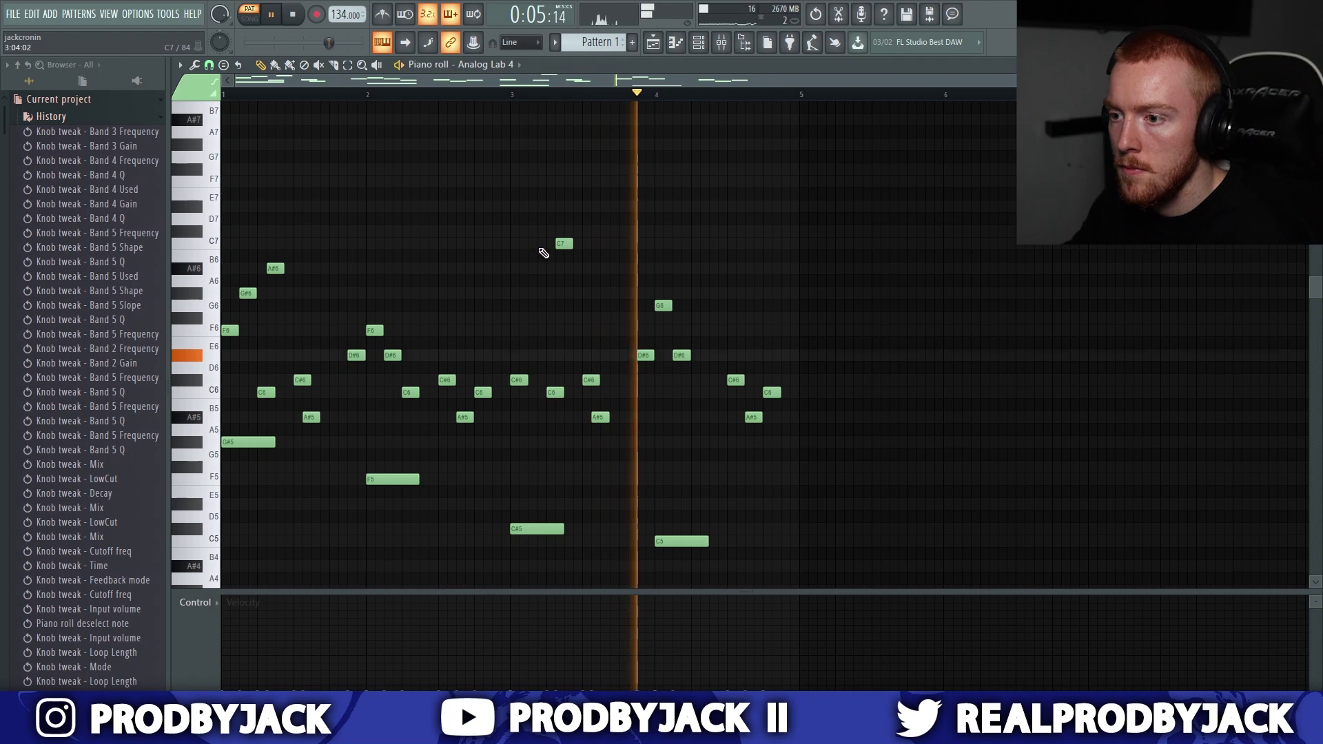
left_click_drag(502, 458, 544, 557)
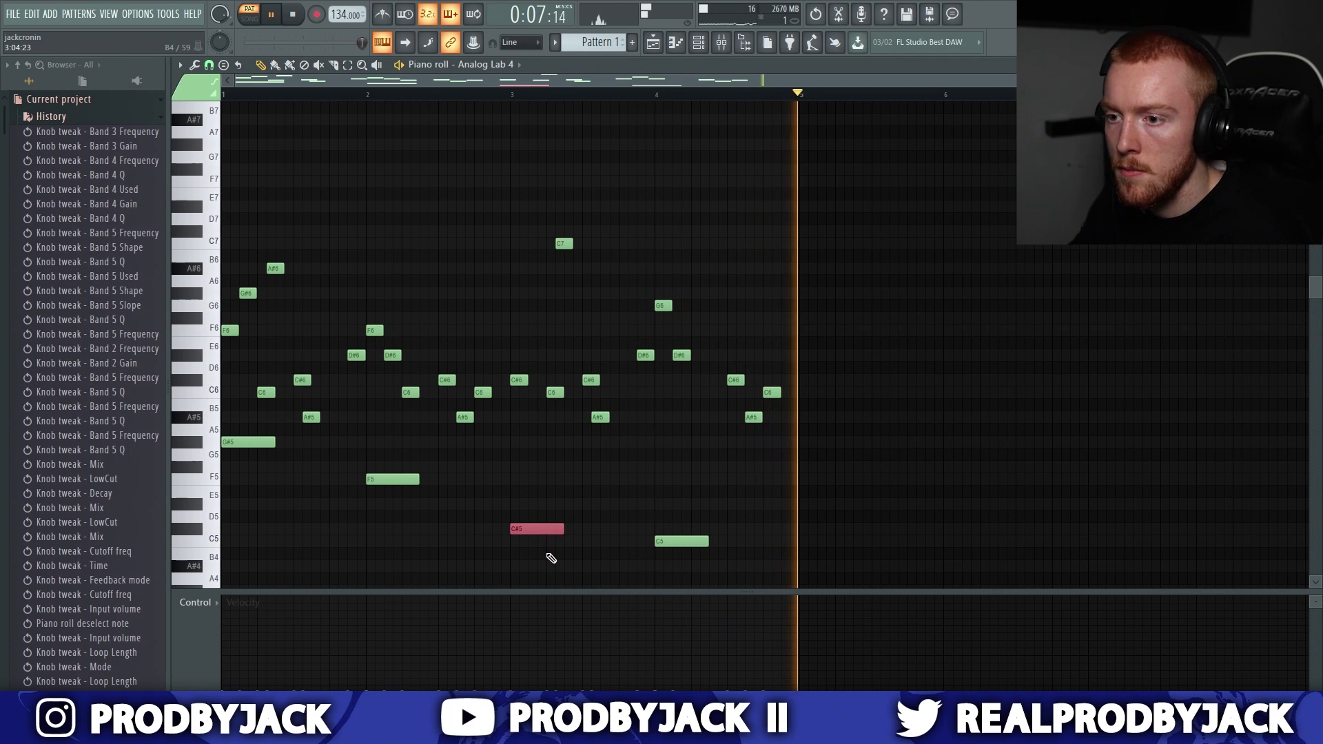
key("shift+Up")
key("shift+Up")
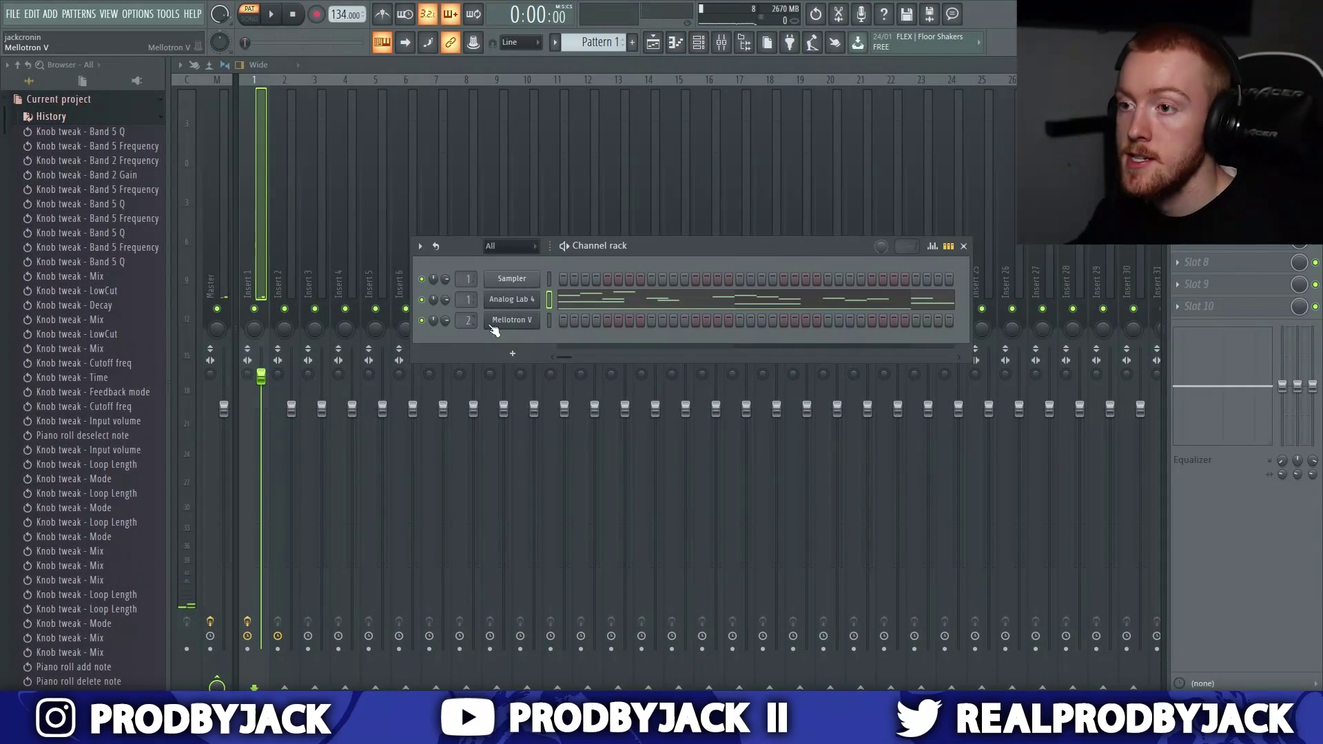
Step: Open the Mellotron V channel's piano roll and instrument window, and move the instrument window aside to reach the note grid
right_click(532, 318)
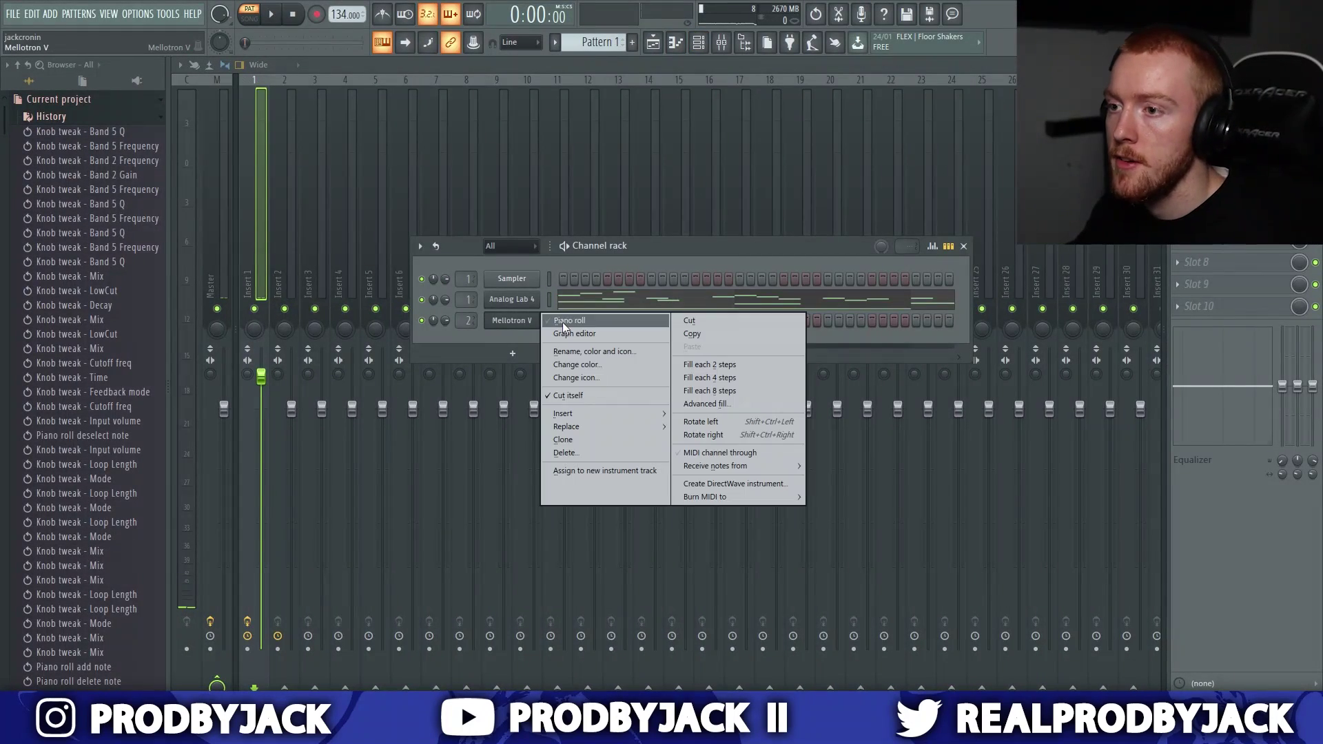
left_click(564, 321)
left_click(517, 321)
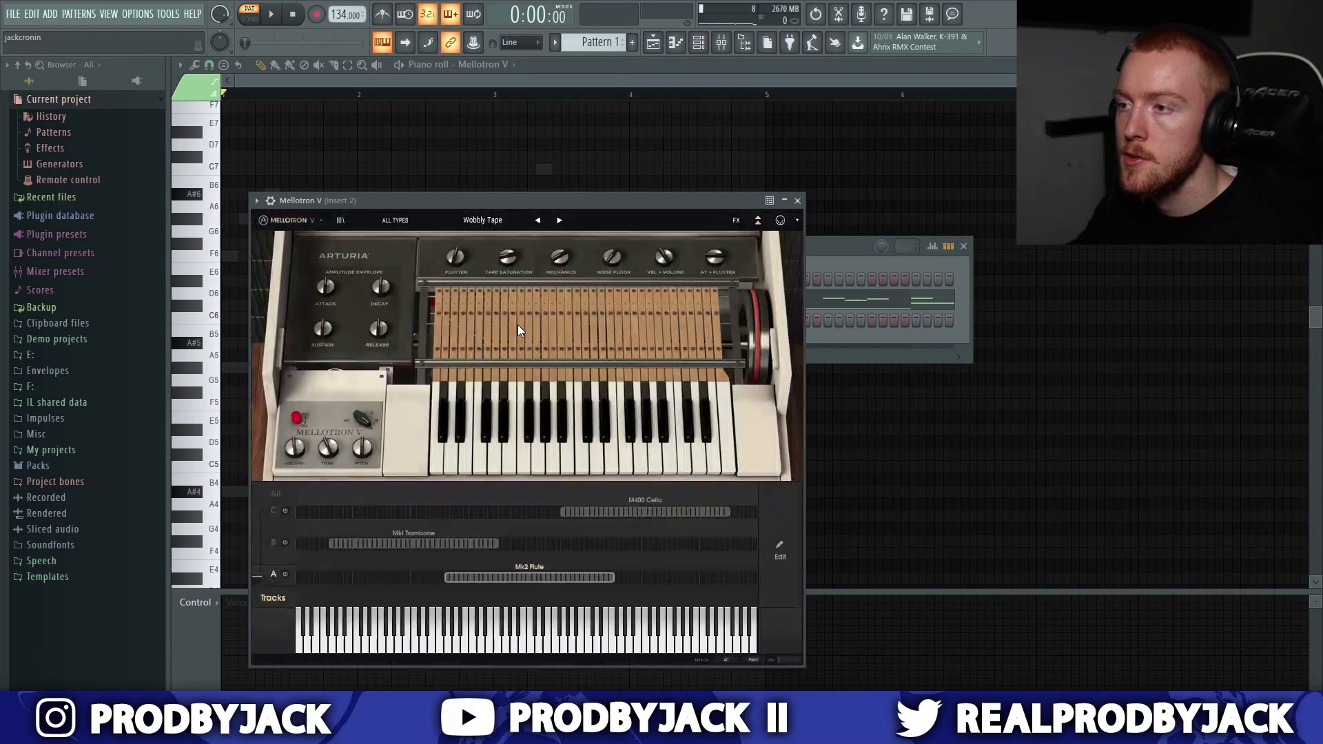
left_click_drag(555, 205, 788, 171)
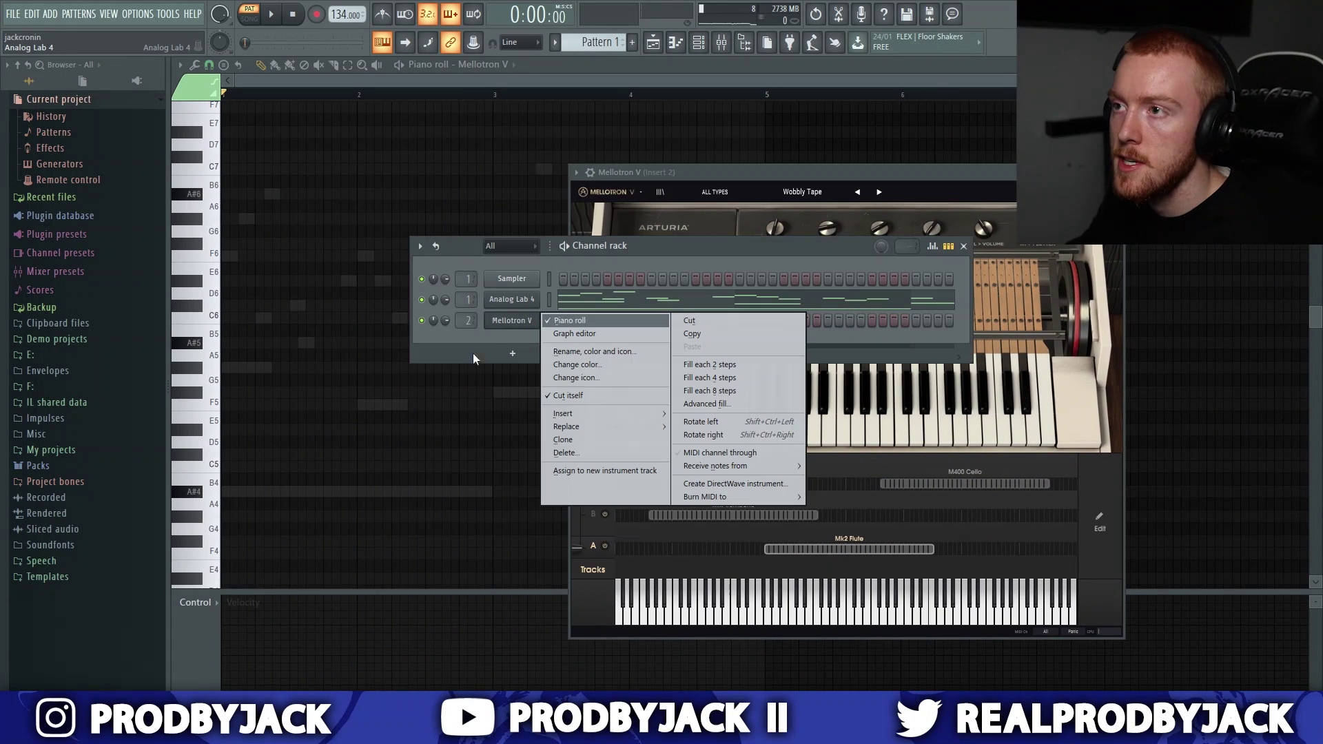
left_click(391, 334)
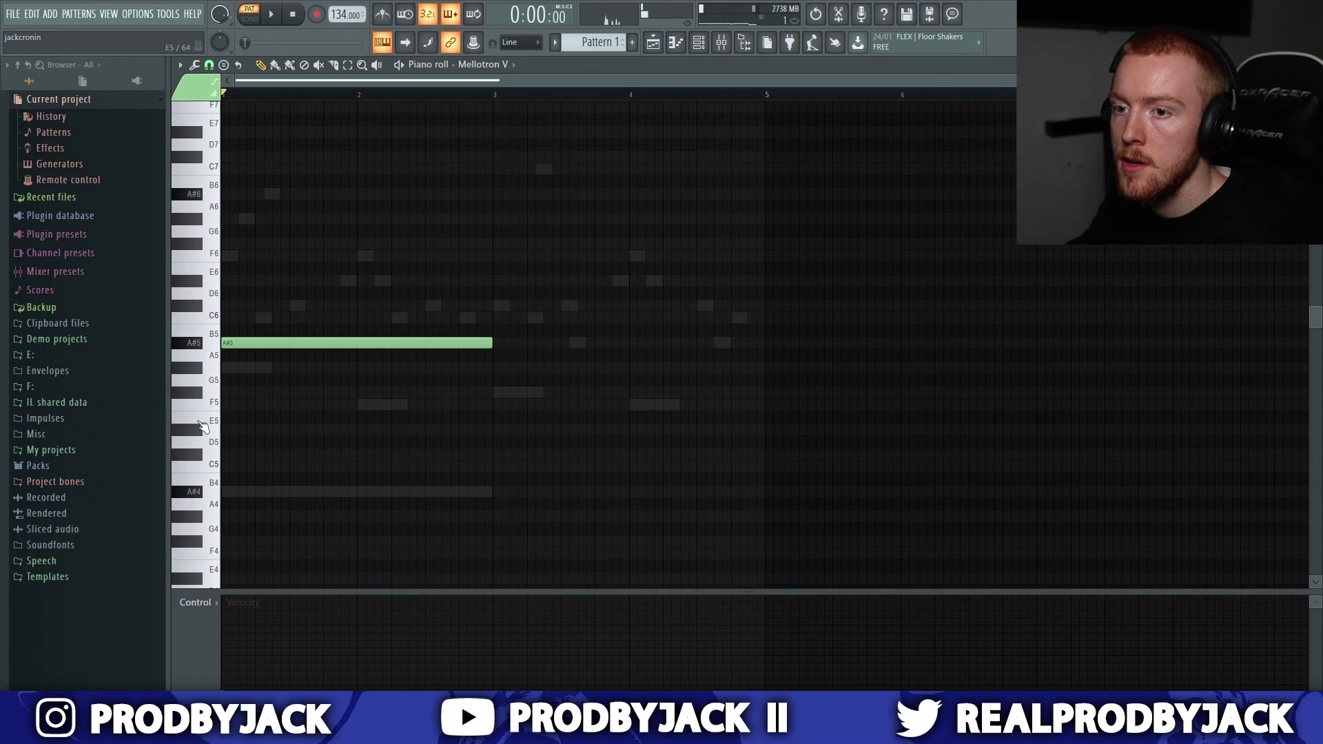
Step: Bring up the Mellotron V instrument window again from the channel rack, reposition it and close it
key("F6")
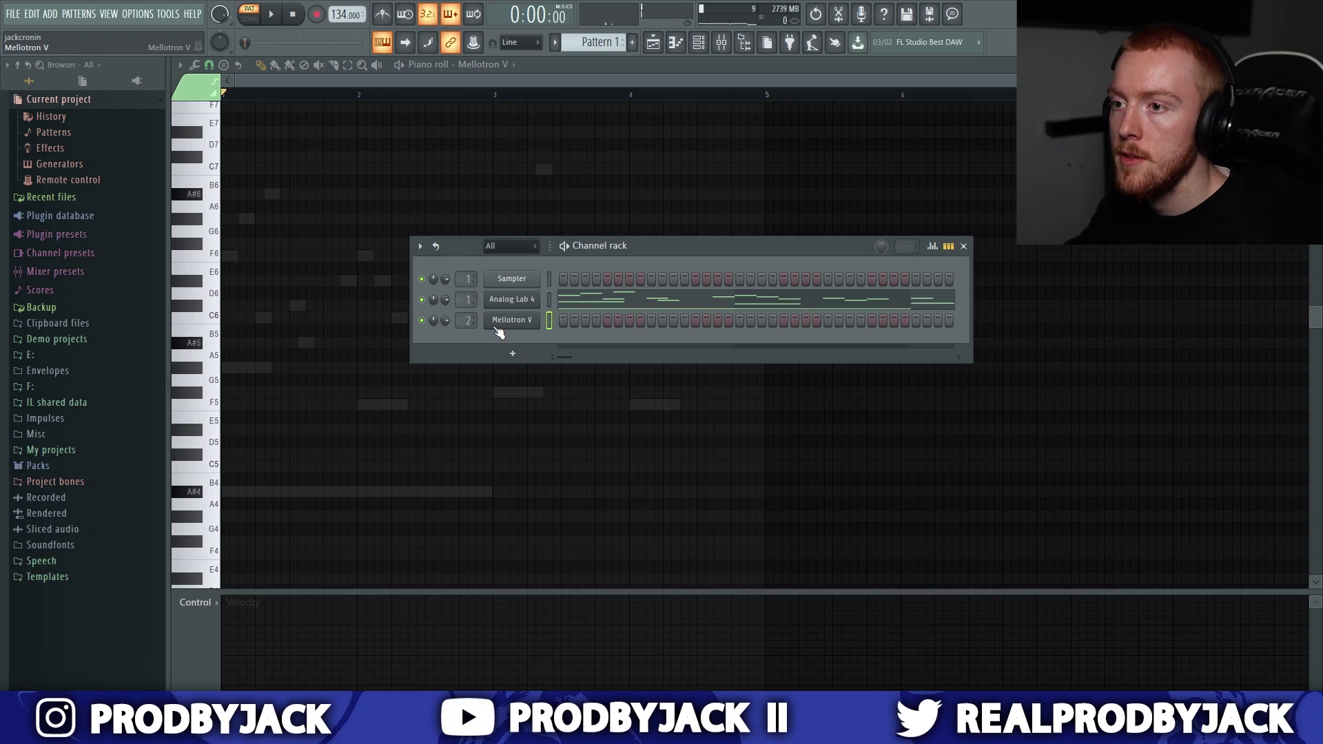
left_click(512, 320)
left_click_drag(686, 176, 645, 149)
left_click(1006, 164)
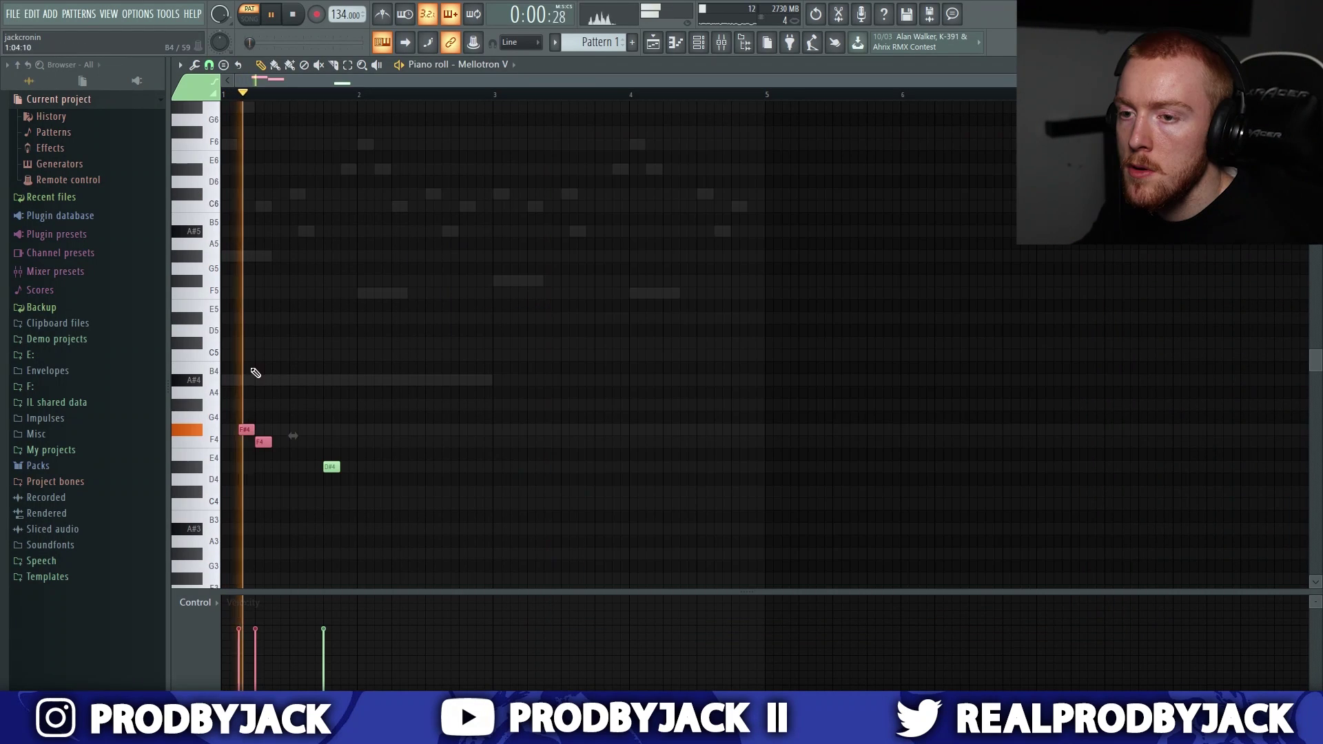
Step: Add an A#4 note in bar 1 of the Mellotron V part and raise the bar's last note to F4
key("space")
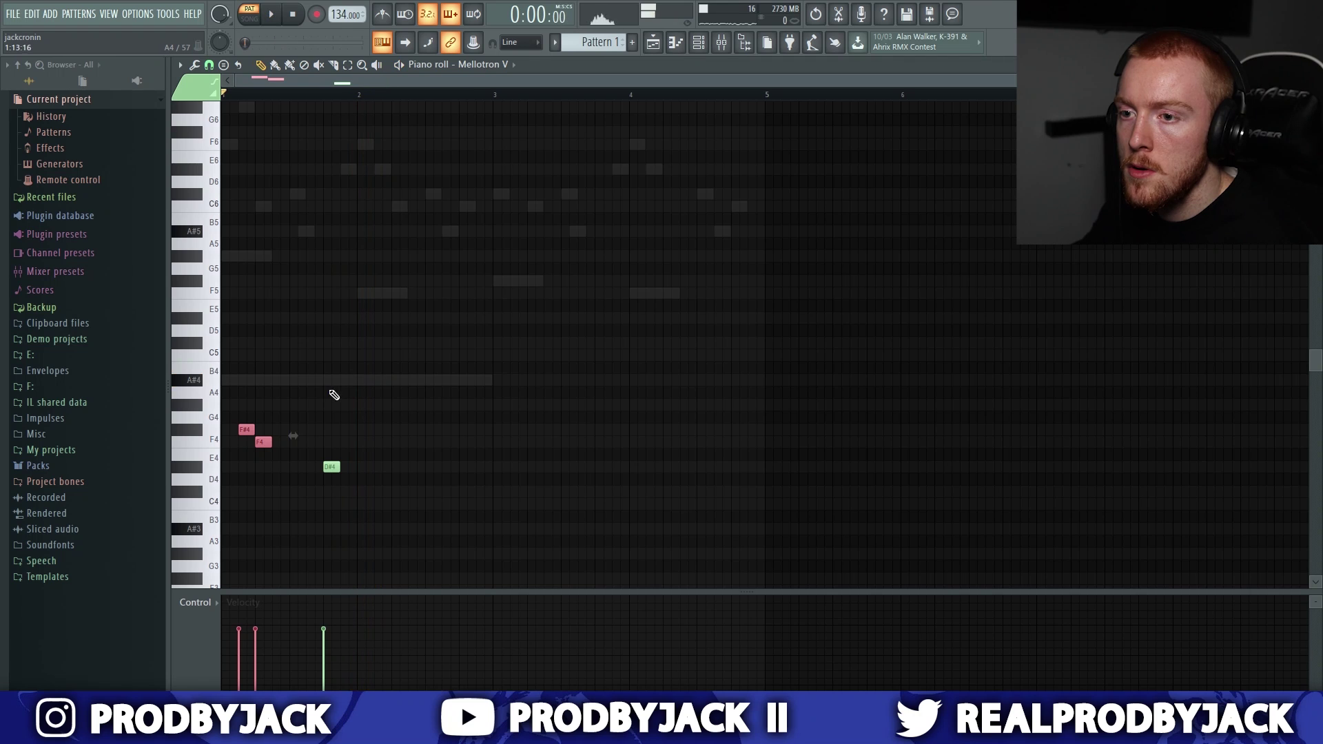
left_click_drag(299, 385, 297, 384)
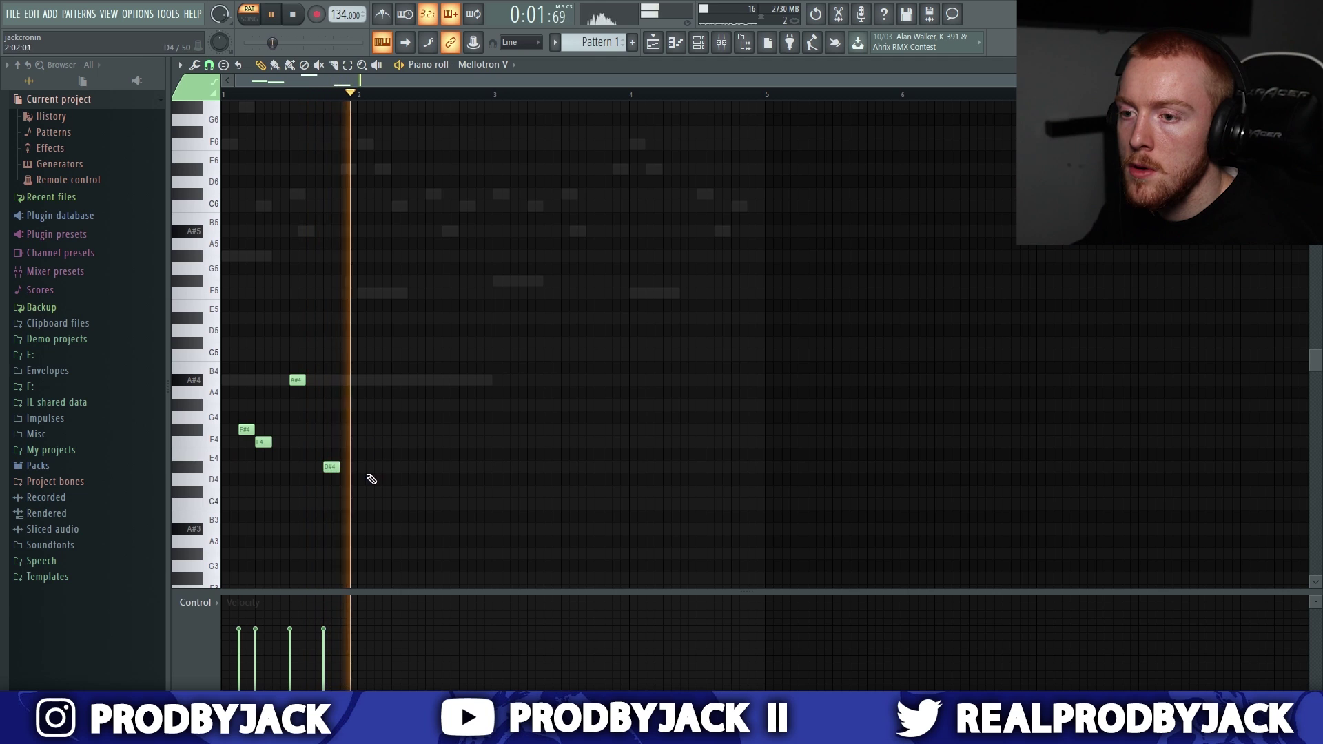
left_click_drag(332, 469, 333, 443)
key("space")
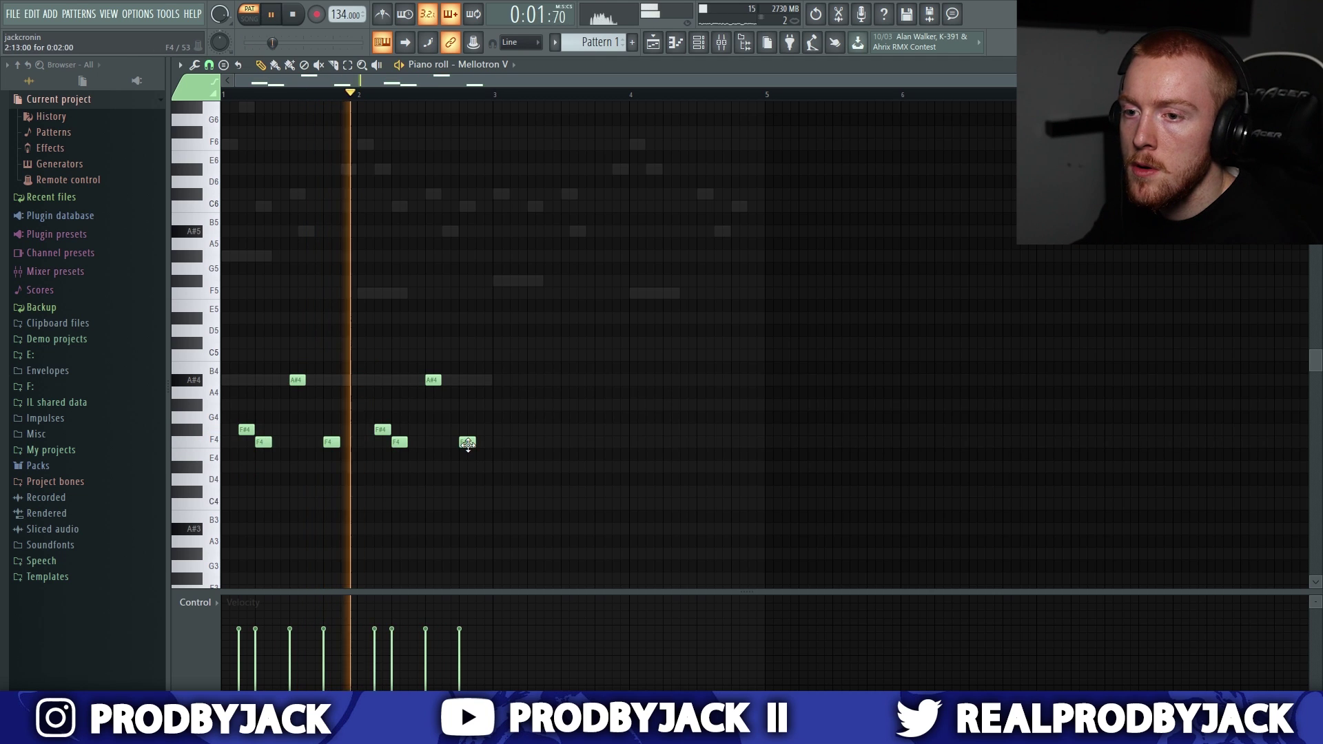
Step: Lower the last note of bar 2 to D#4, and duplicate the two-bar Mellotron V phrase into bars 3 and 4
left_click_drag(468, 444, 467, 469)
key("space")
key("ctrl+a")
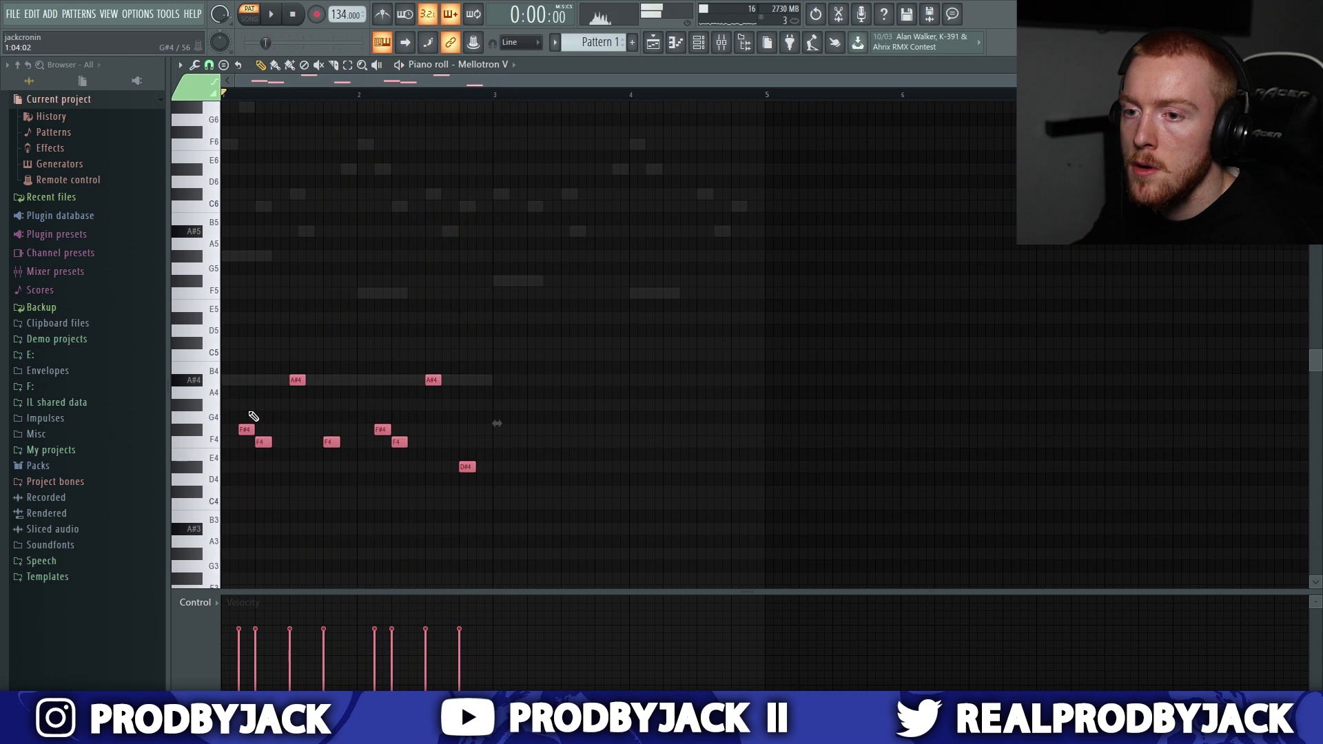
key("ctrl+b")
key("space")
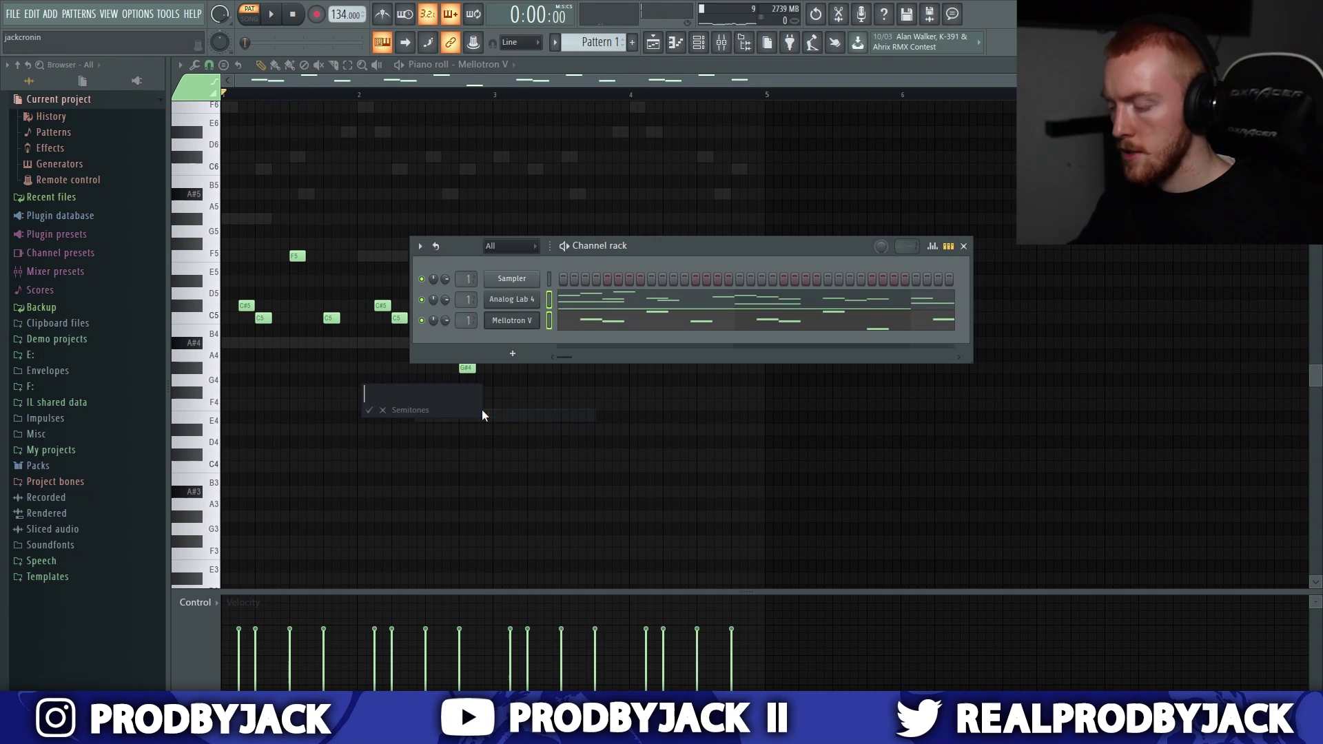
Step: Transpose the notes of the Analog Lab 4 and Mellotron V channels by -5 semitones
type("-5")
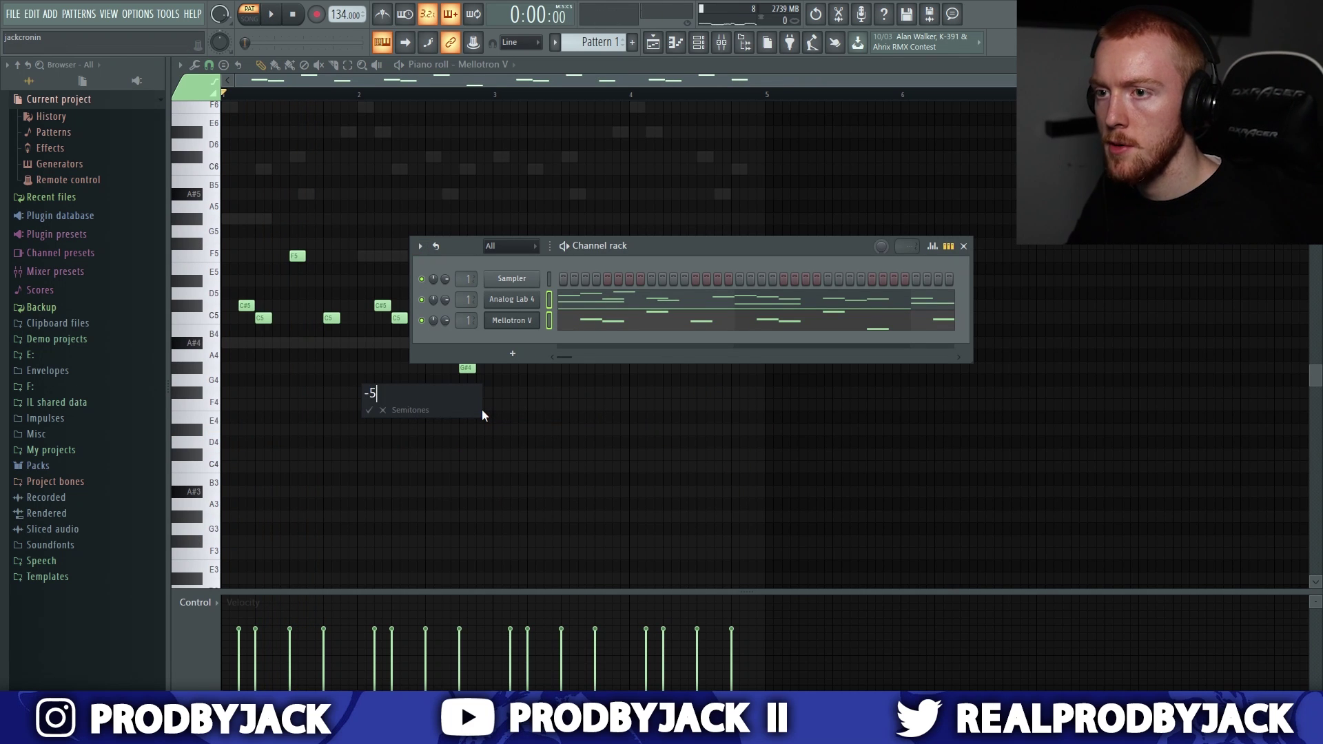
key("Return")
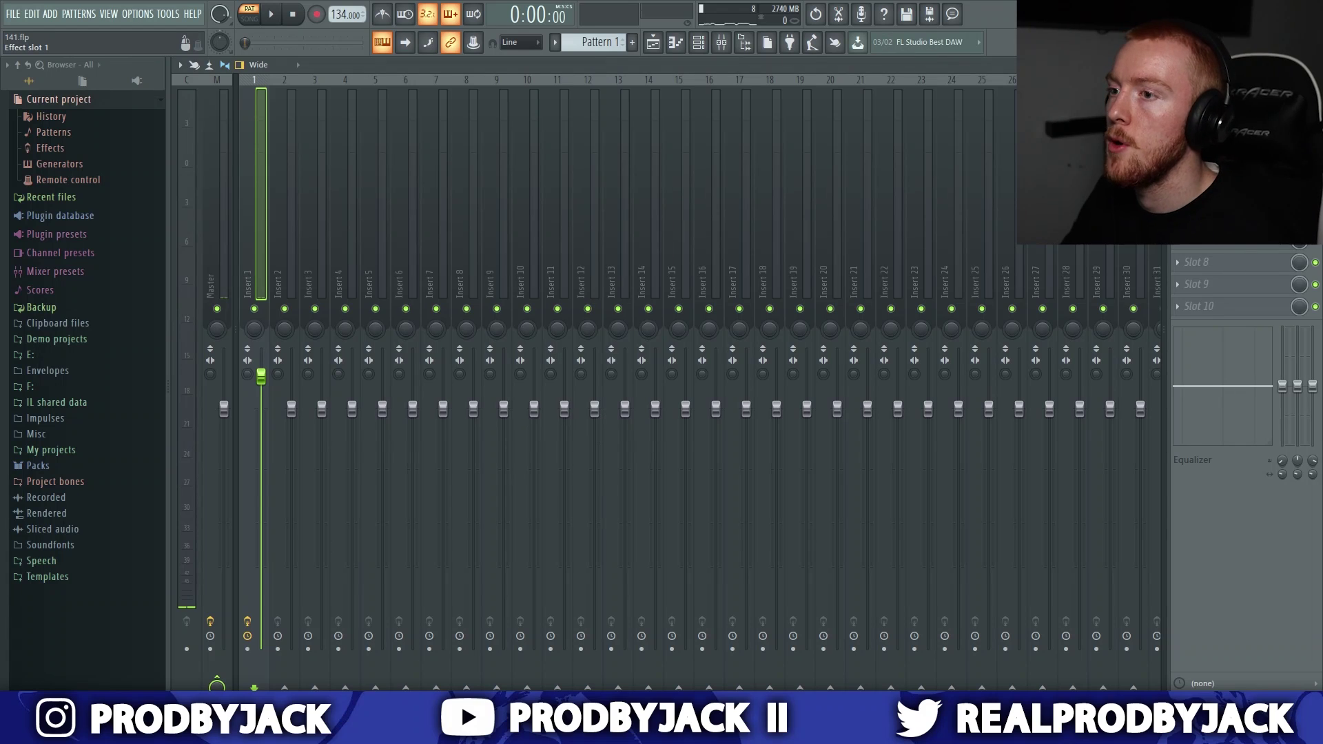
left_click(1215, 108)
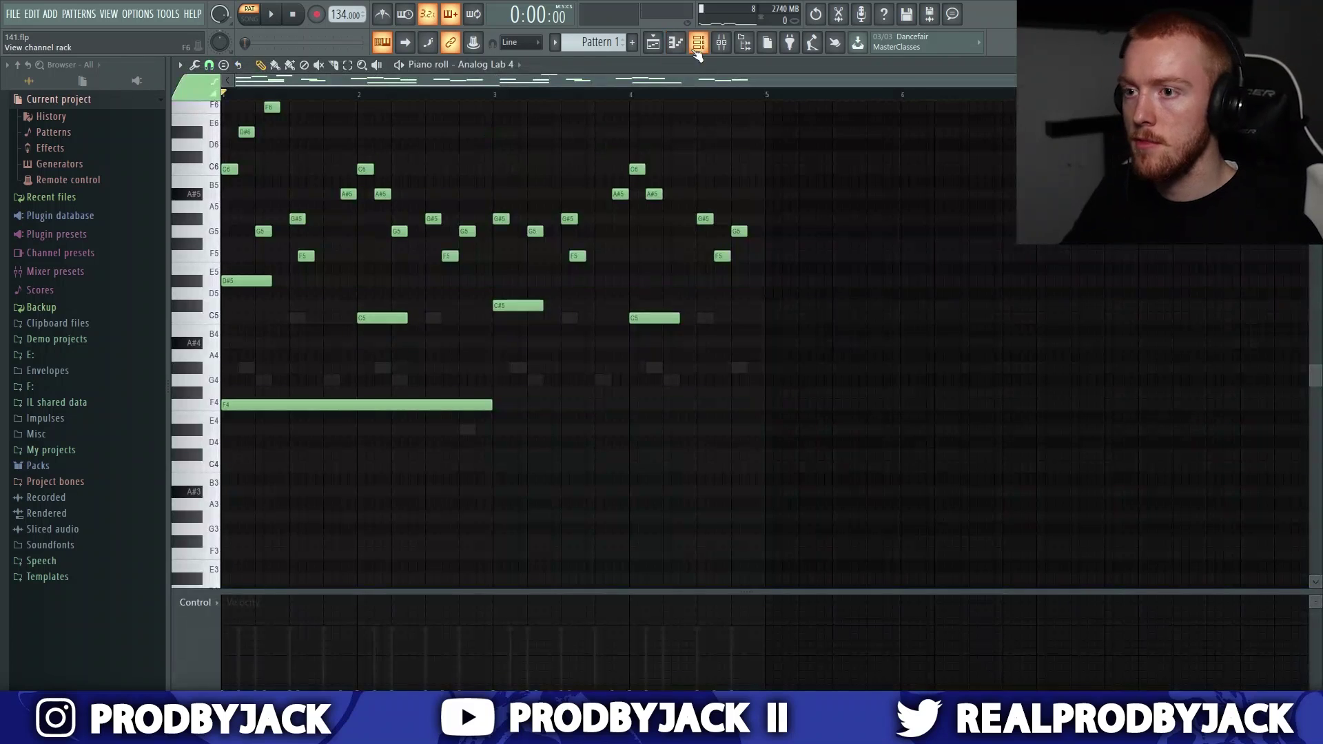
Step: Select the Analog Lab 4 and Mellotron V channels and transpose their notes by -2 semitones
left_click(696, 51)
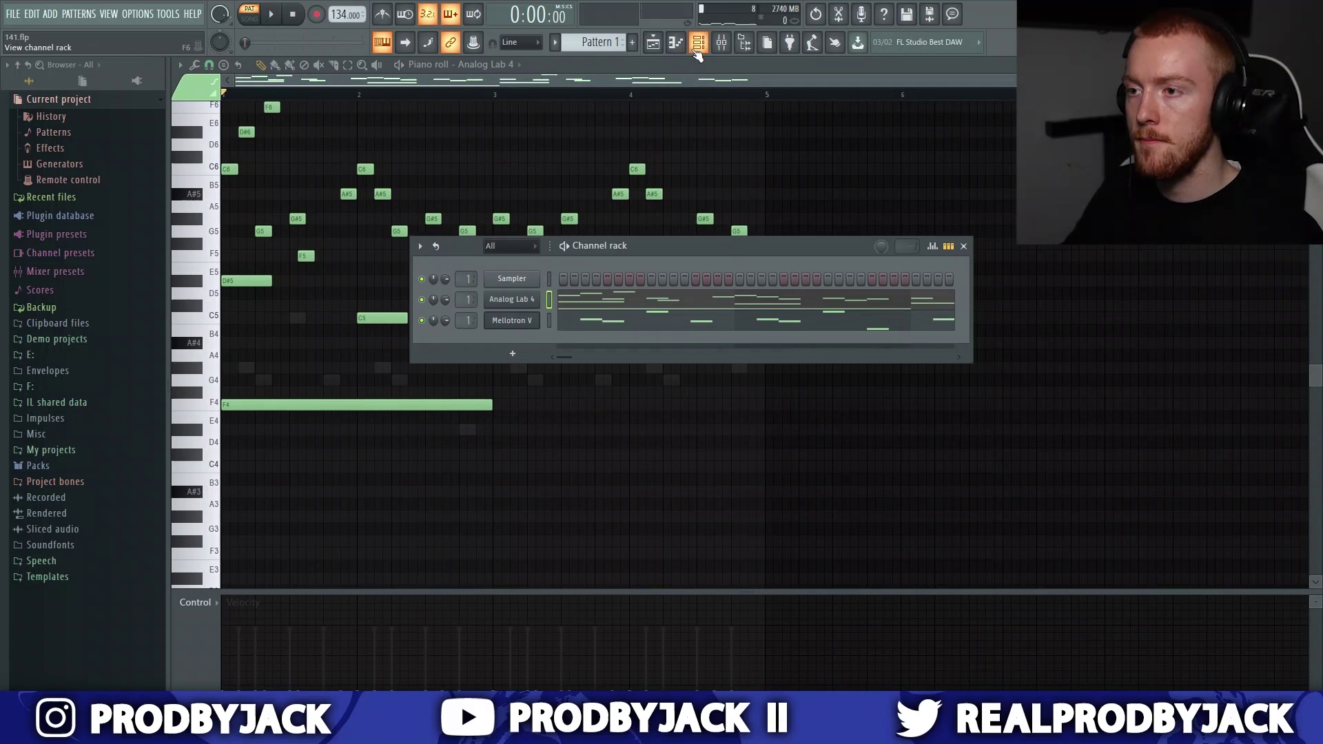
left_click(549, 320)
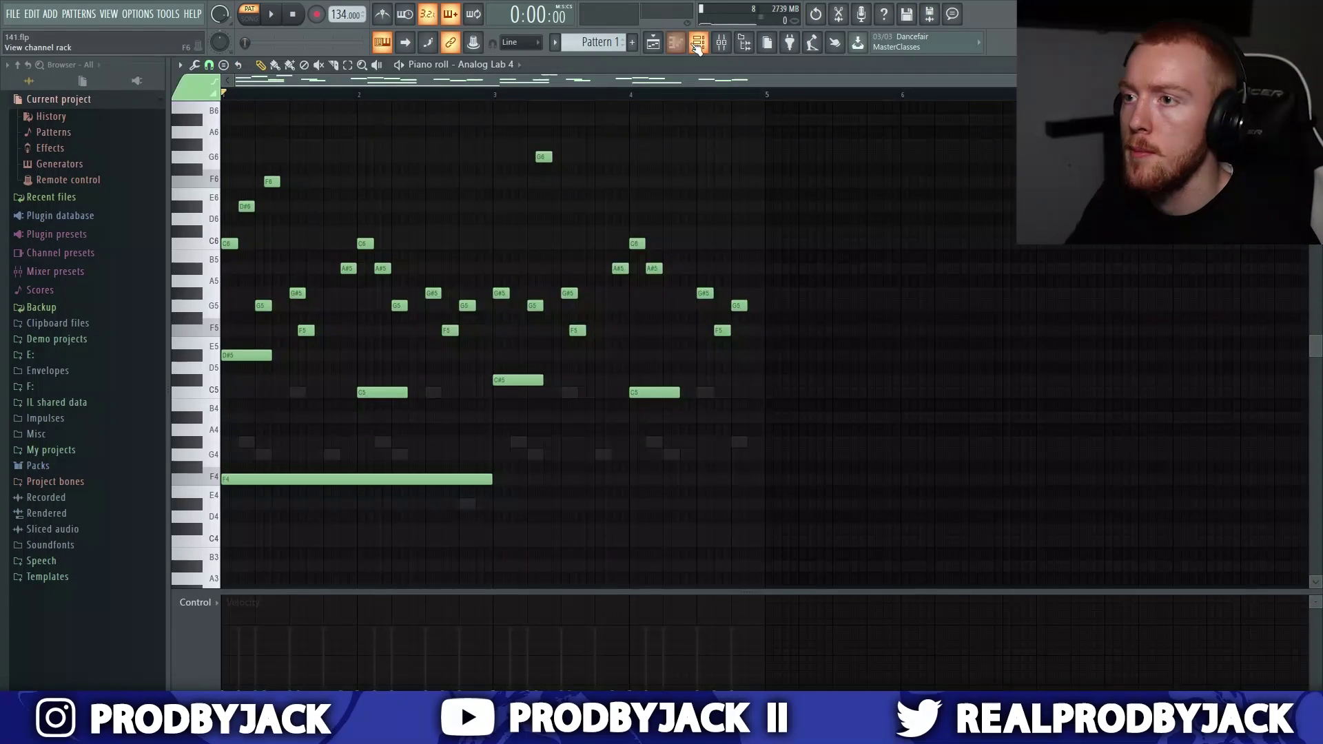
key("F6")
right_click(564, 321)
left_click(563, 320)
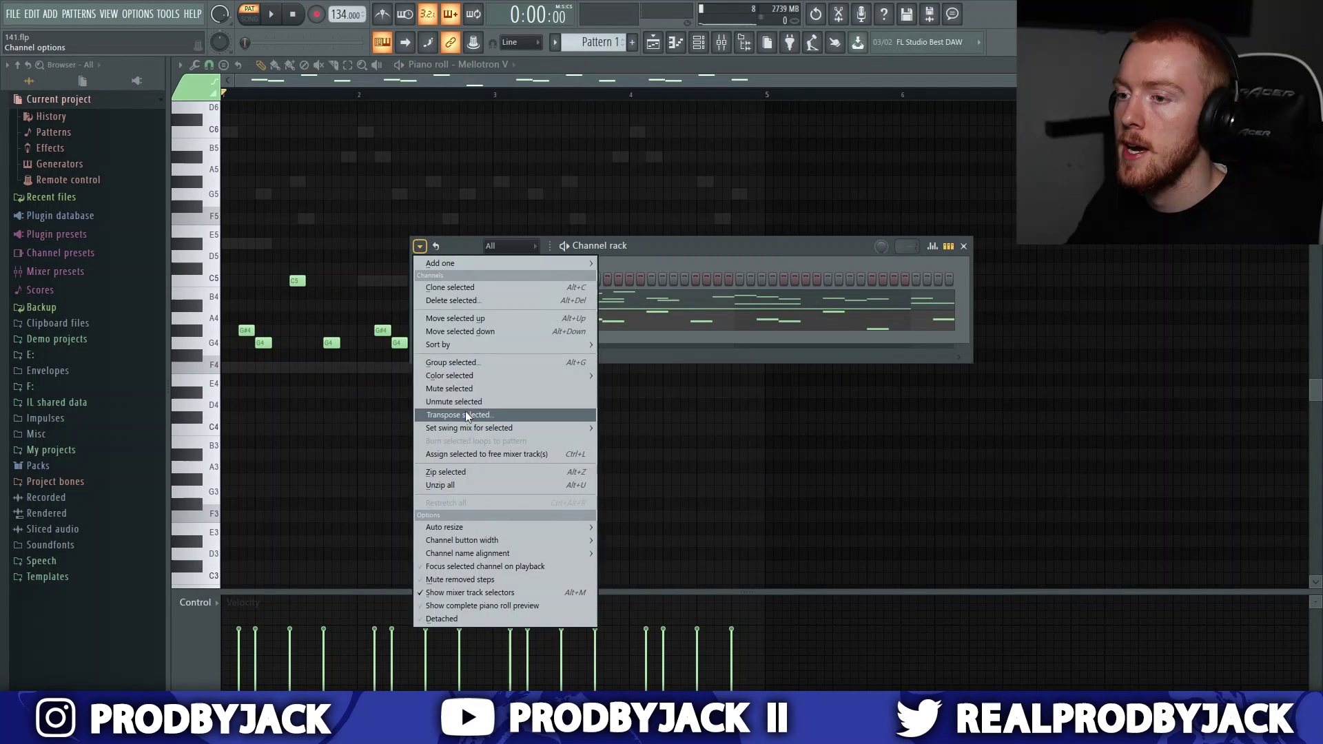
left_click(465, 411)
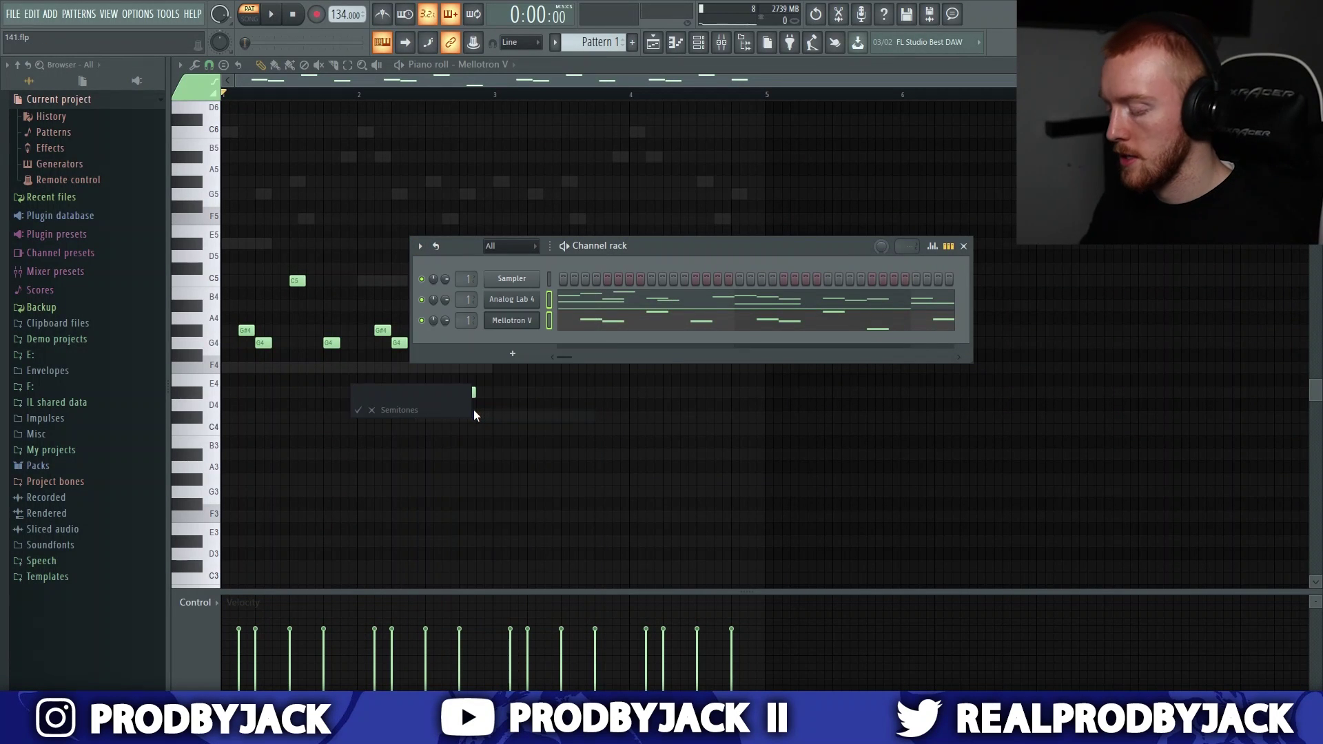
type("-2")
key("Return")
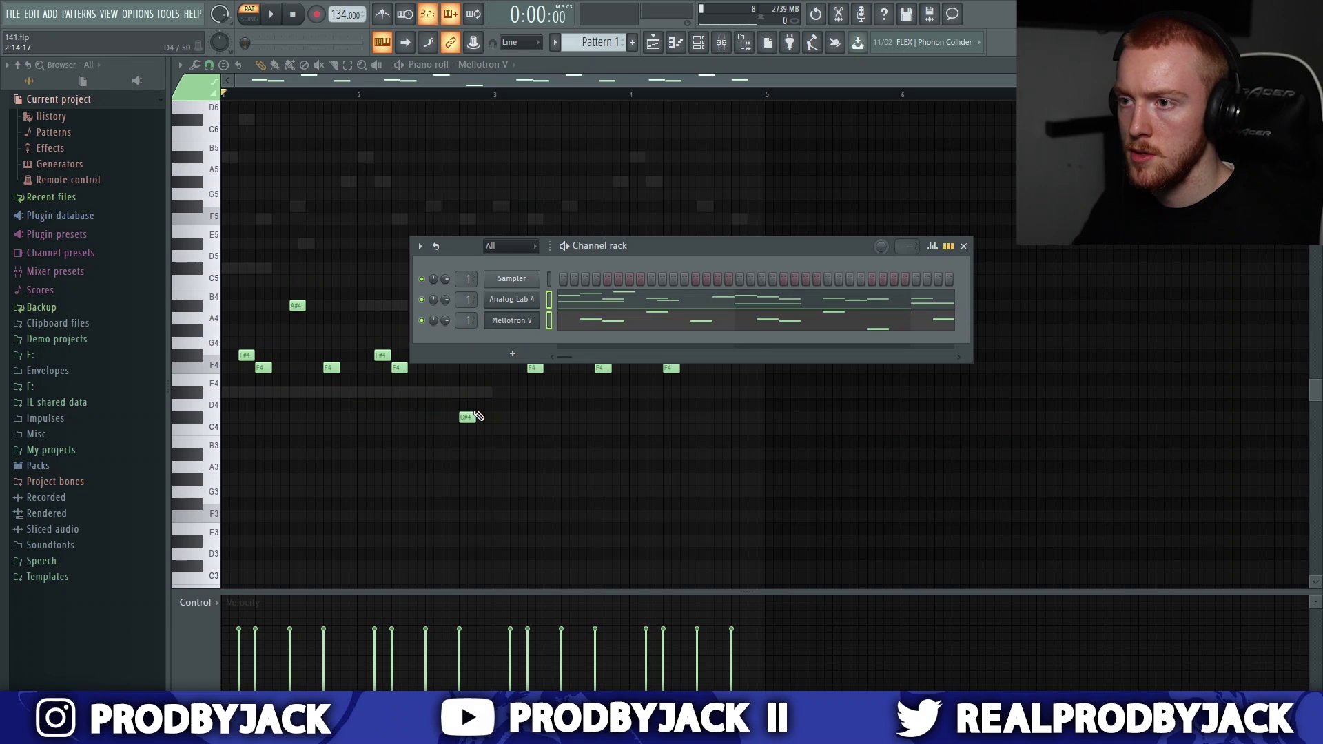
Step: In the Mellotron V part, raise the existing notes an octave and add three-beat A#4 notes at the start of bars 1 and 3
key("F6")
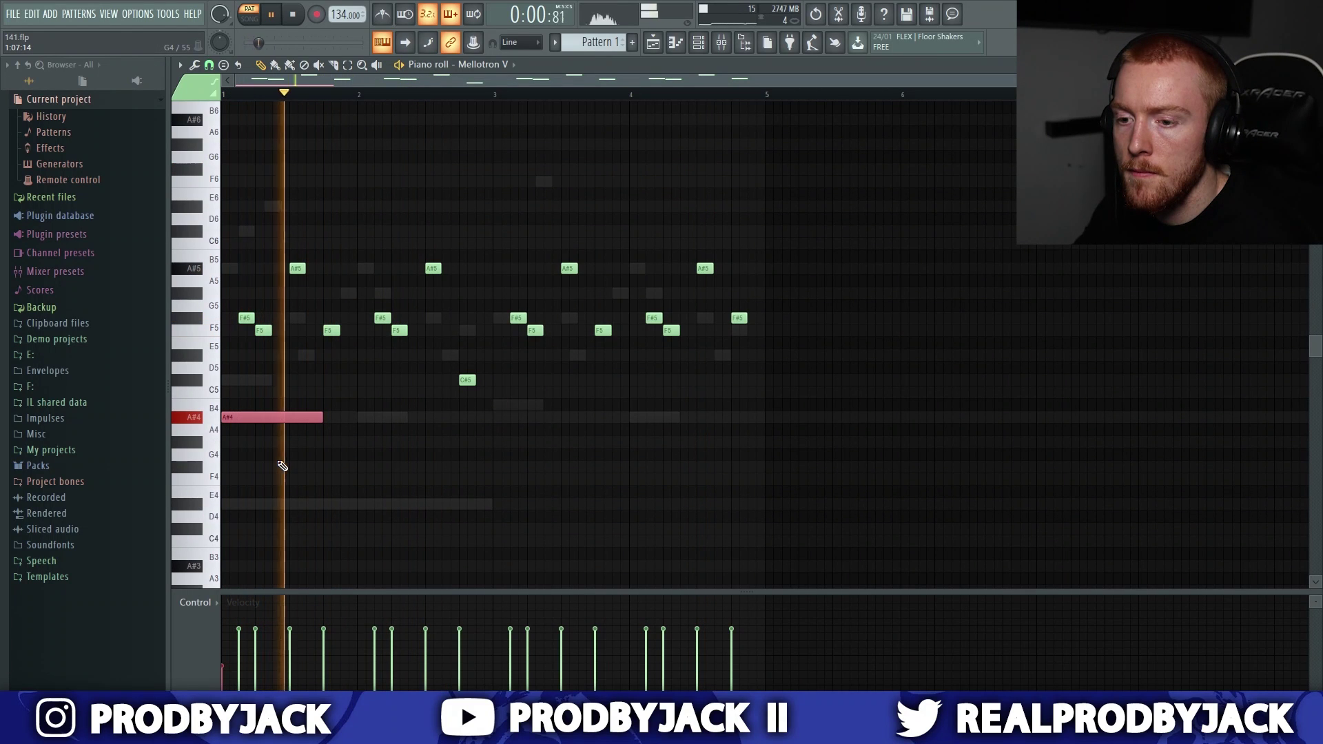
left_click(508, 417)
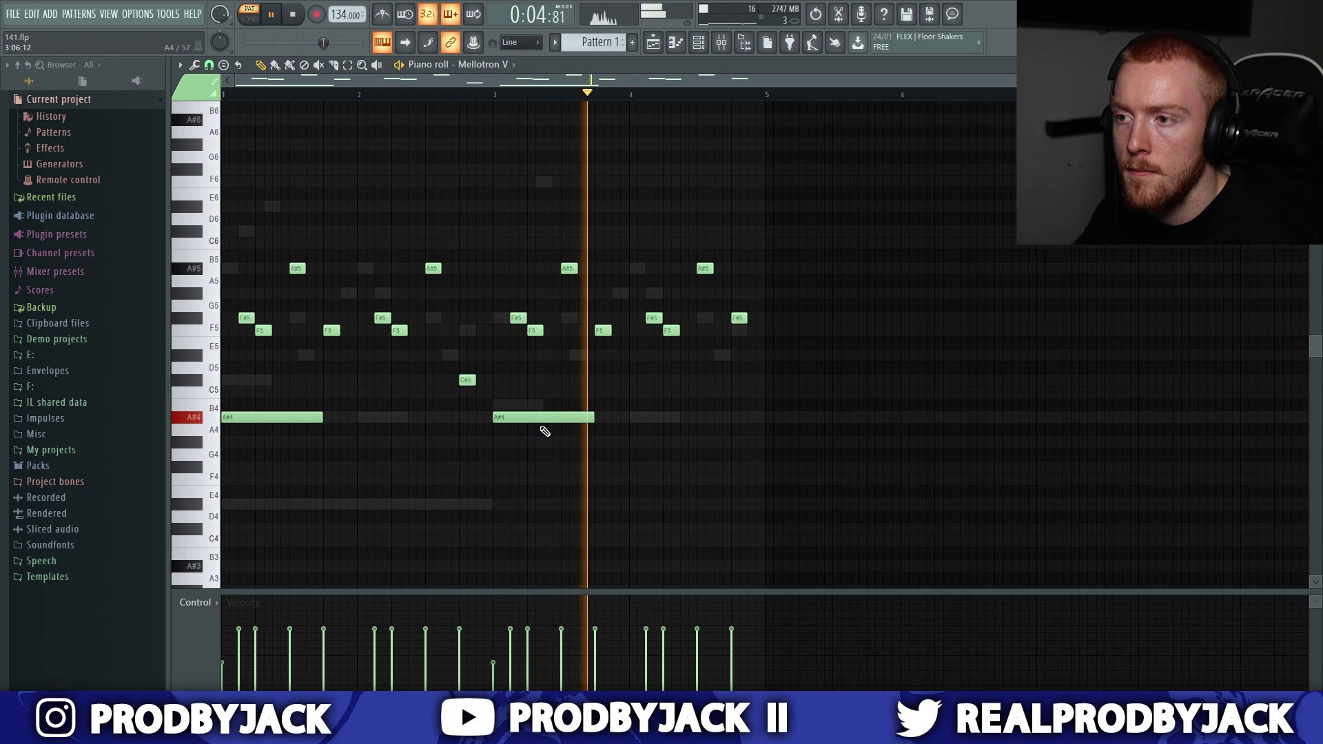
Step: Give mixer Insert 2 HalfTime with a 1/4 loop and 1.5x mode, plus copies of Insert 1's FabFilter Pro-Q 3 and ValhallaVintageVerb
left_click(720, 42)
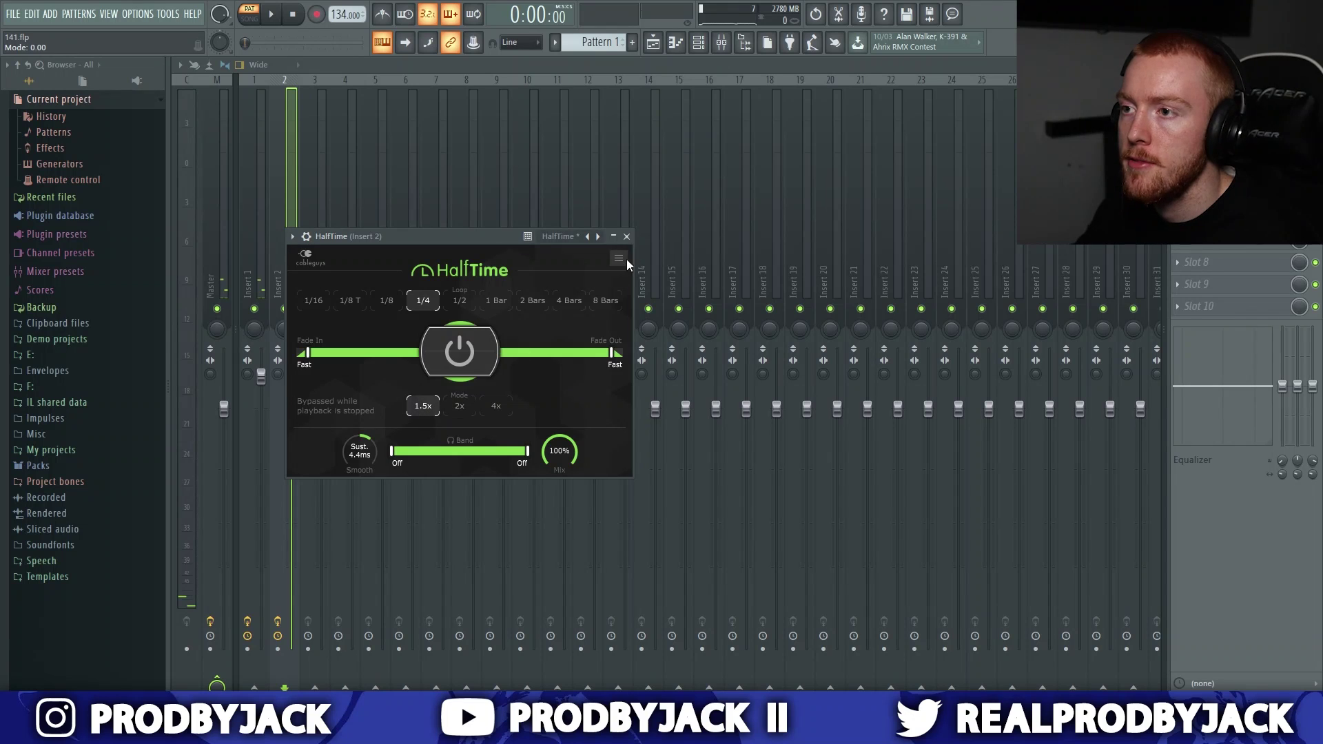
left_click(625, 237)
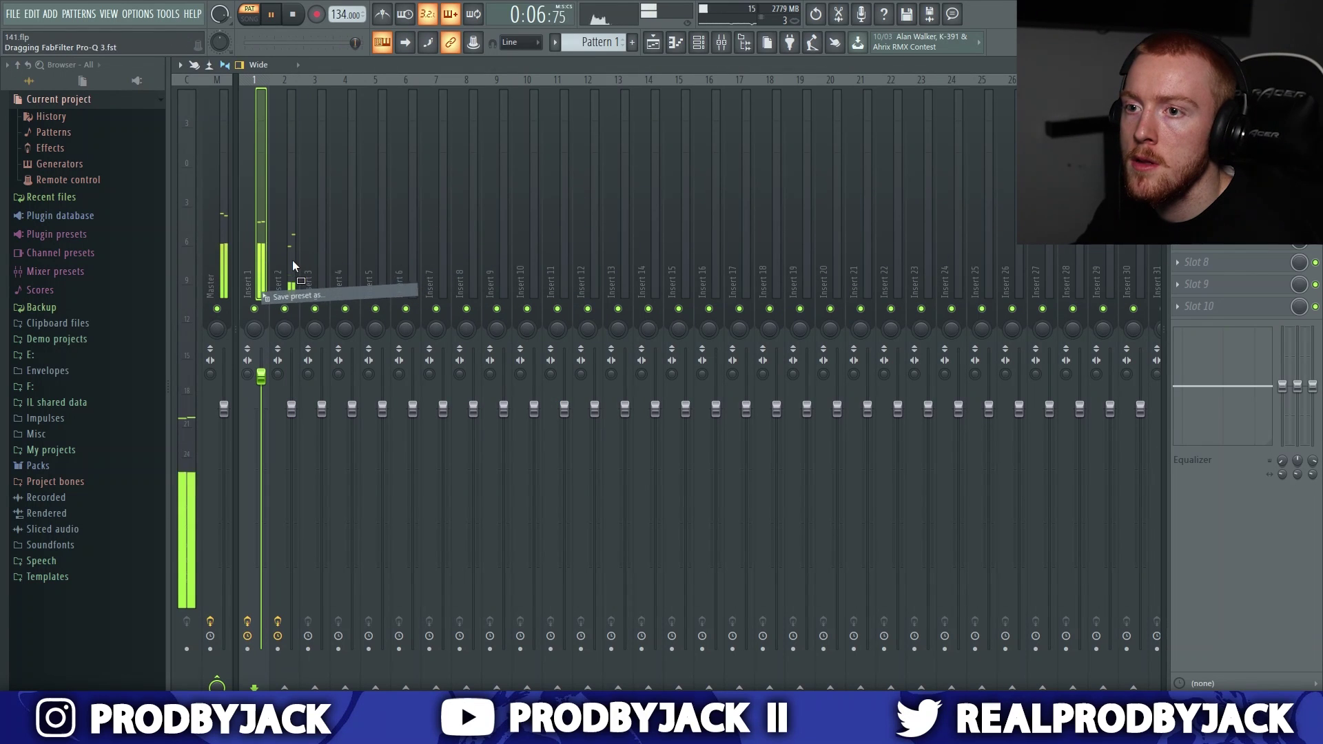
left_click_drag(292, 259, 296, 266)
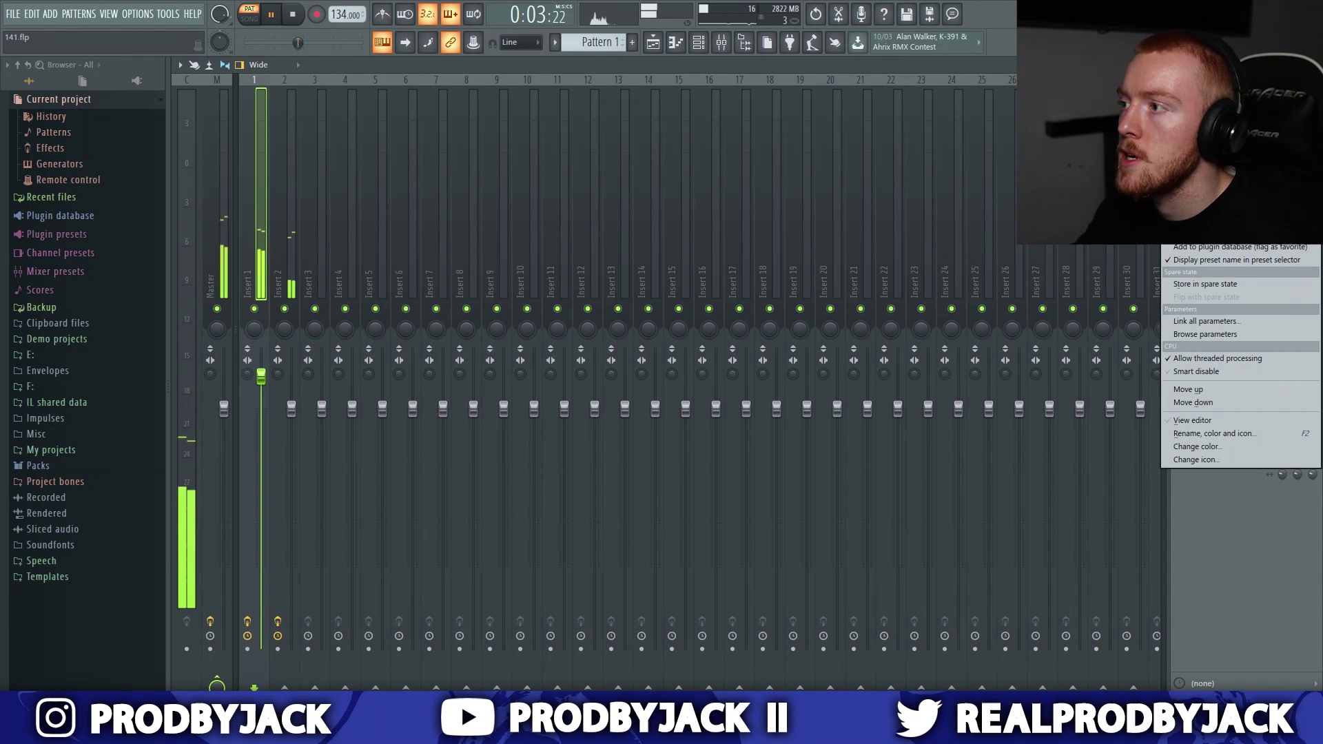
left_click_drag(1202, 234, 578, 271)
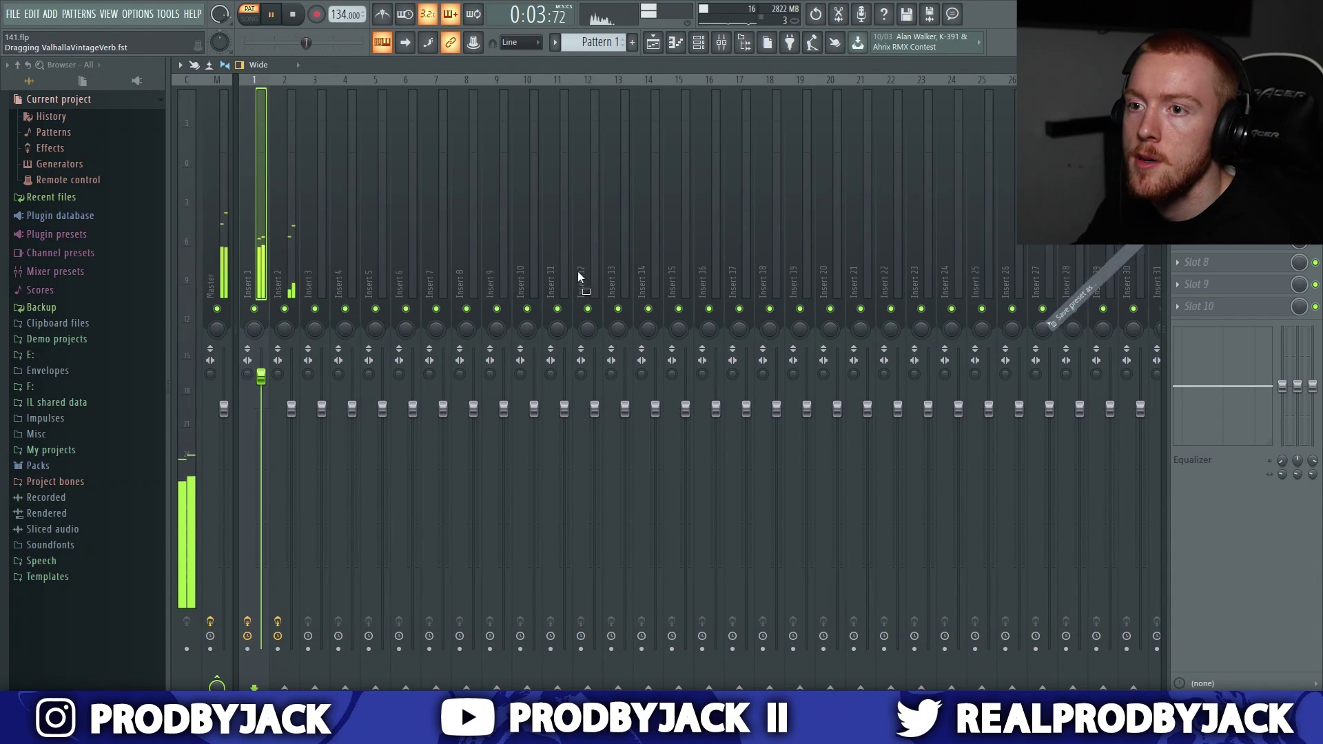
left_click_drag(292, 265, 292, 266)
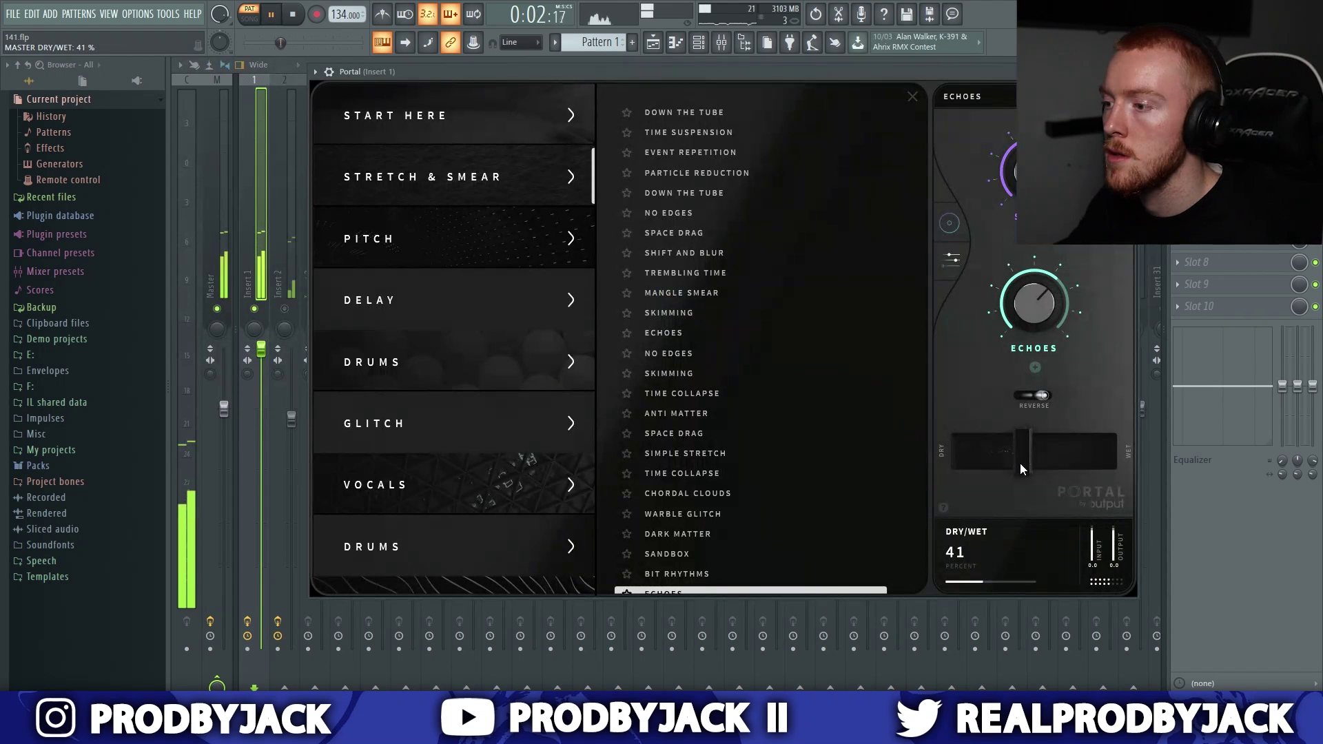
Step: Apply Portal's Echoes preset on Insert 1 with the dry/wet mix at 40 percent
left_click_drag(1019, 463, 1018, 463)
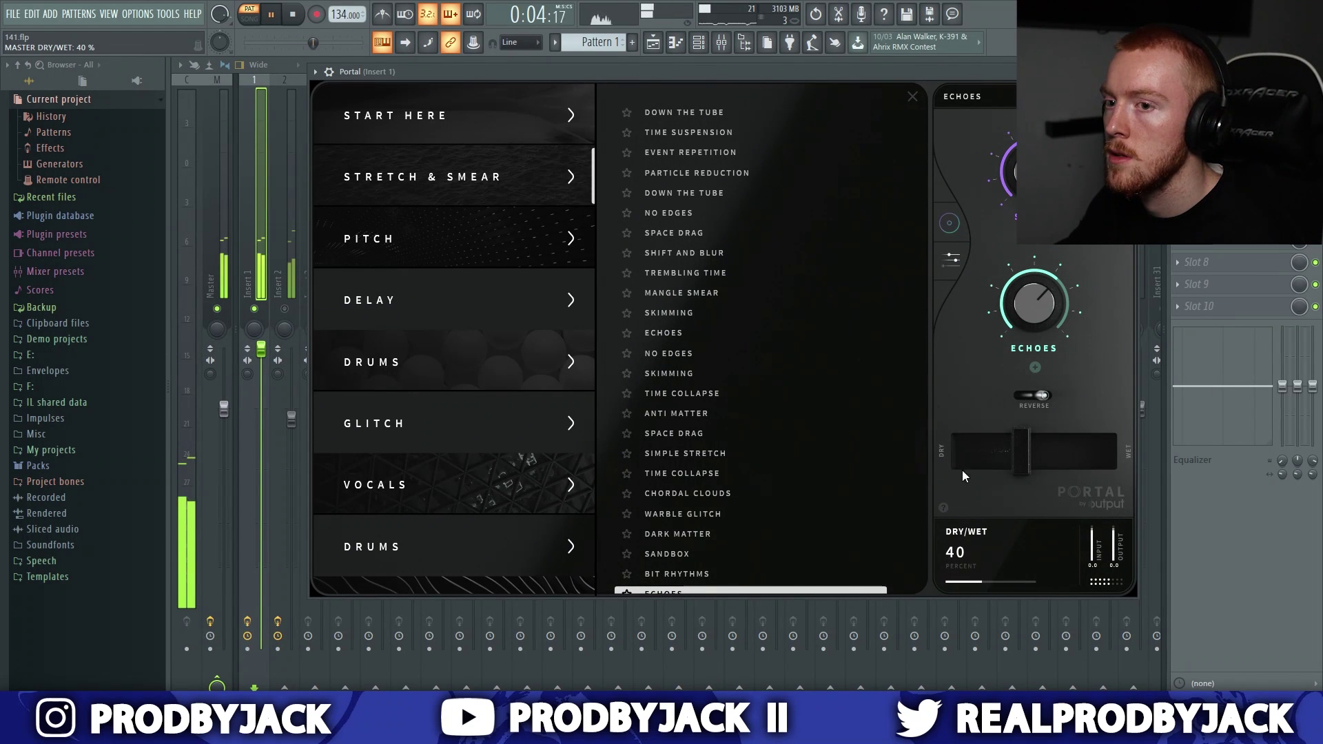
key("Escape")
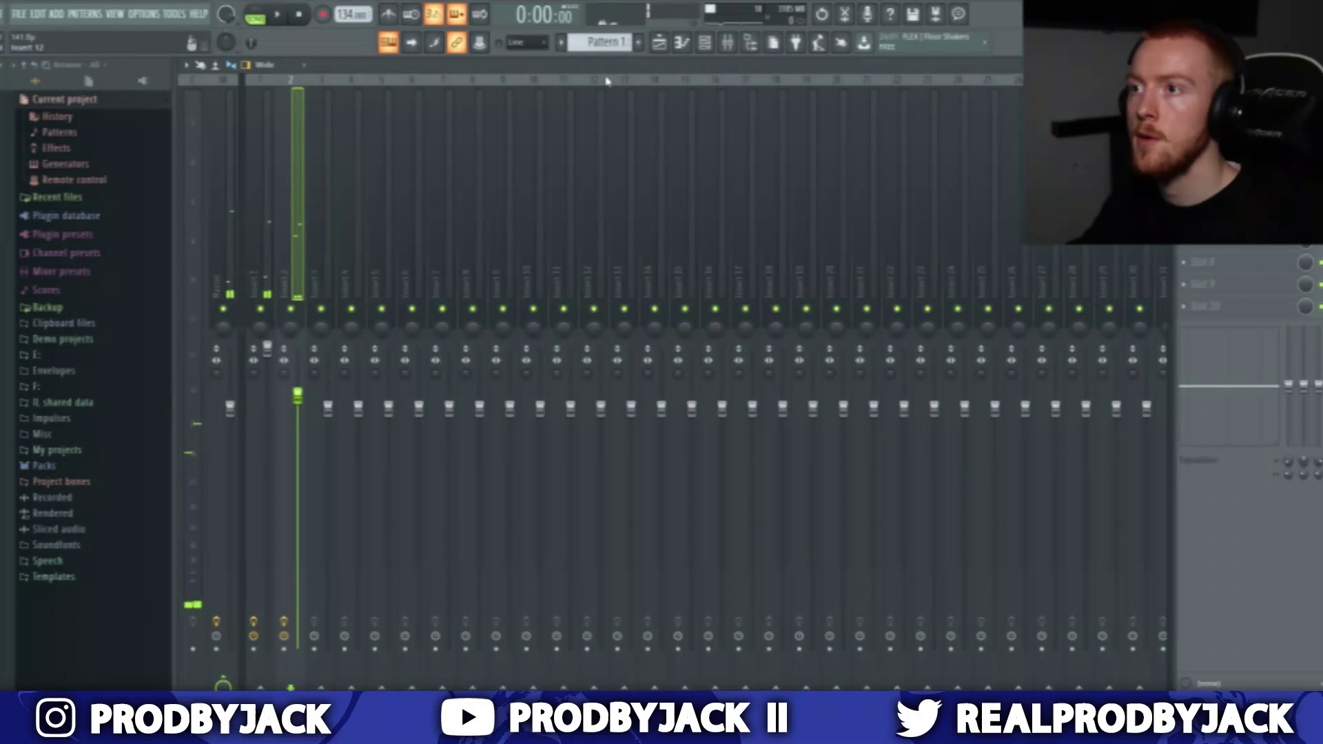
Step: Place Pattern 1 twice across eight bars of the playlist and render mixer Inserts 1 and 2 to audio clips
left_click(657, 43)
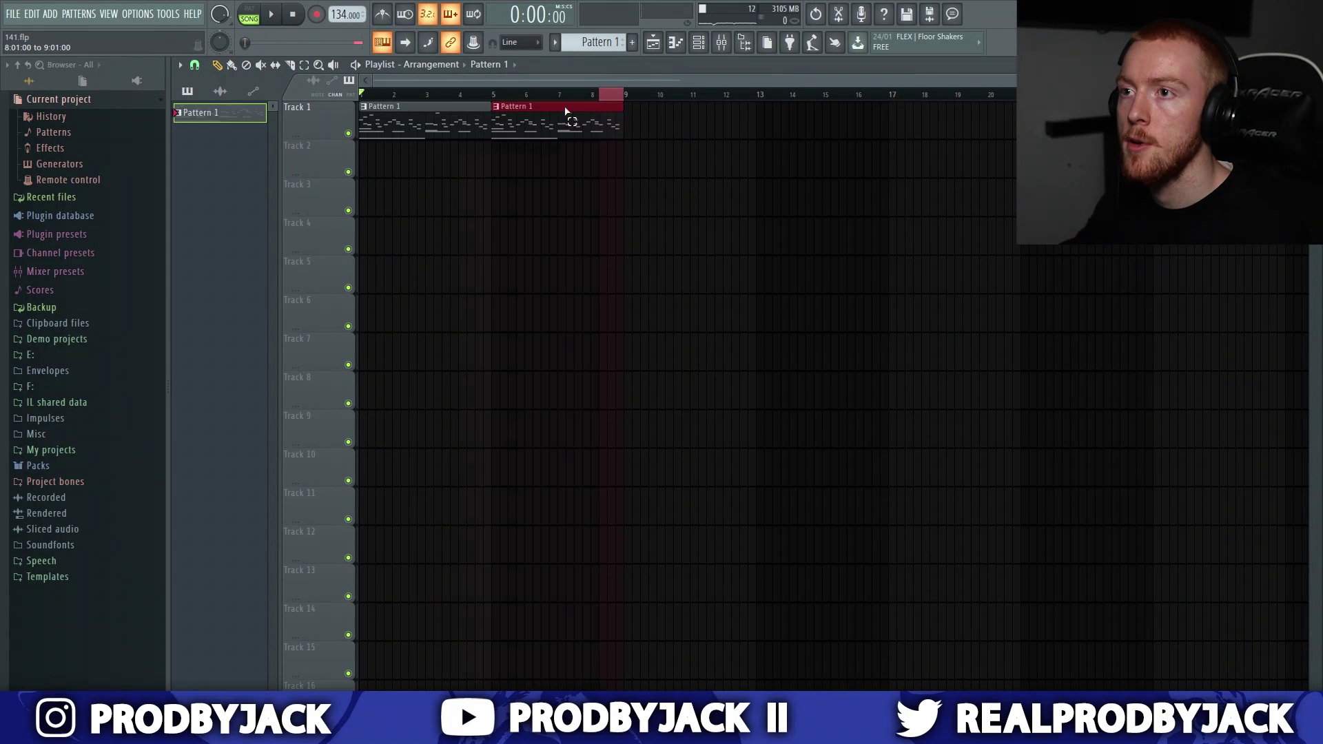
left_click(722, 42)
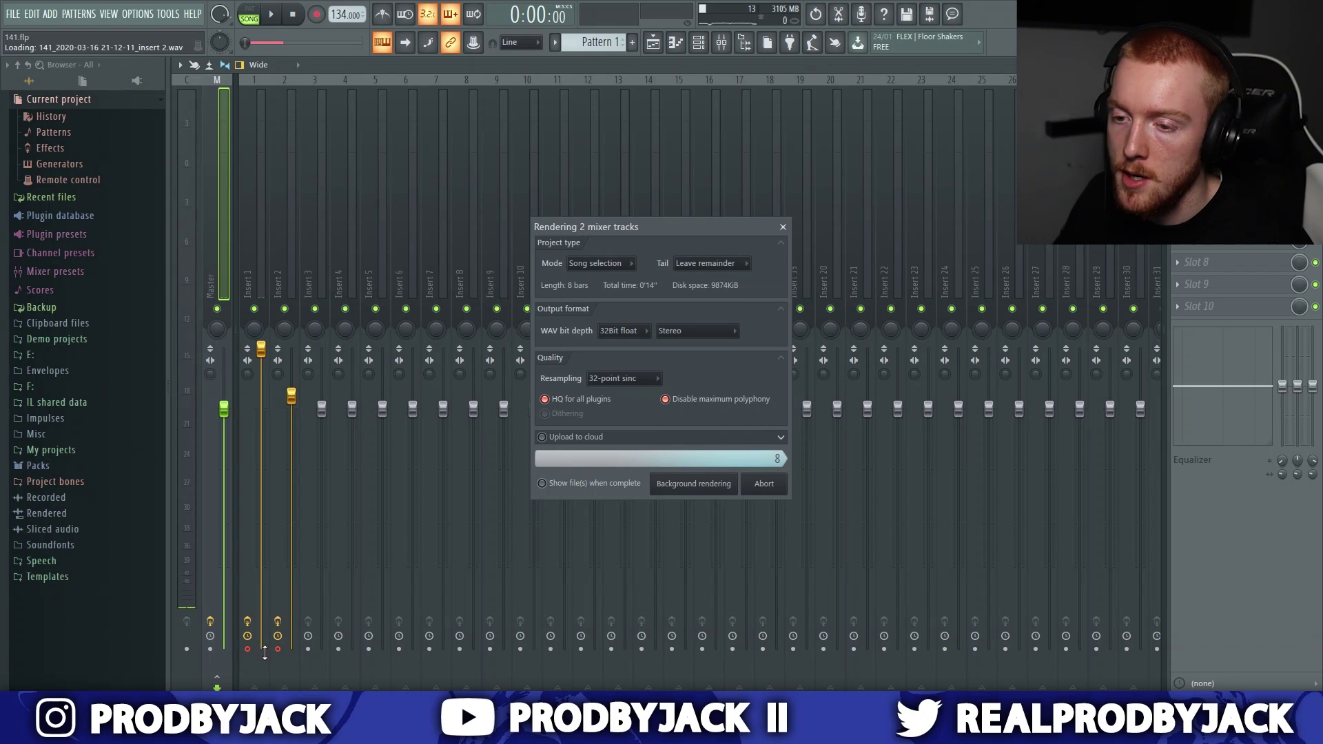
left_click(654, 44)
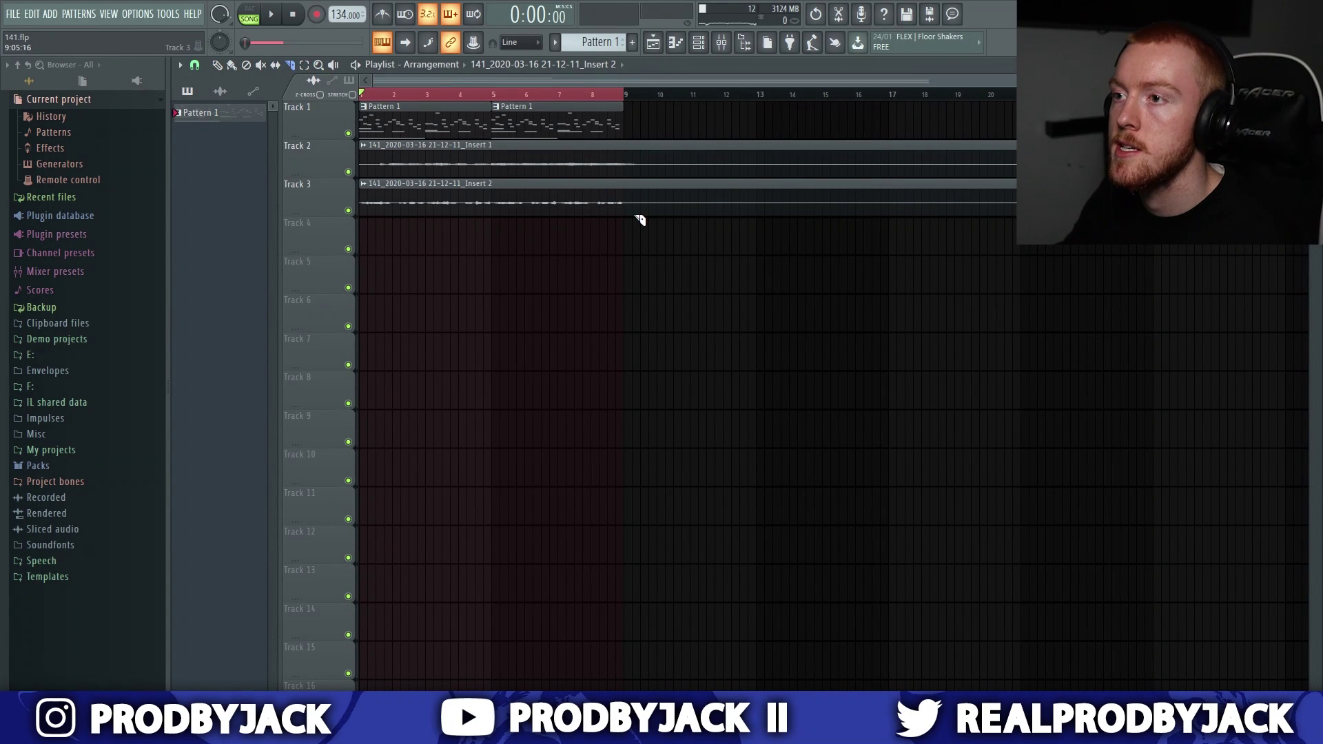
Step: Cut the tails off both rendered clips, then fit them to four bars each with Resample stretching and repeat them through bar 8
key("Delete")
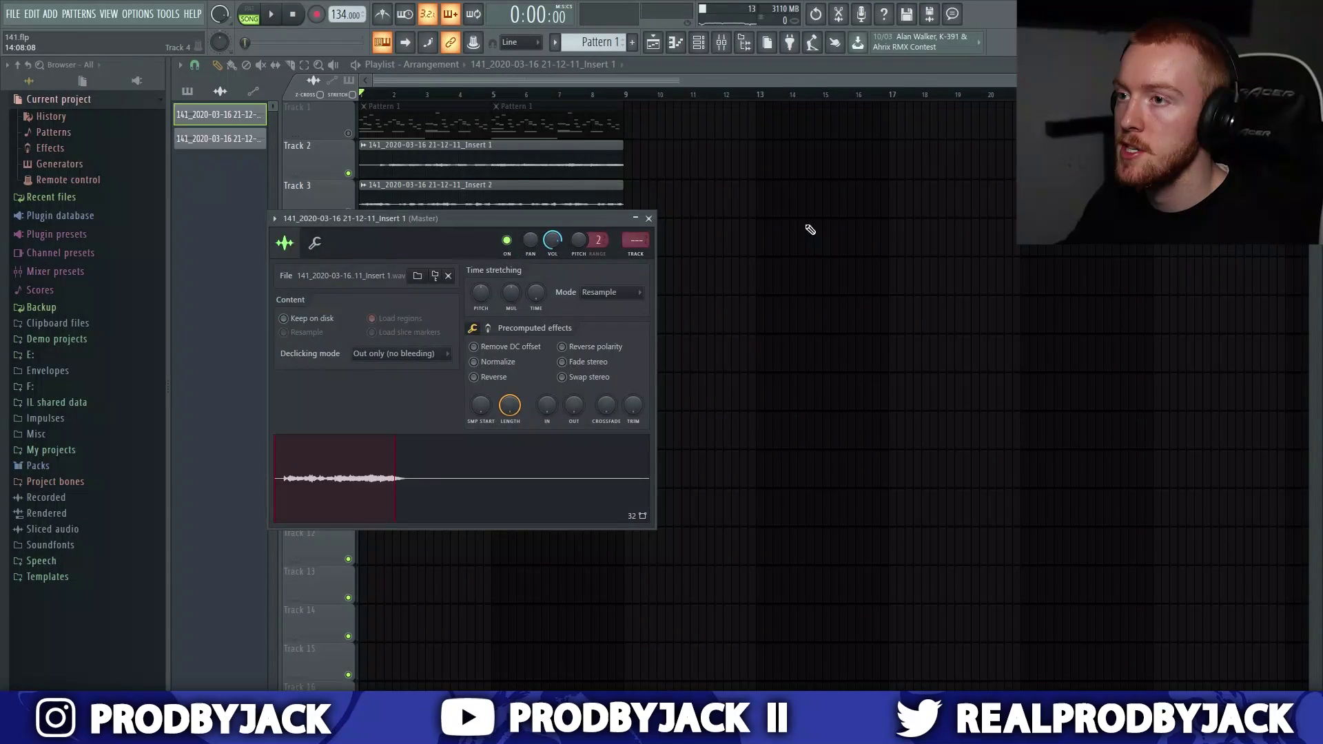
key("Escape")
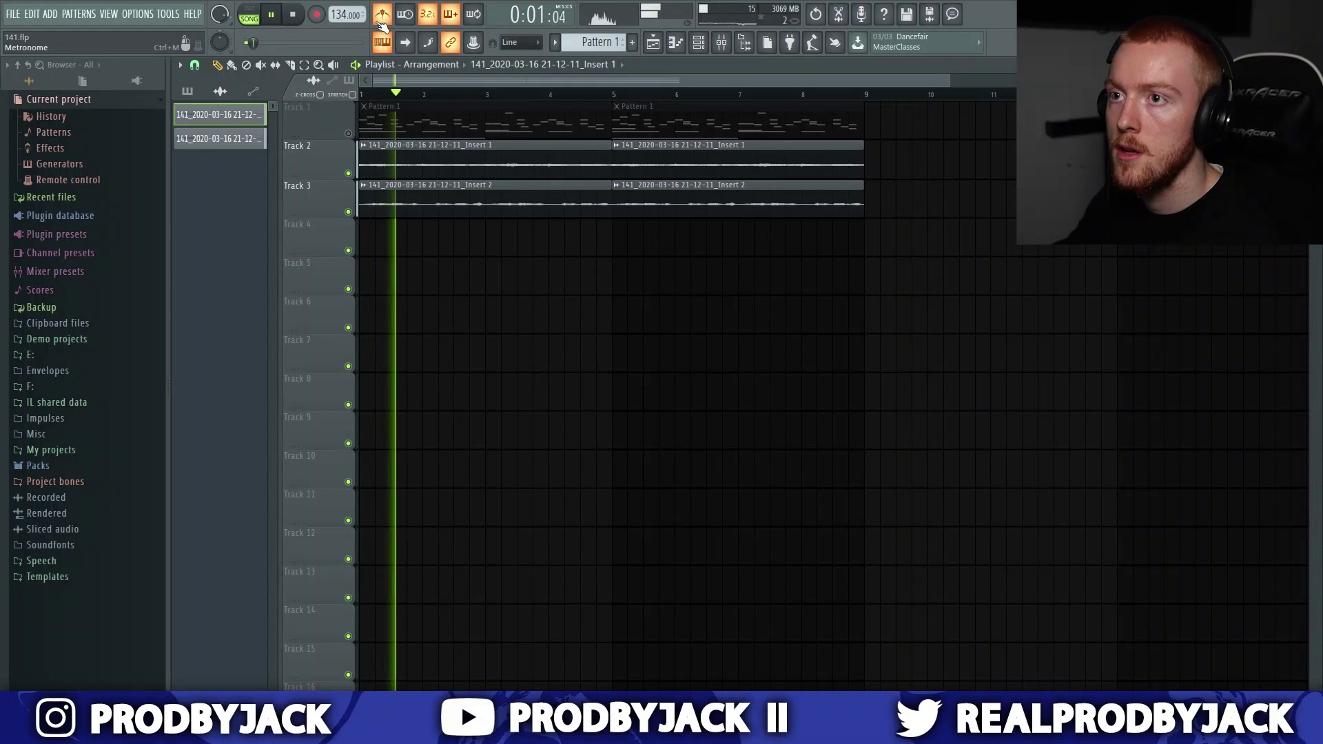
Step: Switch off the metronome while playing back the rendered clips in the playlist
left_click(380, 20)
scroll(396, 81, "up", 2)
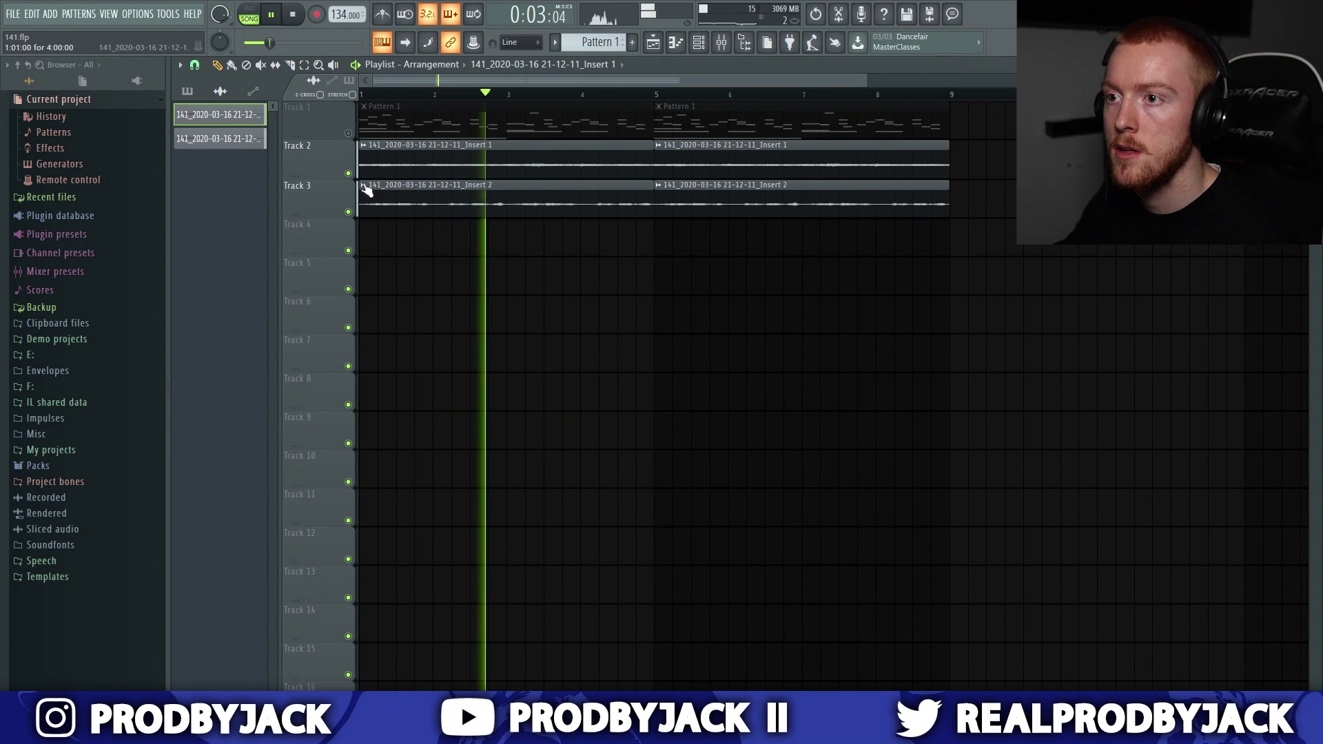
scroll(369, 198, "up", 2)
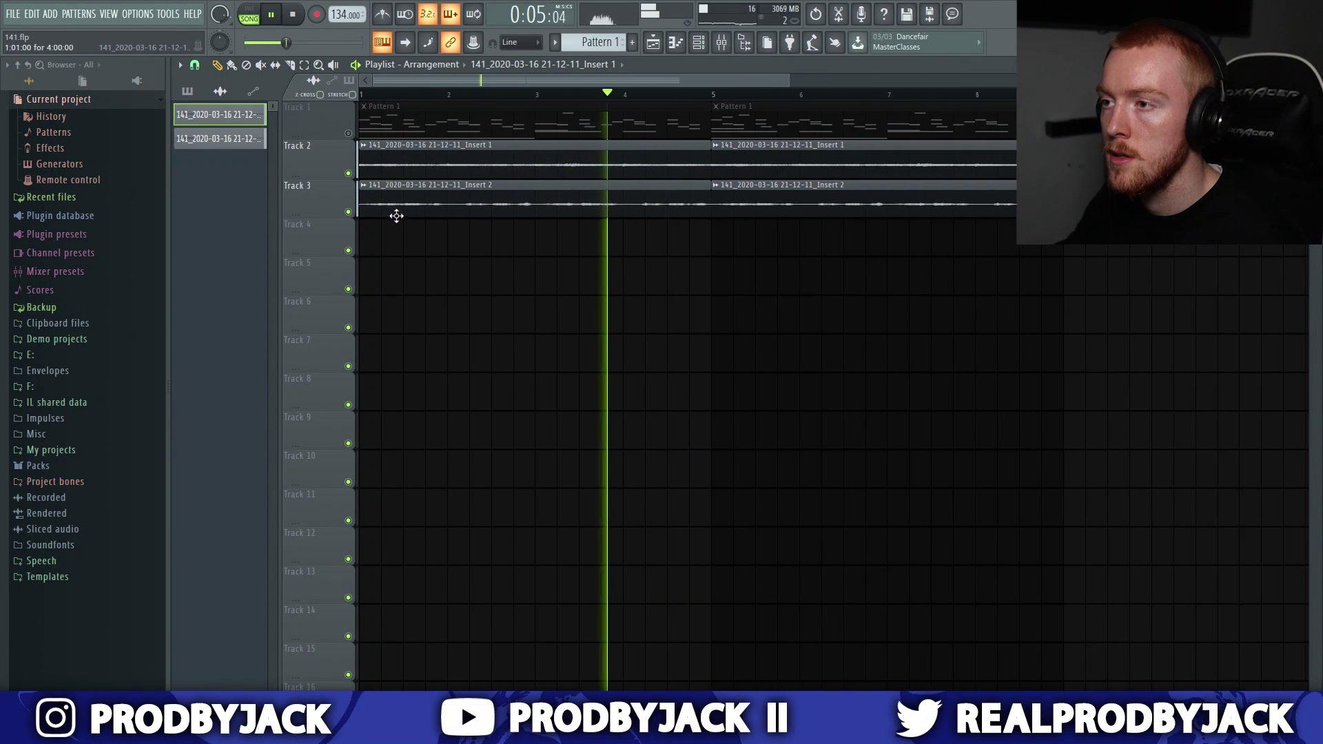
scroll(398, 218, "down", 3)
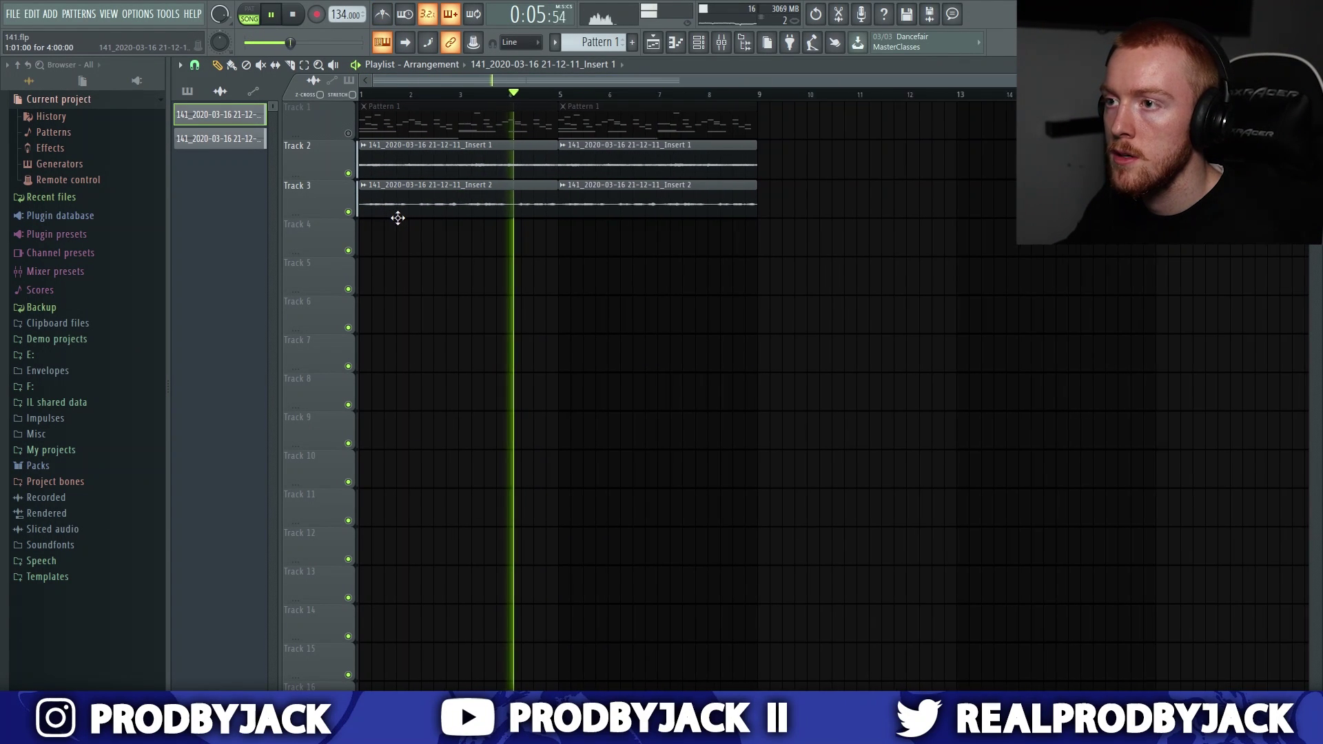
Step: Set the rendered Insert 2 clip's time stretching mode to Auto and lower its stretch pitch
double_click(401, 161)
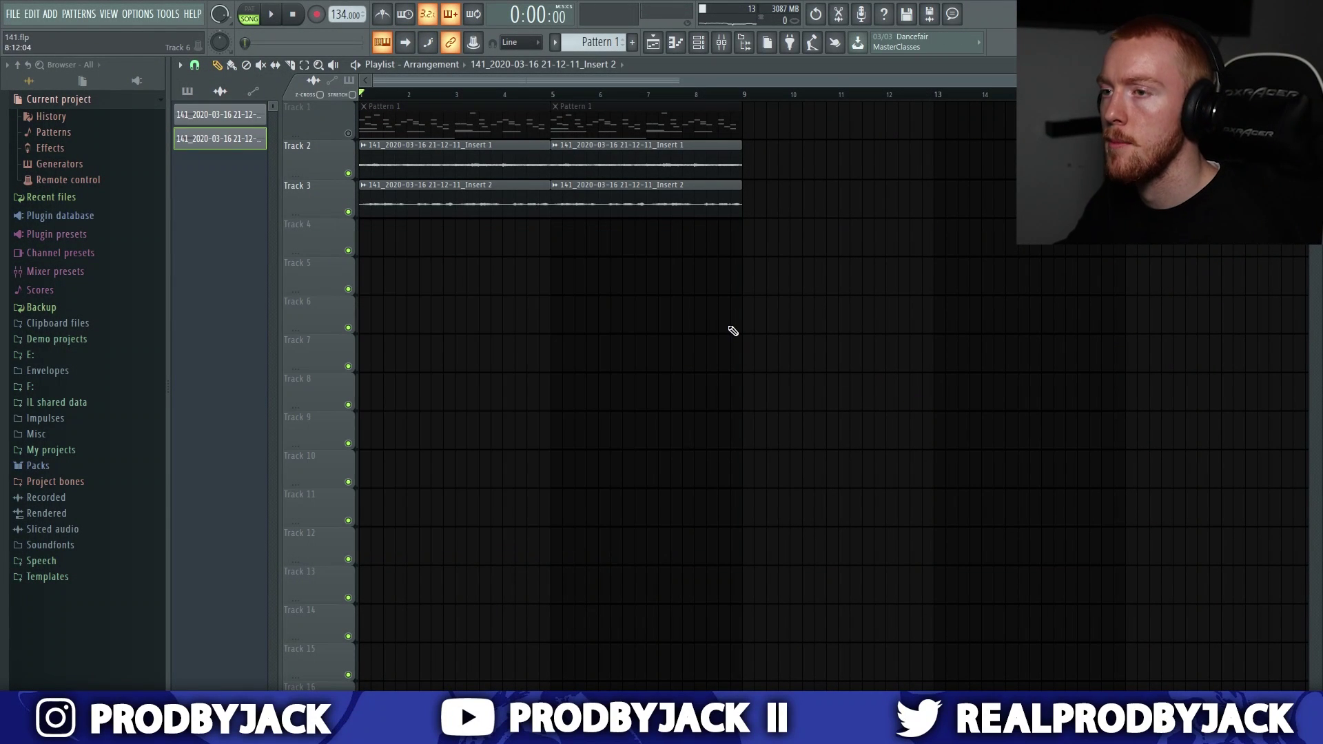
scroll(734, 330, "down", 1)
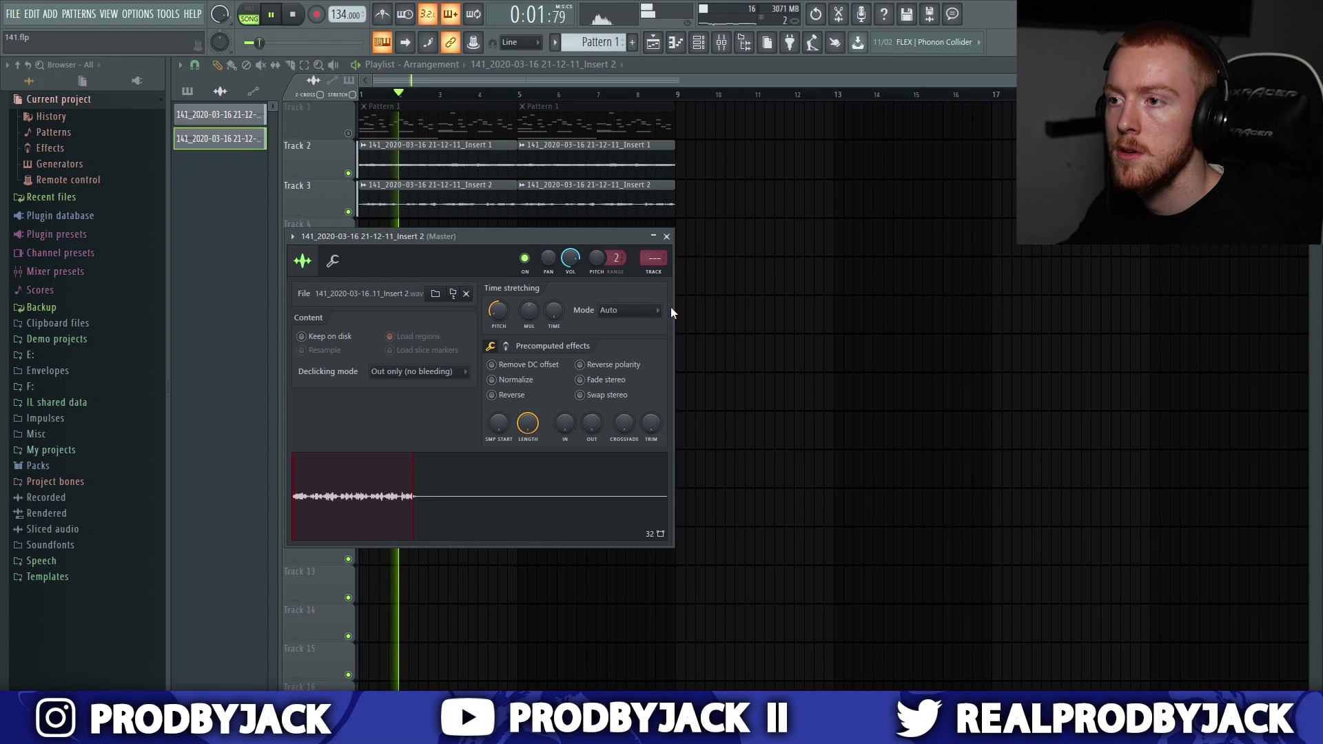
key("Escape")
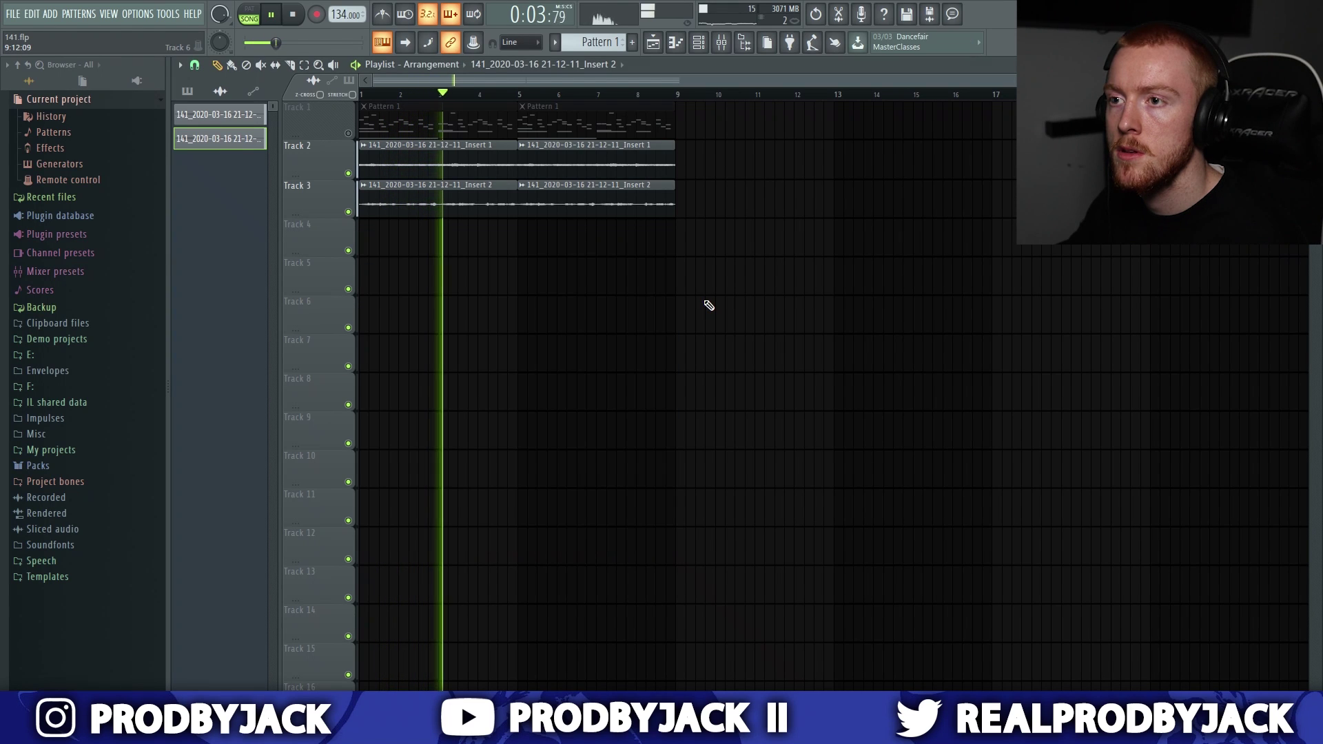
Step: Add the PBJ Snare - Lames sample to Pattern 3 on mixer track 5, with a hit on the ninth step of all four bars
scroll(367, 204, "up", 2)
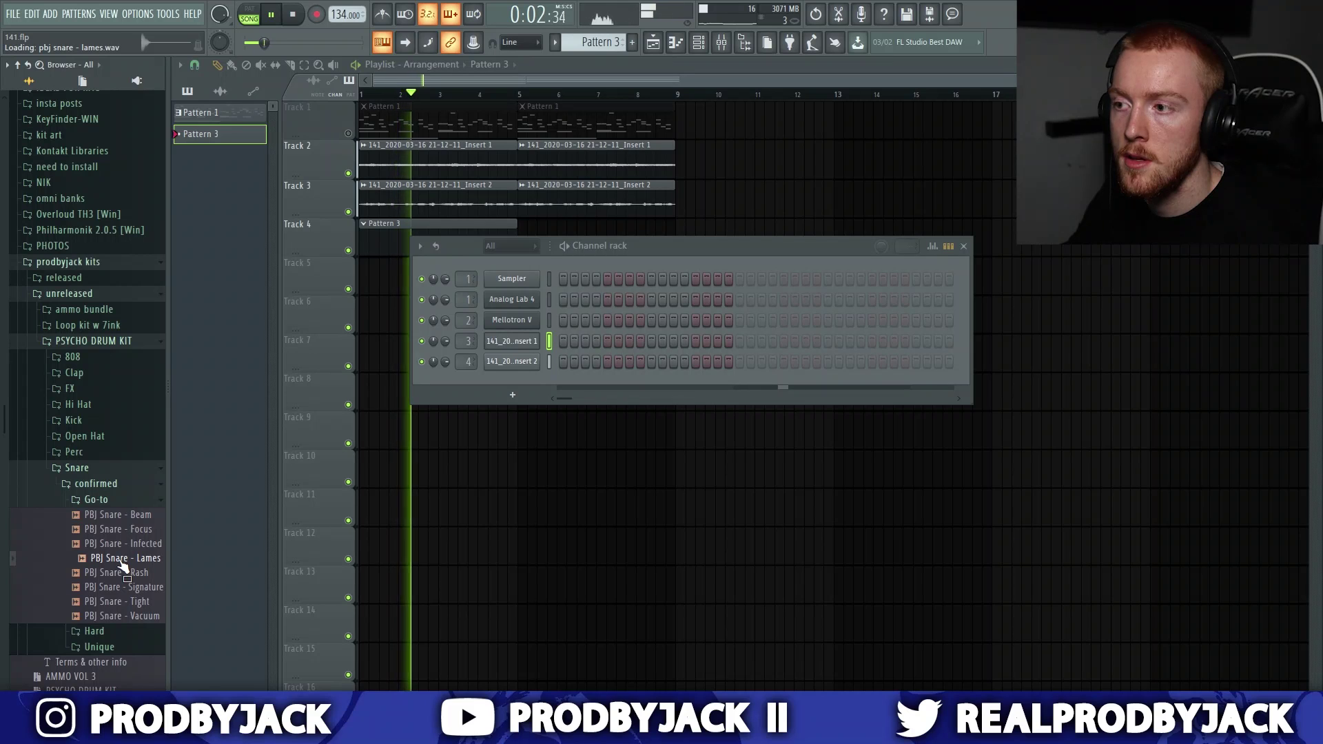
left_click_drag(476, 398, 477, 396)
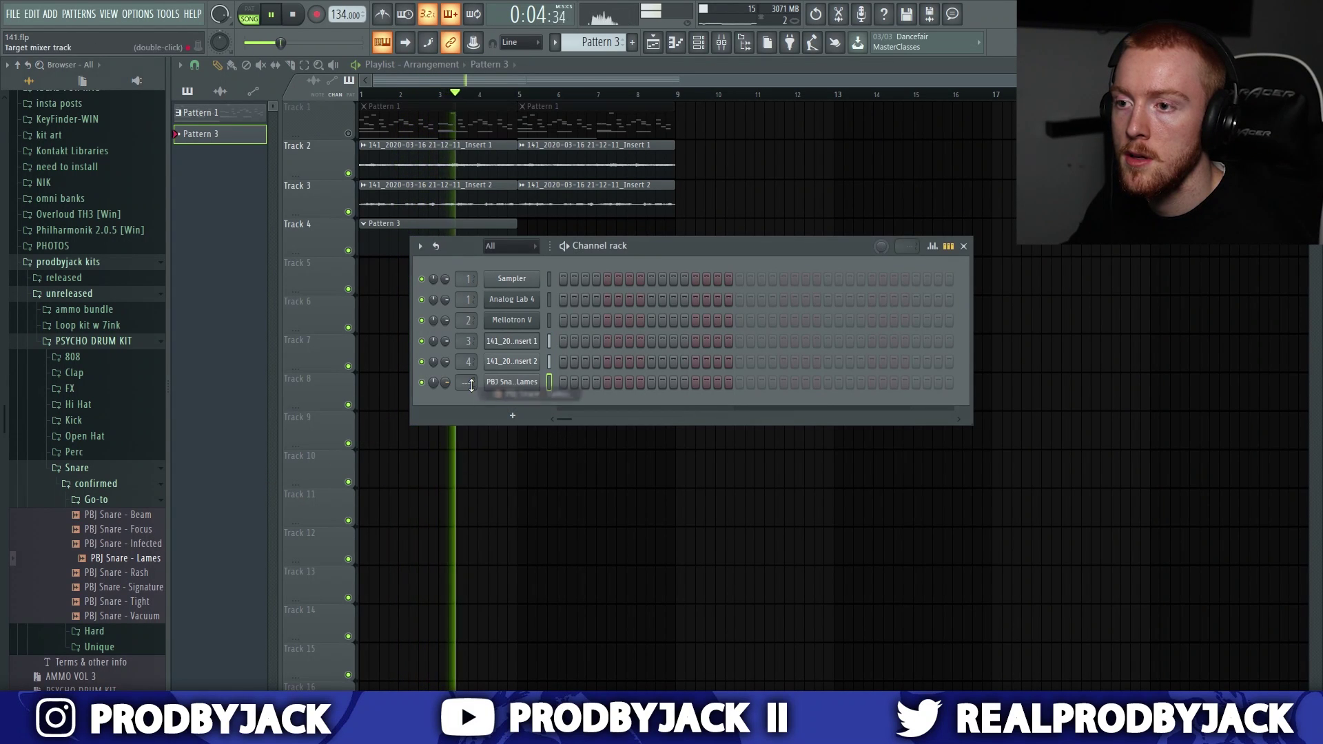
left_click(651, 382)
left_click(951, 455)
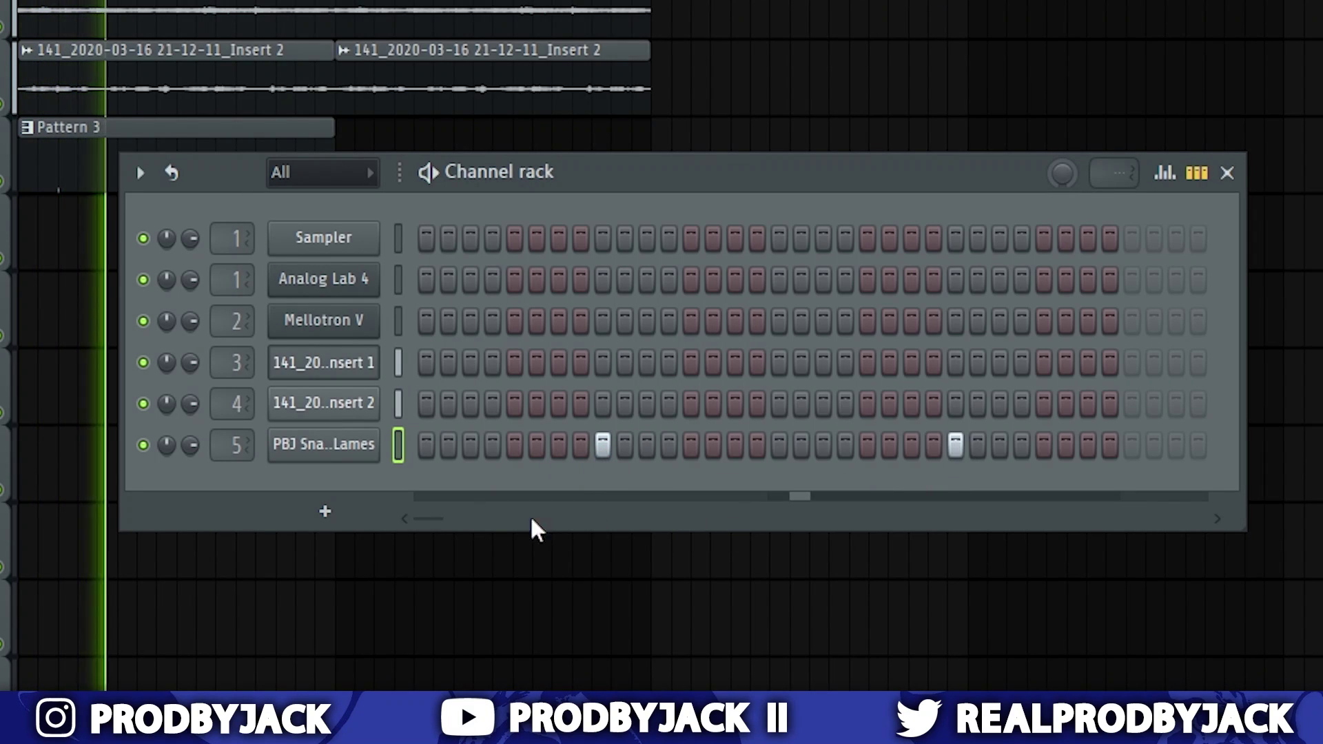
left_click_drag(438, 519, 454, 519)
left_click(823, 445)
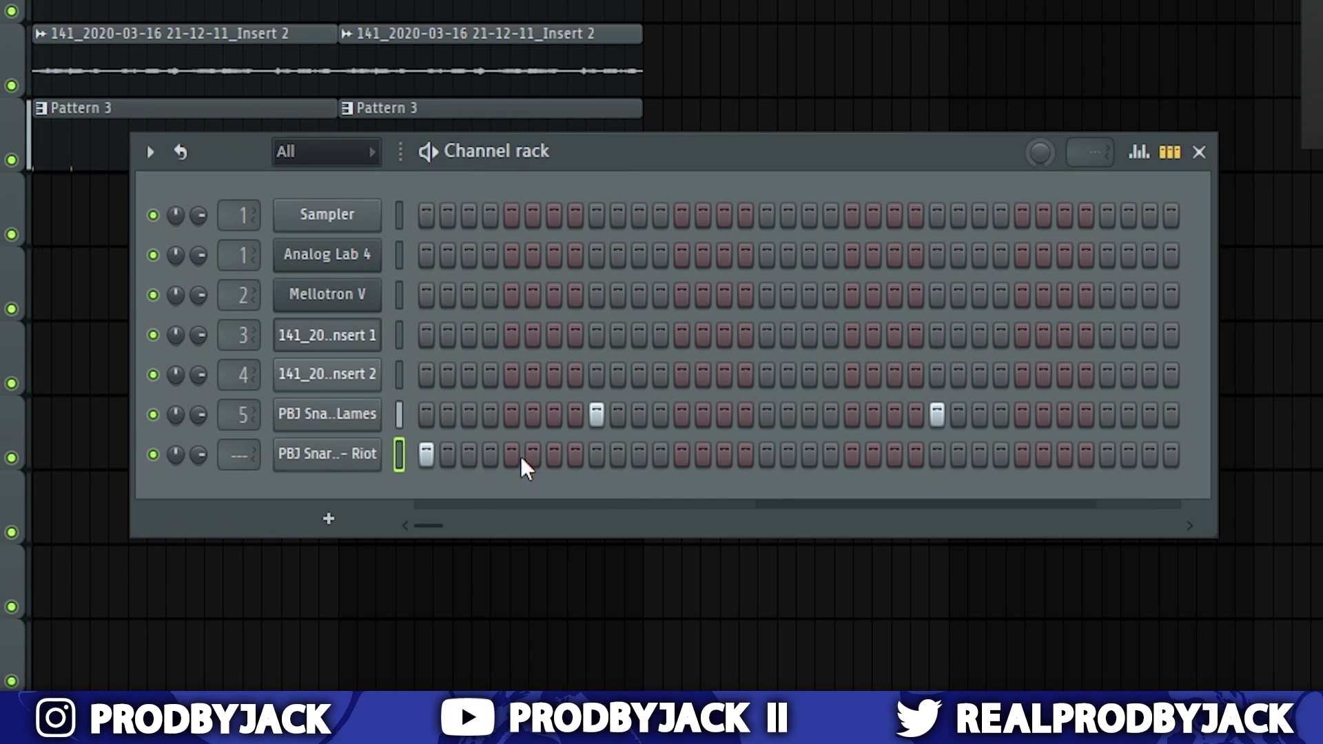
Step: Program PBJ Snare - Riot hits on steps 1, 7, 19 and 23, repeated over bars 3 and 4, with a softer hit early in bar 4
left_click(554, 454)
left_click(766, 454)
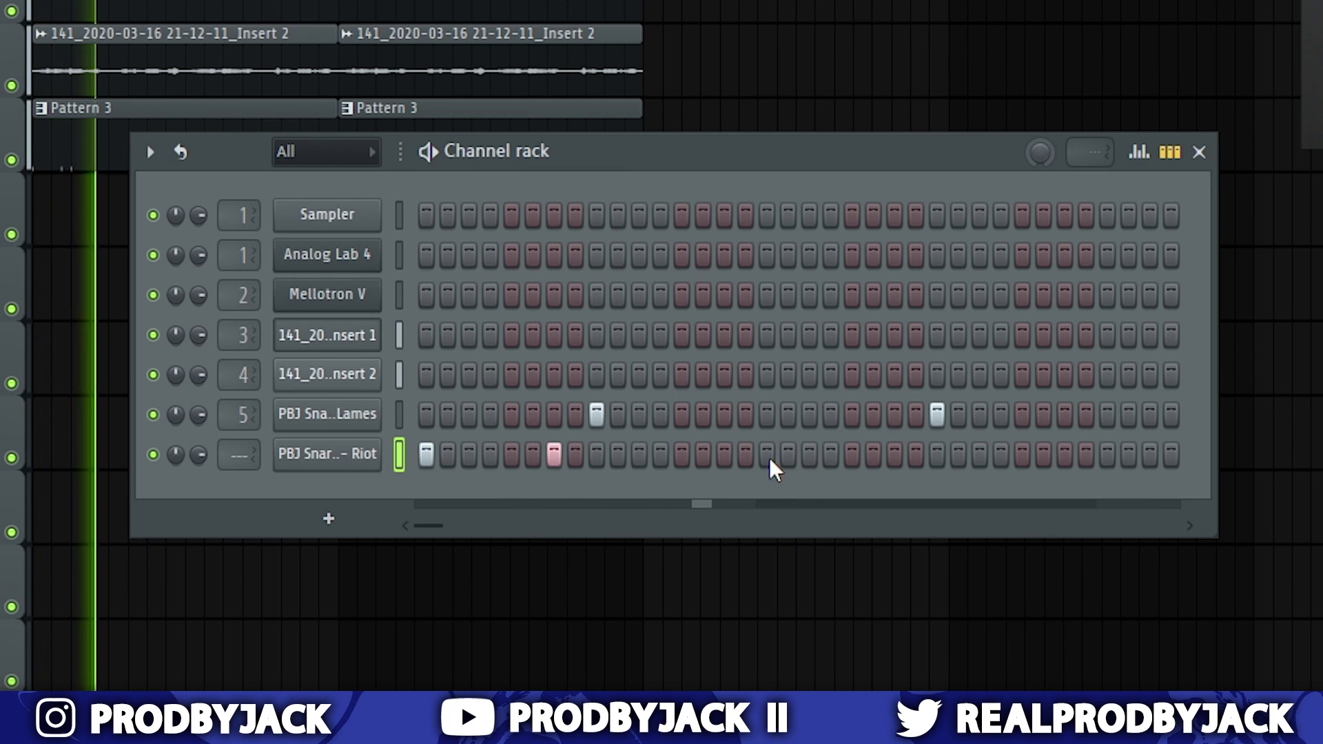
left_click(893, 456)
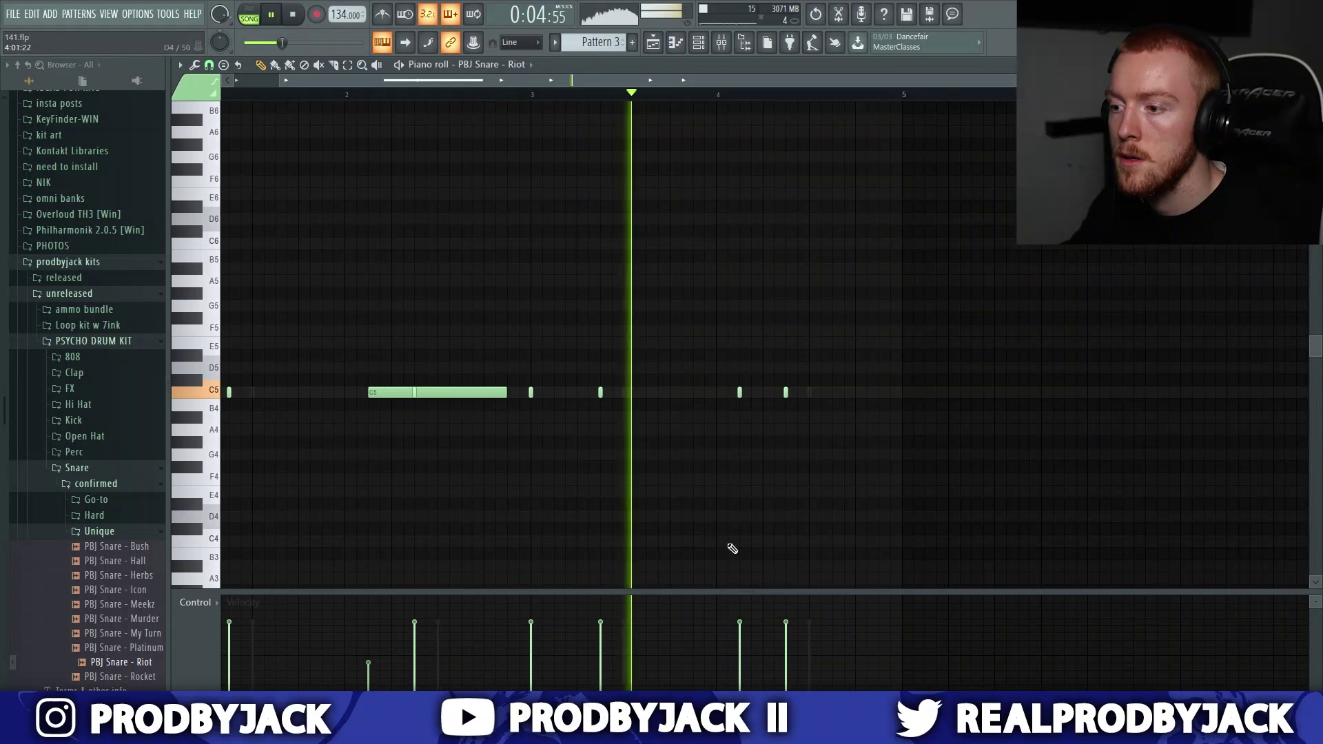
left_click(739, 656)
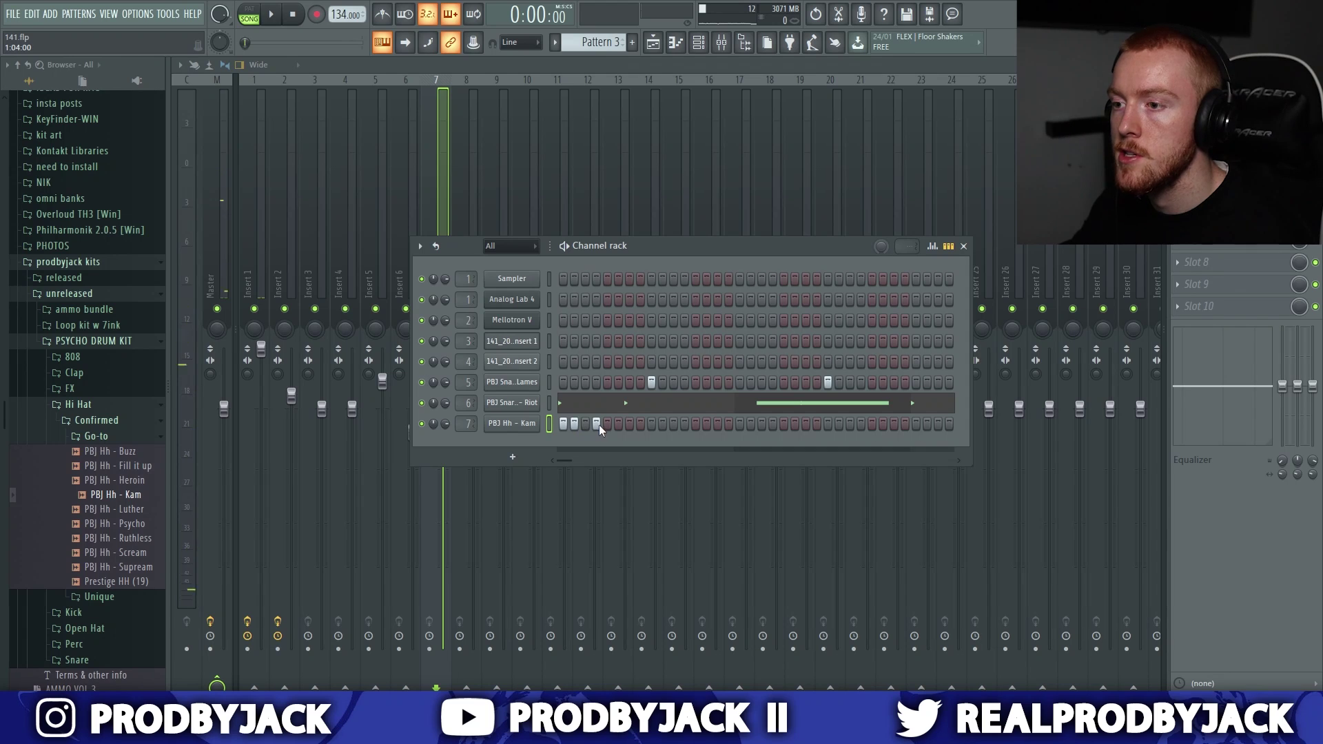
Step: Program the PBJ Hh - Kam hi-hat on steps 1, 2, 4, 5, 7, 8, 9, 11, 13, 14, 15 and 17 during playback
key("space")
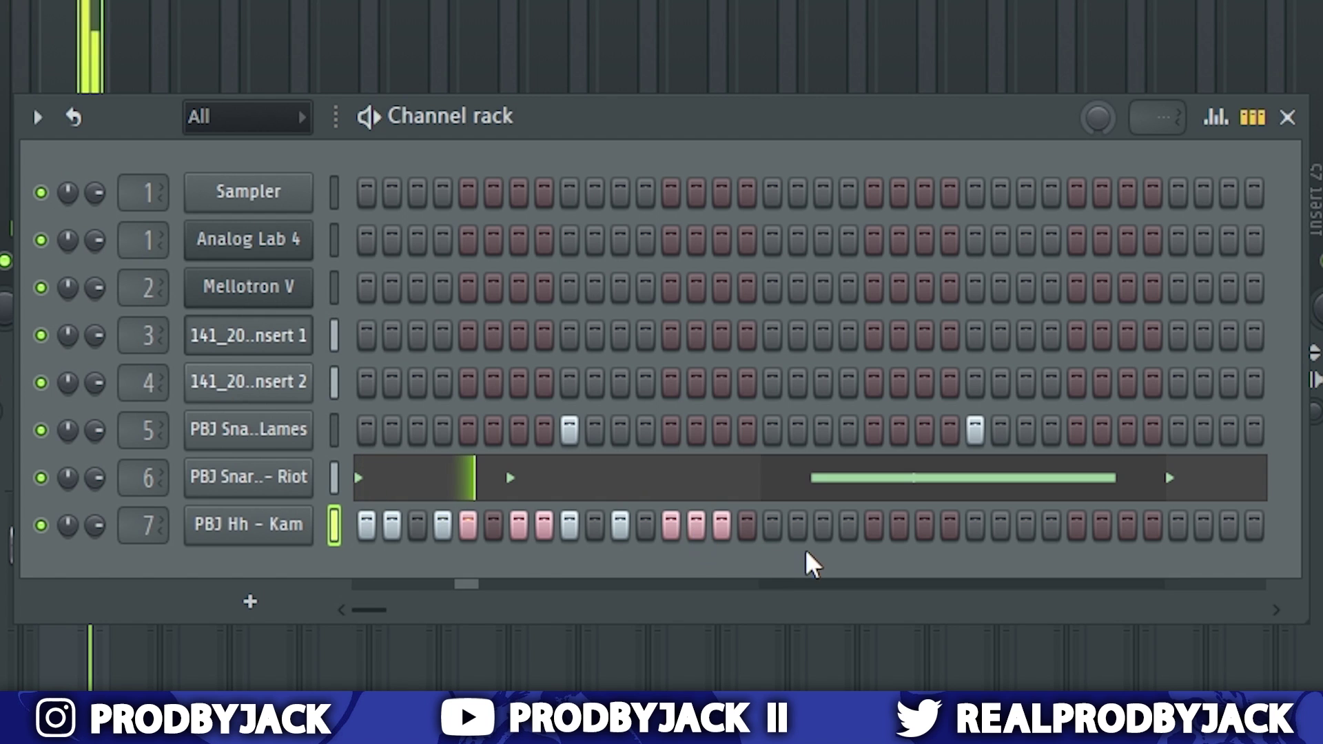
left_click(771, 533)
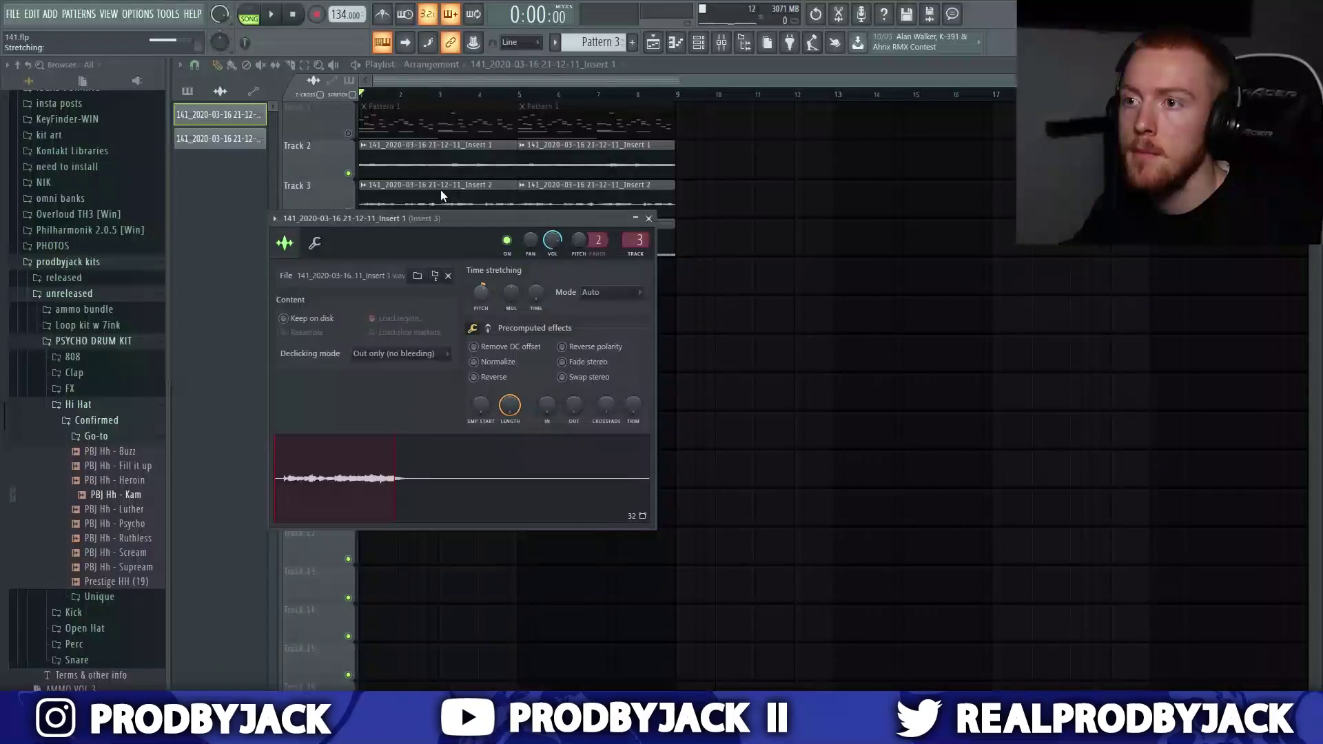
Step: Add one-beat D4 notes on steps 1 and 5 of each bar to the PBJ Hh - Kam hi-hat part
key("Escape")
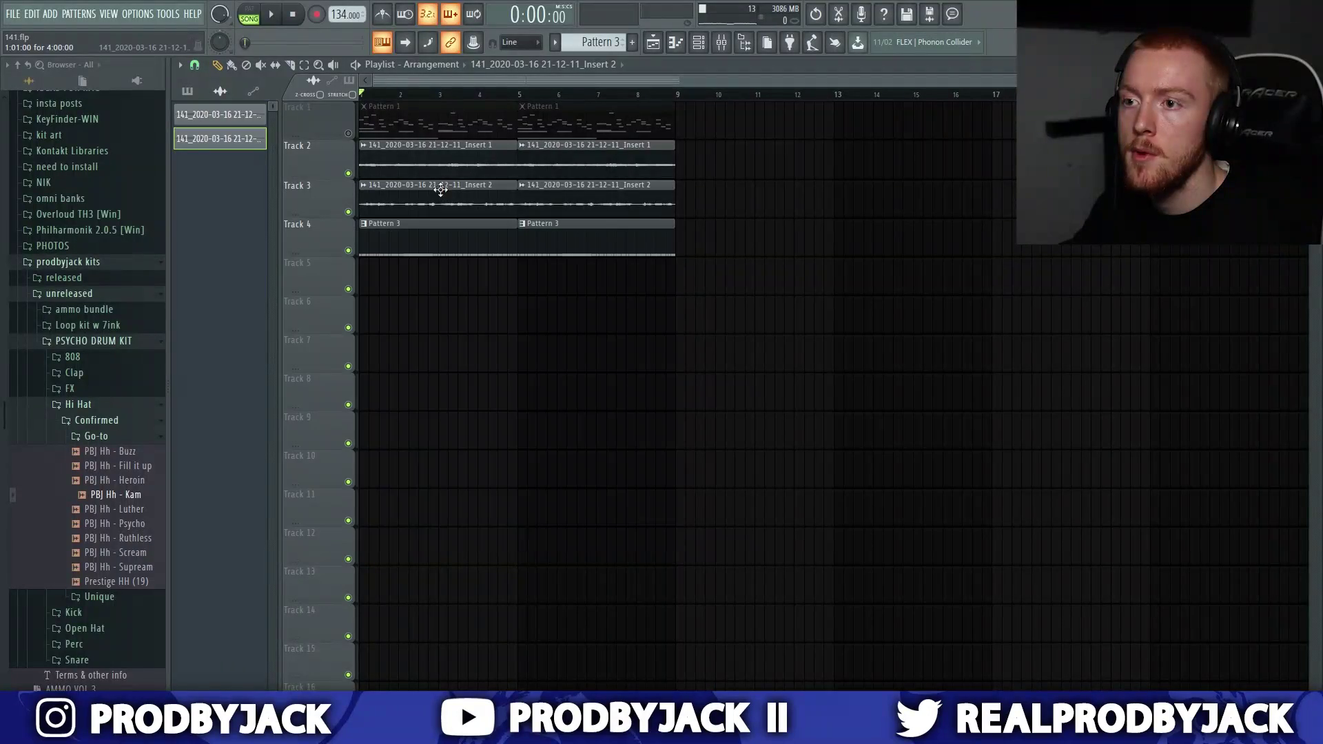
key("F6")
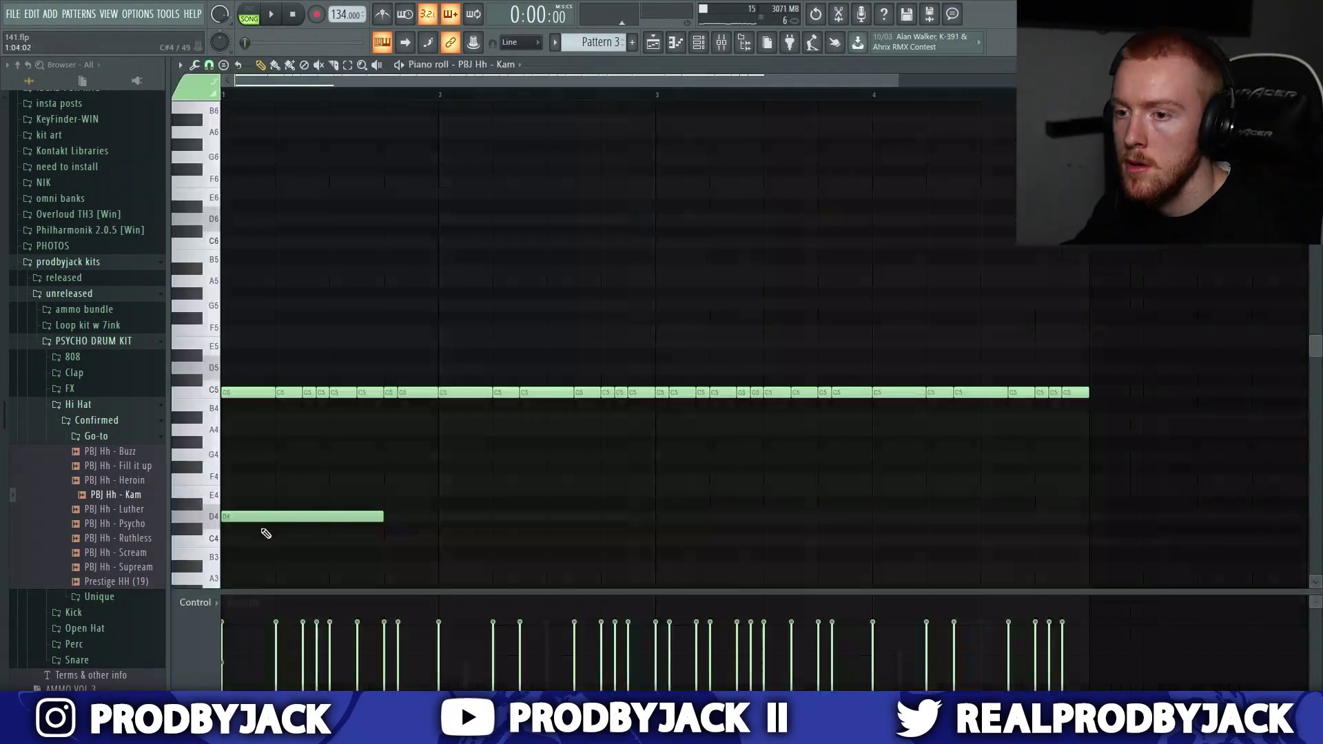
key("space")
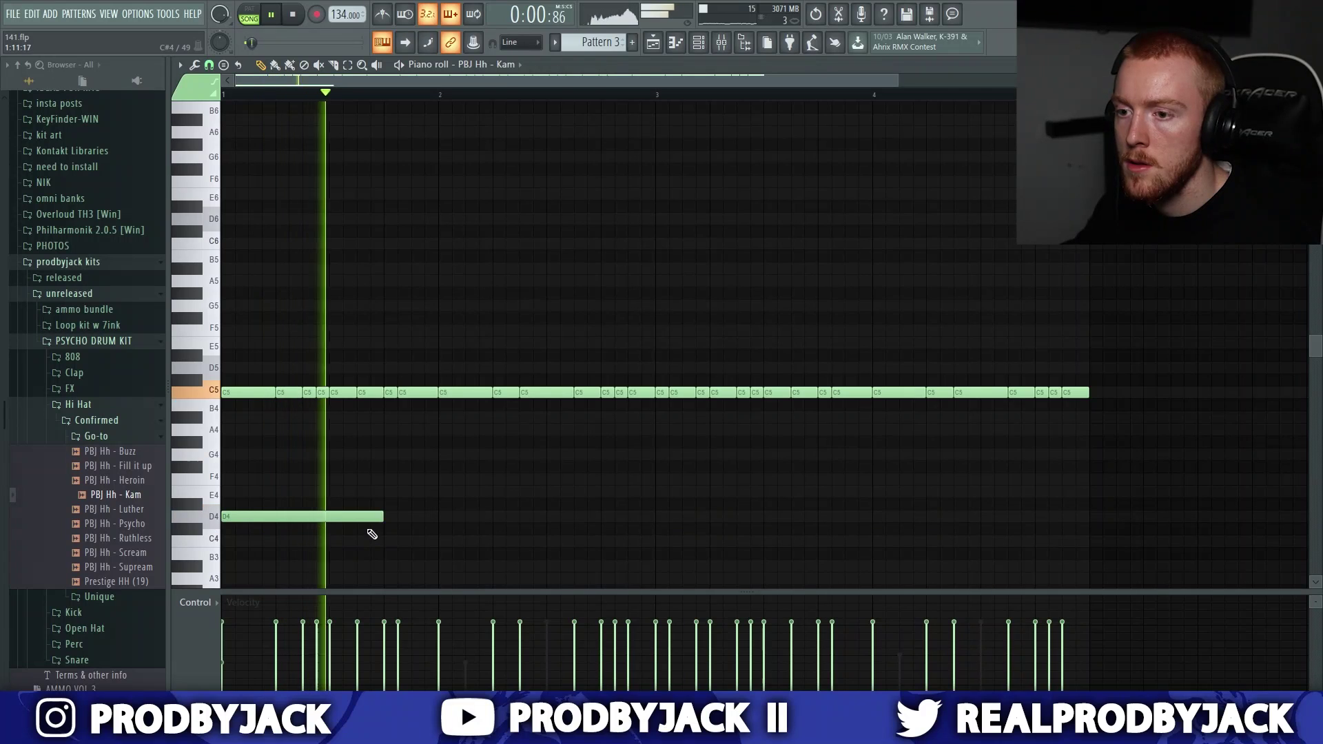
left_click(283, 523)
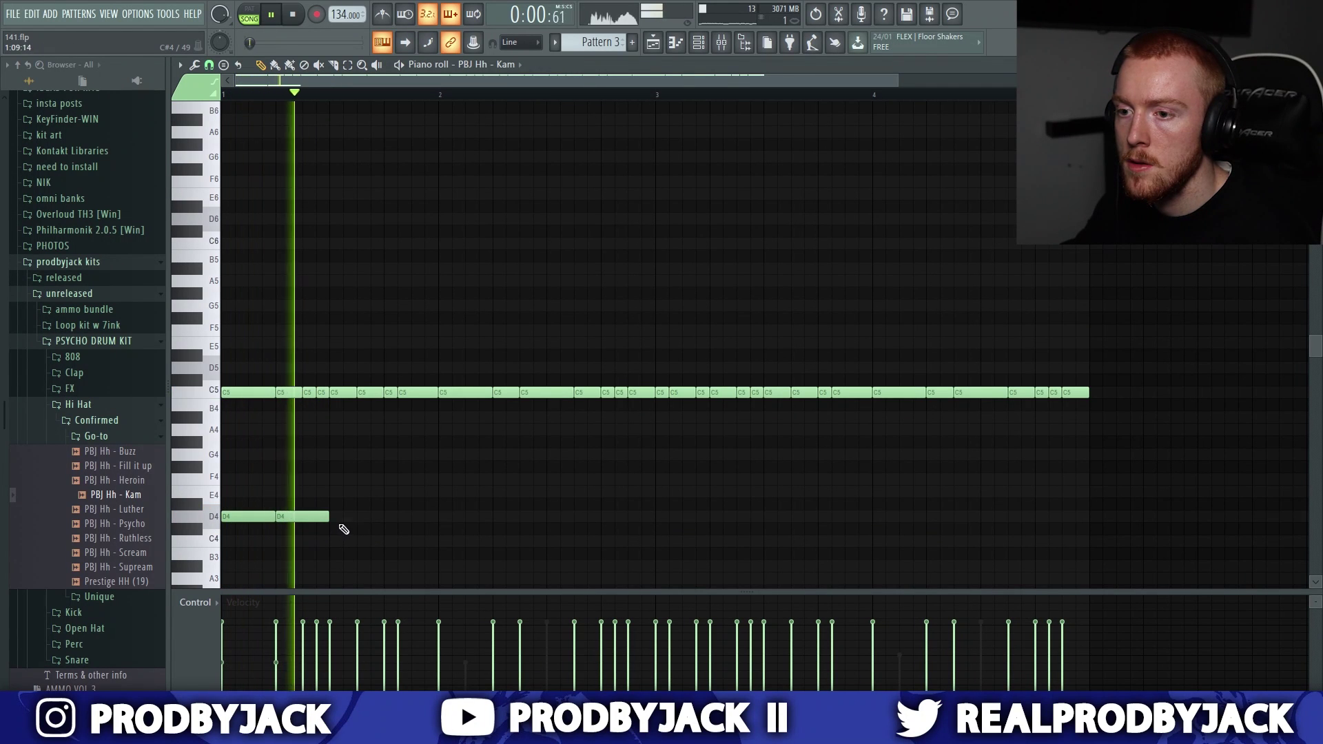
left_click(446, 516)
left_click(500, 517)
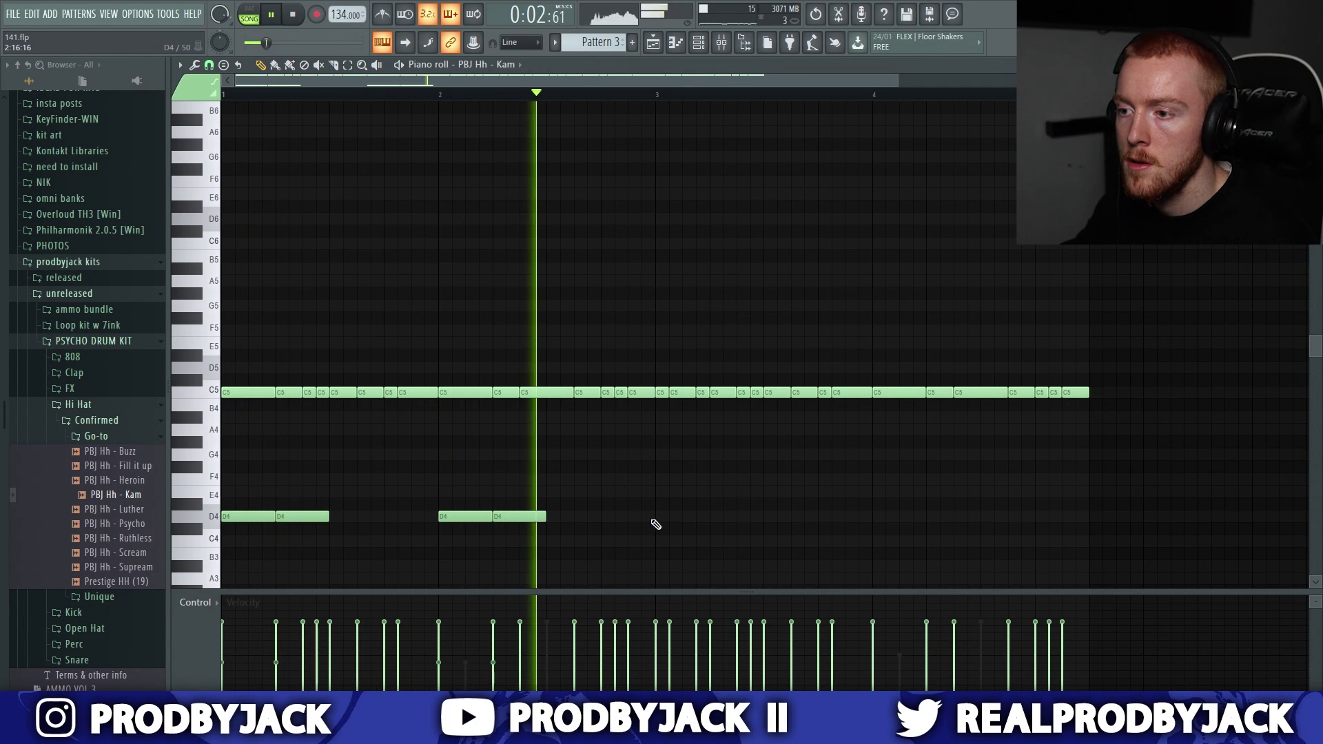
left_click(727, 518)
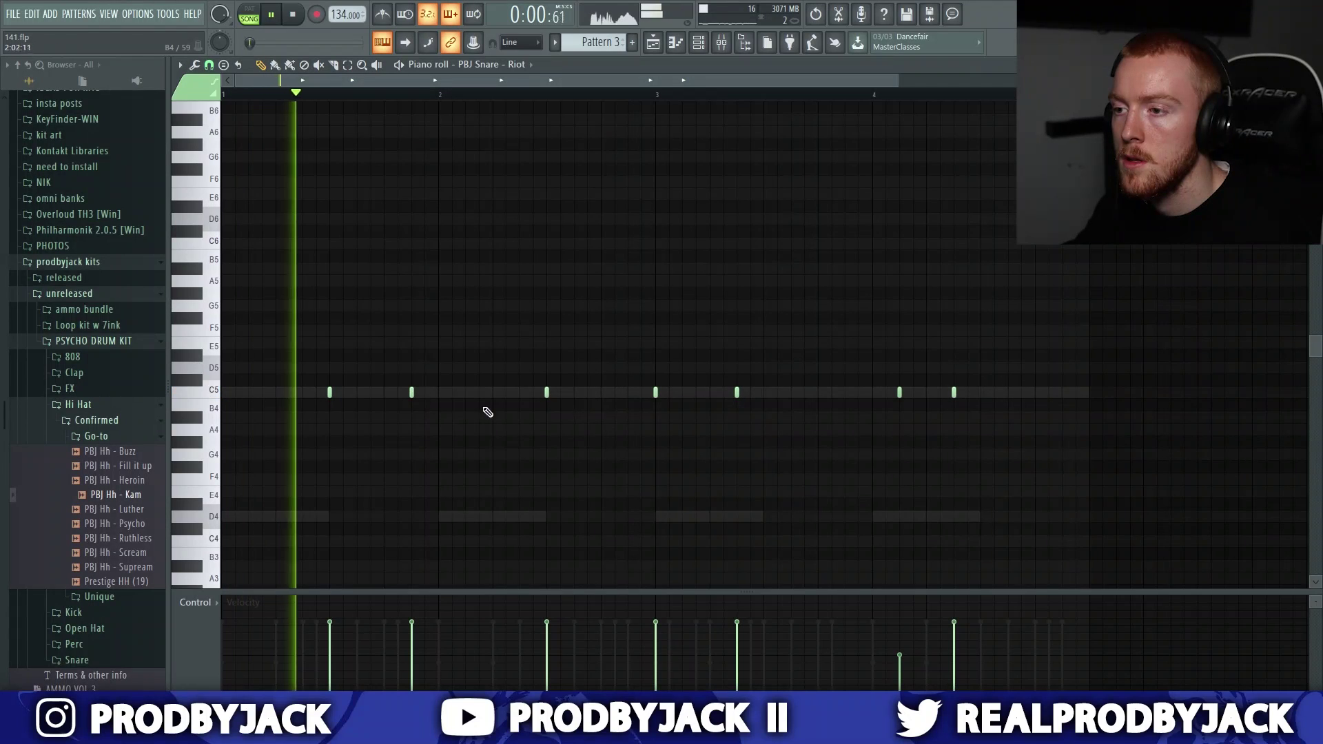
Step: Move the PBJ Snare - Riot hit in bar 3 to the ninth step and delete the softer hit early in bar 4
left_click_drag(735, 394, 774, 403)
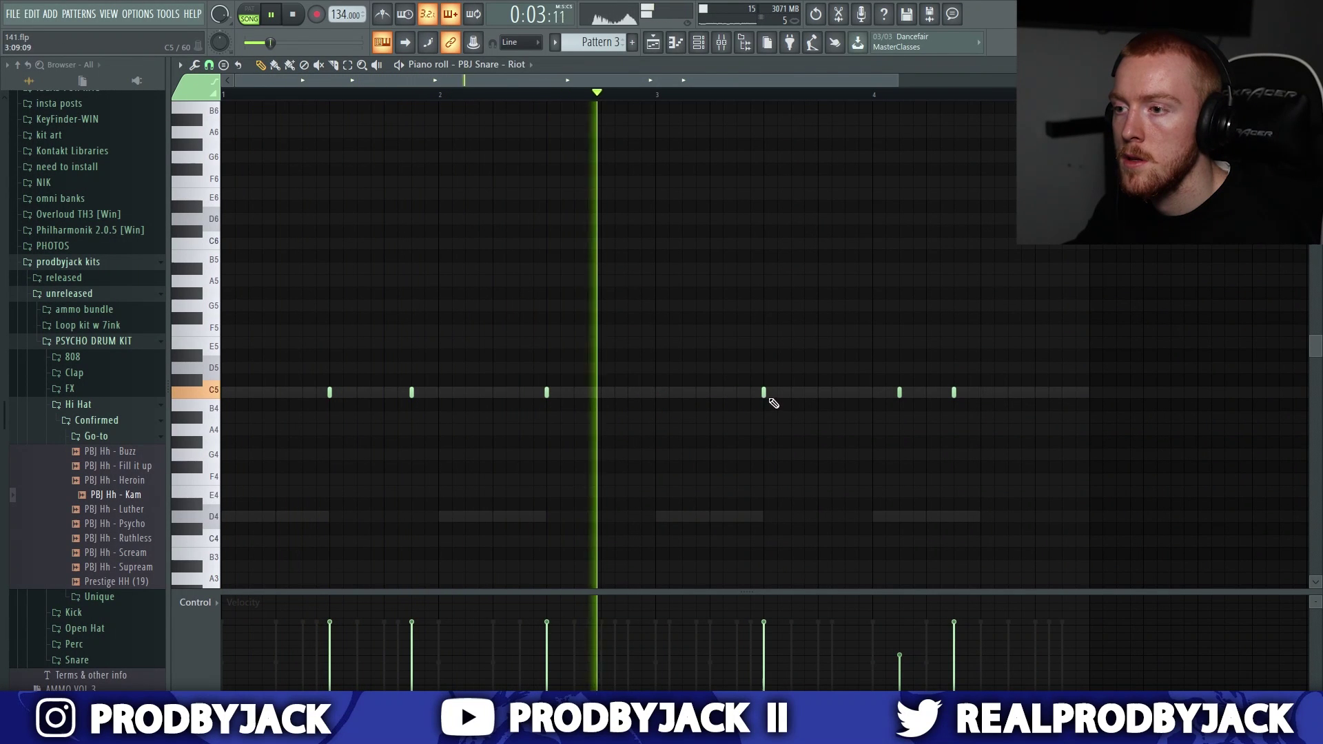
right_click(899, 393)
Step: Slightly lower the D4 hi-hat notes' velocity and rearrange them onto steps 1 and 7 of bars 1 and 3 and step 7 of bars 2 and 4
left_click(700, 43)
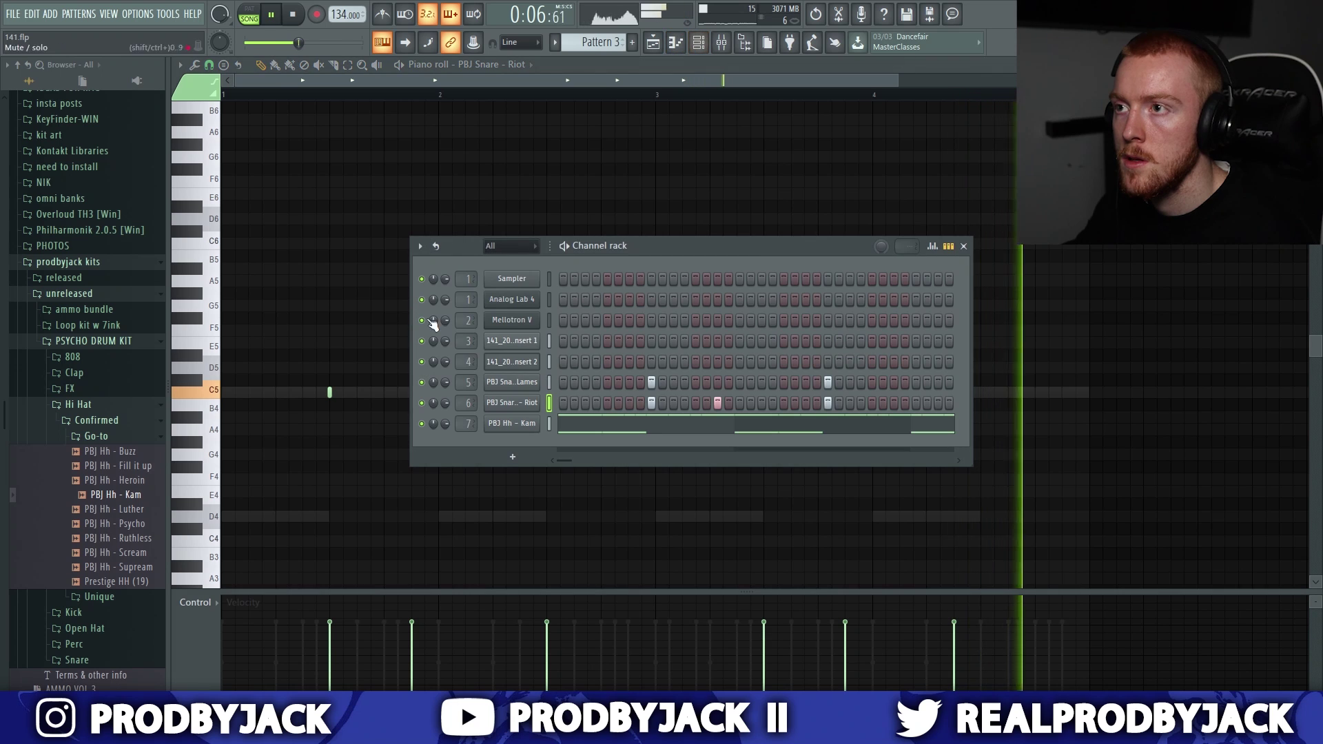
left_click(604, 425)
key("space")
scroll(496, 406, "down", 3)
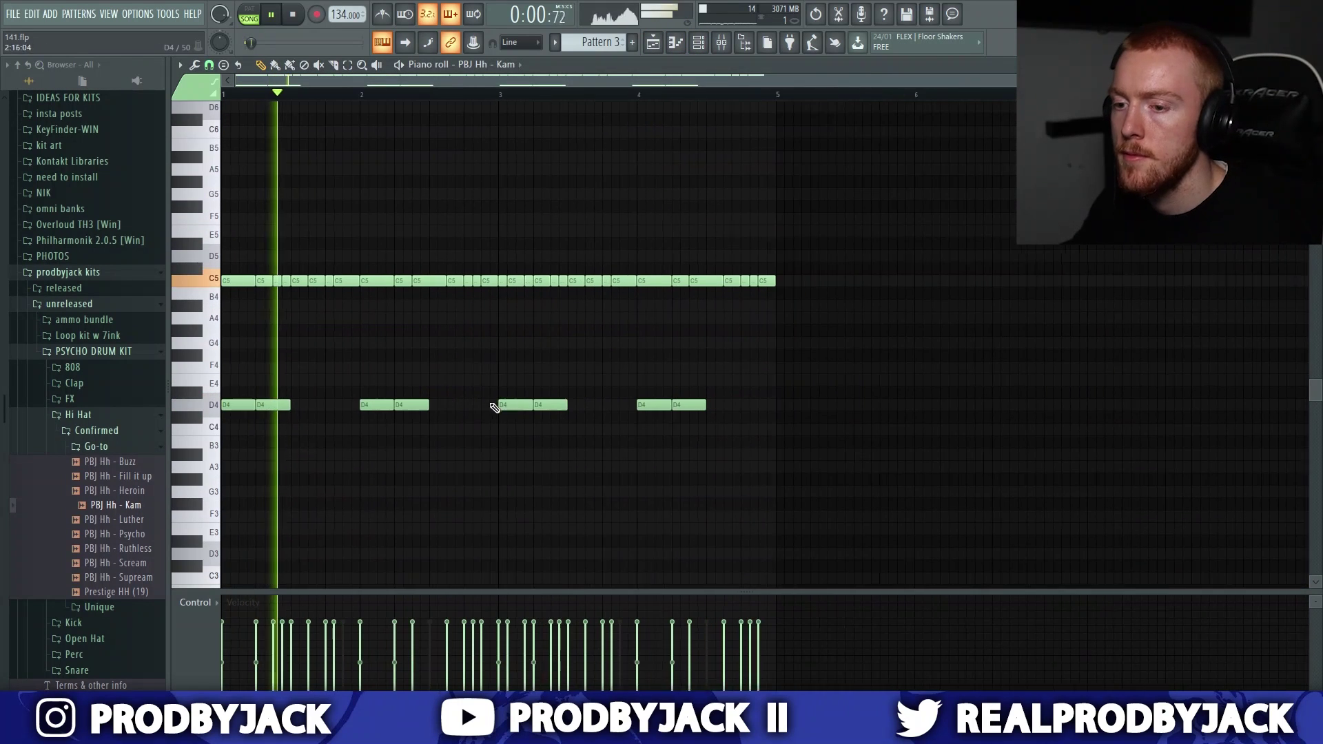
left_click_drag(682, 366, 214, 474)
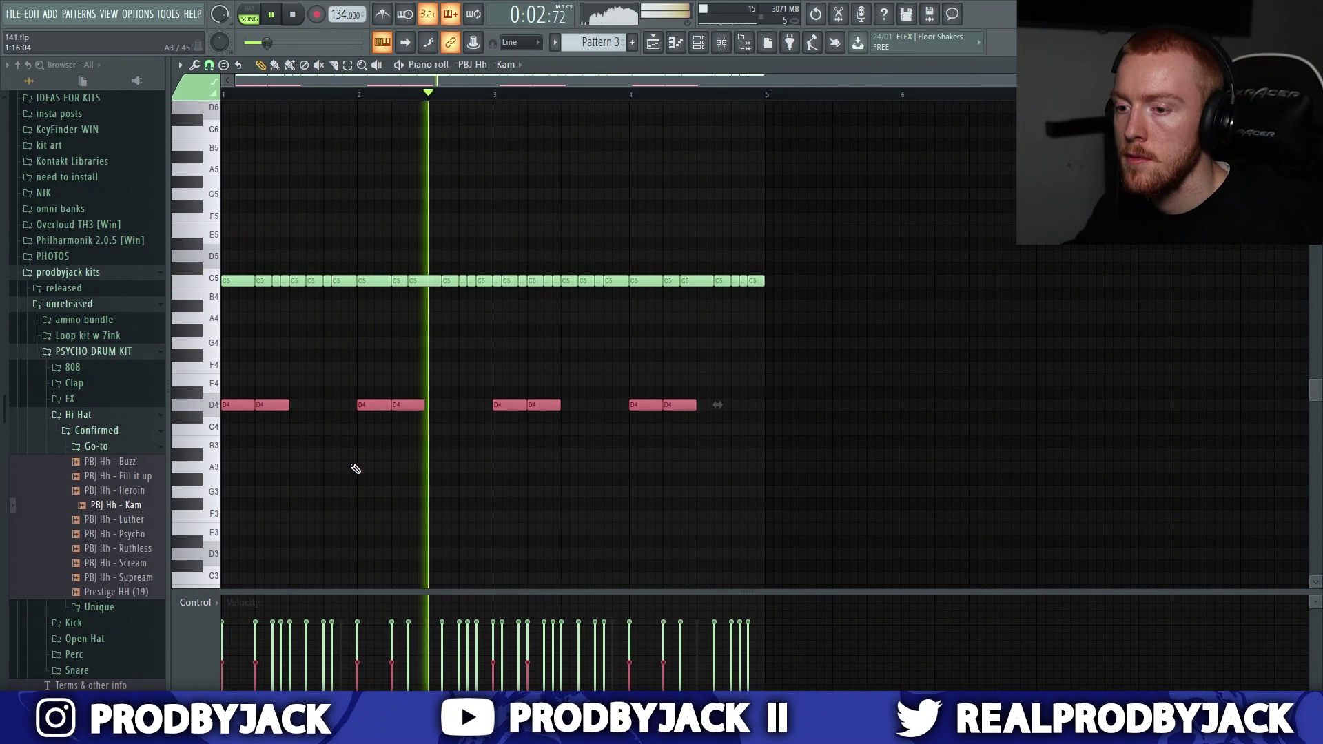
left_click(410, 499, "ctrl")
key("space")
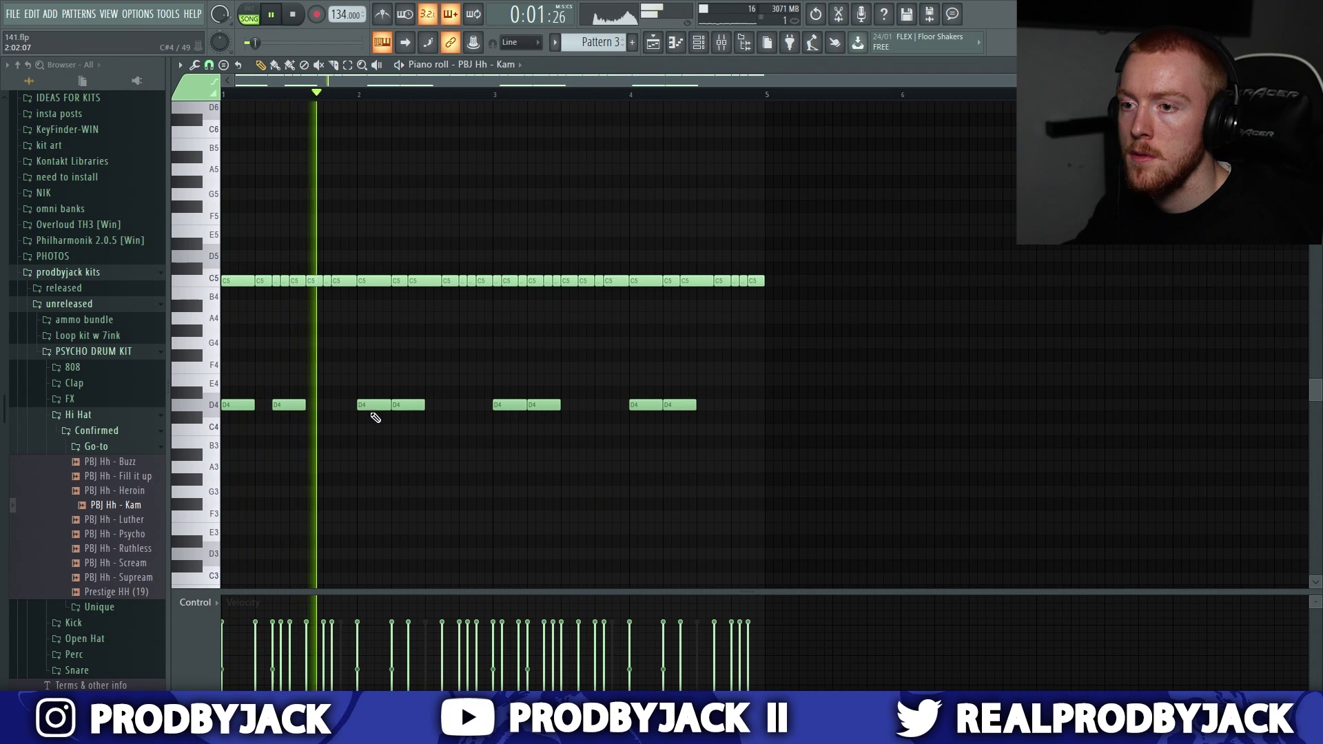
left_click_drag(541, 405, 558, 406)
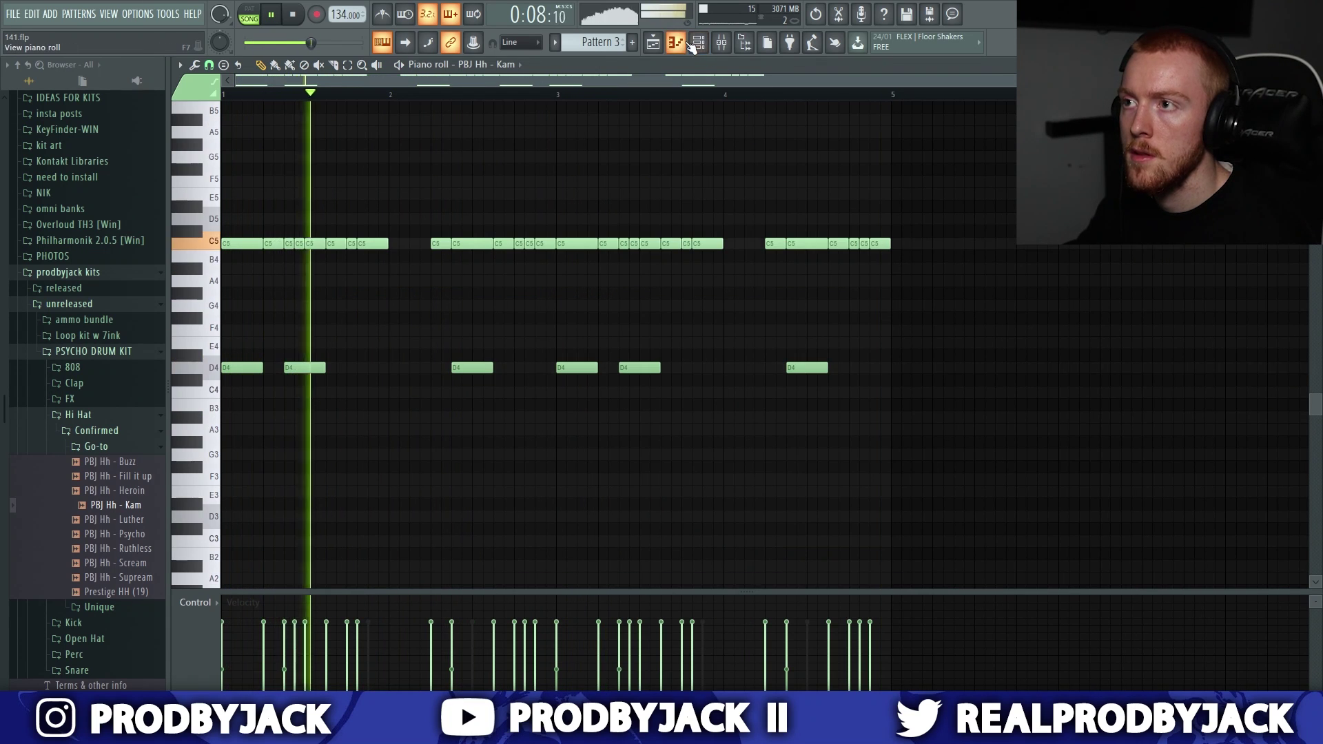
Step: Set the hi-hat piano roll snap to 1/2 step and draw a rising G3, A3, A#3 and C4 roll near the end of bar 1
left_click(698, 43)
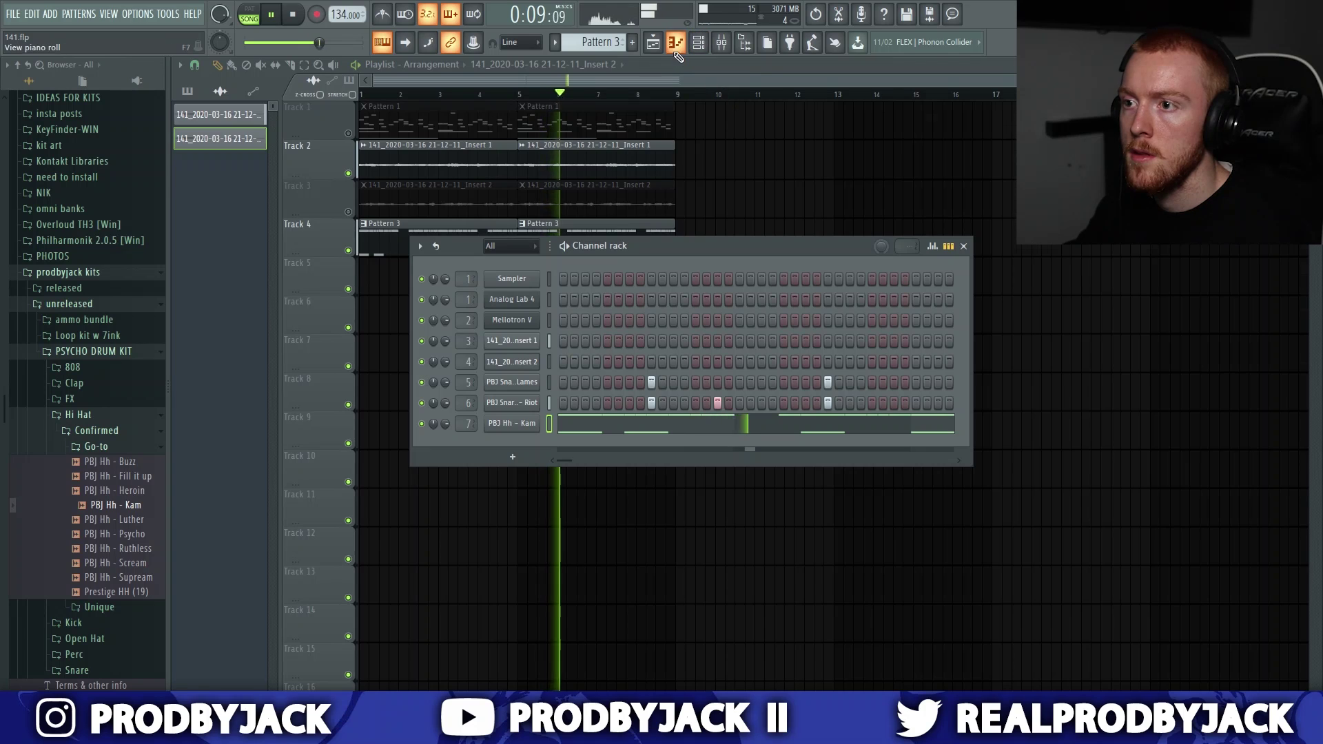
left_click(675, 49)
key("space")
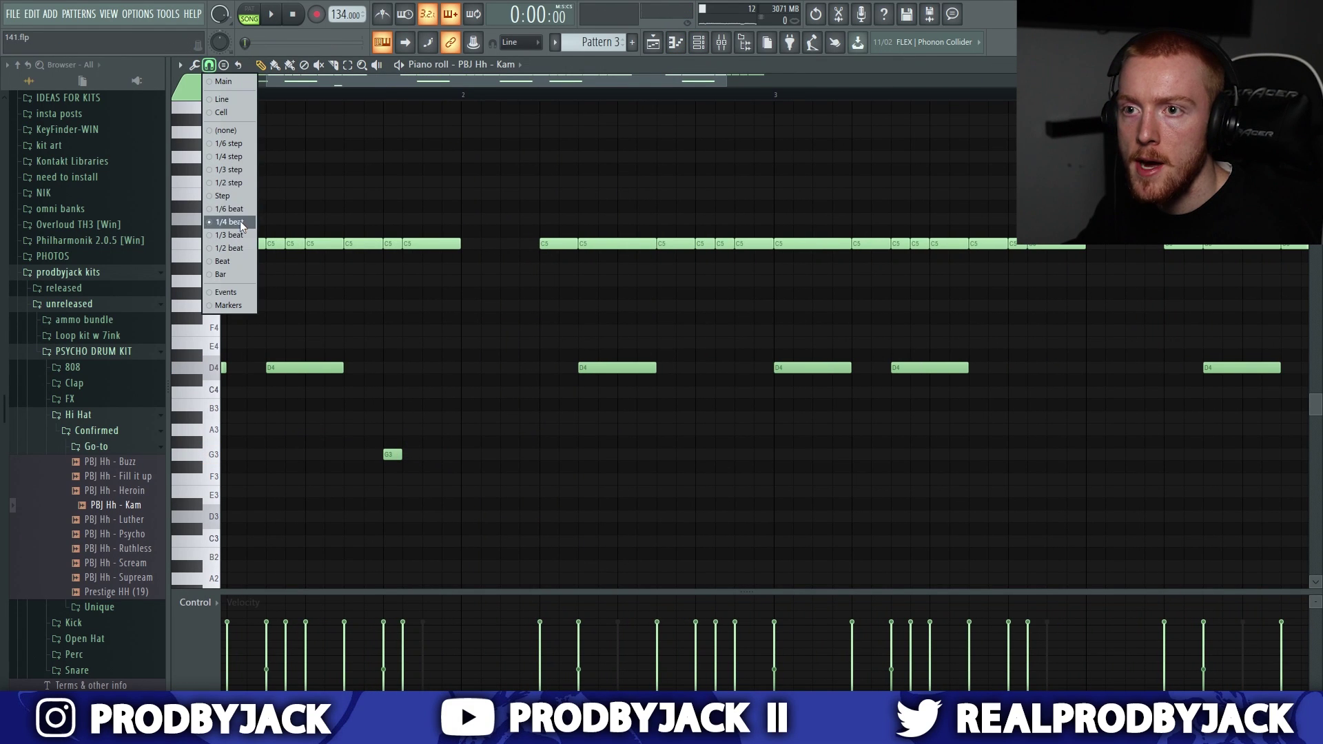
left_click(230, 183)
left_click(397, 429)
left_click(403, 416)
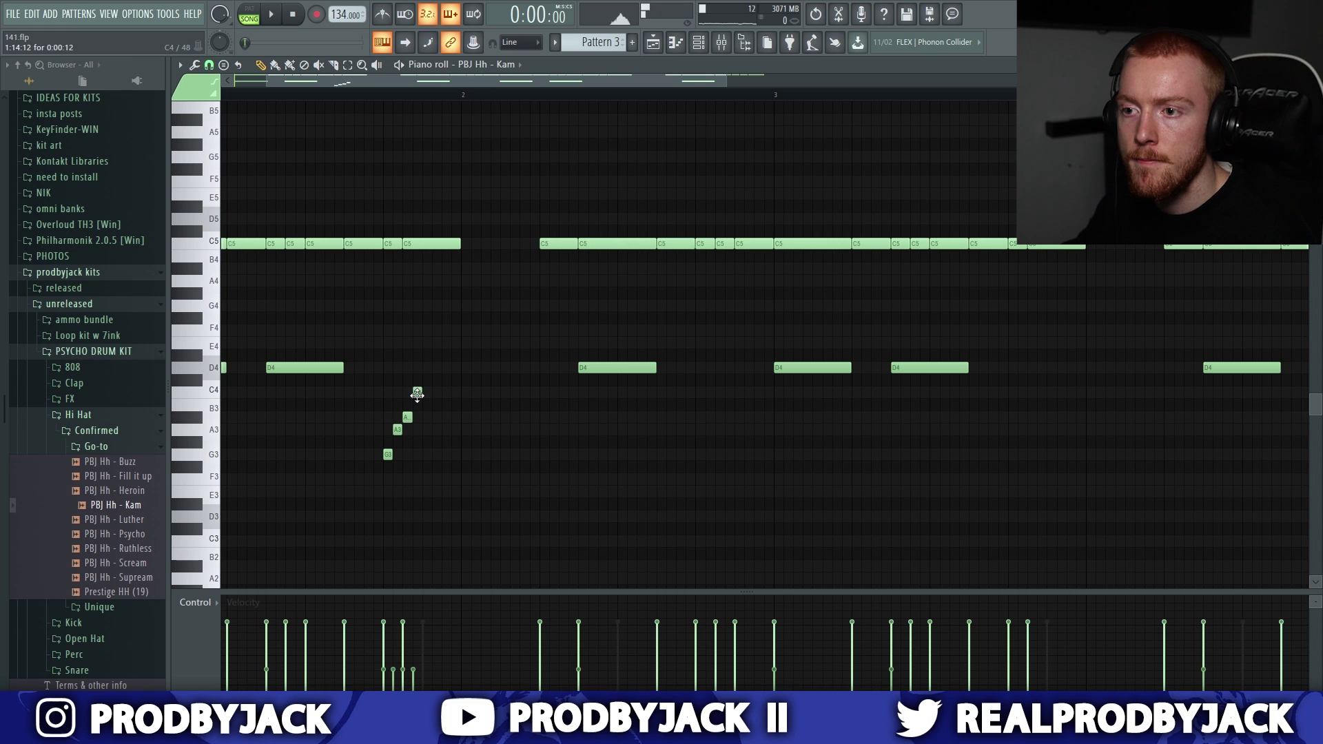
Step: Add rising D4, F4 and G4 hi-hat notes at the start of bar 2, with low E3, D3 and C3 notes around them
left_click(496, 342)
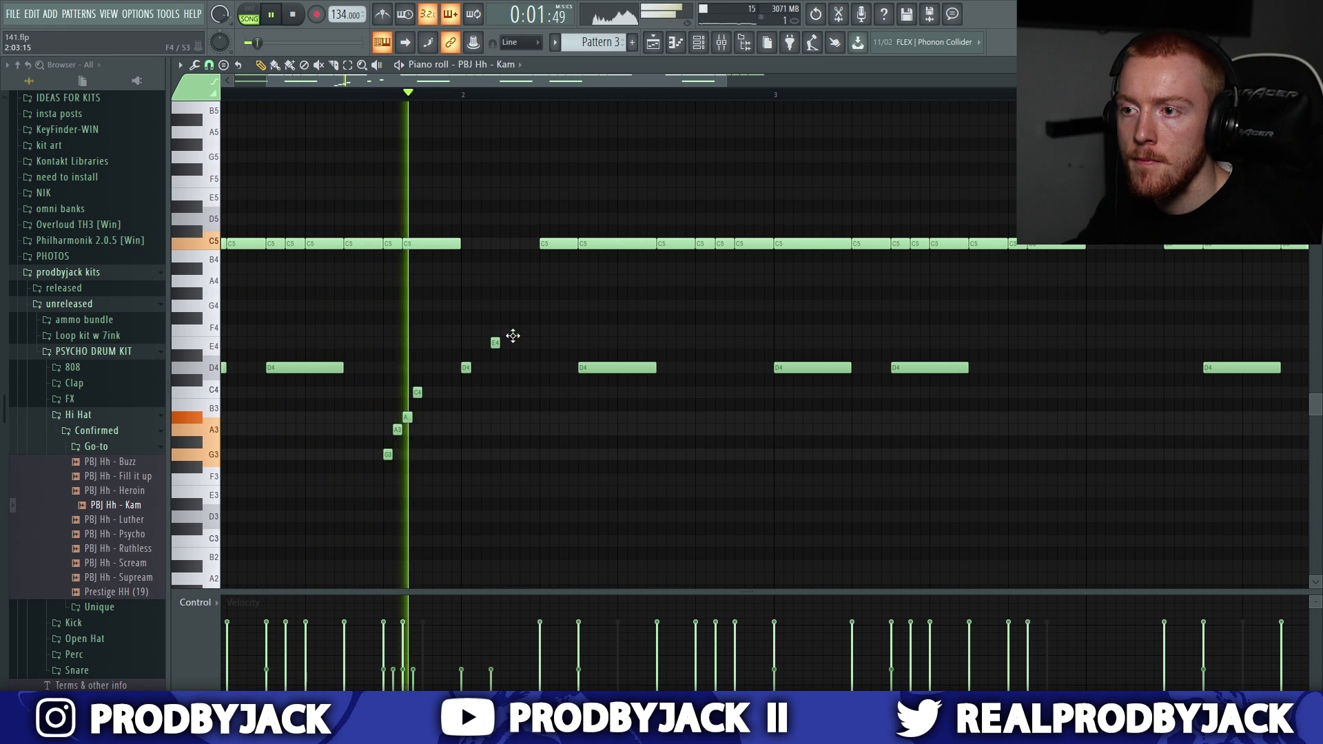
left_click(515, 331)
left_click_drag(486, 346, 496, 345)
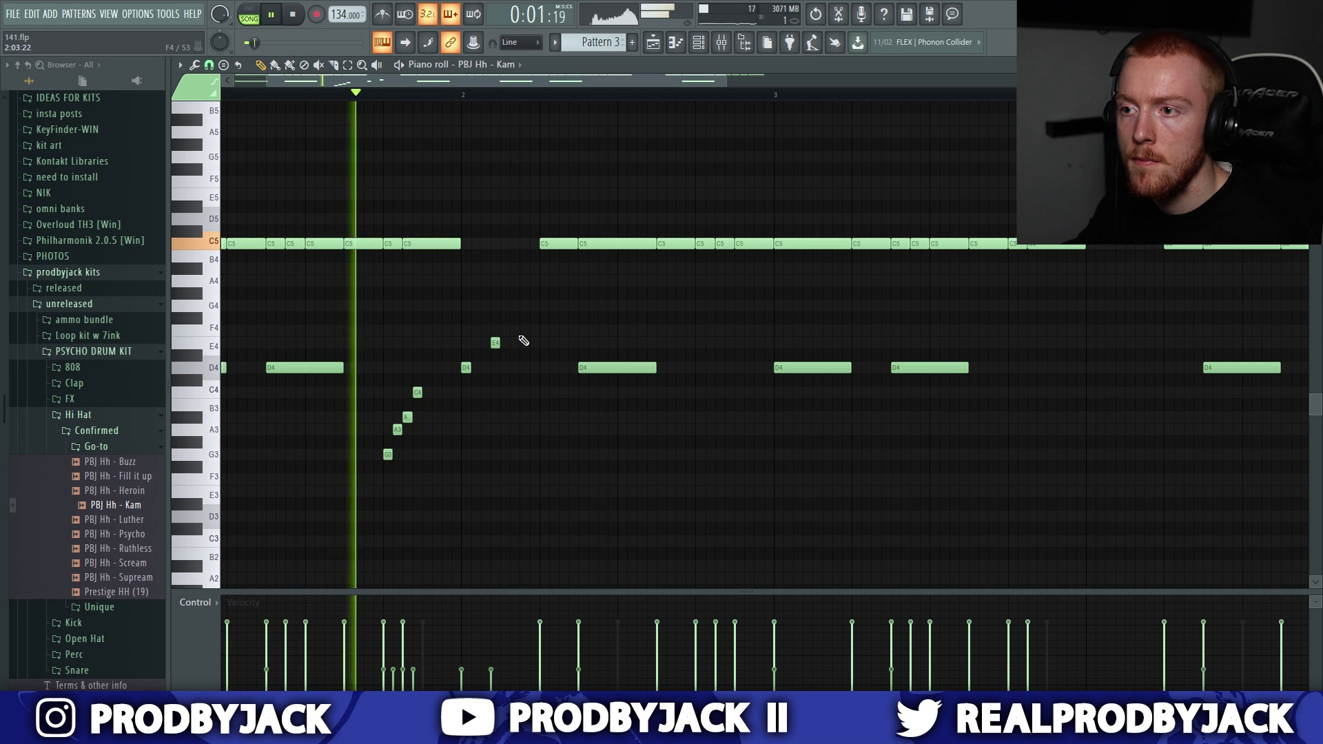
left_click(523, 331)
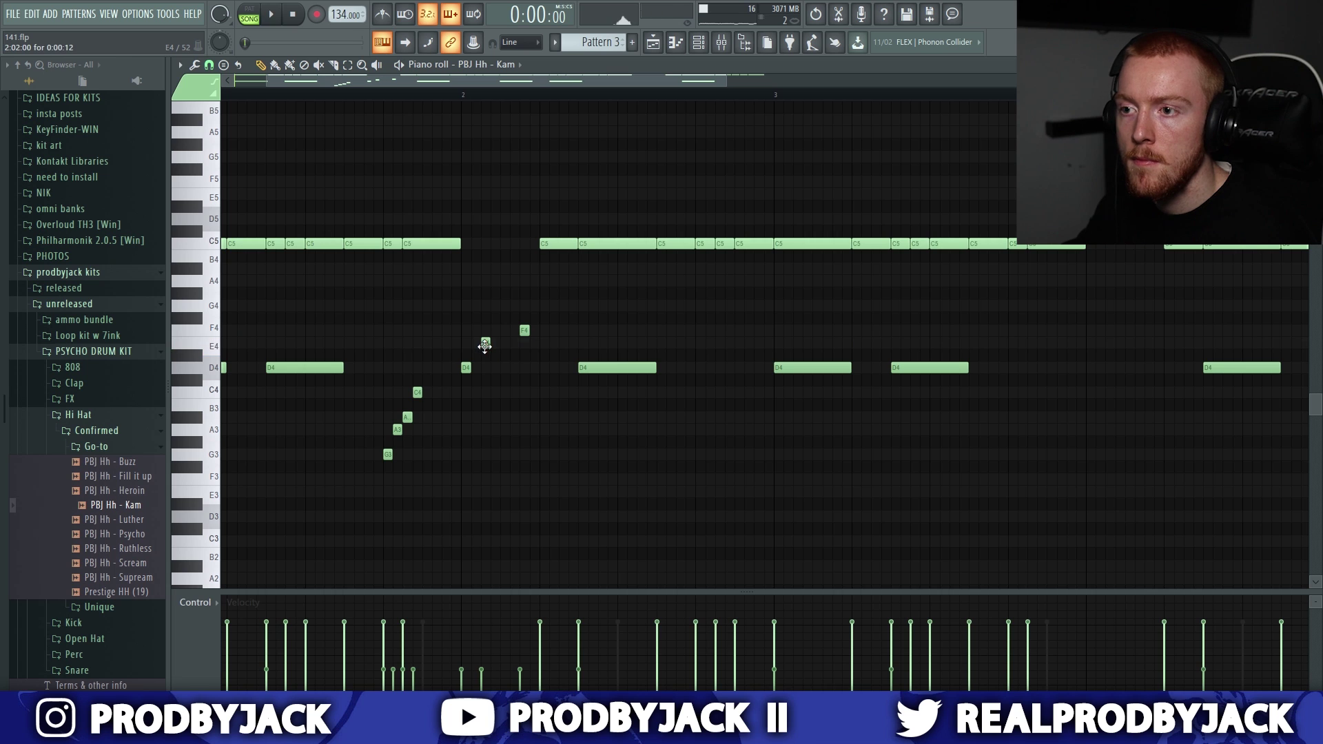
left_click_drag(520, 335, 510, 332)
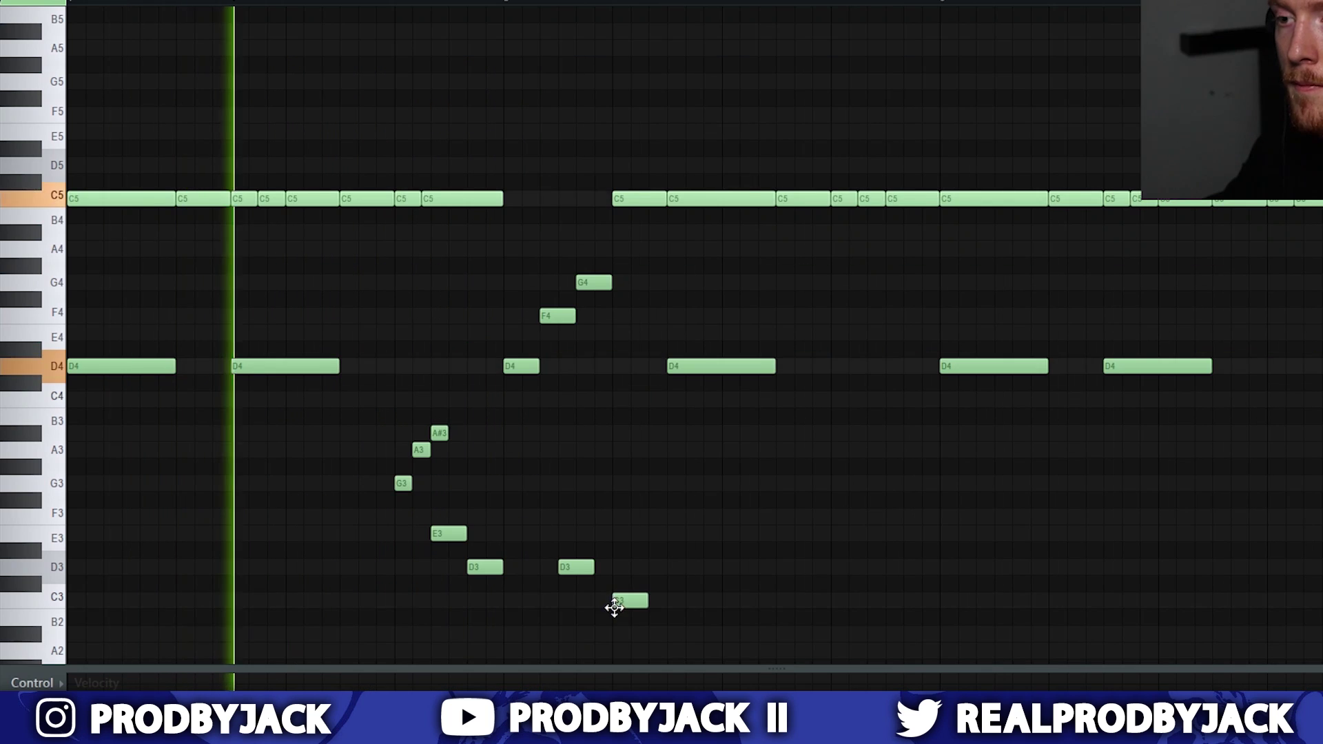
Step: Draw a descending hi-hat run of F4, F4, C4, A#3, A3 and G3 from the start of bar 4
scroll(597, 559, "down", 2)
left_click(394, 600)
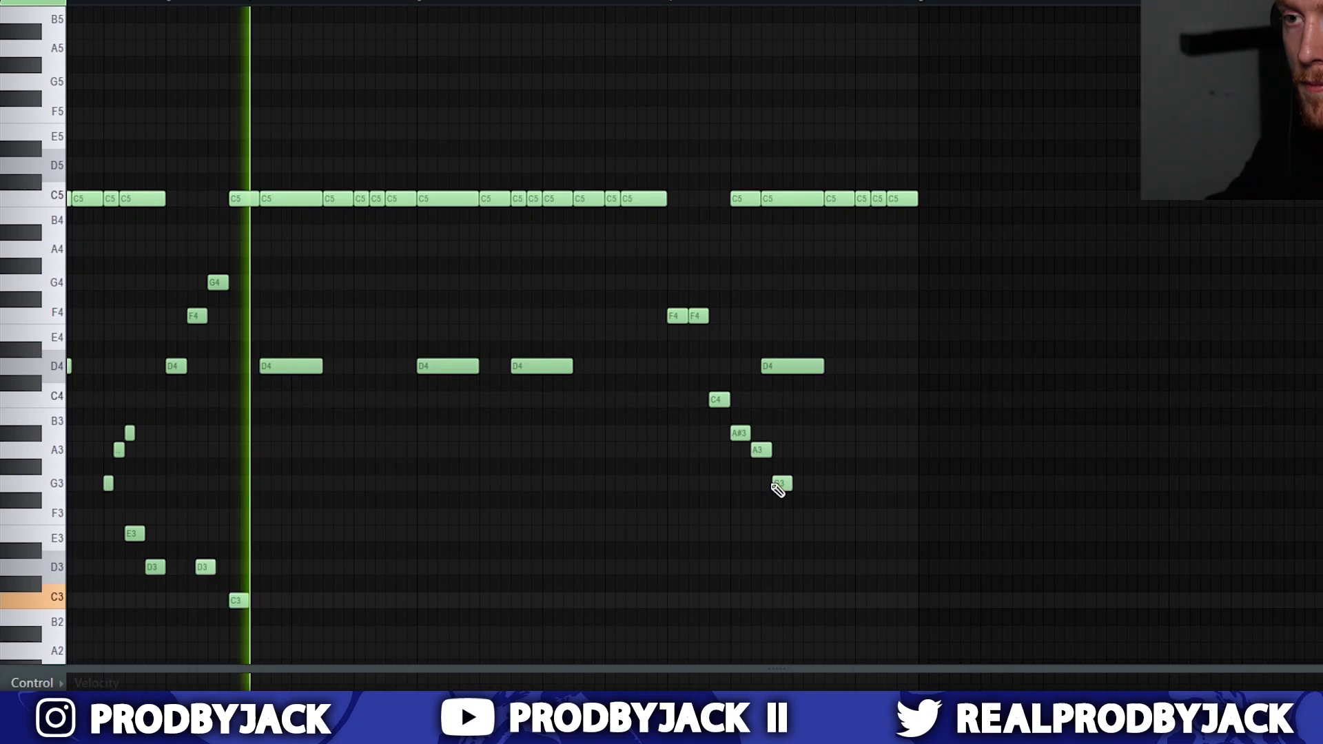
scroll(731, 482, "down", 2)
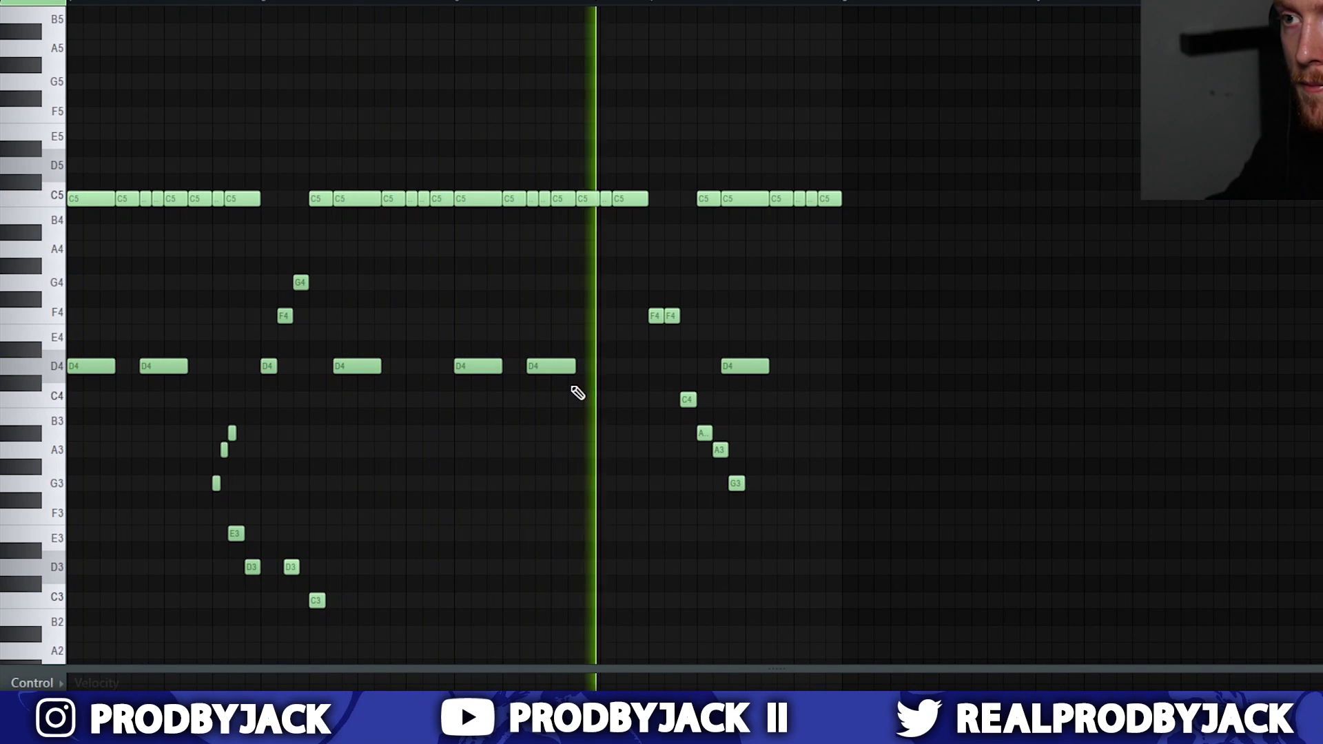
Step: Replace the PBJ Snare - Riot channel's sample with PBJ Perc - Tight from the kit's Perc Bonus folder and play it back
key("F6")
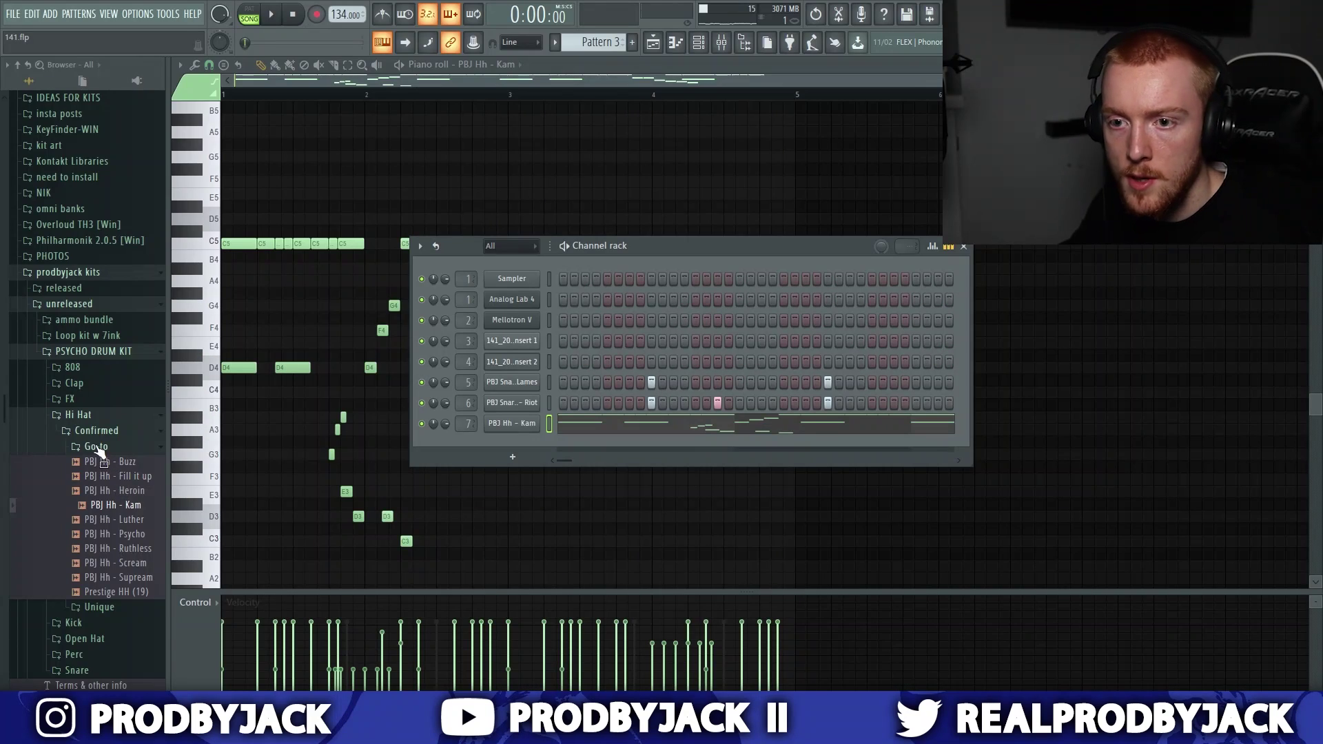
left_click(95, 433)
left_click(93, 420)
left_click(81, 462)
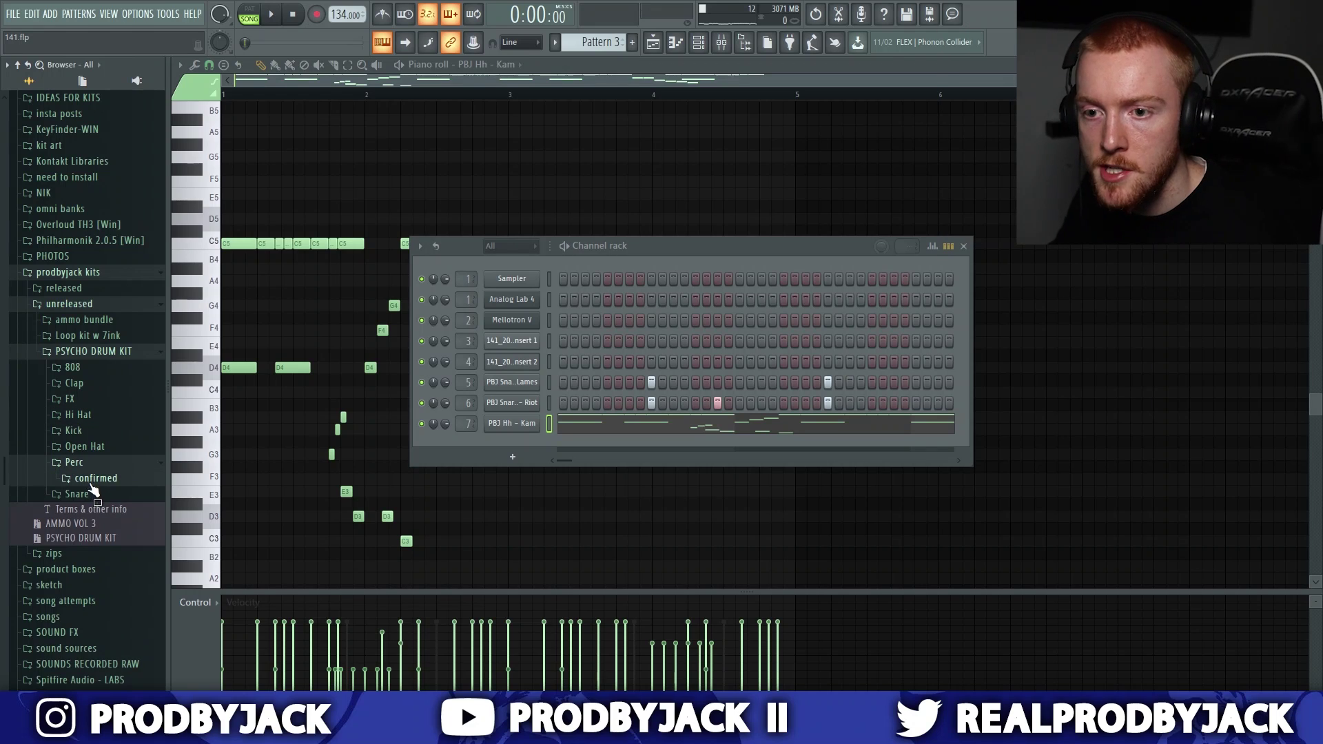
left_click(94, 478)
left_click(96, 494)
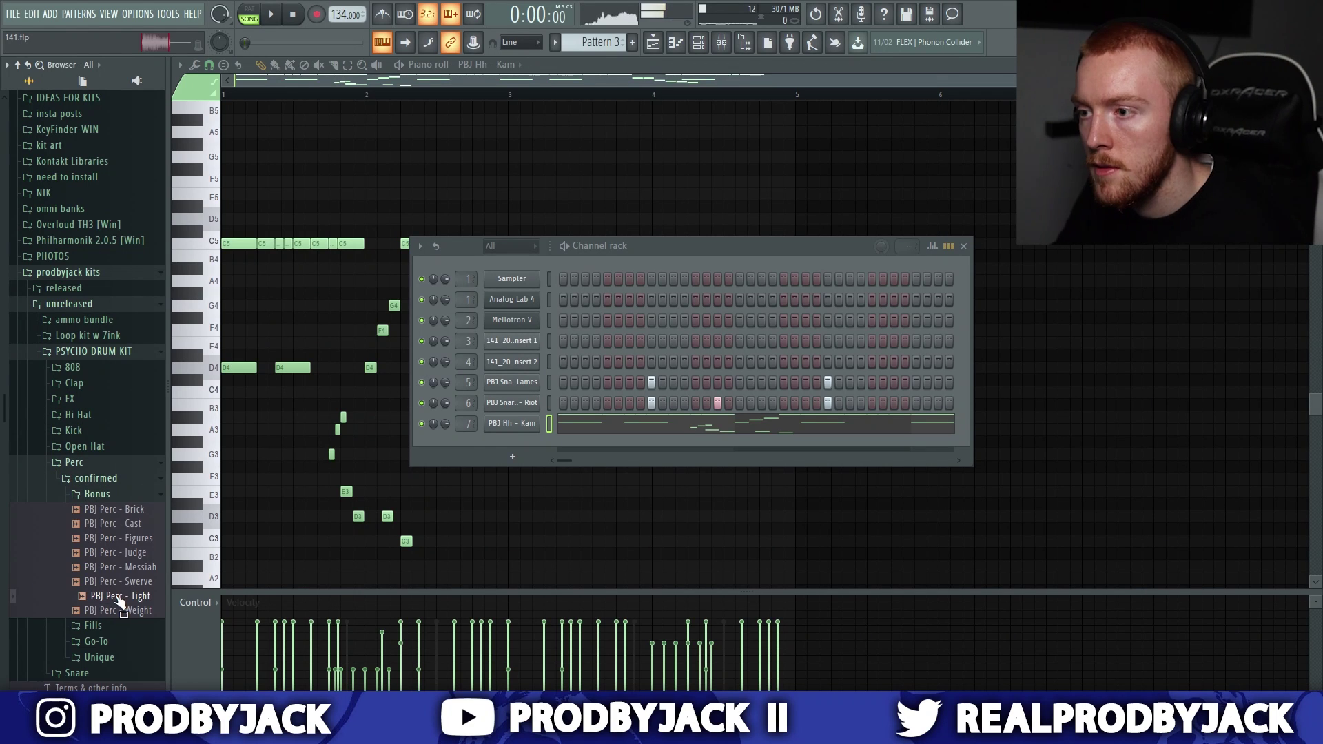
left_click_drag(117, 596, 524, 412)
key("space")
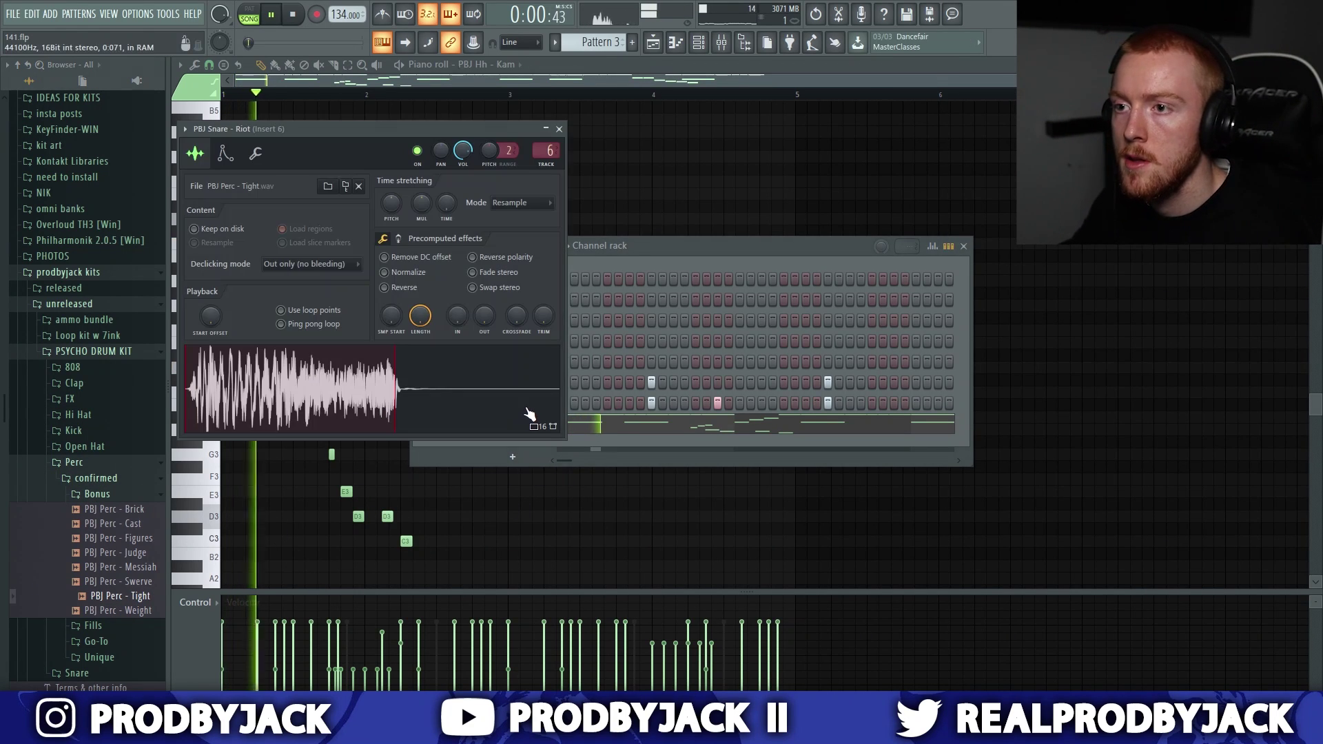
left_click(559, 129)
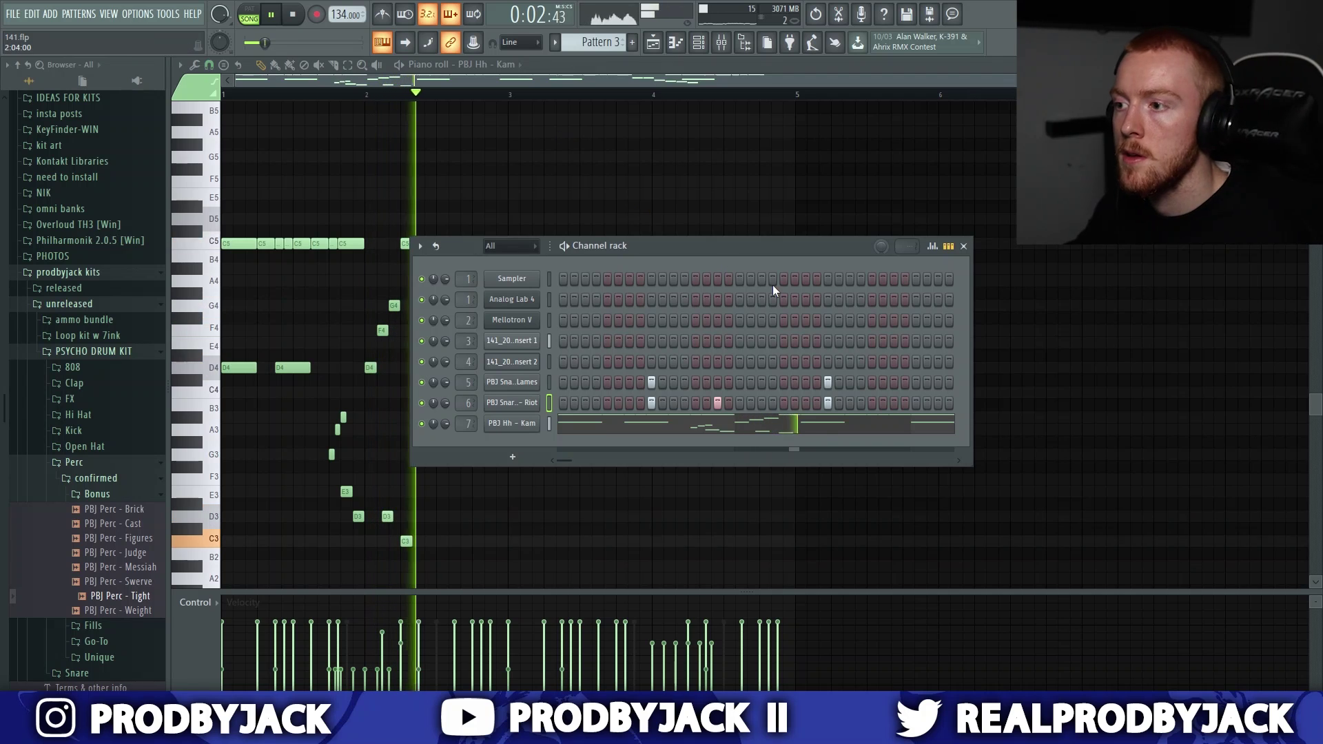
Step: Draw a five-hit C4 roll at the start of bar 2 in the channel holding the PBJ Perc - Tight sample
left_click_drag(572, 461, 590, 462)
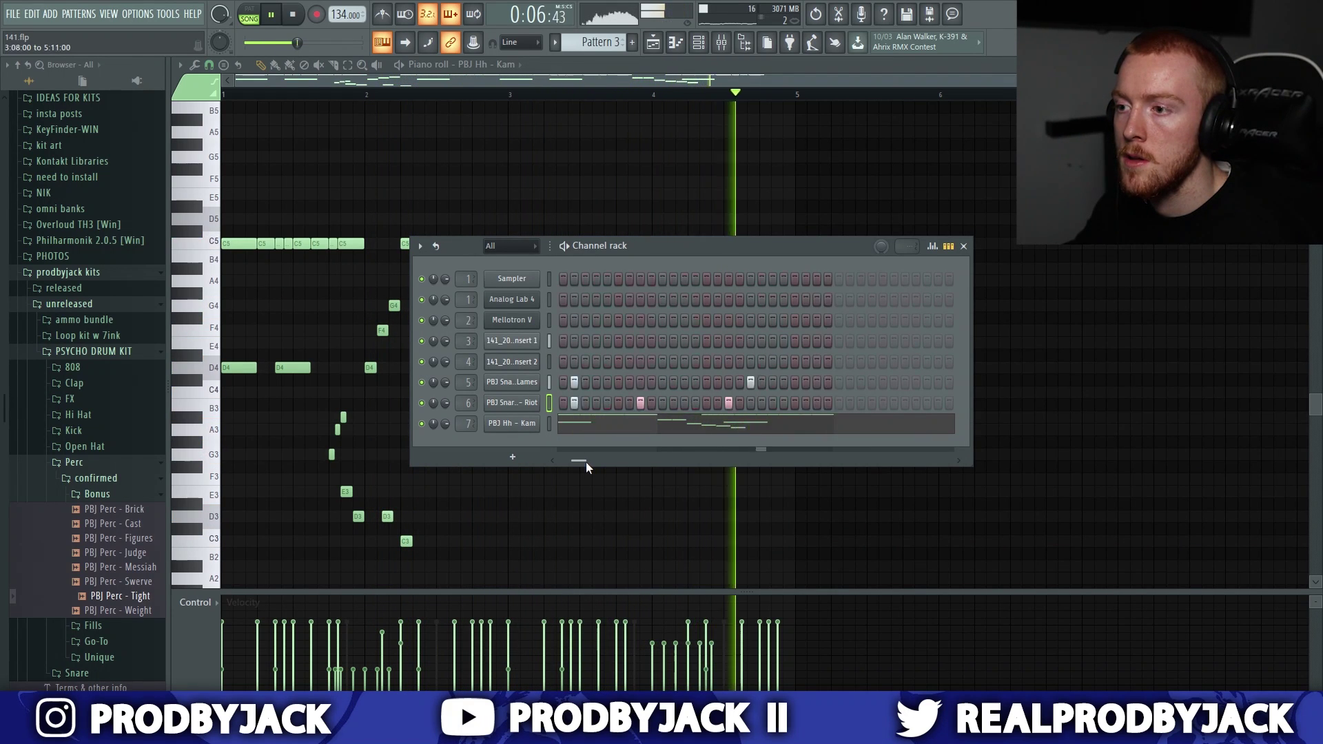
left_click_drag(585, 462, 573, 461)
key("space")
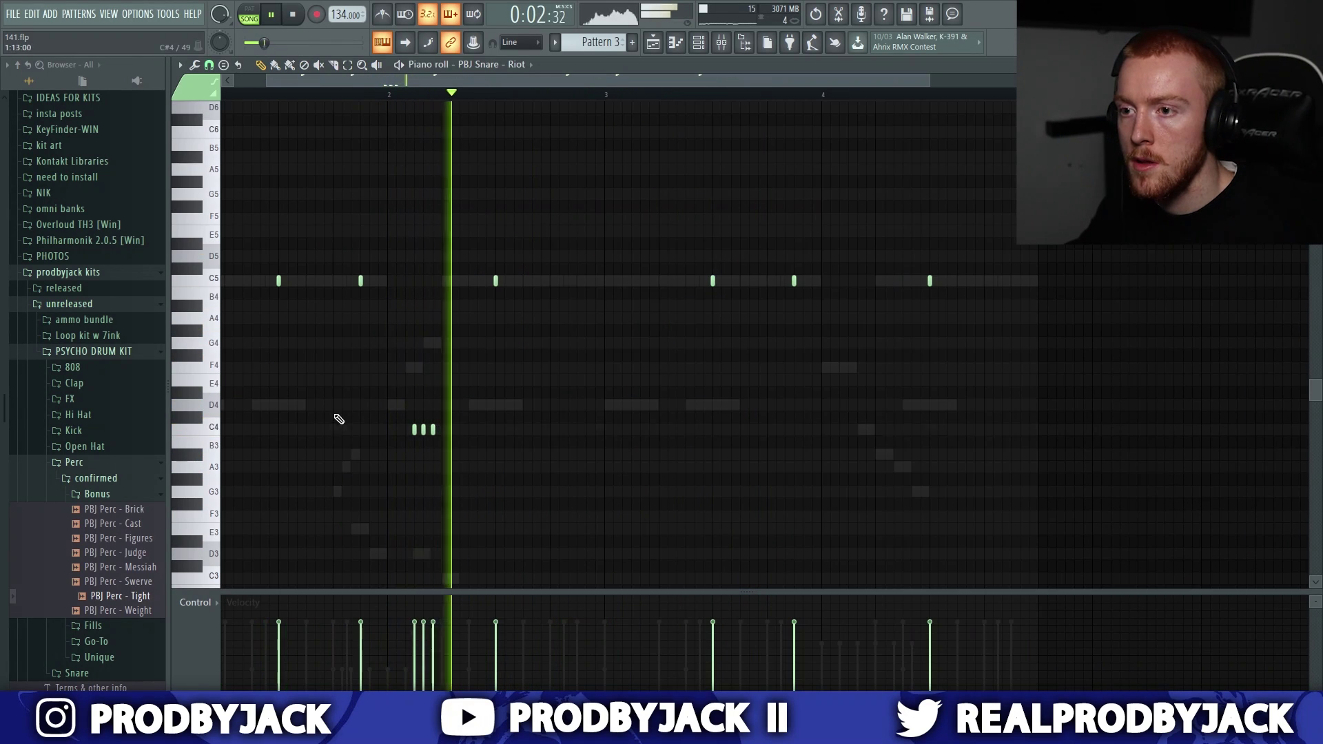
key("space")
scroll(364, 426, "up", 3)
key("space")
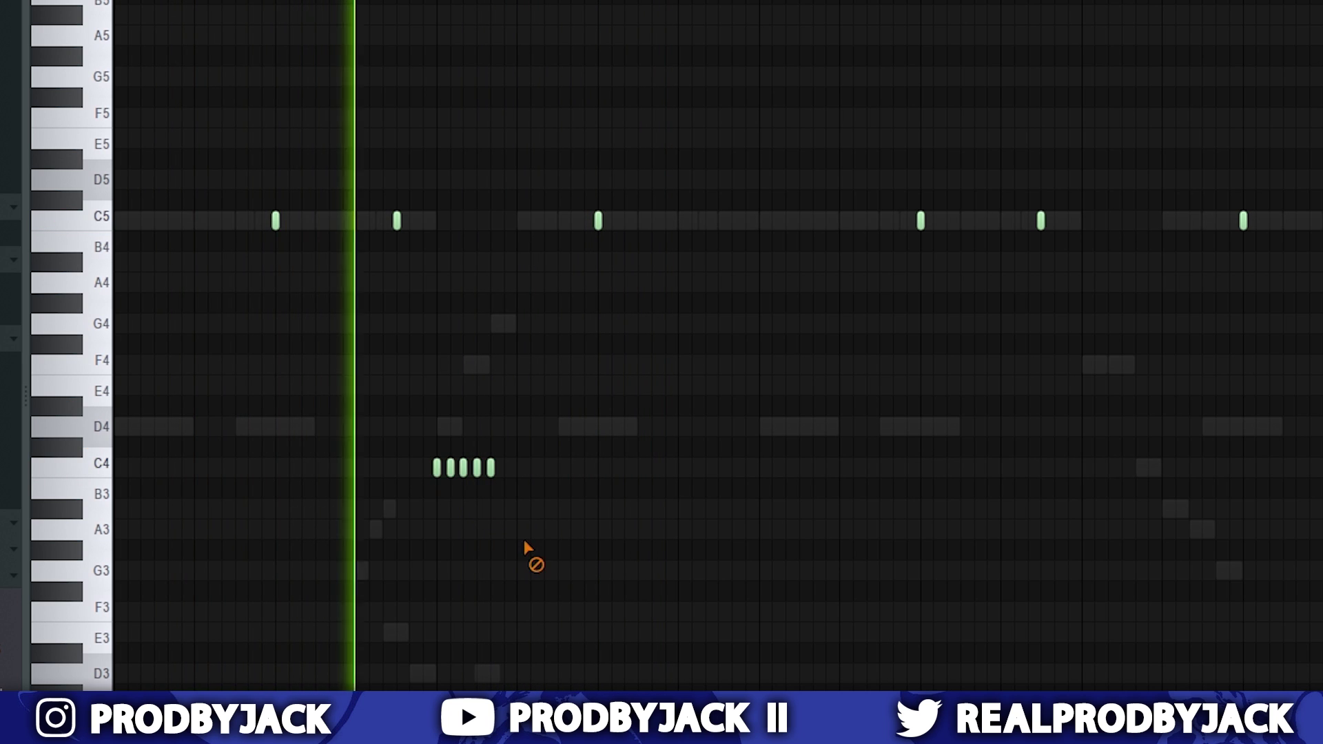
Step: Shift the five-hit C4 roll to bar 2's second half, add three C5 hits early in that bar, and remove the F4 copy in bar 3
left_click_drag(438, 474, 682, 473)
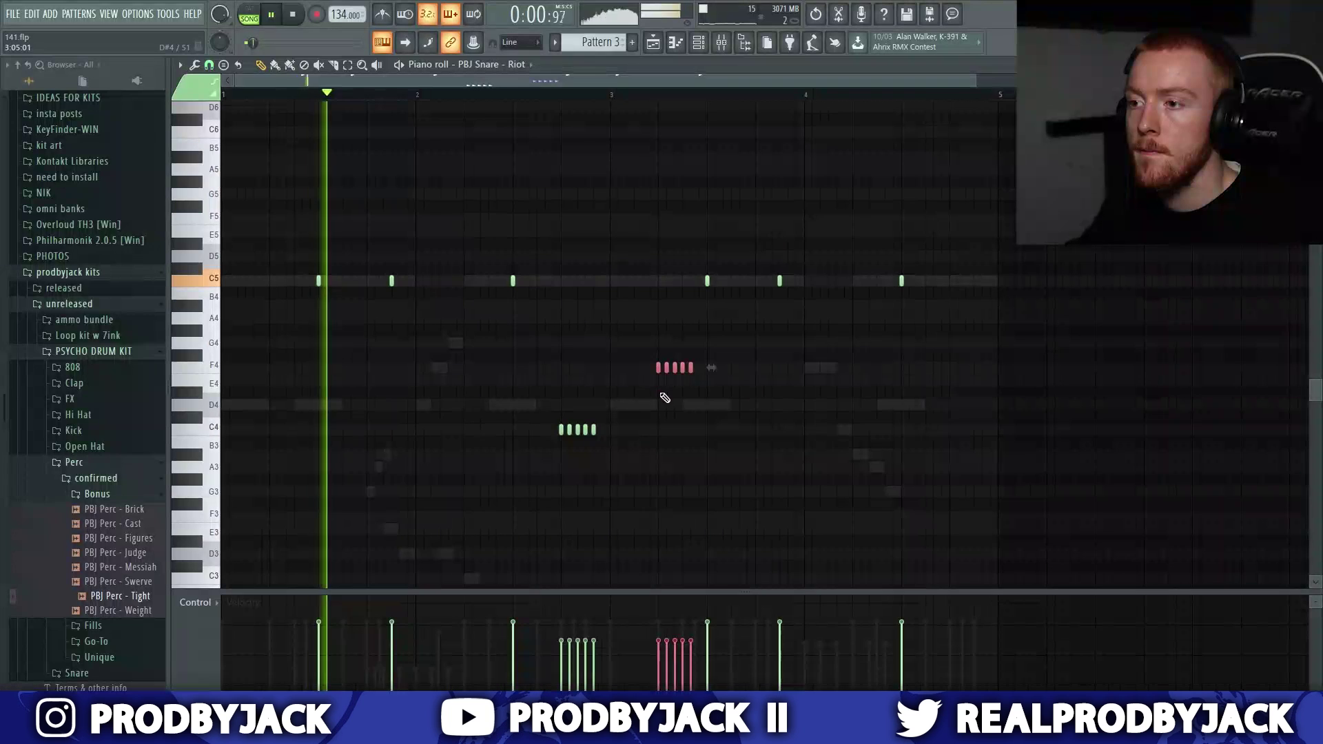
scroll(664, 395, "up", 2)
scroll(662, 396, "down", 3)
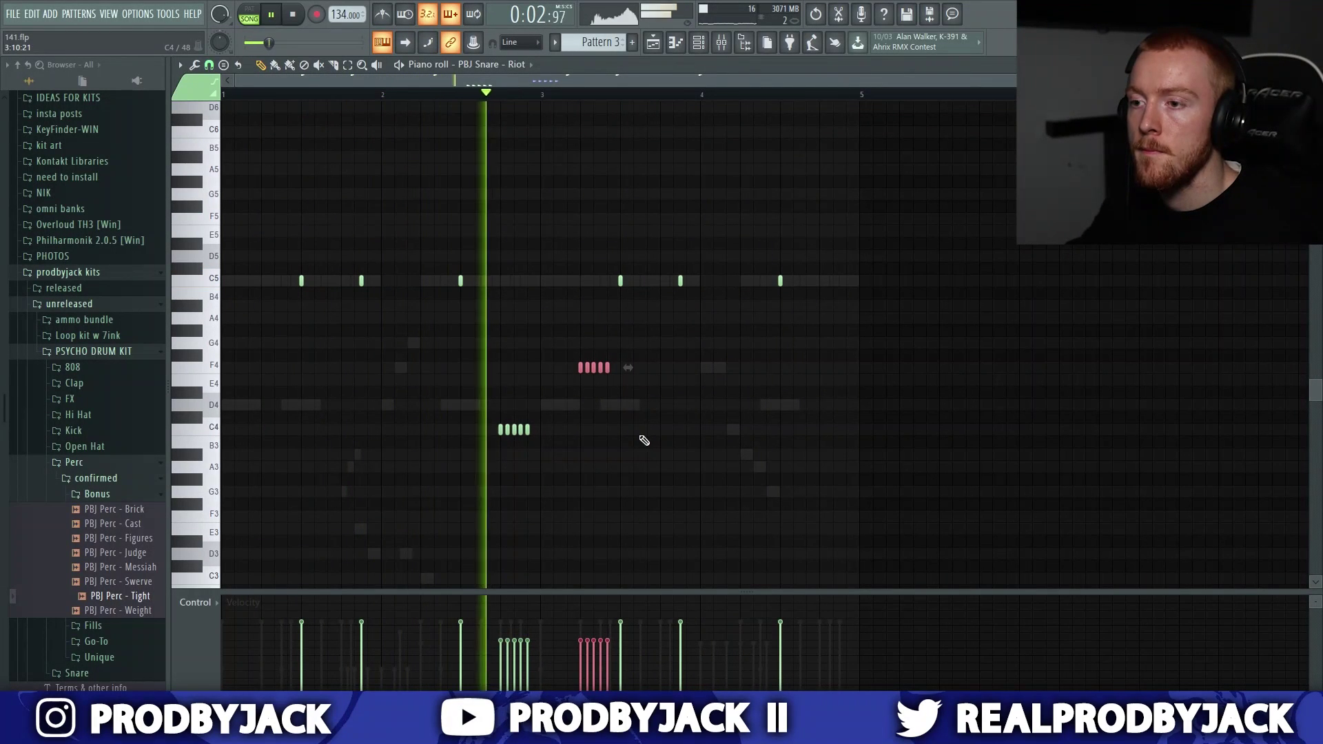
left_click(642, 439, "ctrl")
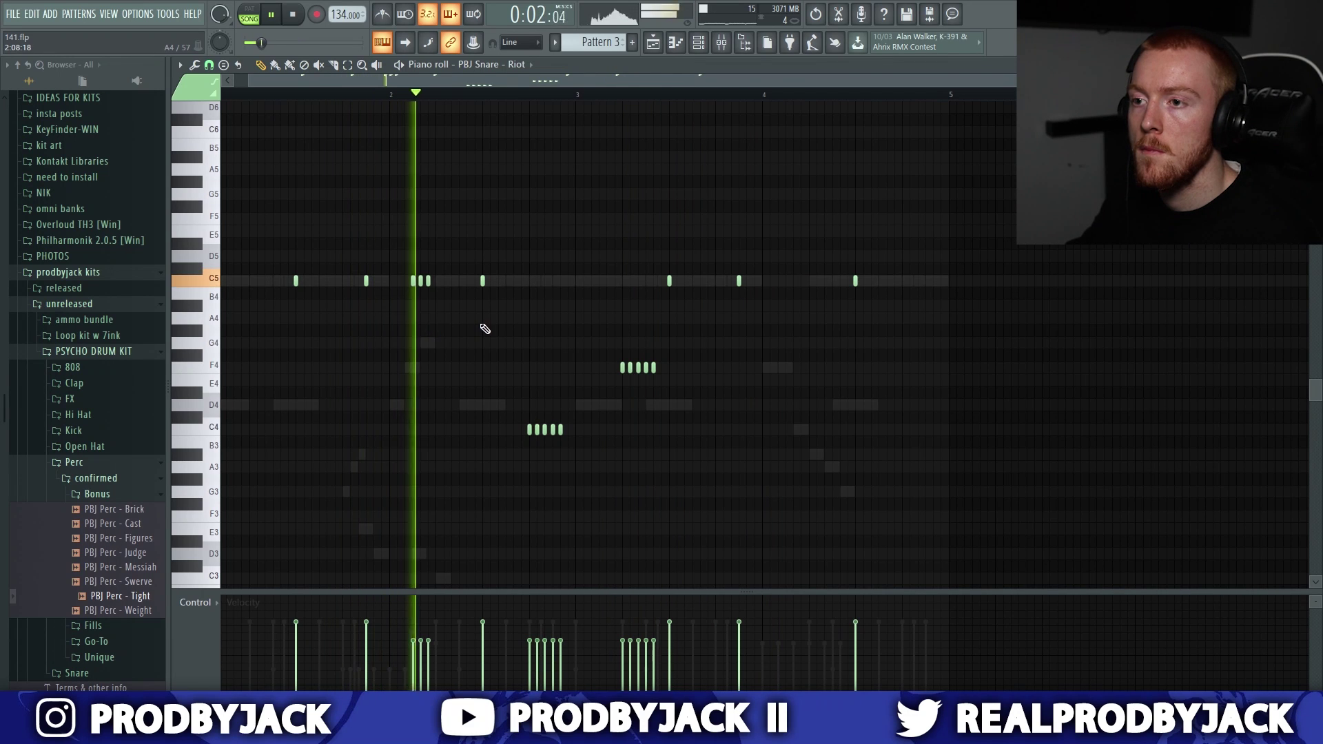
right_click(653, 368)
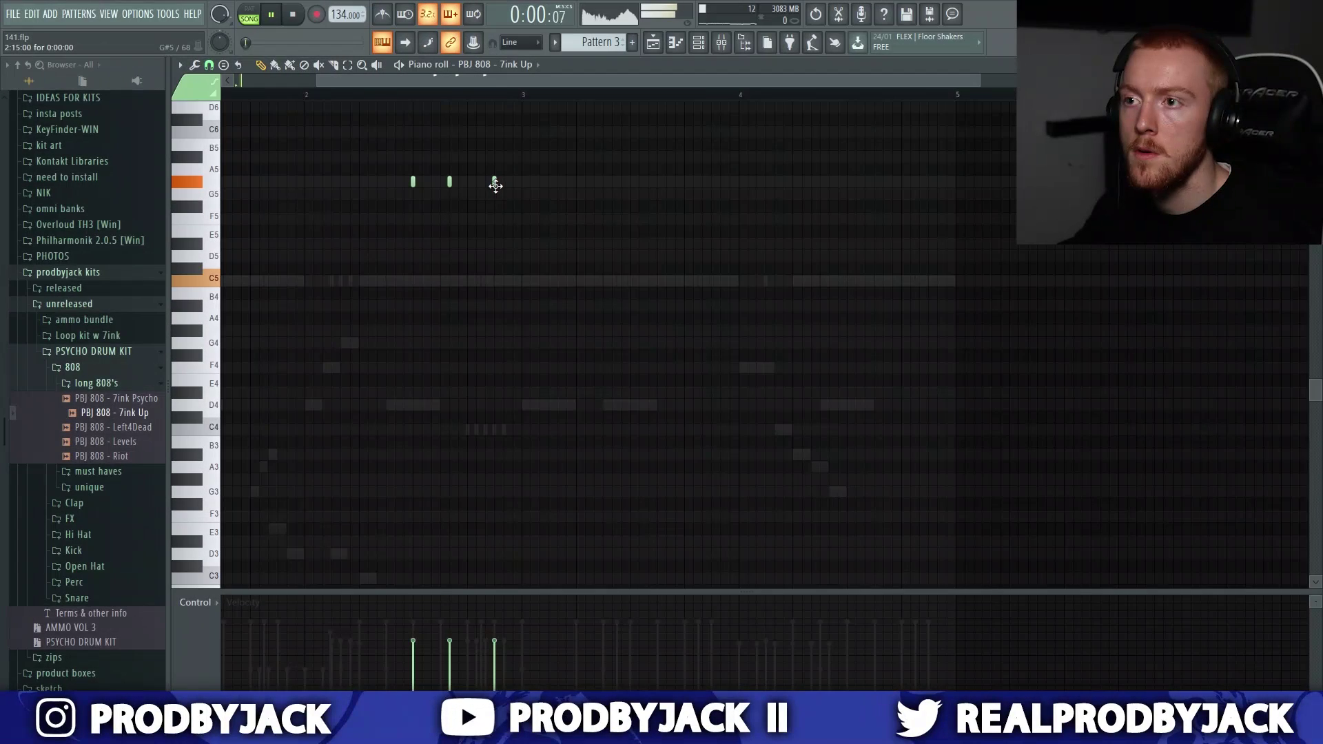
Step: Set the PBJ 808 - 7ink Up channel's cut group to Cut 3 and By 3 in its miscellaneous settings
scroll(495, 188, "down", 3)
left_click(704, 47)
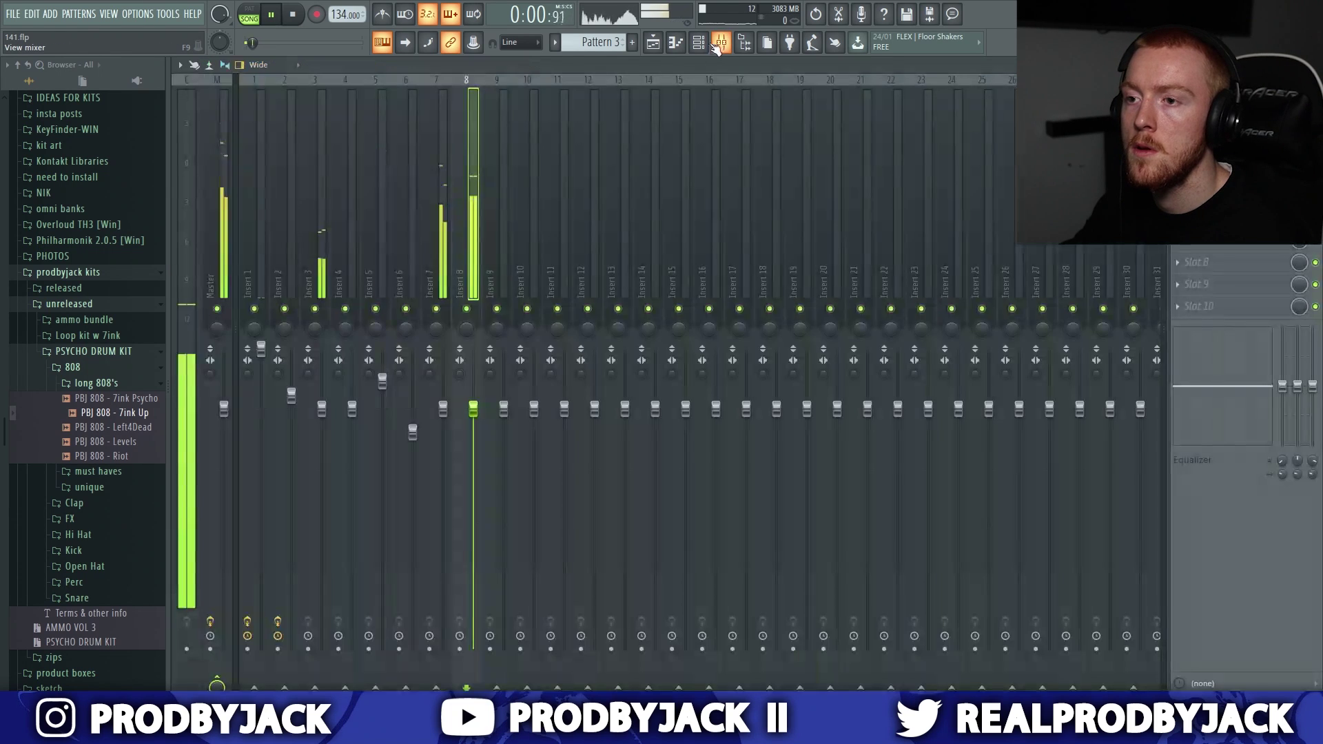
key("F6")
left_click(520, 445)
left_click(292, 190)
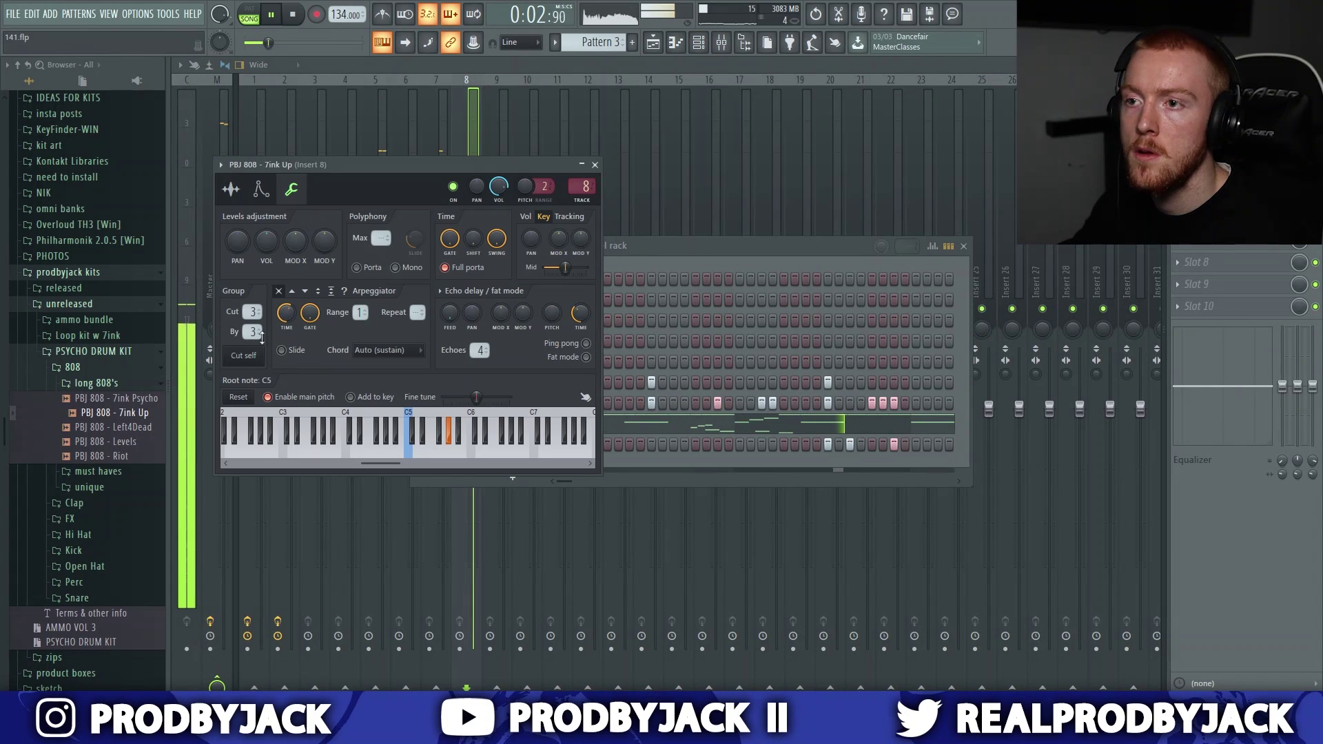
Step: In the PBJ 808 - 7ink Up notes, raise bar 3's F5 hit to A#5, copy it to the bar's start, and add a late bar 4 hit
left_click(594, 167)
key("F7")
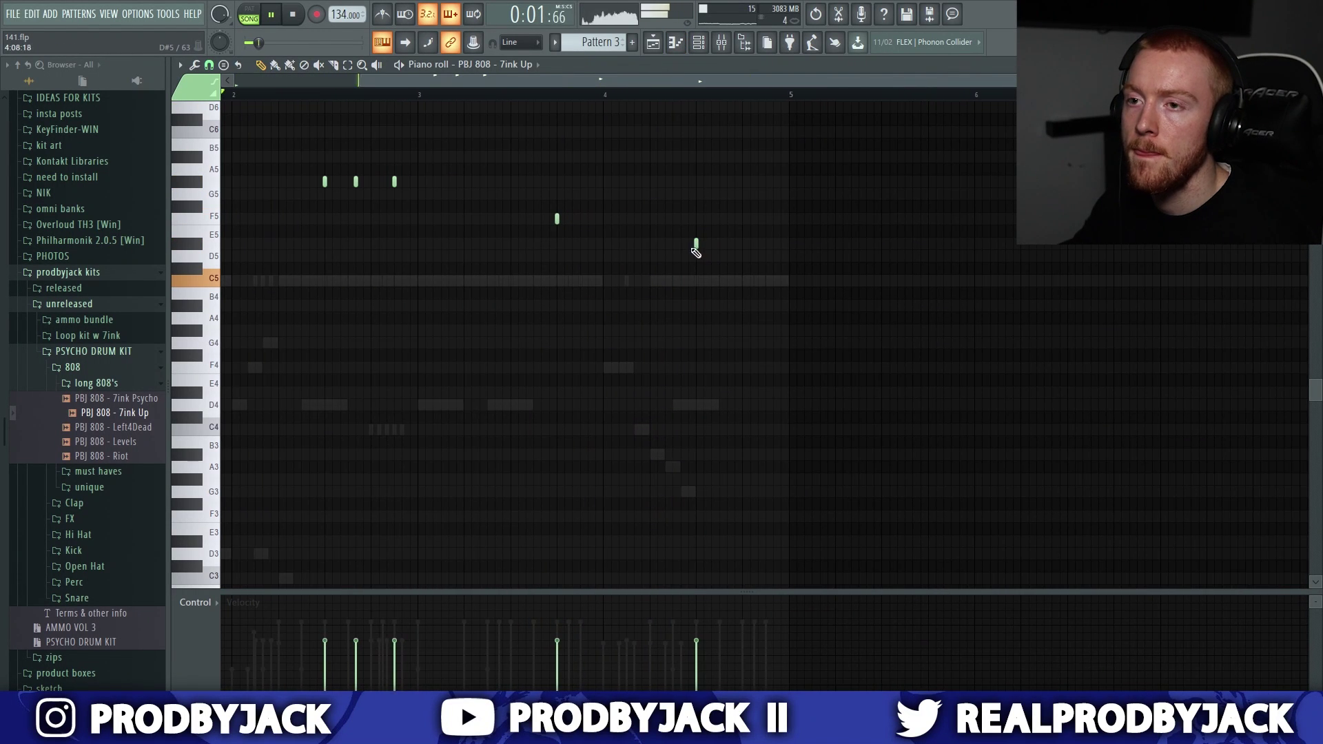
scroll(427, 241, "up", 3)
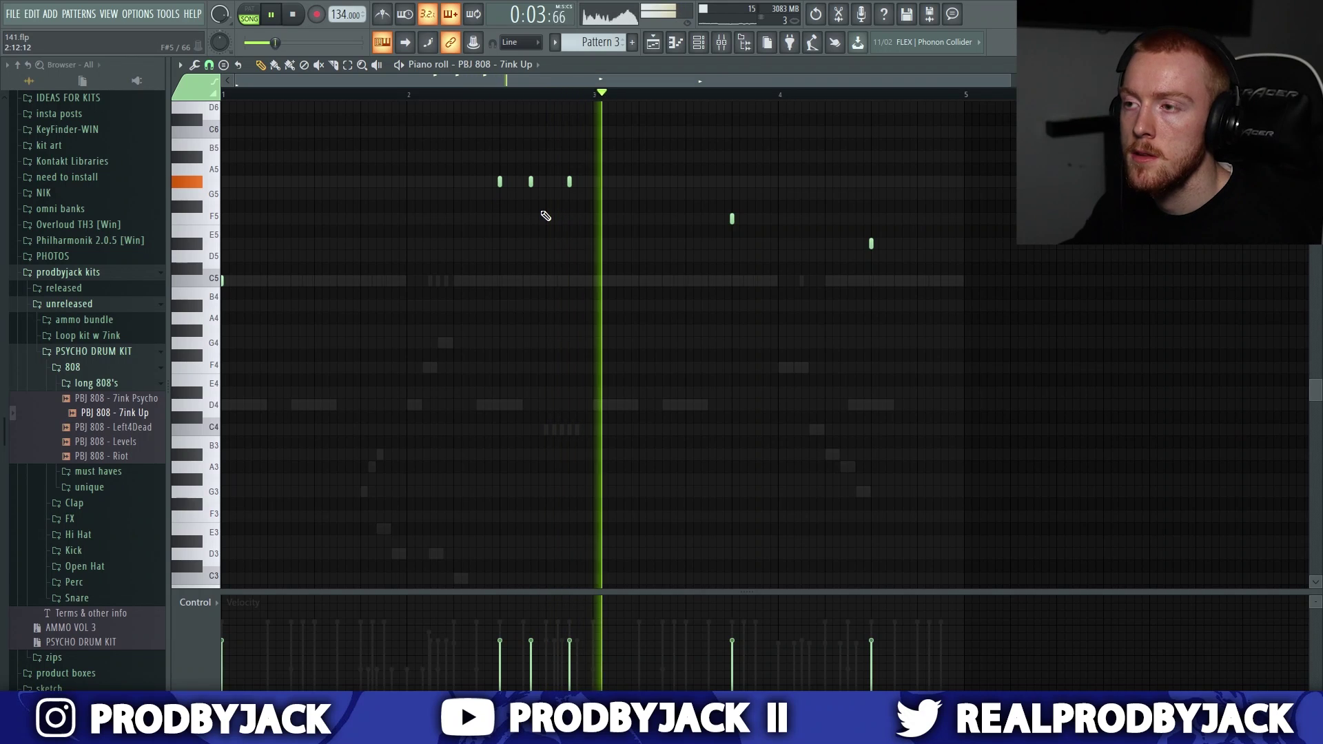
scroll(545, 216, "down", 2)
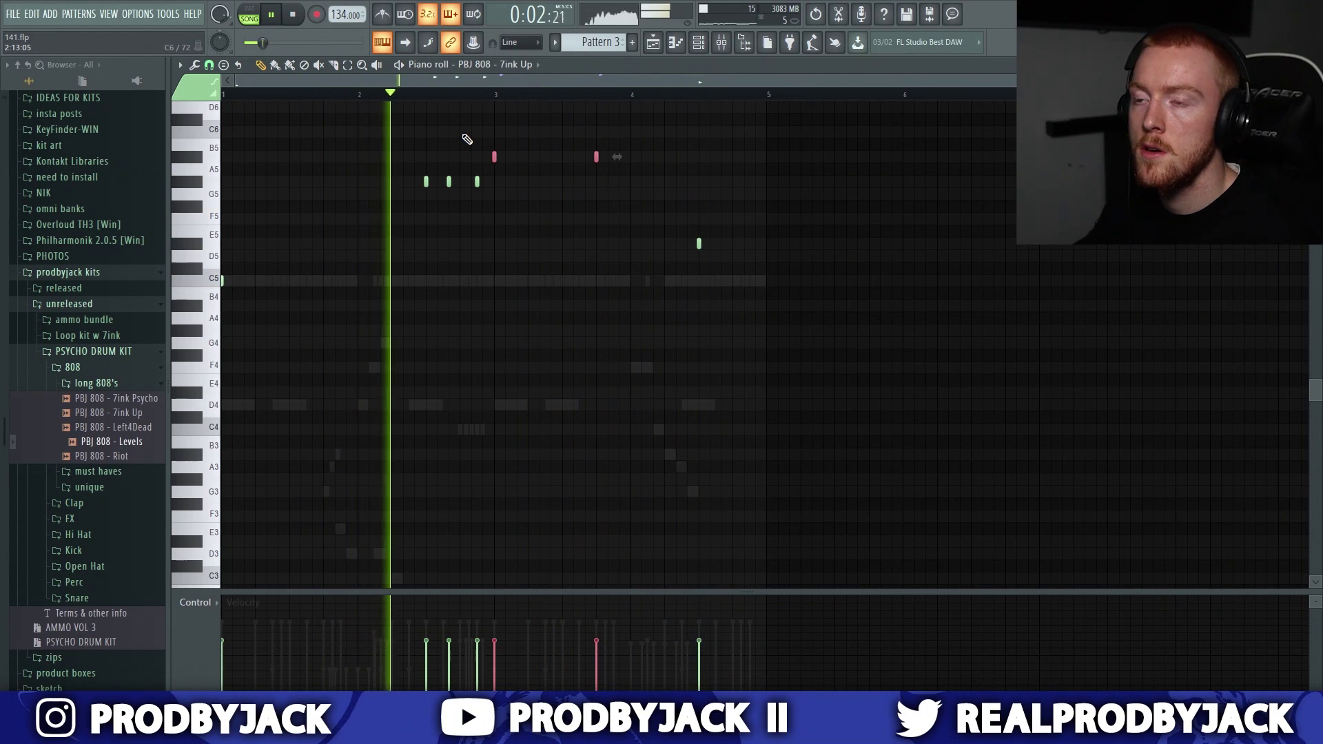
left_click(552, 229, "ctrl")
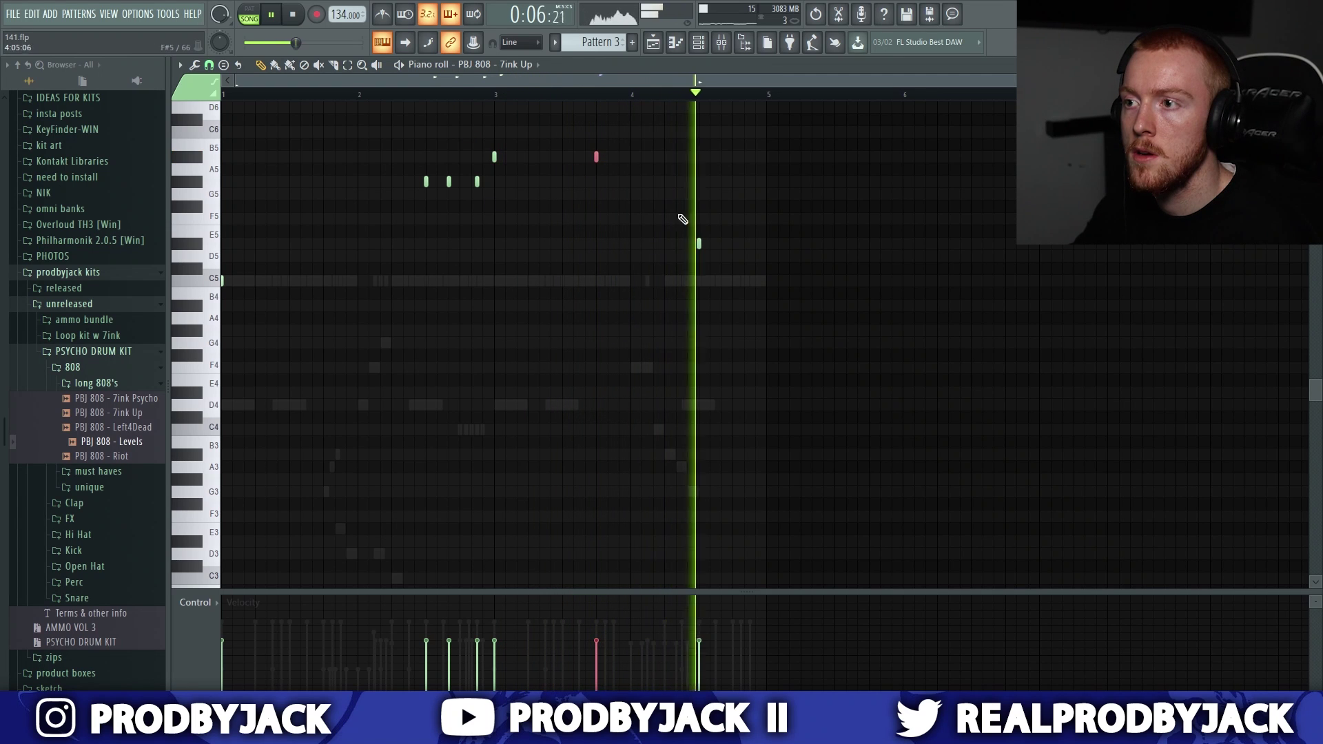
key("space")
left_click(730, 245)
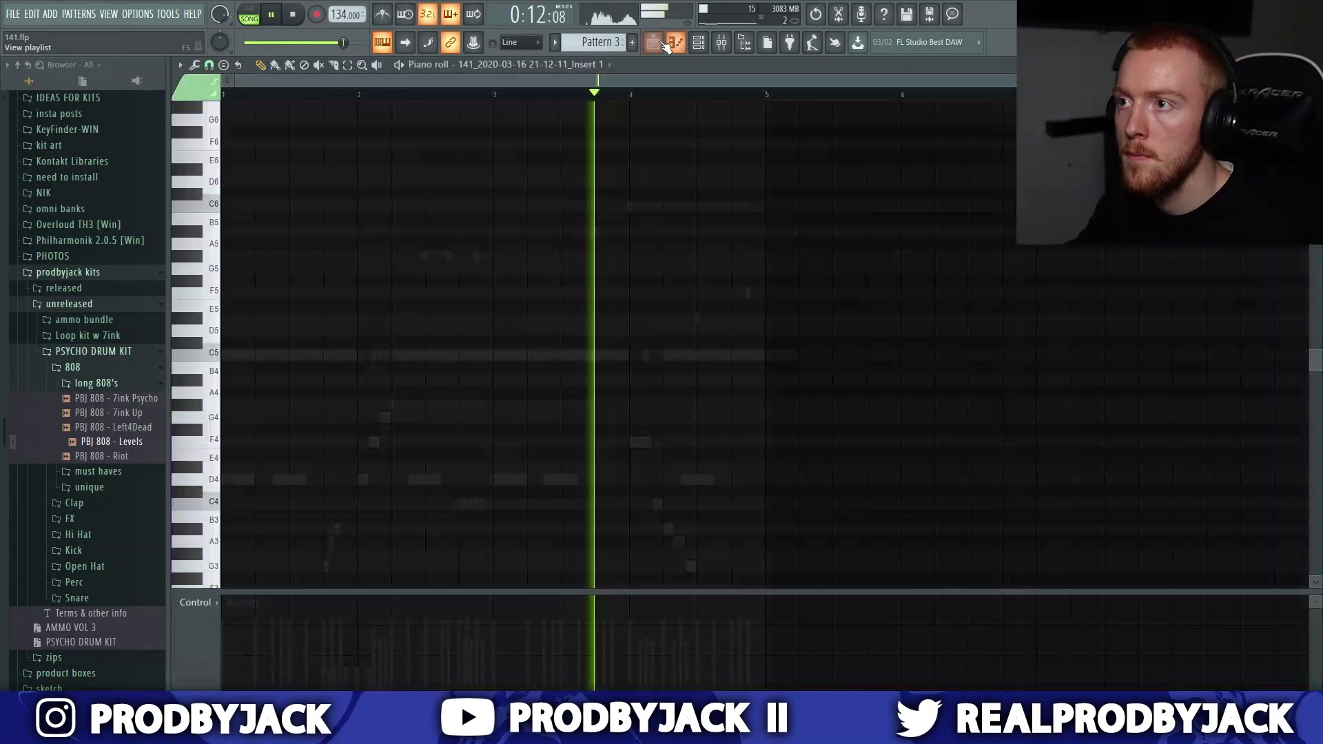
Step: Mute Track 4 in the playlist and play Track 2's melody clip on its own
left_click(706, 47)
left_click(706, 48)
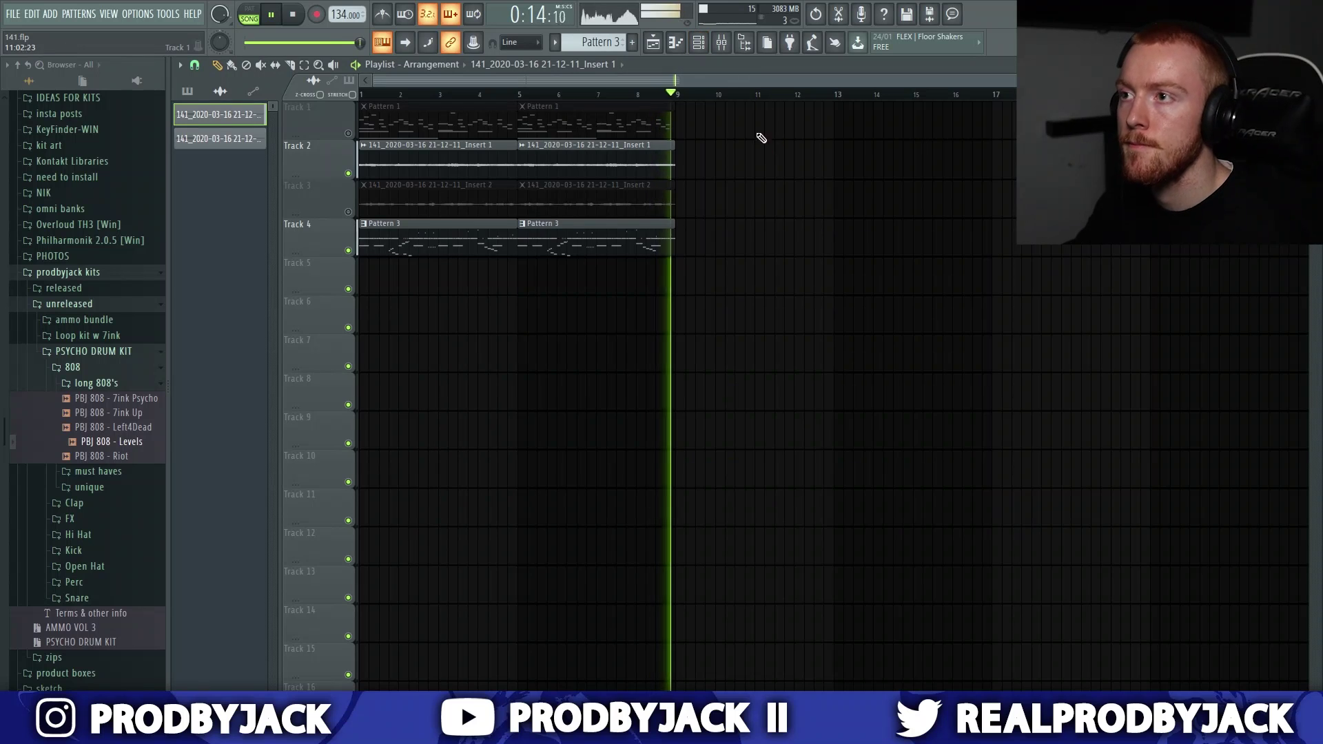
double_click(430, 156)
left_click(648, 219)
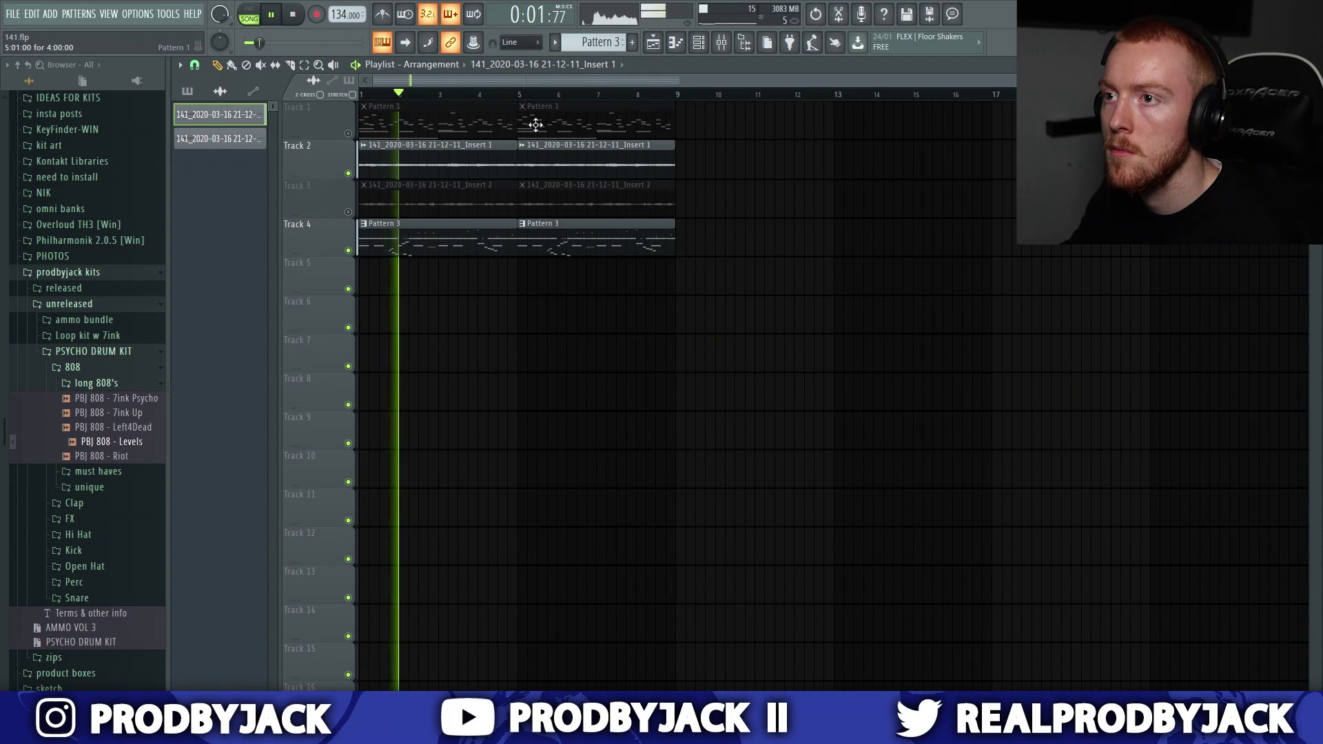
double_click(477, 163)
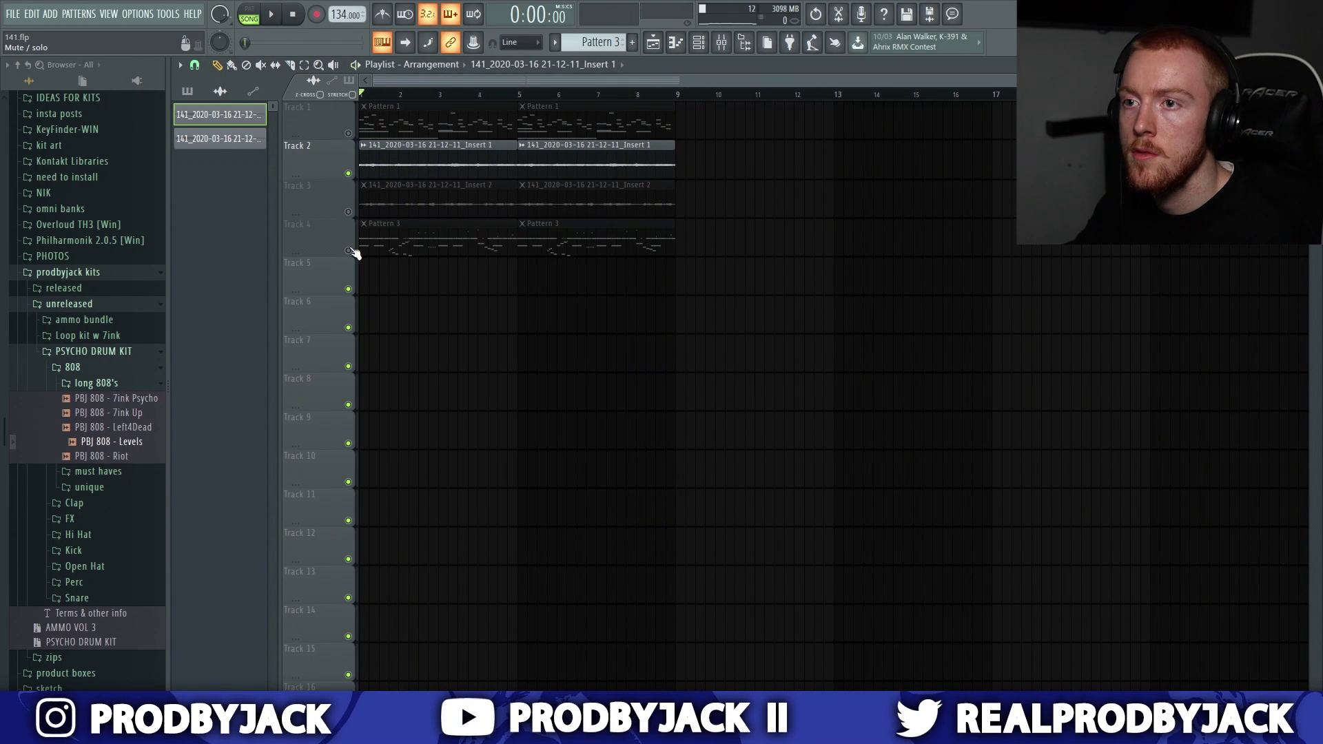
key("space")
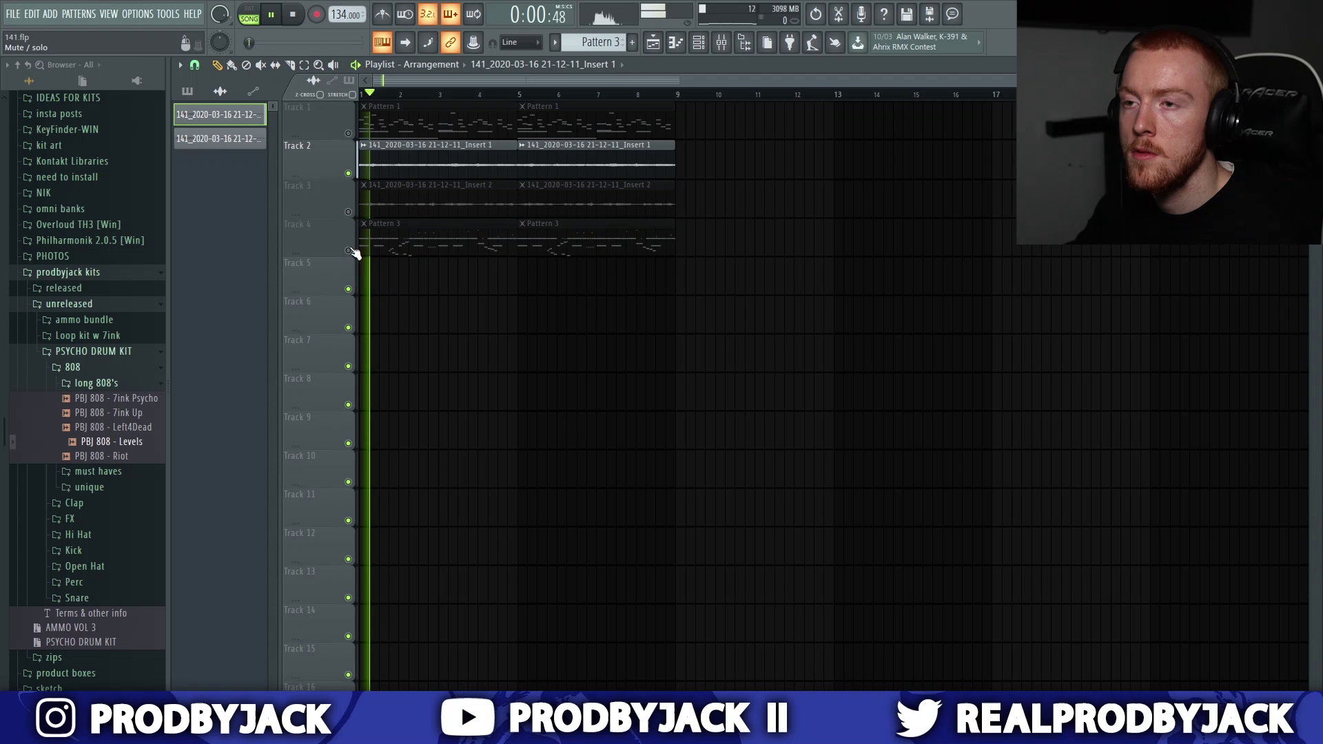
double_click(402, 168)
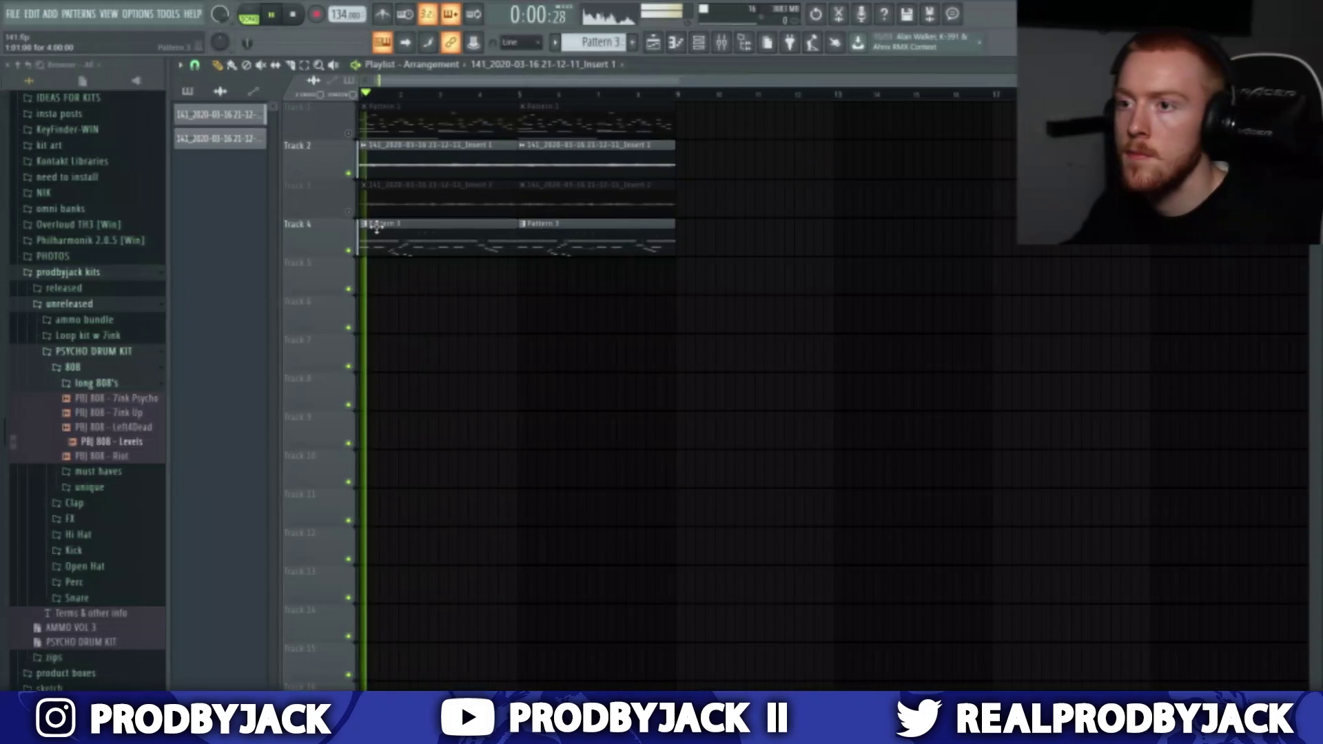
Step: Add 808 notes at B4 in bar 2 and C#6 in bar 3, and replace bar 4's A5 and B5 with E6 and F#6
double_click(376, 230)
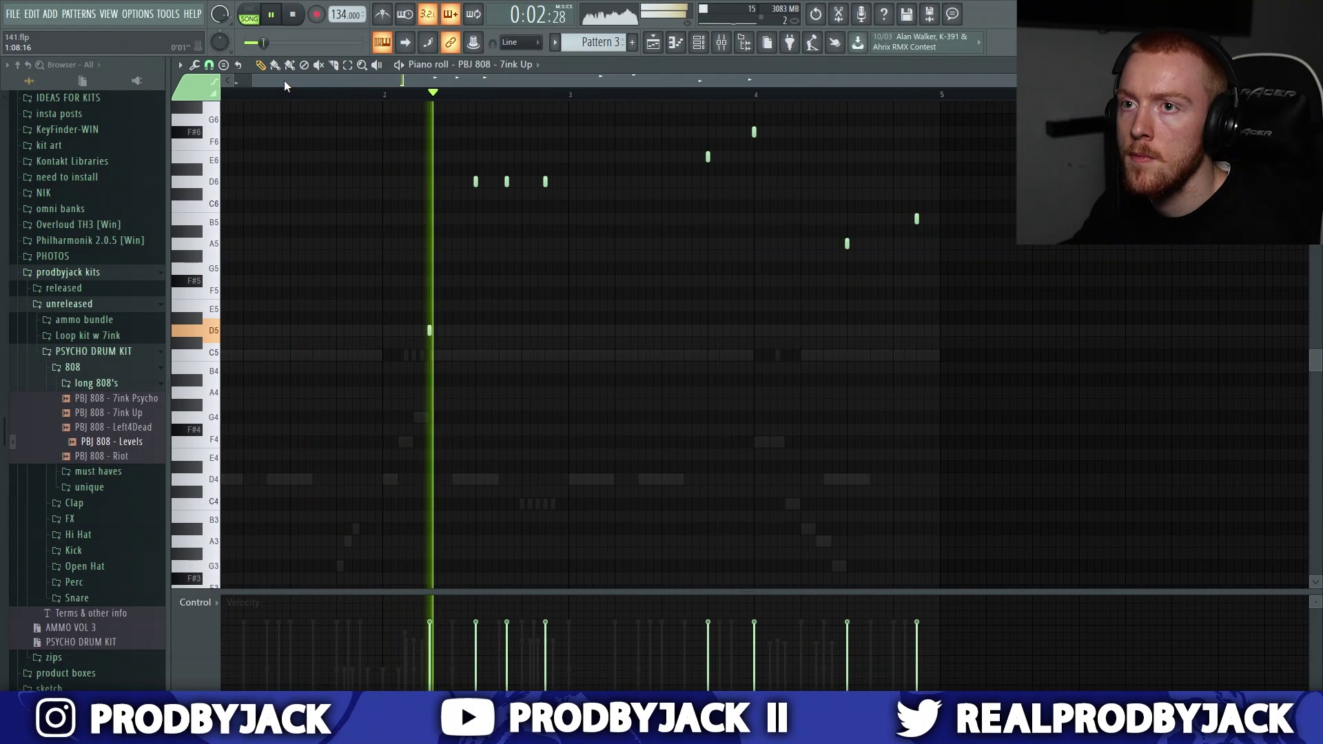
left_click_drag(286, 83, 265, 84)
scroll(301, 226, "down", 2)
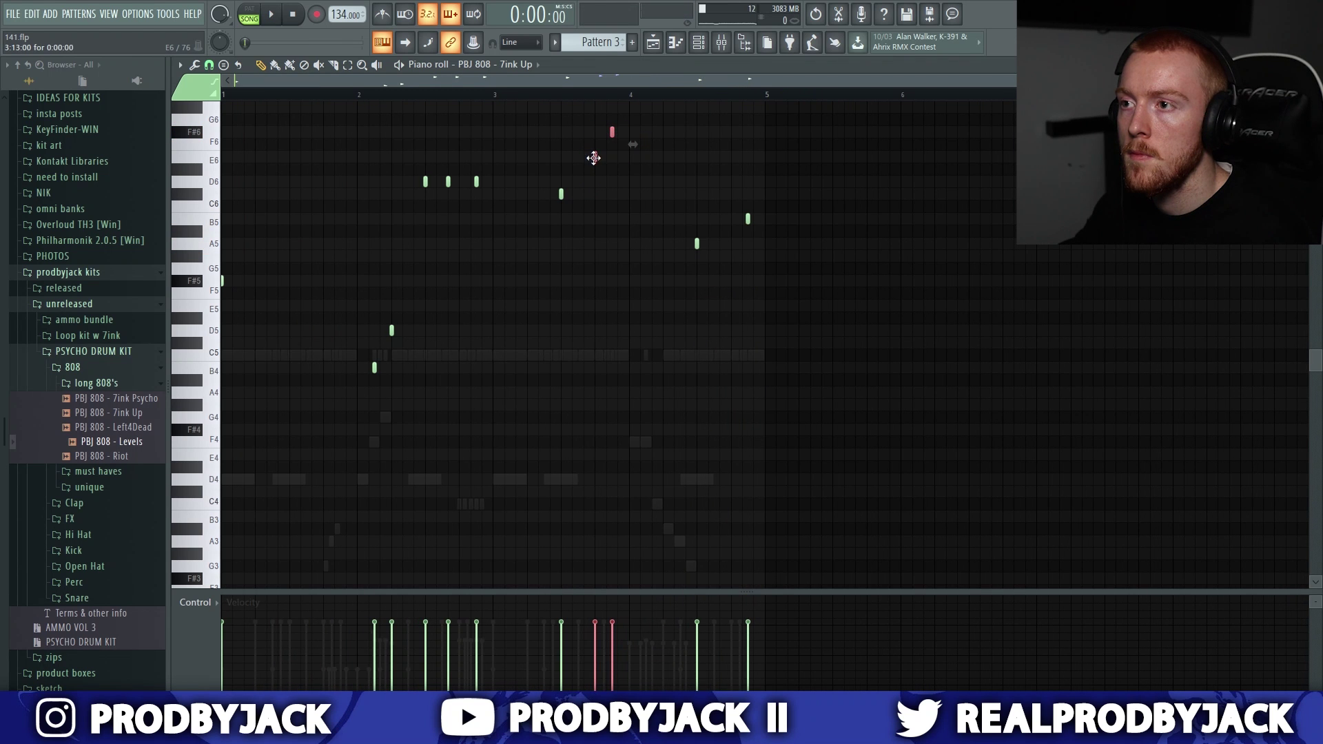
right_click(786, 219)
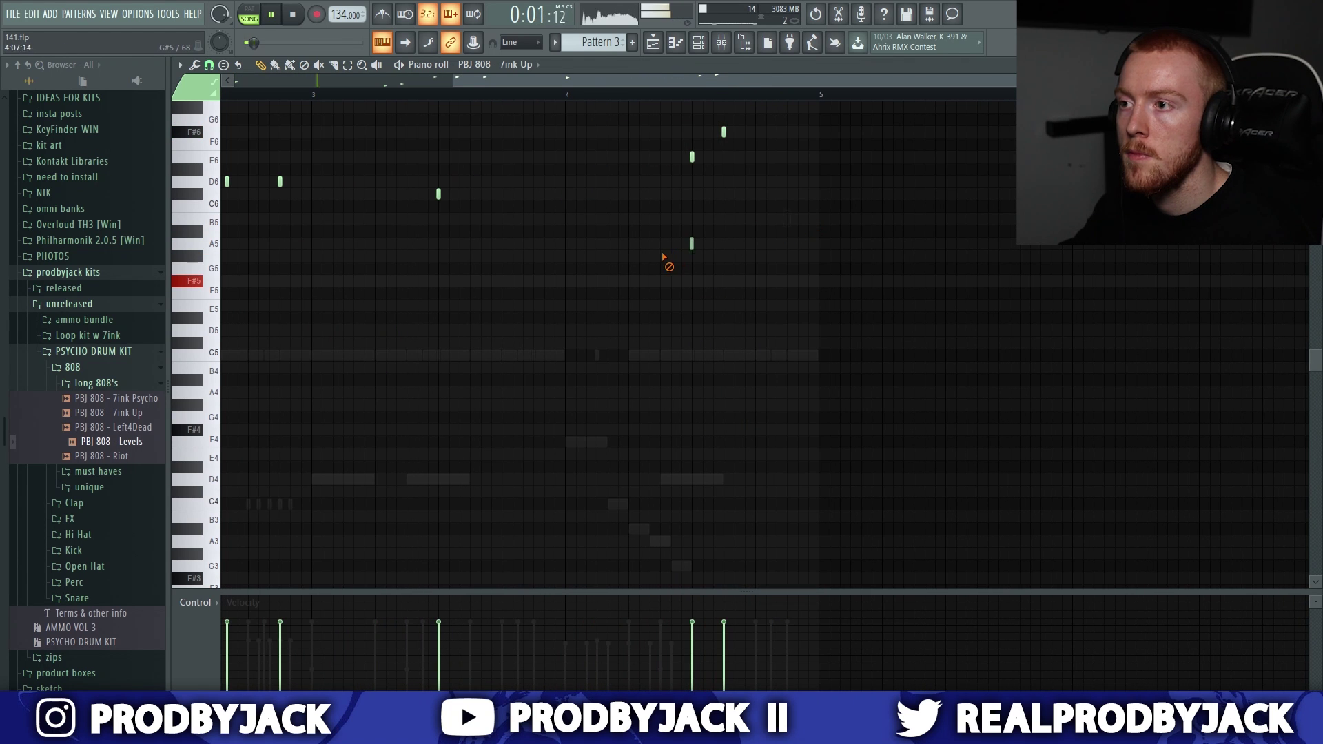
right_click(691, 244)
scroll(756, 234, "down", 2)
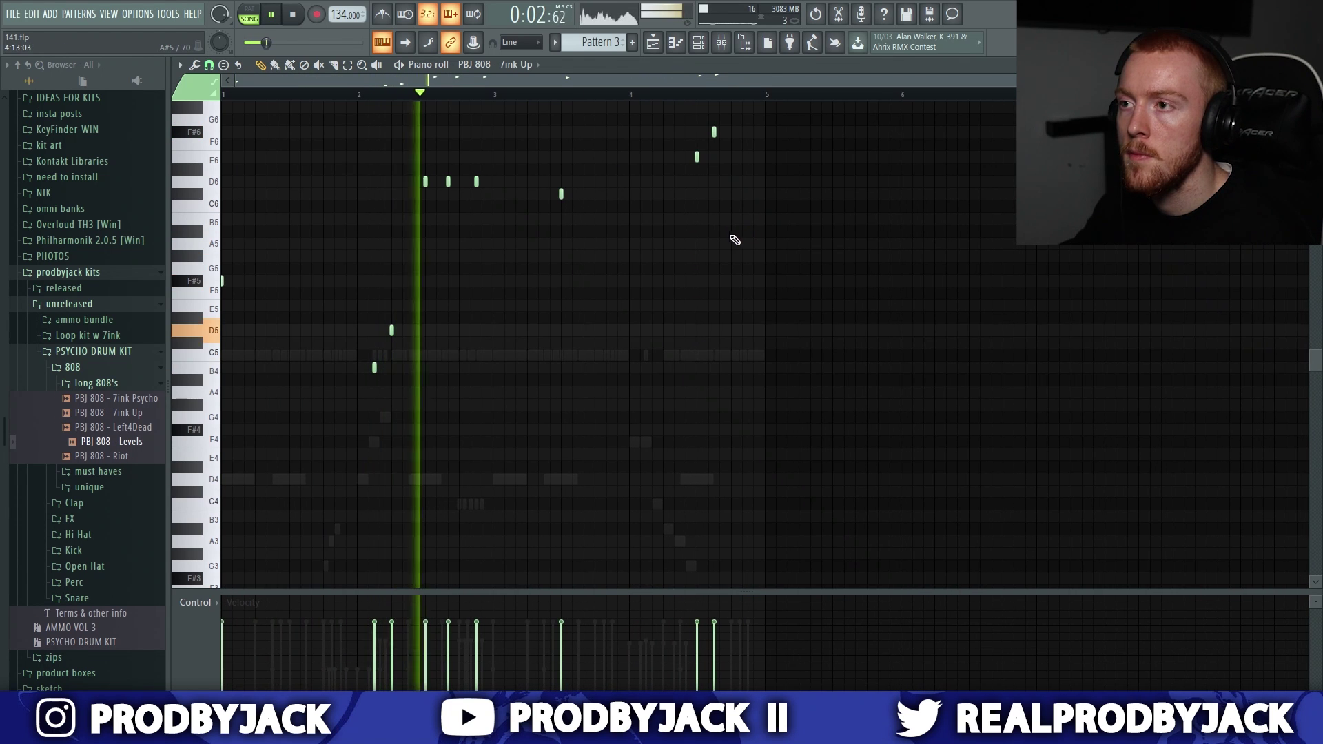
scroll(641, 238, "up", 2)
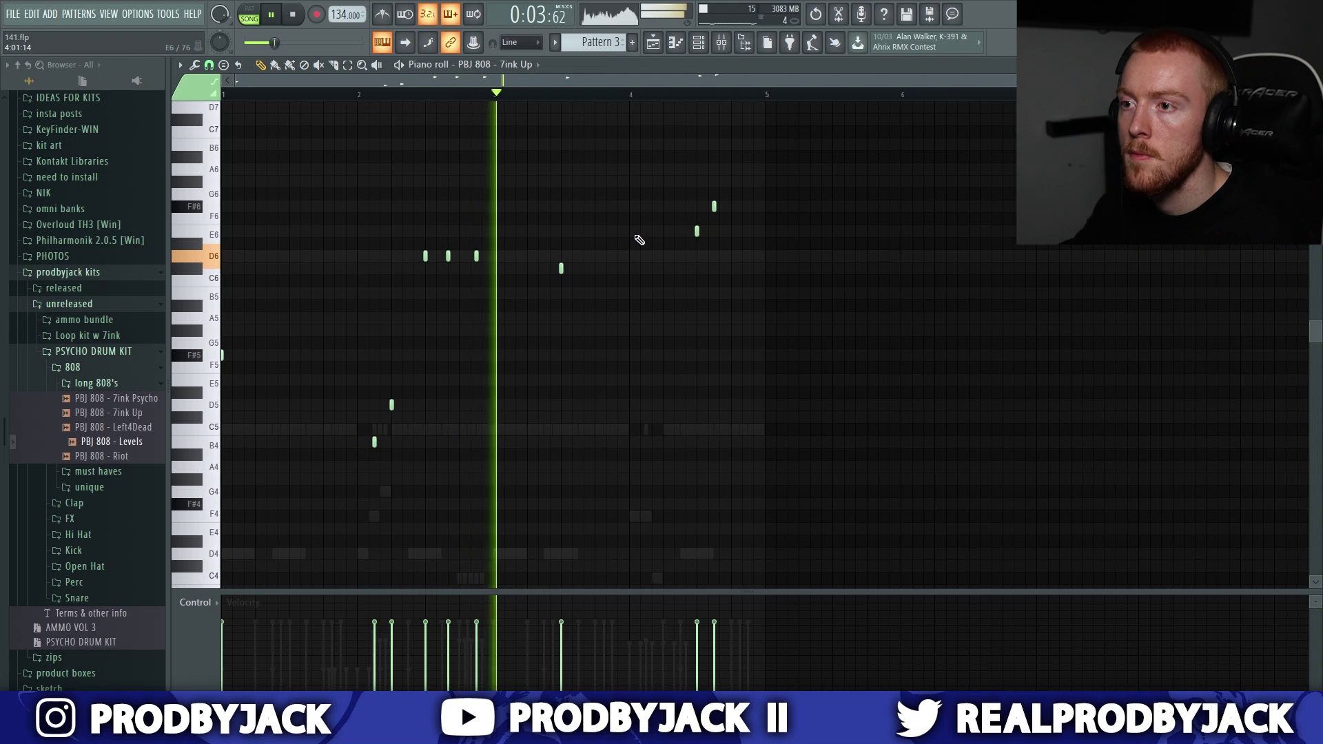
scroll(638, 239, "down", 1)
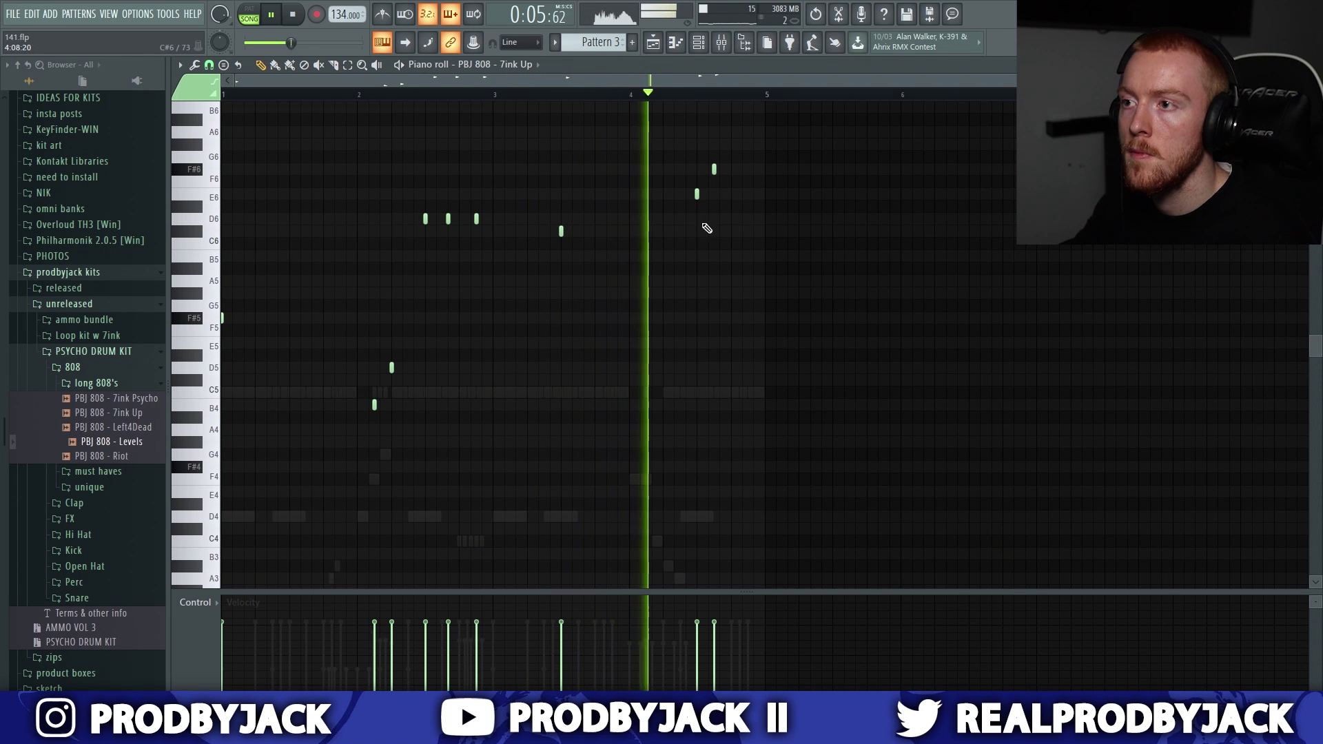
key("space")
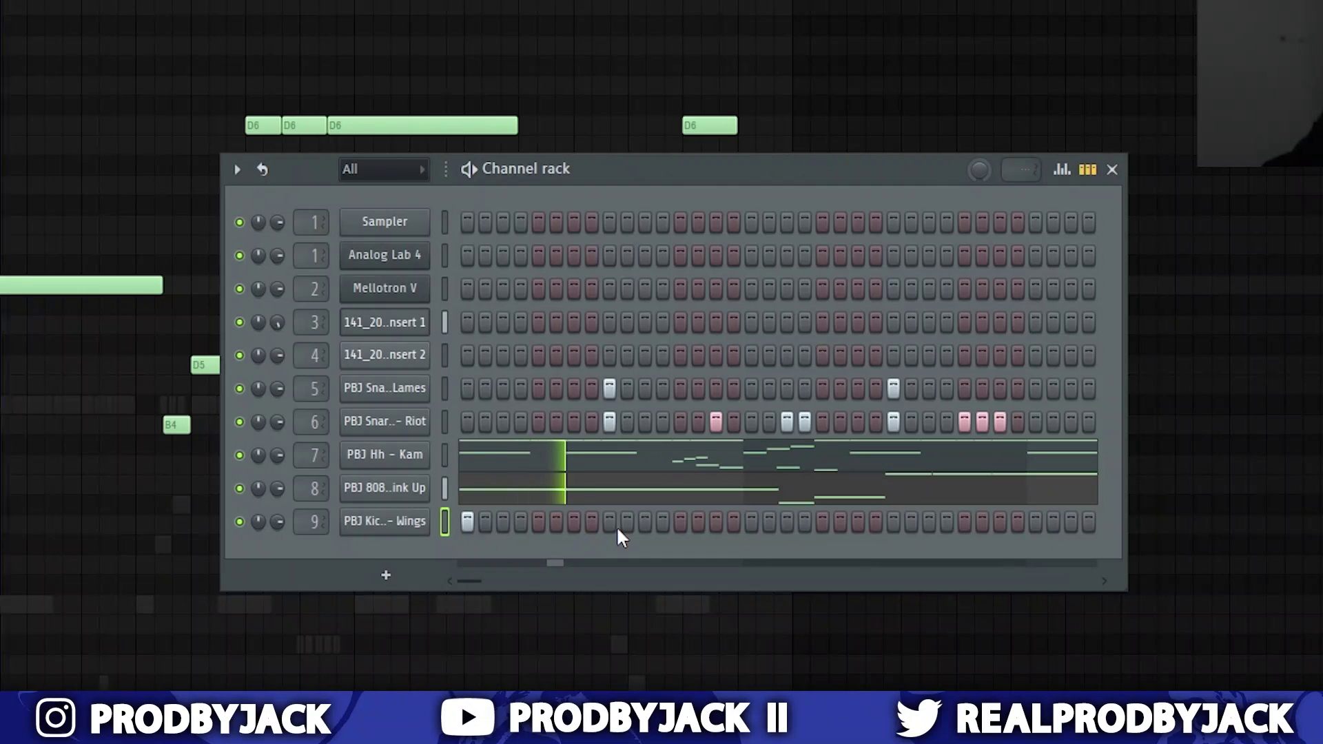
Step: Add PBJ Kick - Wings hits on steps 13, 21, 27, 29 and 33, plus hits on the last beats of bars 3 and 4
left_click(682, 527)
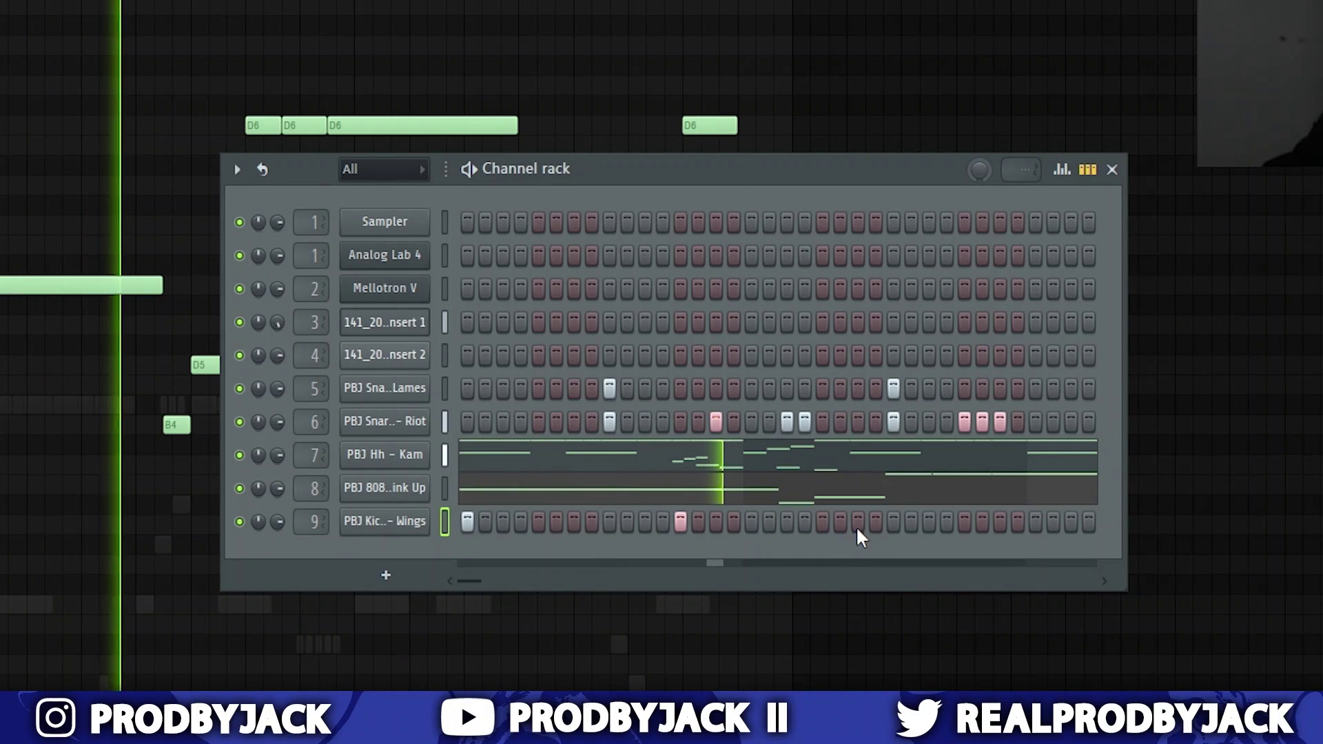
left_click(822, 522)
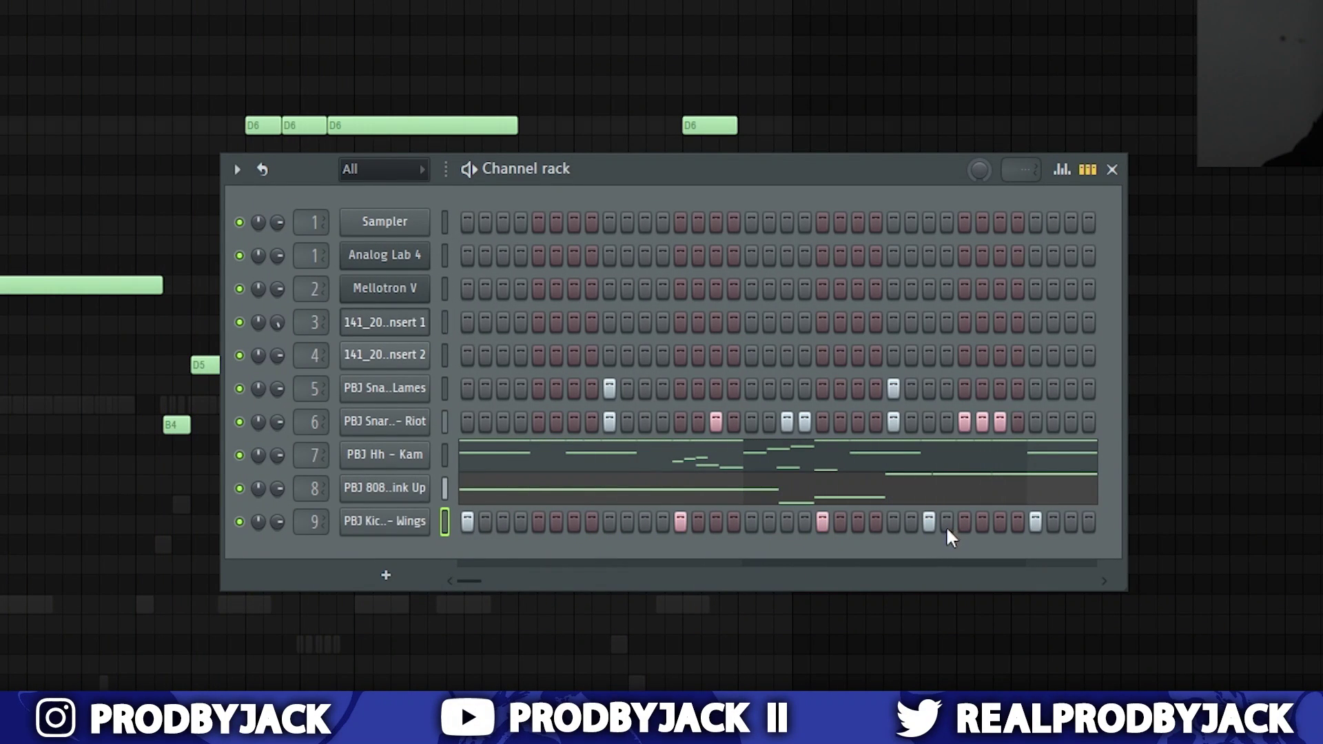
left_click(928, 522)
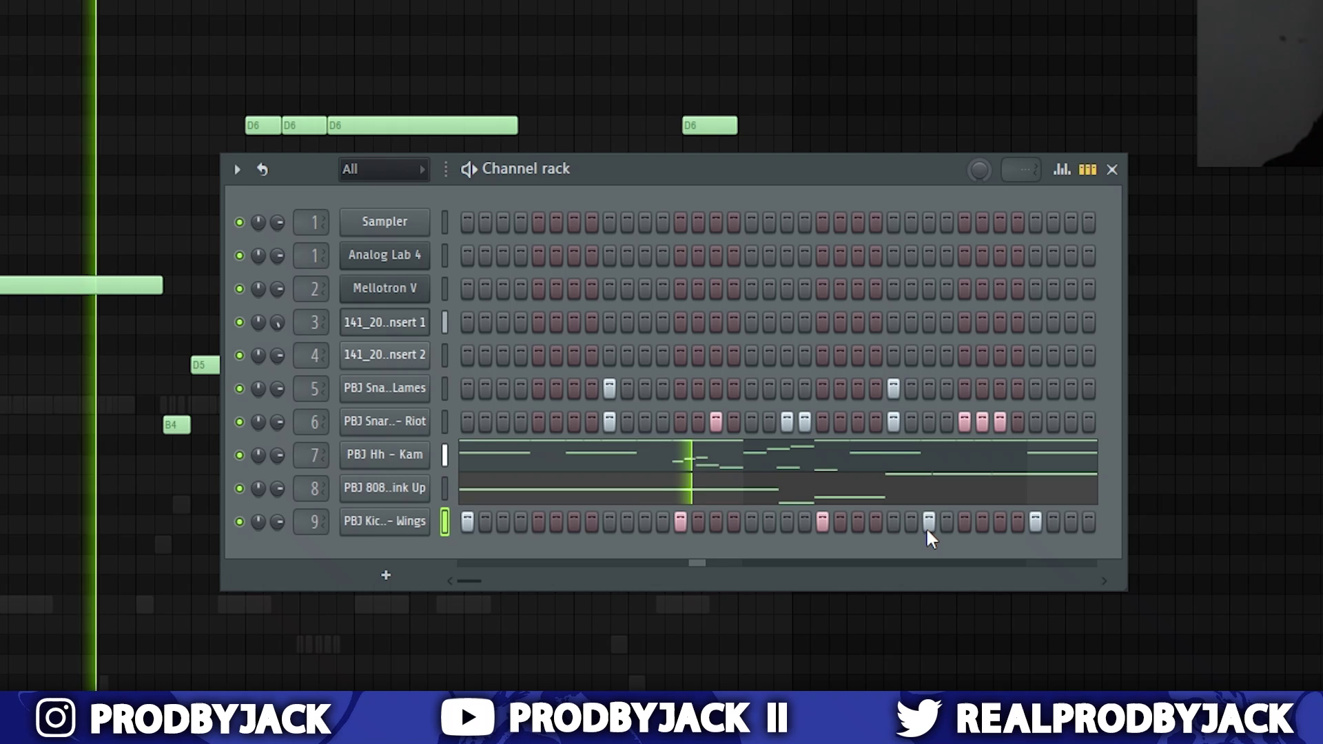
left_click(964, 523)
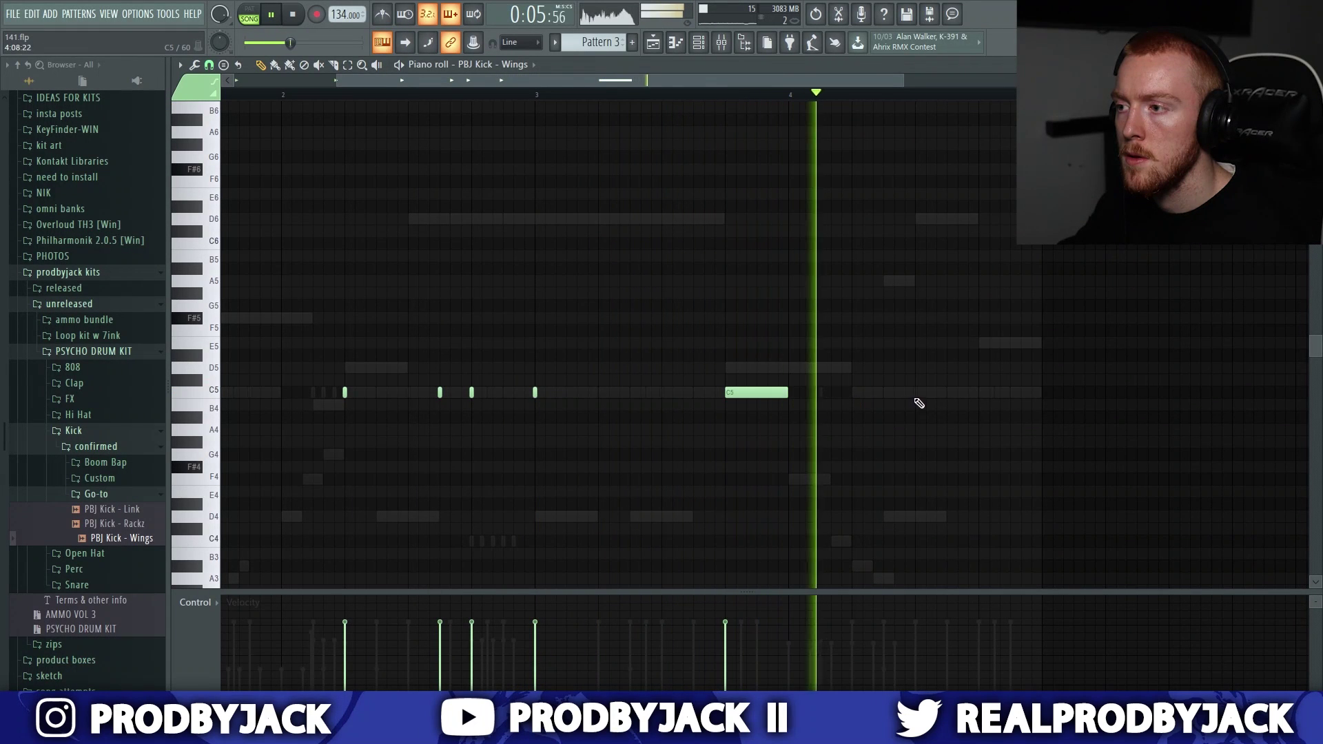
left_click(980, 394)
scroll(970, 417, "down", 2, "ctrl")
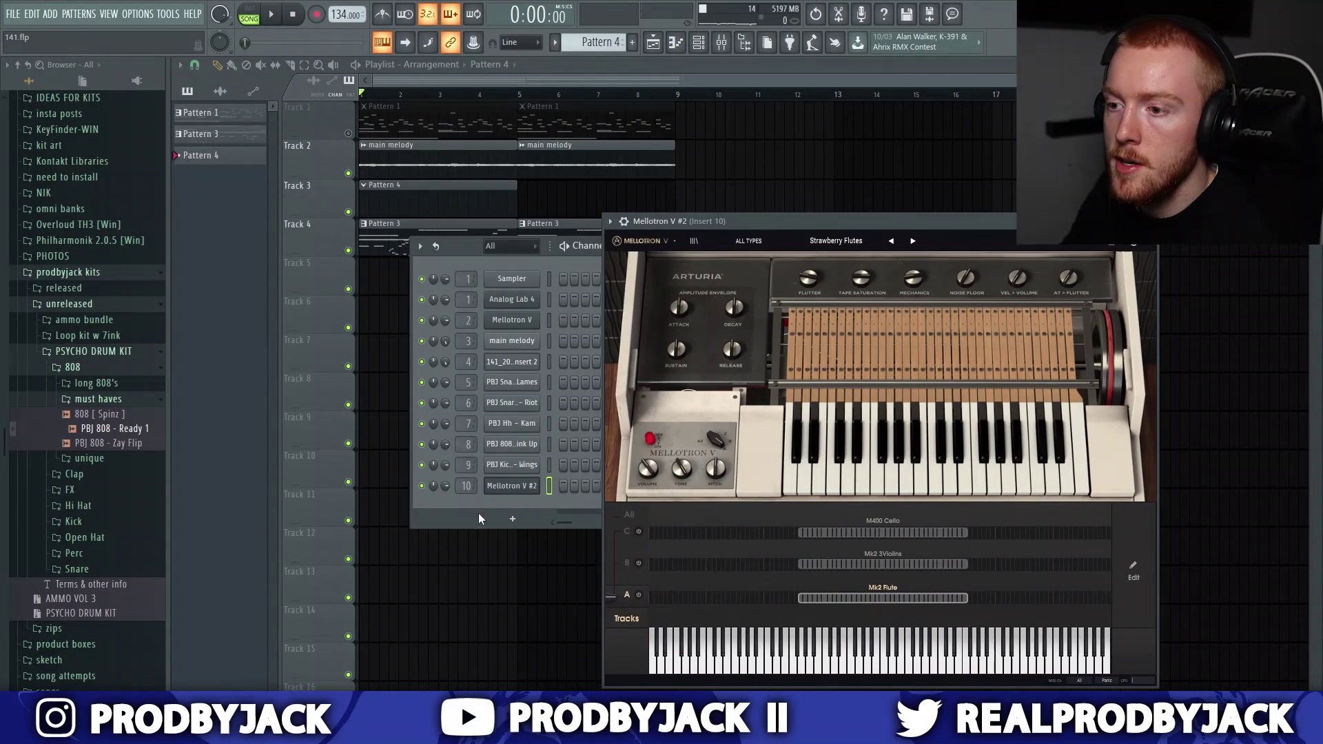
Step: Put ValhallaVintageVerb on the Mellotron V #2's Insert 10 with a 17.6% mix, 2.37 s decay and 340 Hz low cut
right_click(536, 485)
left_click(558, 486)
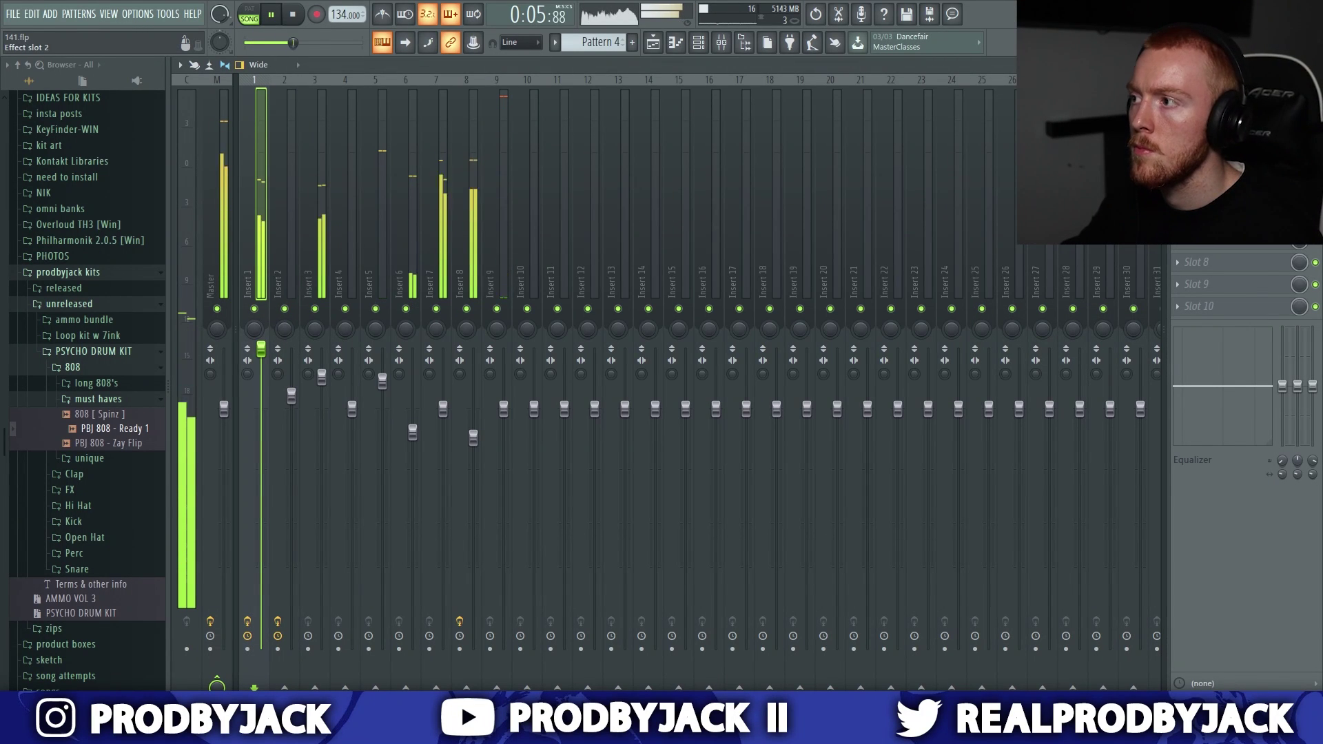
left_click(699, 47)
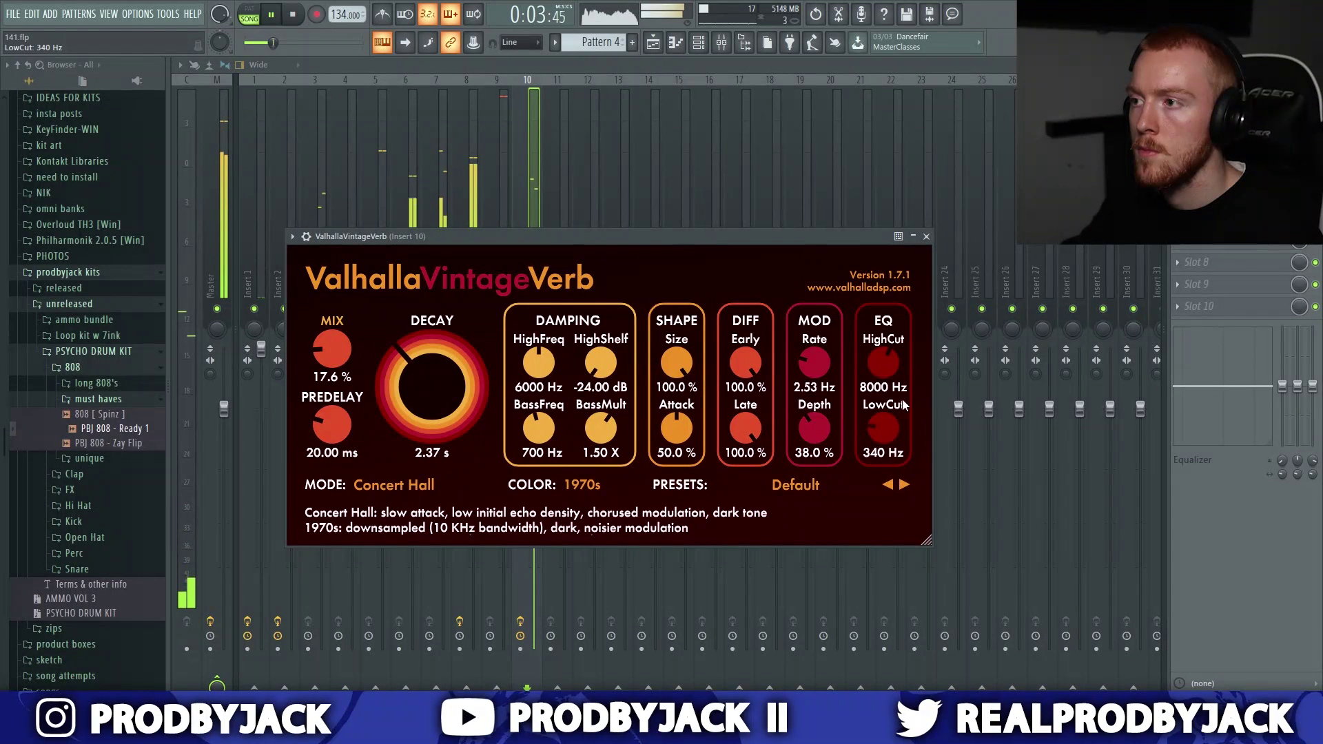
left_click(1165, 121)
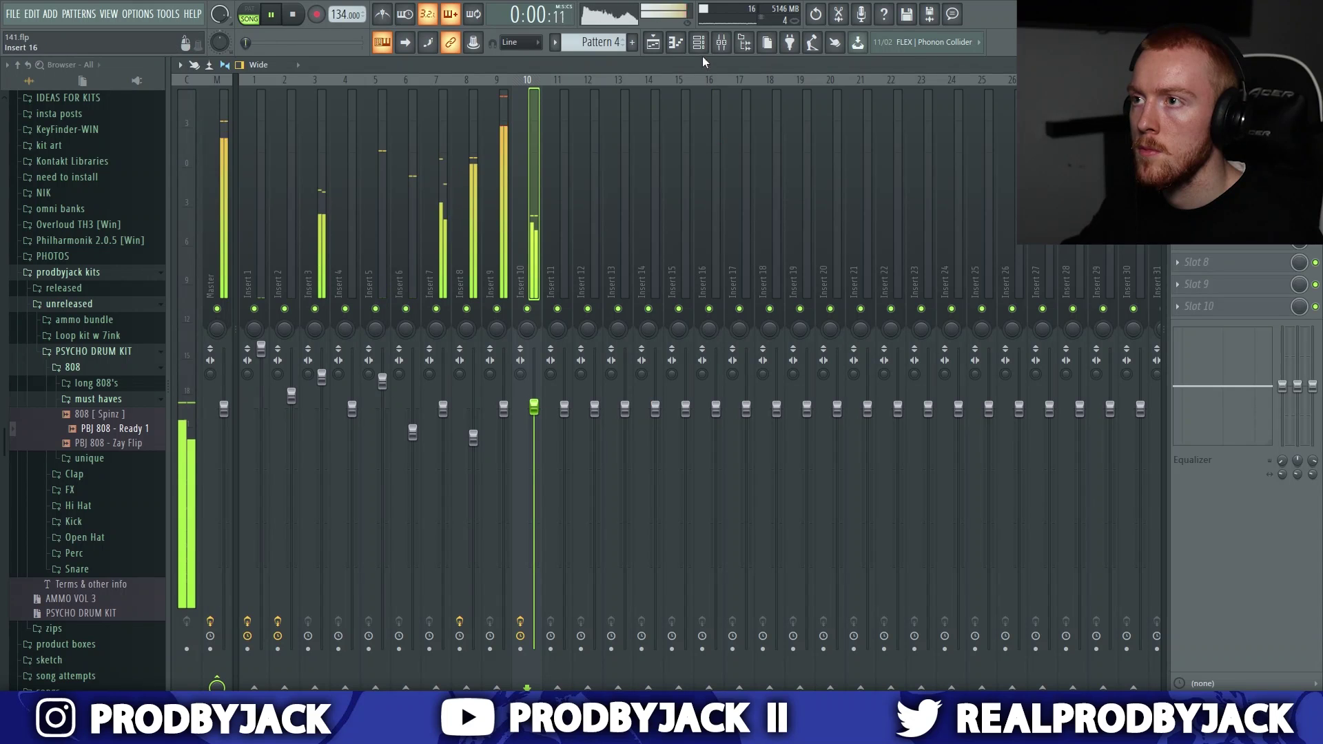
Step: Remove the G#5 and B5 notes late in bar 3 of the Mellotron V #2 melody
left_click(676, 45)
left_click_drag(357, 326, 547, 442)
left_click(534, 474)
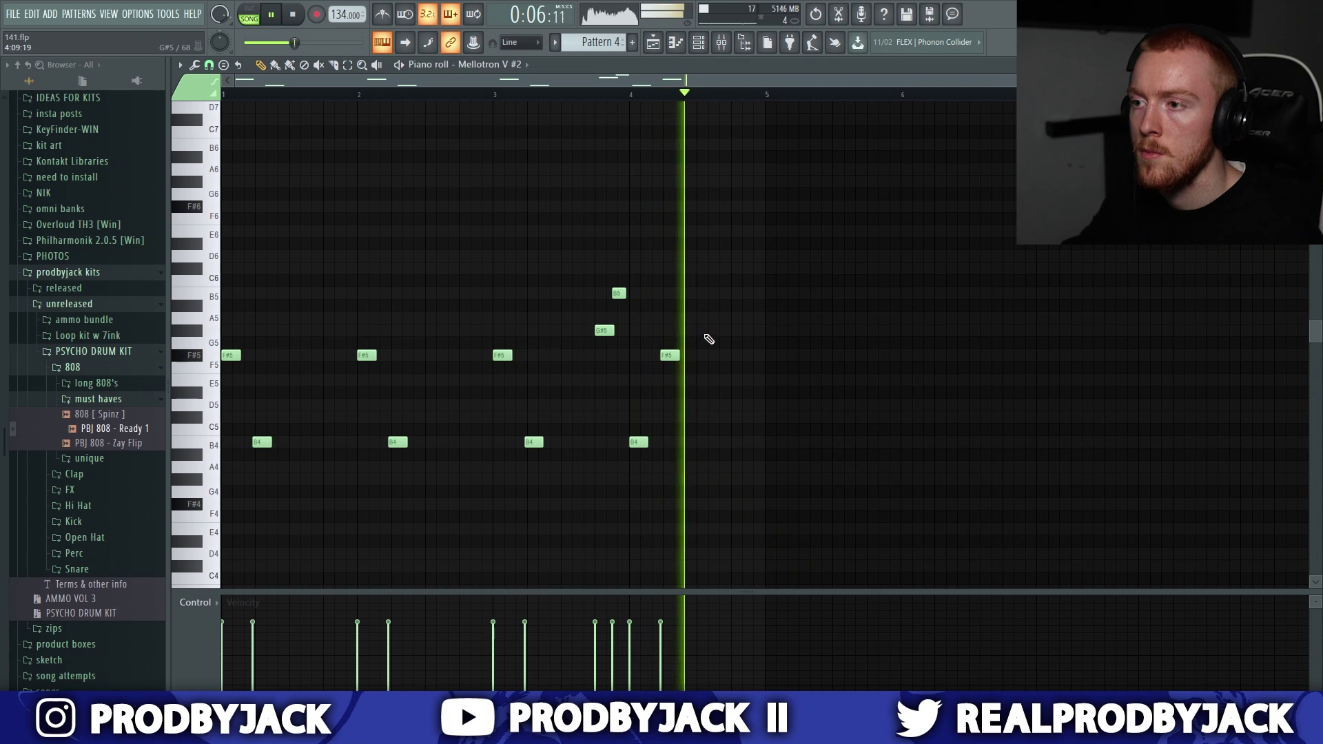
right_click(701, 321)
key("space")
scroll(601, 332, "up", 2)
right_click(631, 293)
right_click(613, 332)
scroll(637, 352, "down", 2)
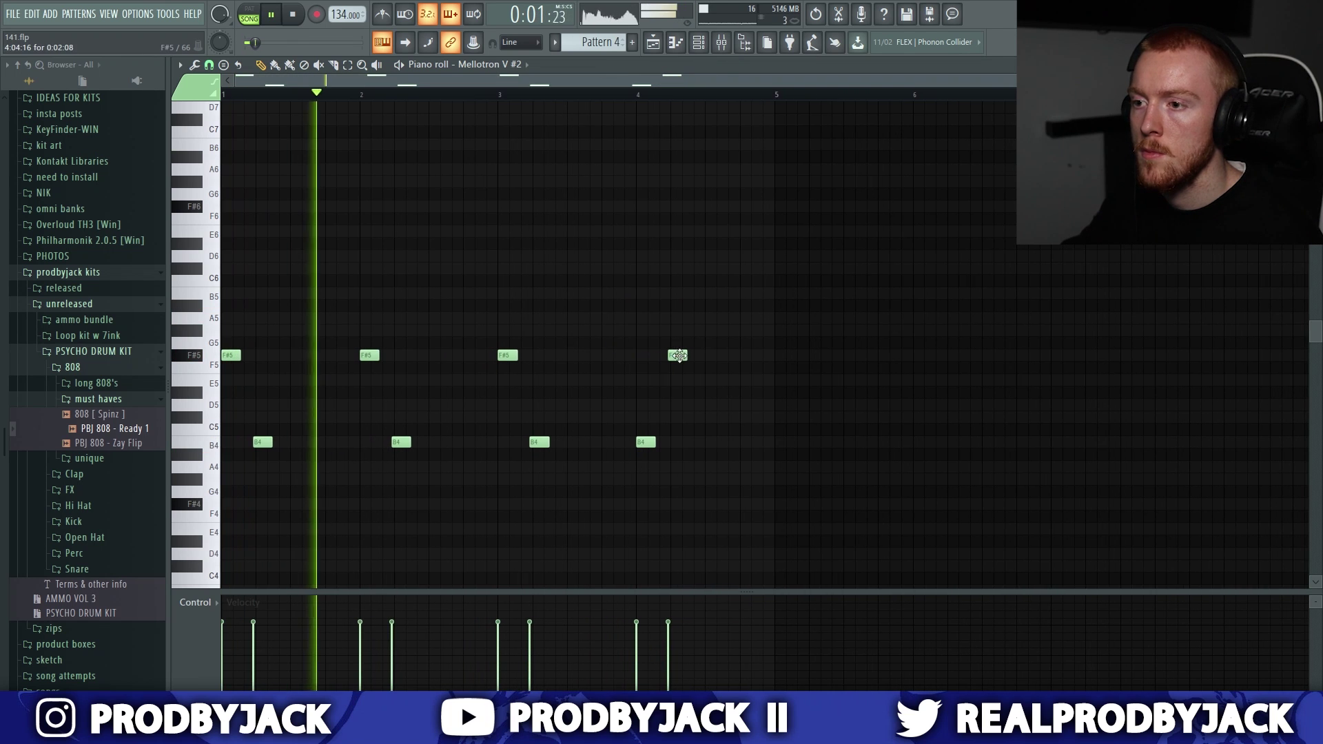
Step: Replace bar 4's B4 and F#5 notes in the Mellotron V #2 melody with a copy of bar 3's F#5 and B4 pair
right_click(646, 441)
right_click(679, 355)
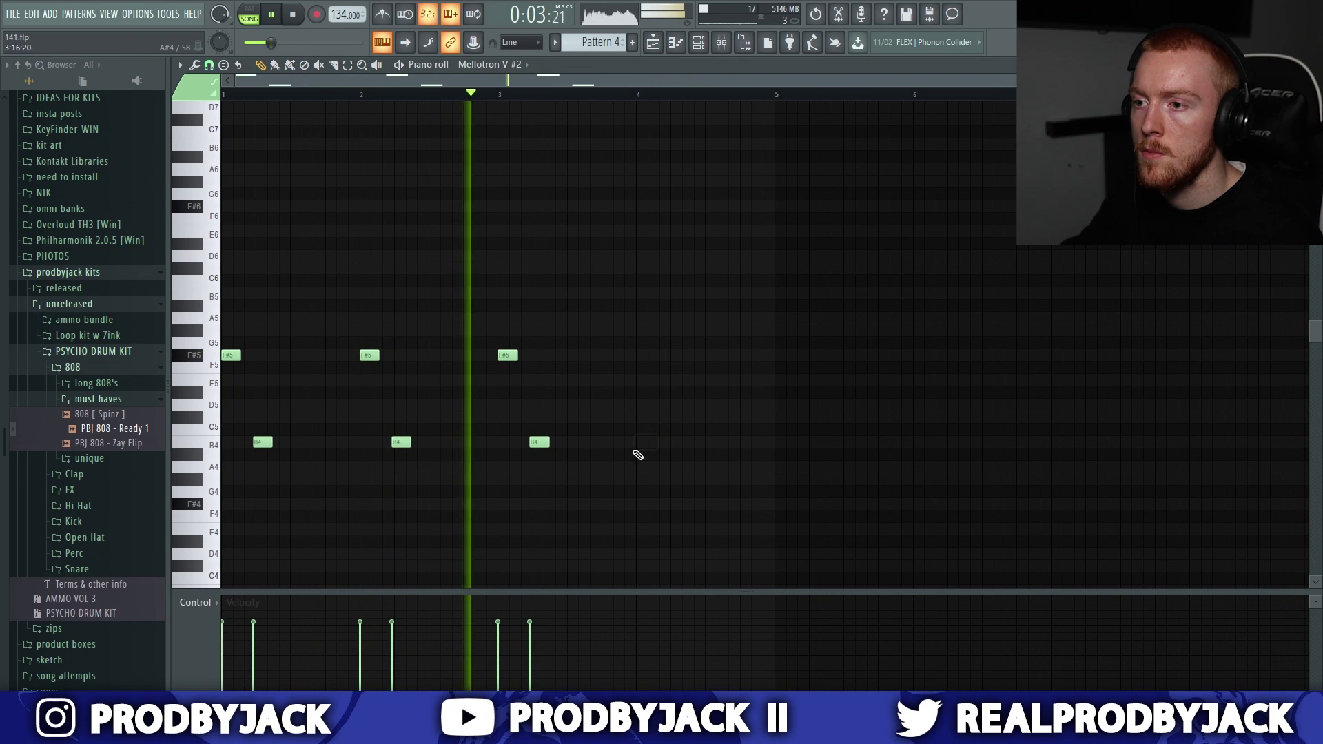
left_click_drag(499, 352, 544, 455)
left_click_drag(540, 442, 679, 445)
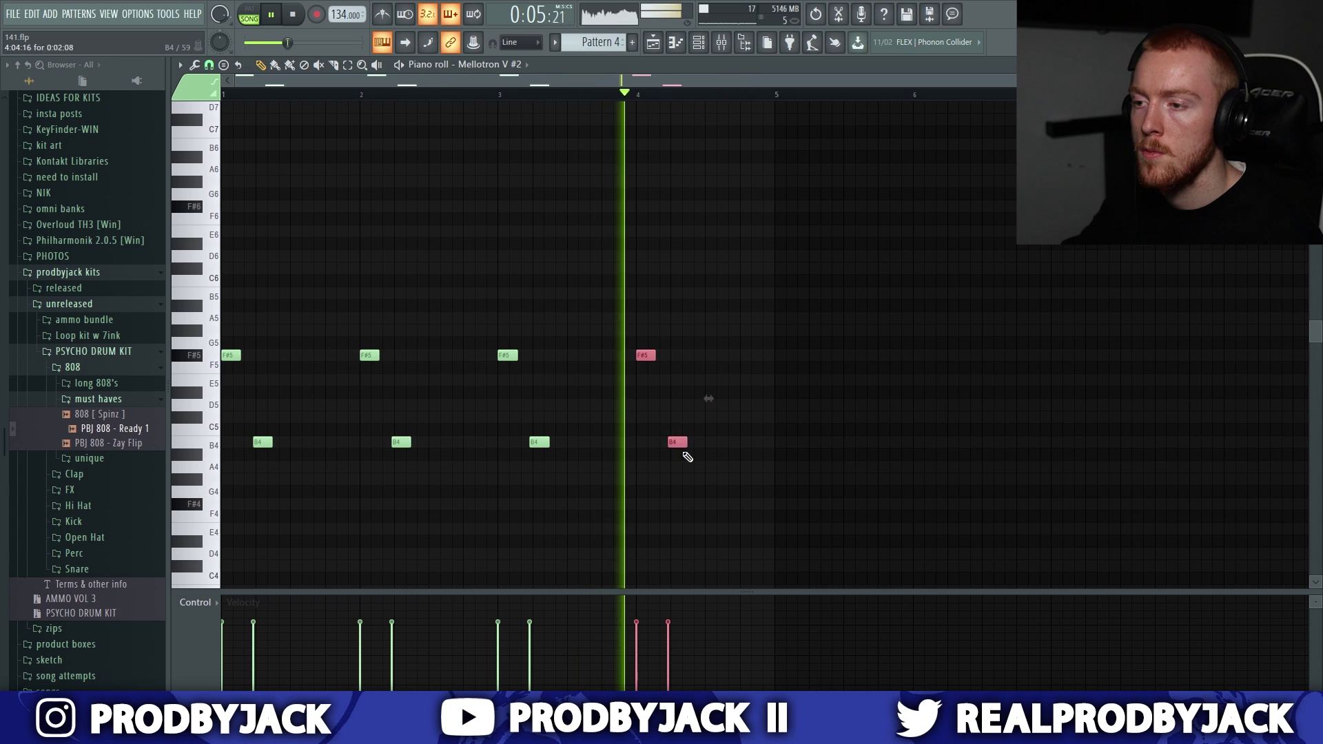
left_click(691, 471, "ctrl")
key("space")
Step: Set Fruity delay 2 on Insert 10 to ping-pong feedback and lower its input volume
key("F9")
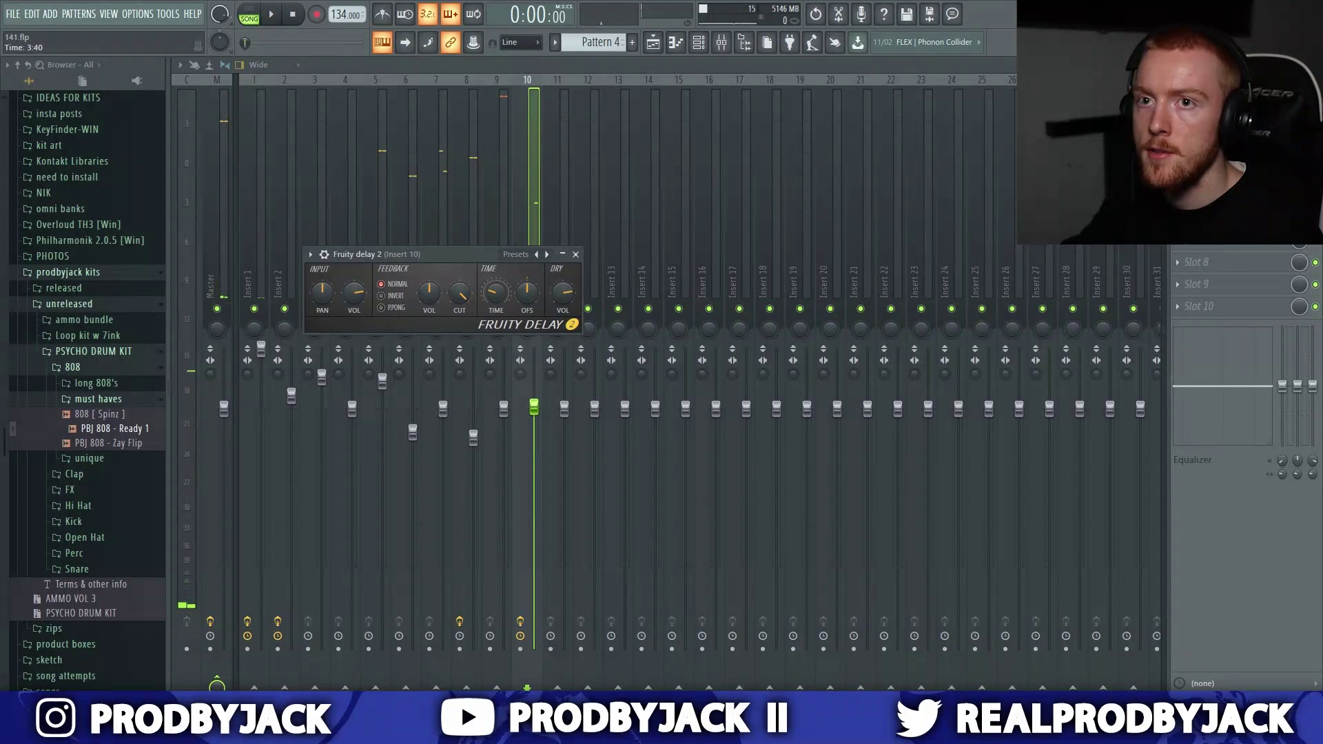
key("space")
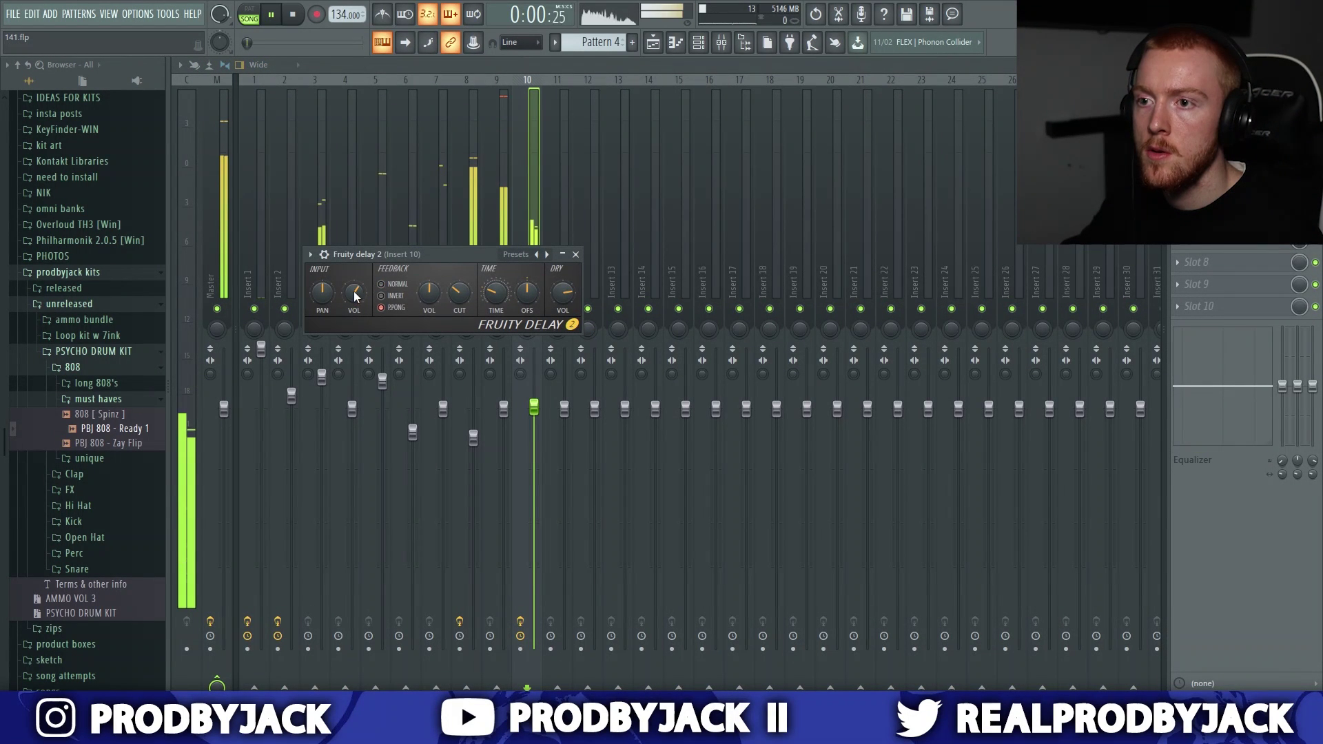
left_click(575, 254)
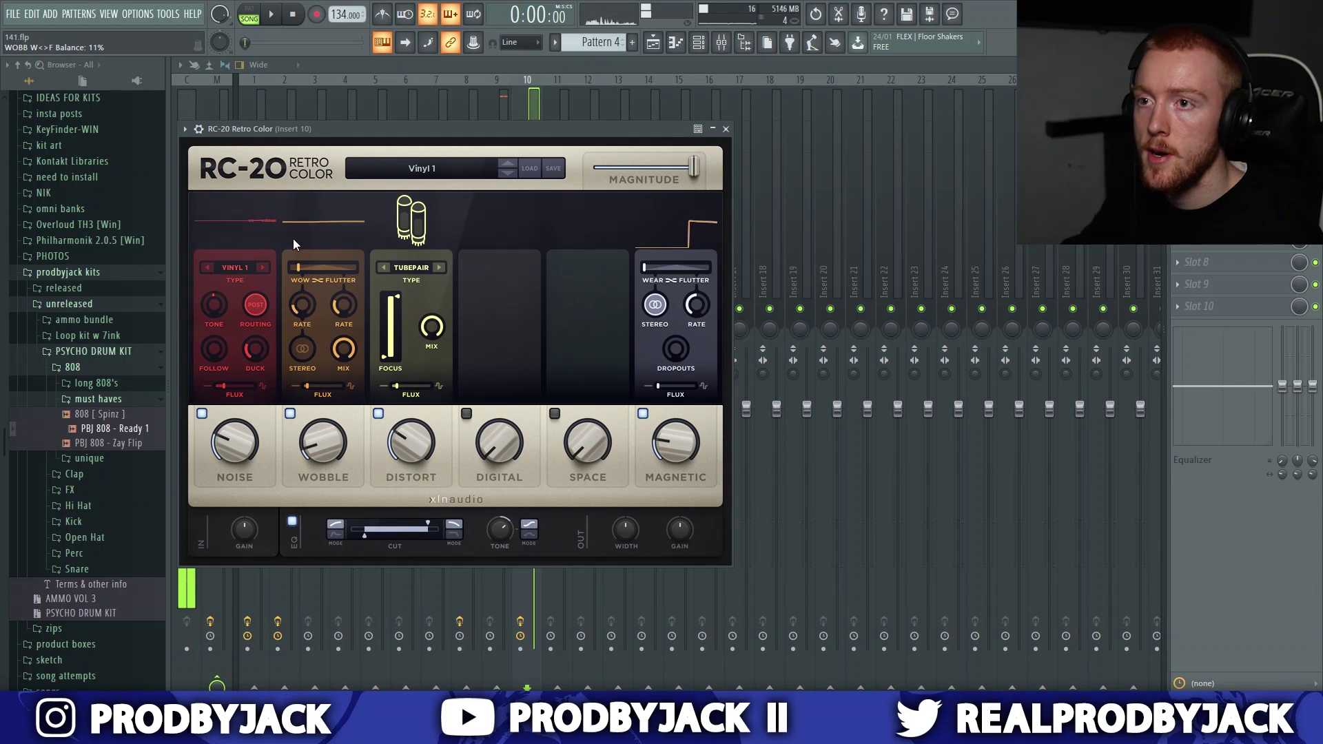
Step: Reduce the RC-20 Retro Color noise on Insert 10 and shift all Mellotron V #2 notes down an octave and one beat later
left_click_drag(243, 441, 243, 456)
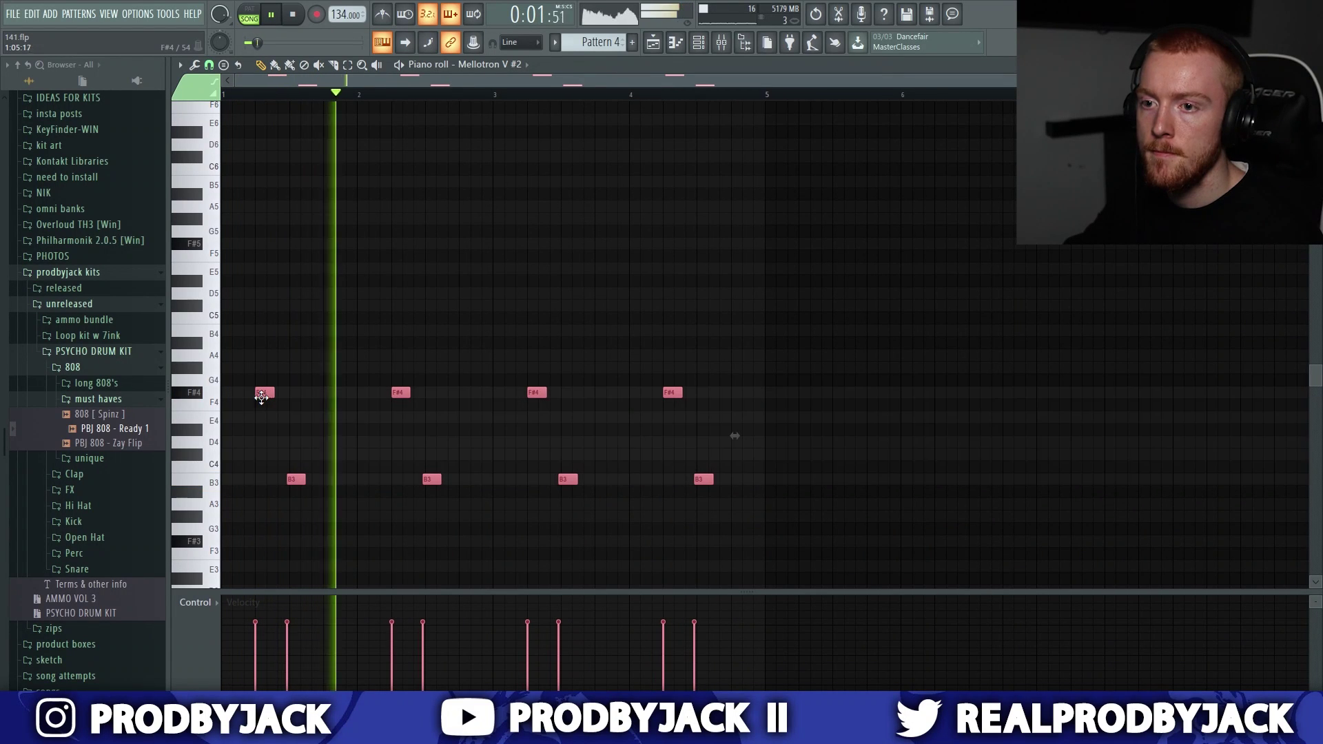
key("space")
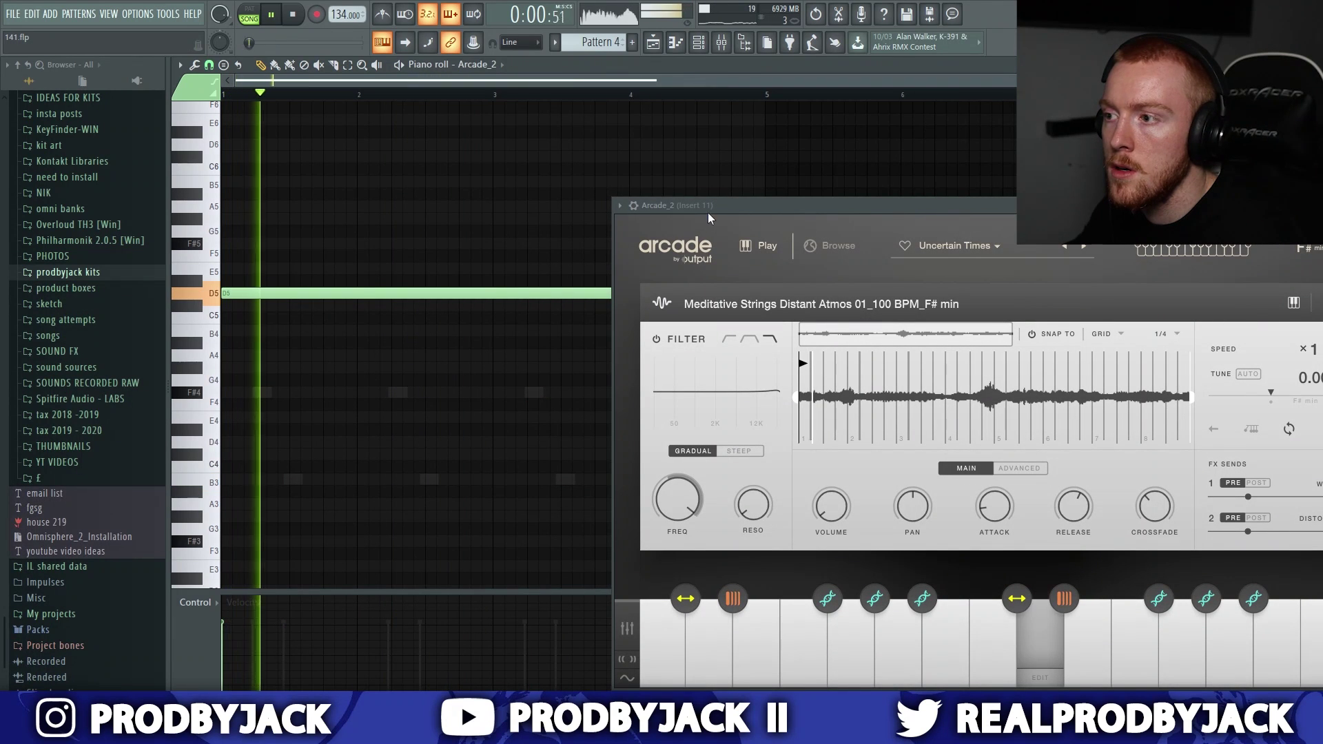
Step: Close the Arcade_2 instrument window to get back to its piano roll
left_click_drag(694, 206, 313, 185)
left_click(963, 186)
left_click(970, 187)
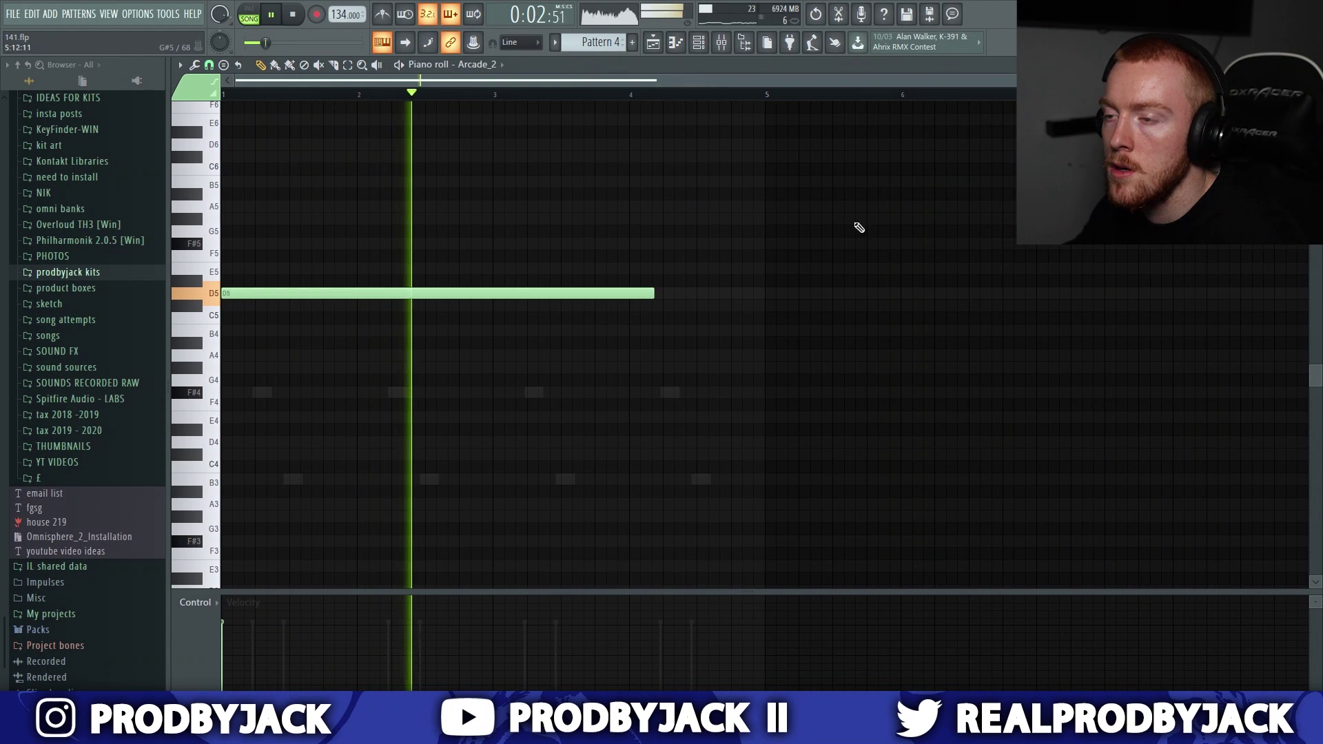
Step: Add HalfTime to the Arcade_2 track on Insert 11 and lower that track's volume to about -5.1 dB
key("F6")
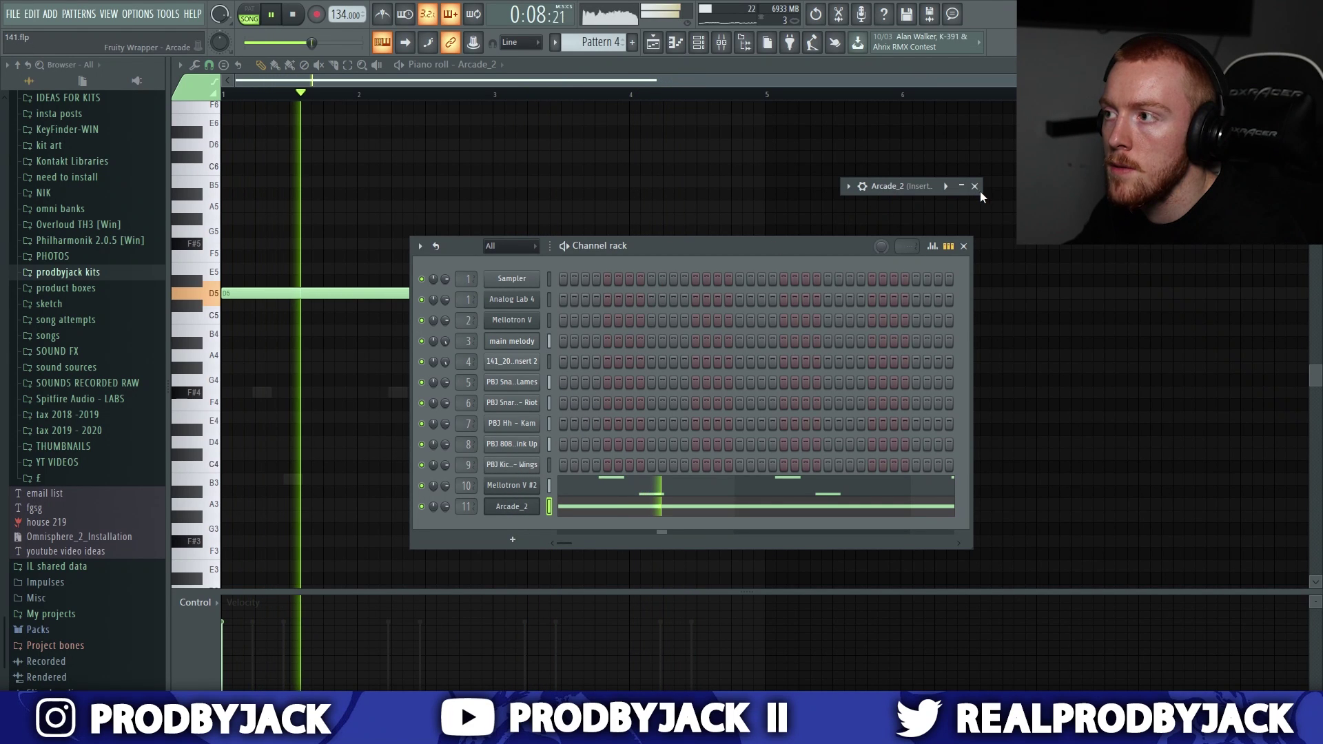
left_click(961, 186)
left_click_drag(1254, 190, 559, 156)
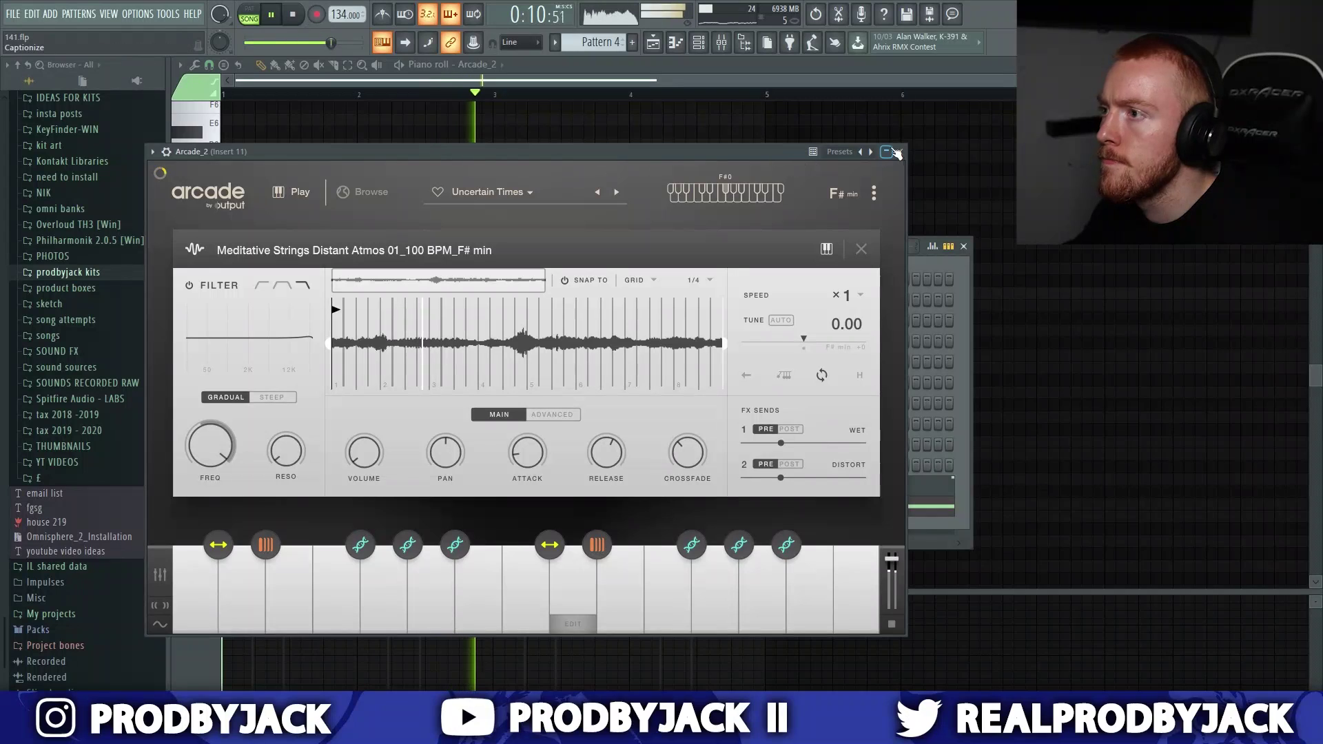
left_click(896, 153)
key("F6")
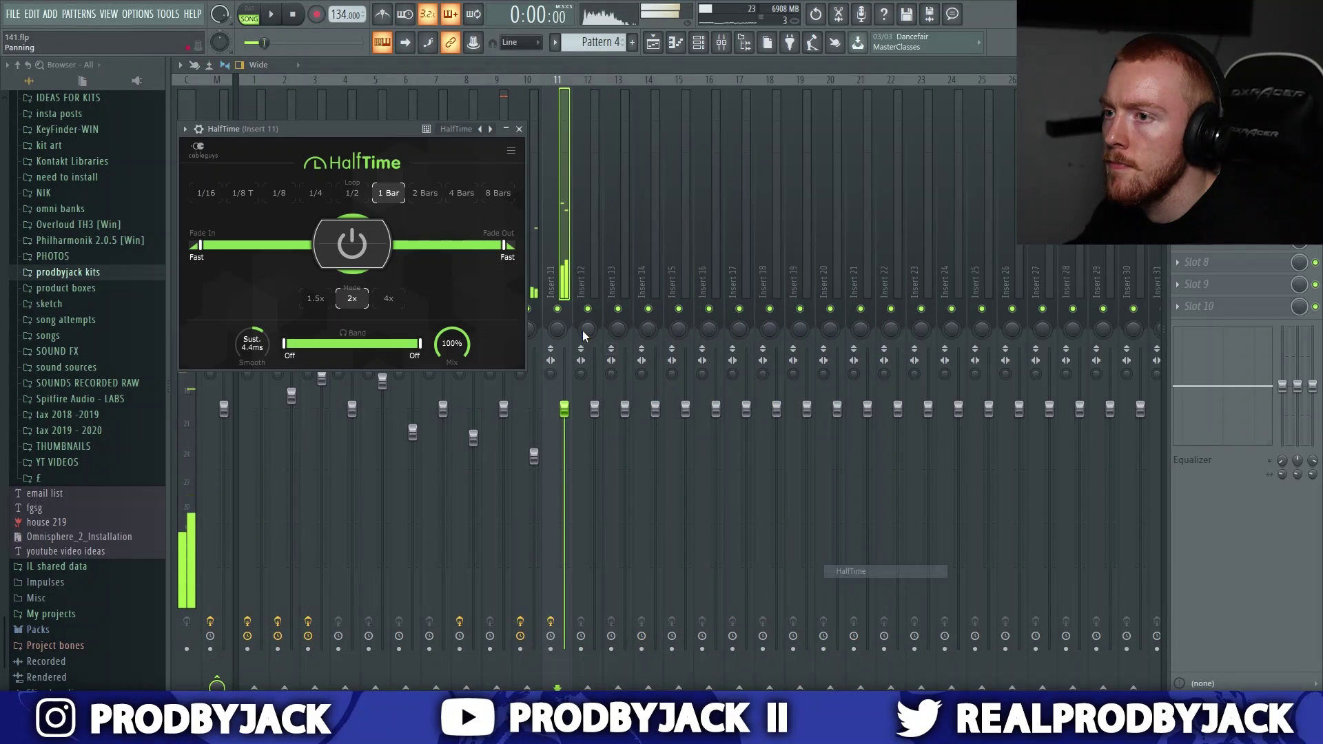
left_click_drag(564, 408, 563, 422)
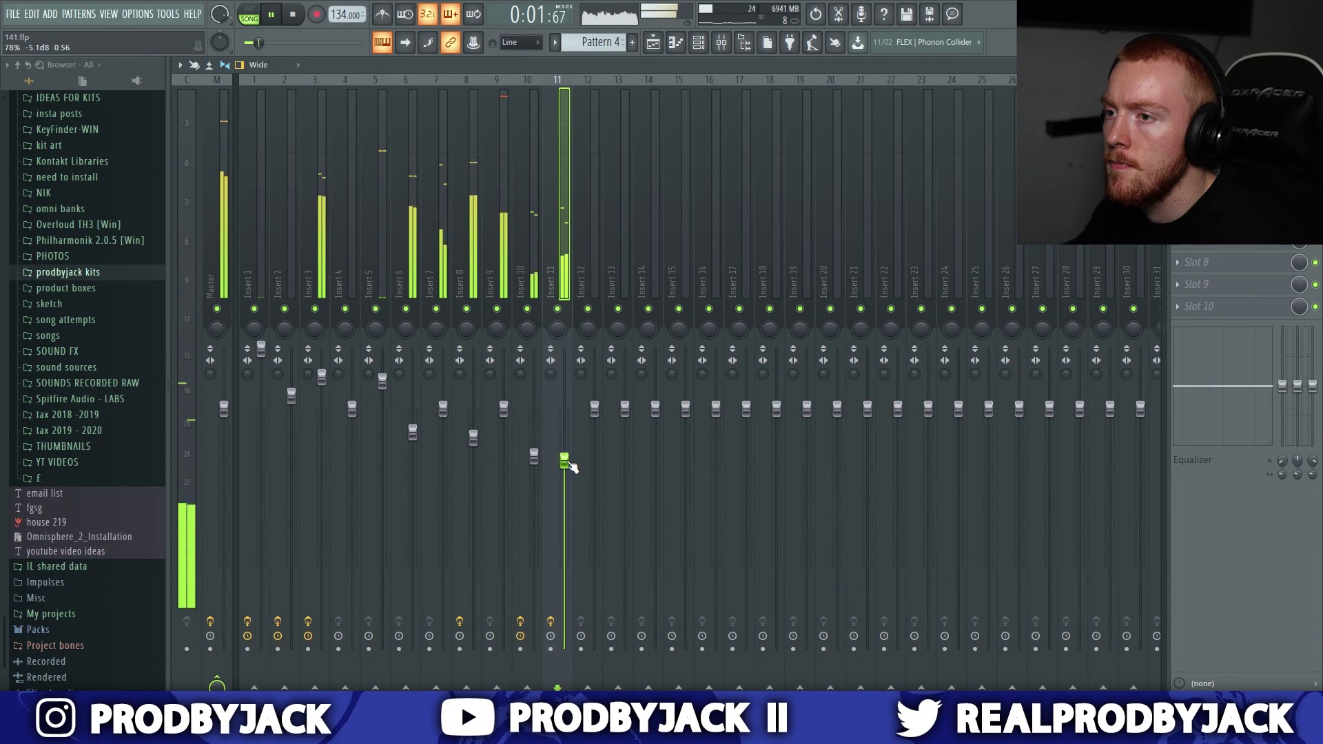
Step: Open Pattern 3's PBJ 808 - 7ink Up notes in the piano roll and play them with the arrangement
left_click(682, 42)
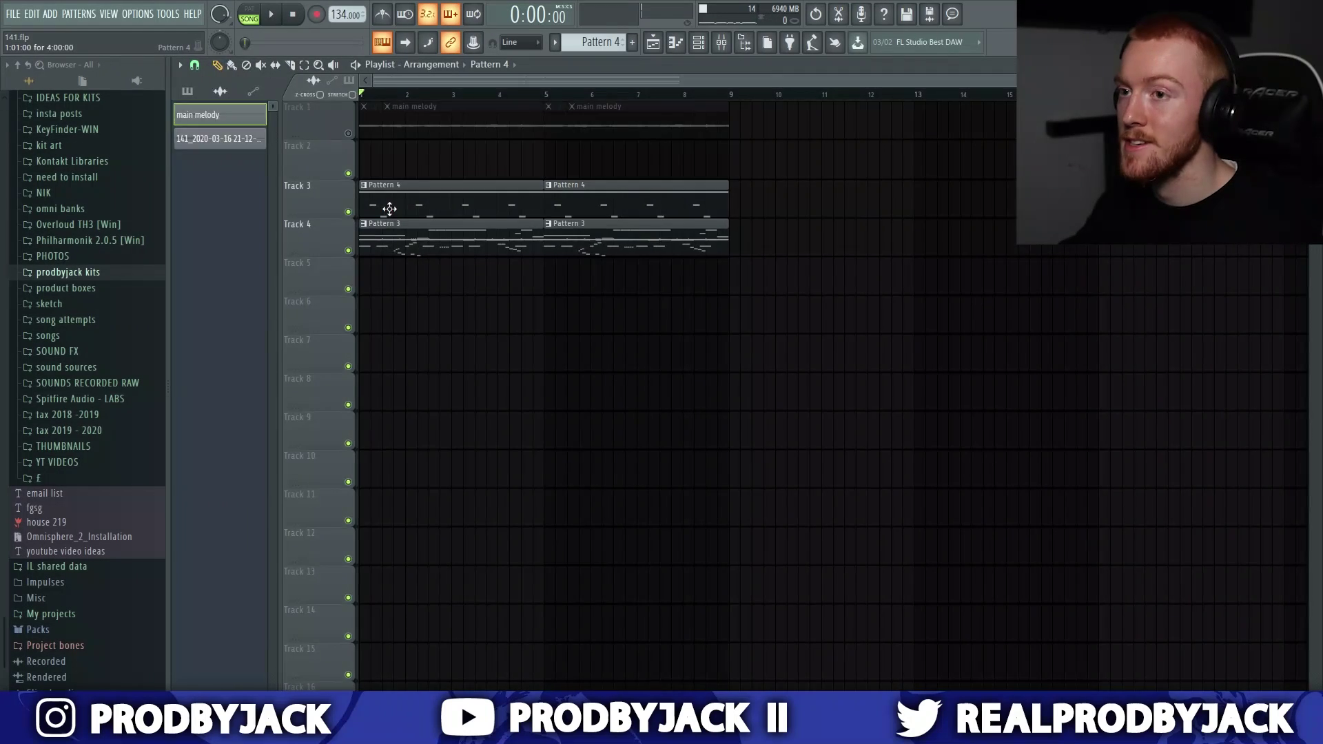
double_click(384, 213)
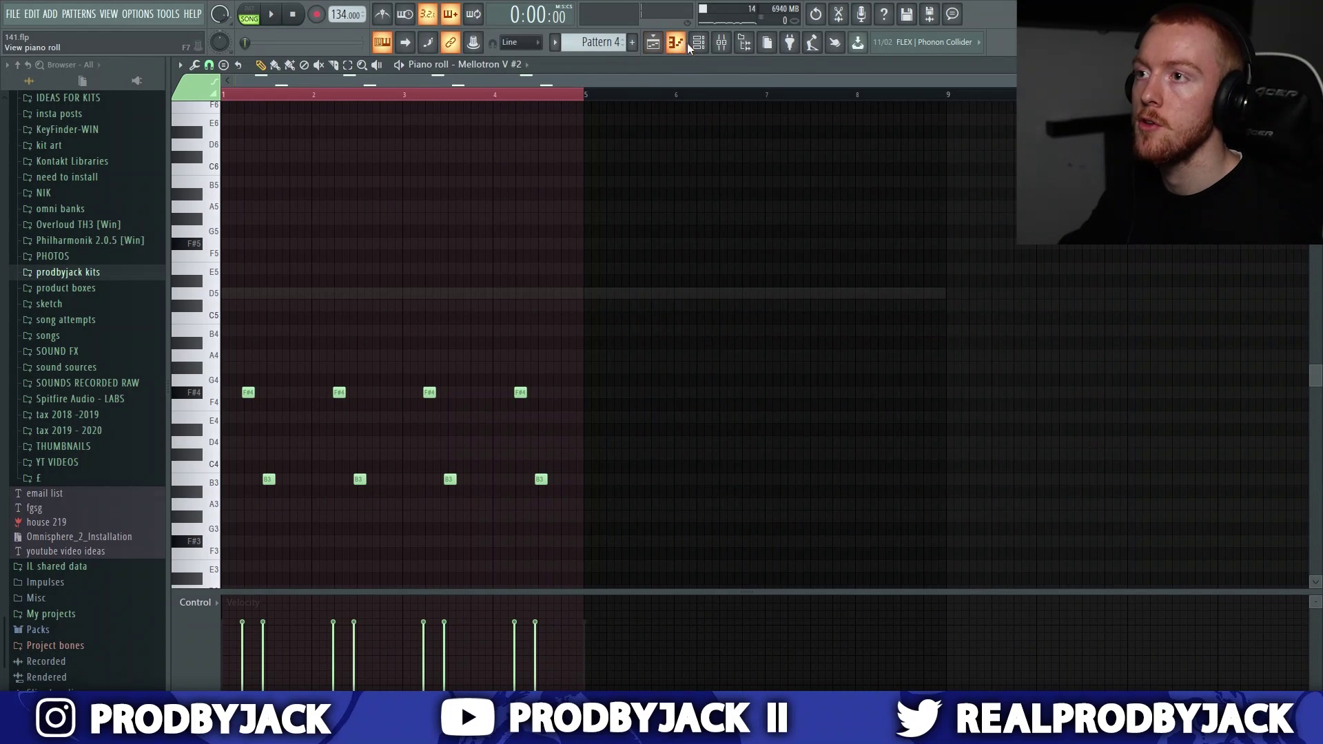
left_click(698, 43)
left_click(662, 45)
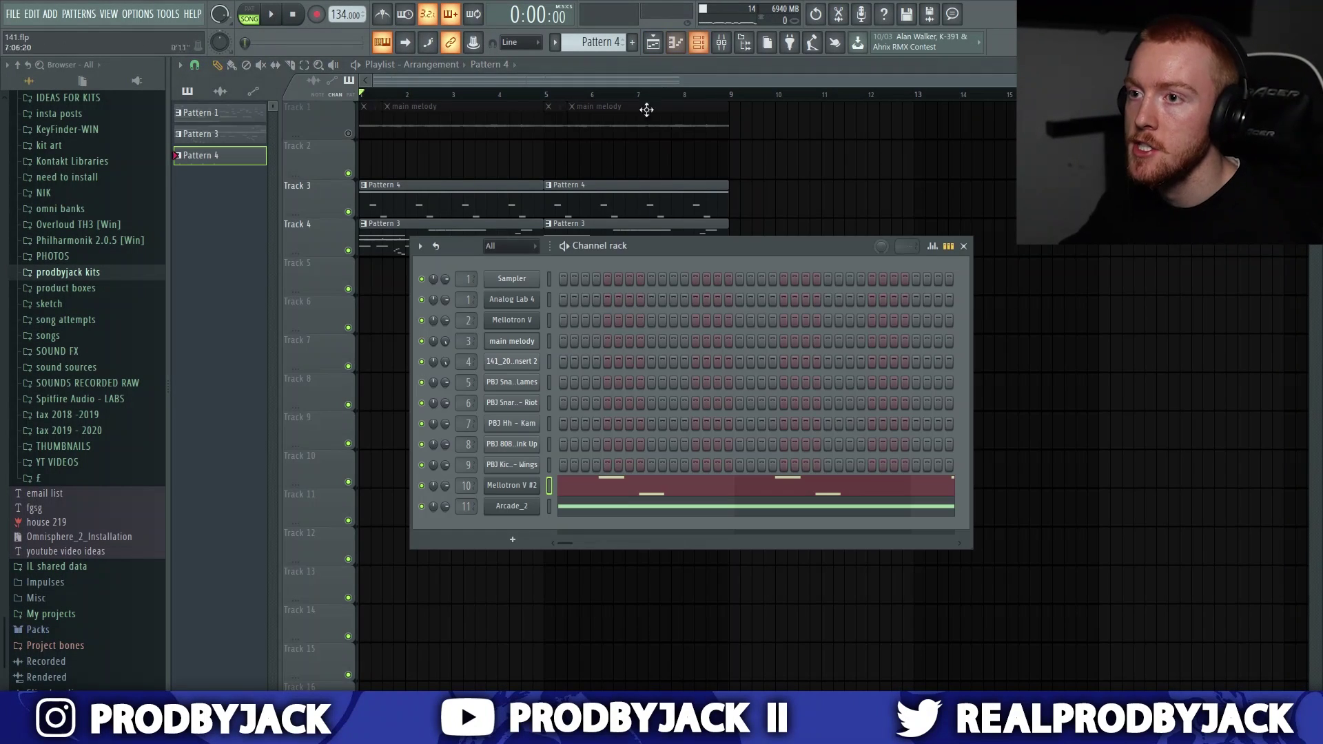
double_click(359, 235)
left_click(698, 43)
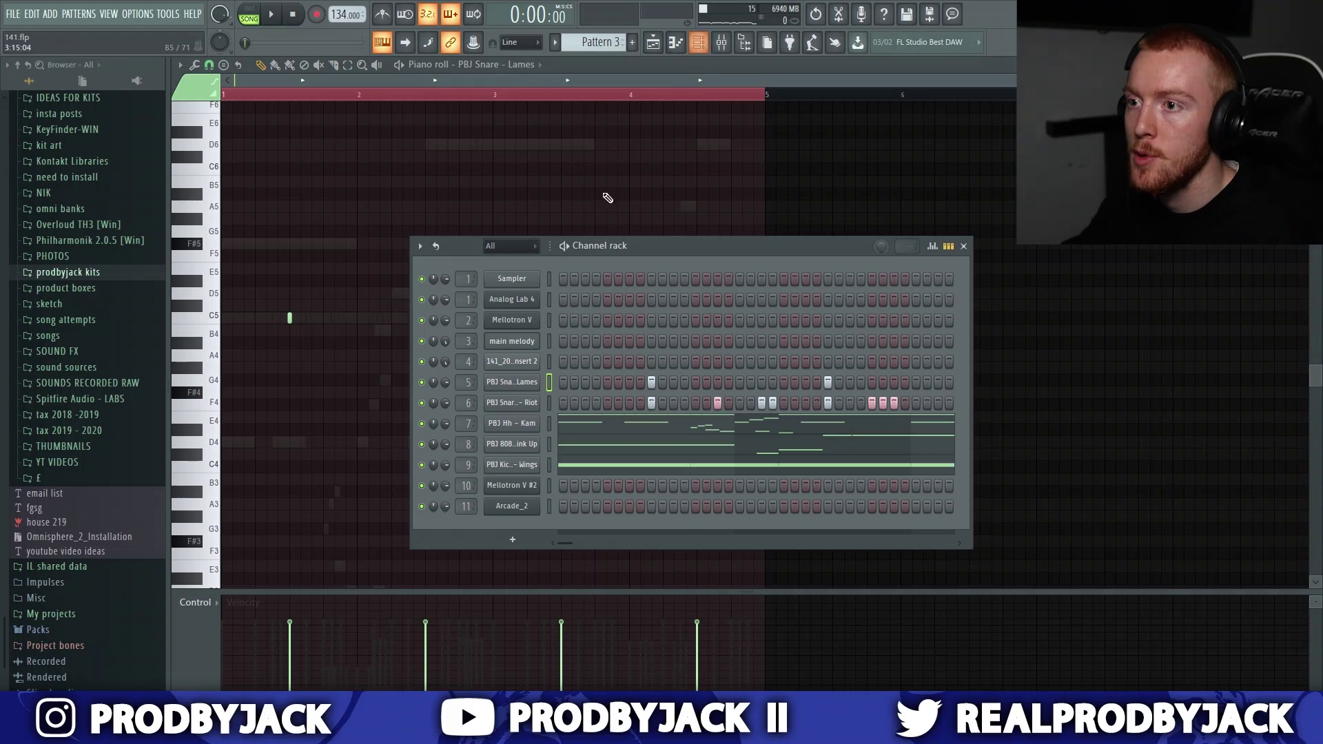
right_click(530, 455)
left_click(554, 464)
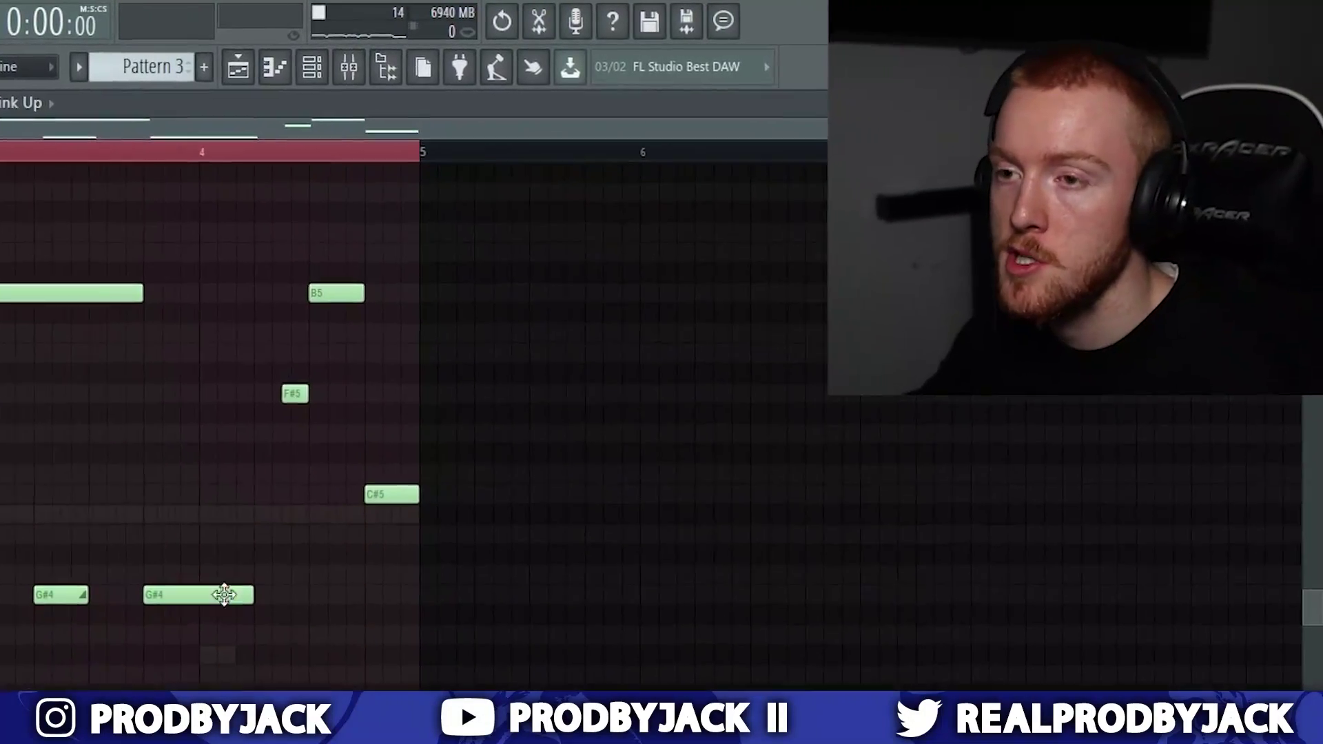
key("space")
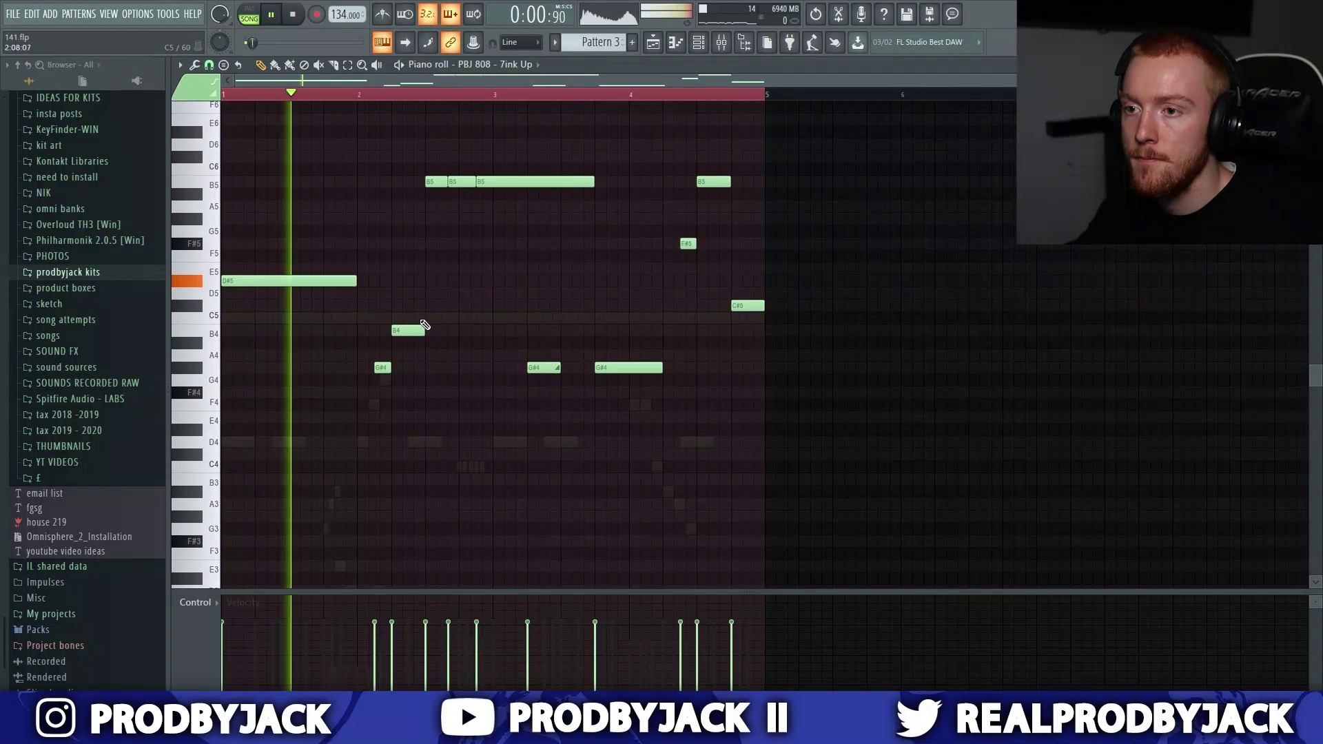
scroll(425, 324, "up", 1)
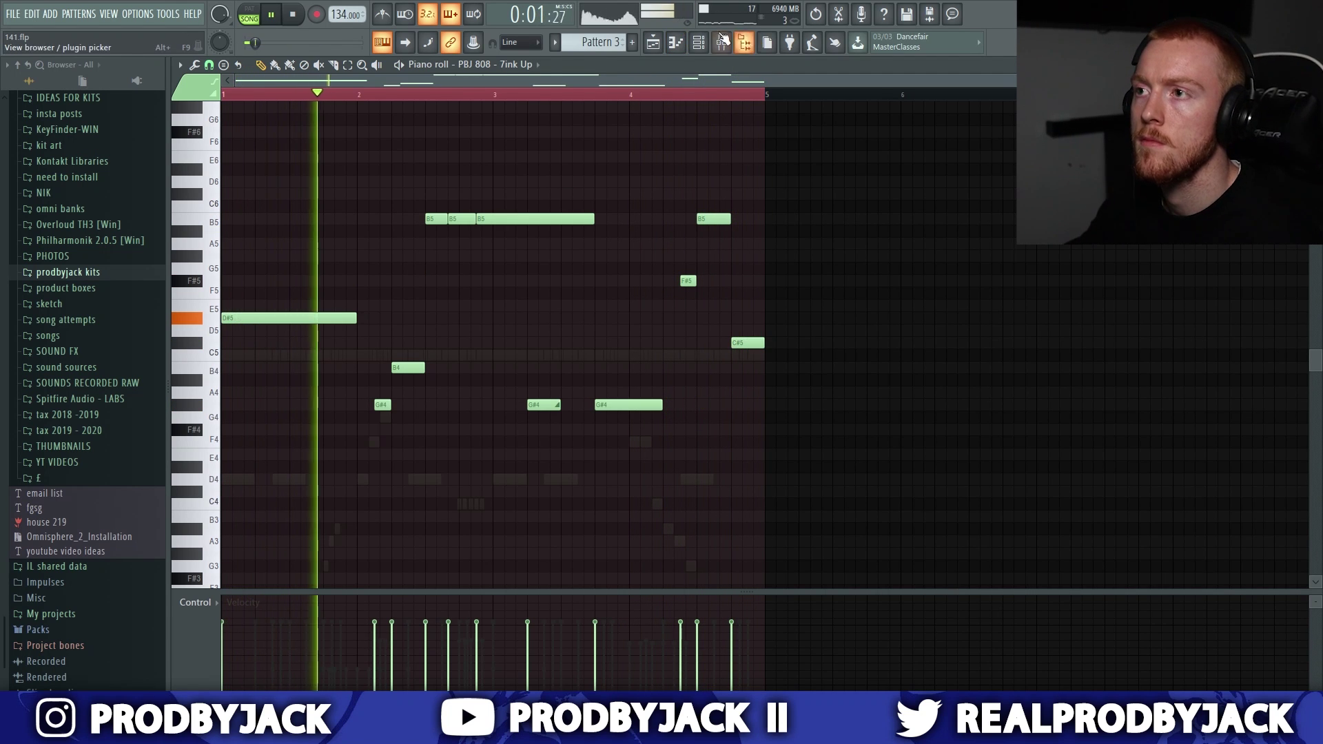
Step: Add FabFilter Pro-Q 3 to Insert 11 and cut the low frequencies of the Arcade_2 layer
left_click(699, 44)
right_click(647, 162)
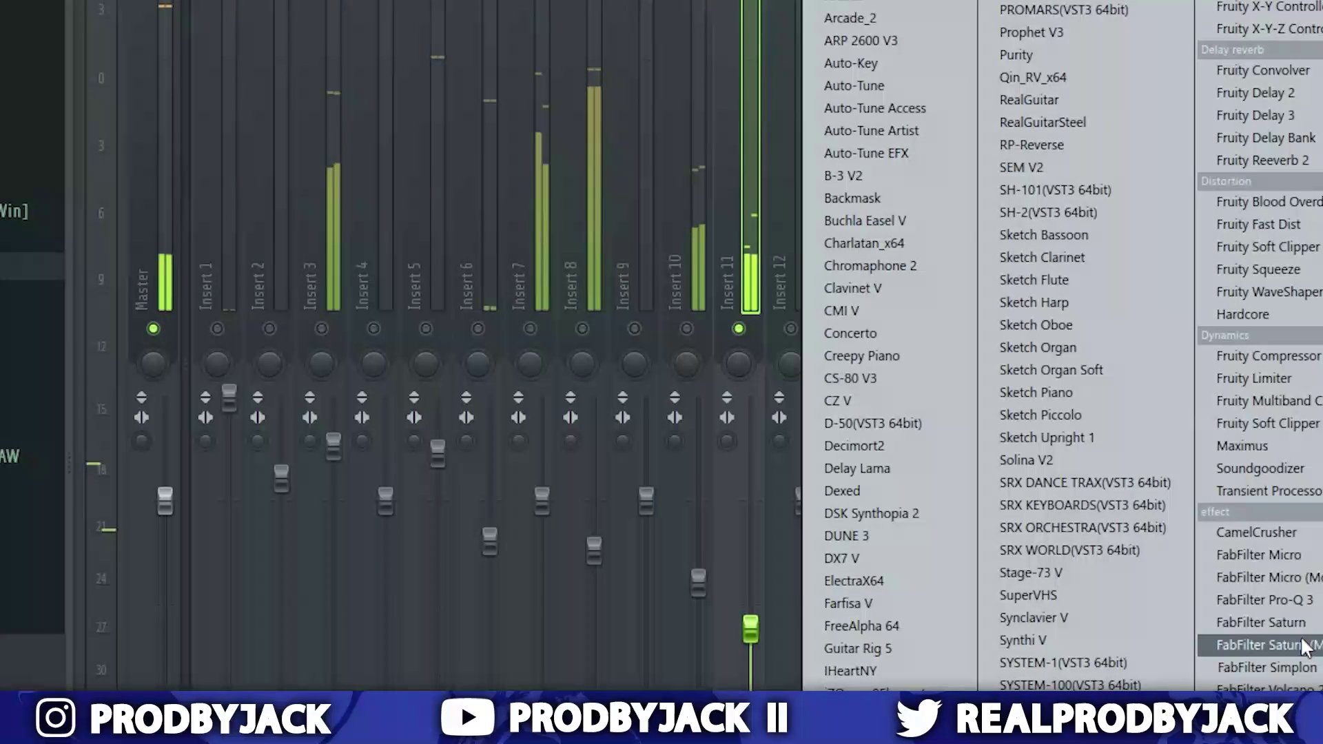
left_click(1254, 644)
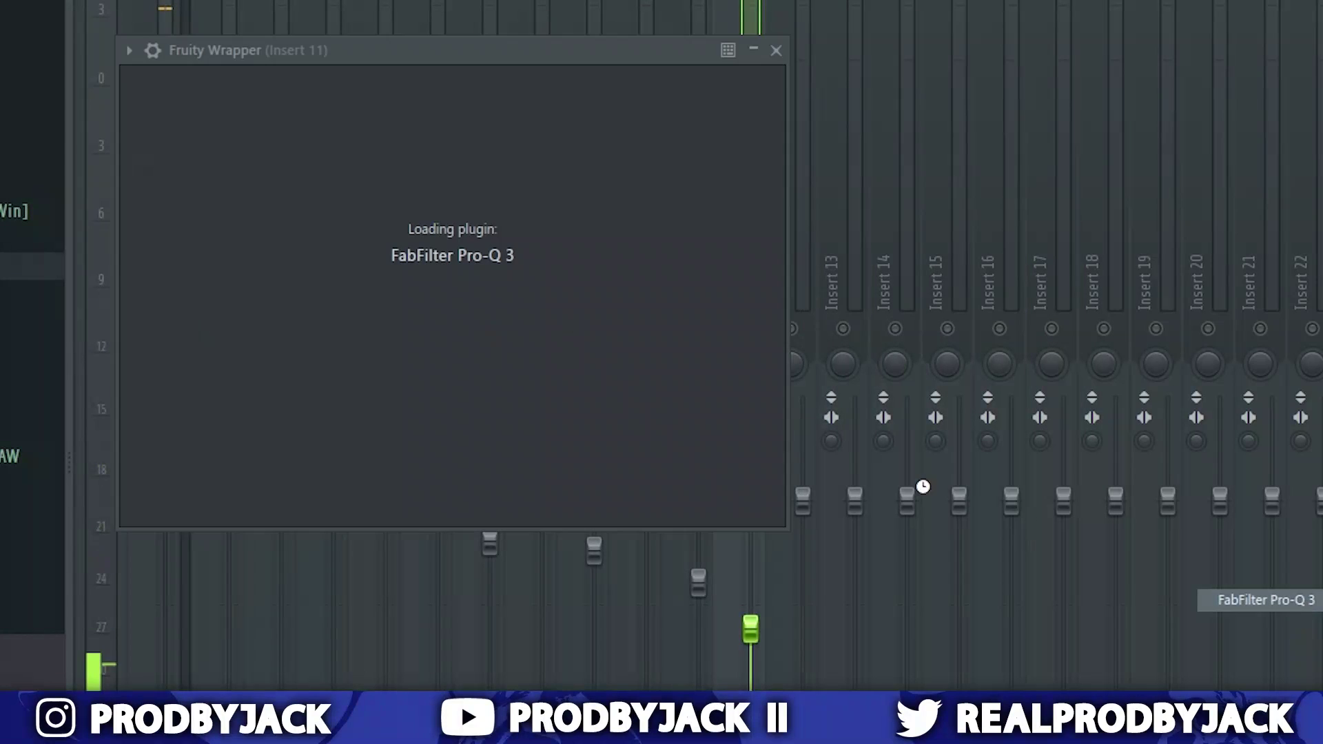
left_click(202, 305)
left_click_drag(201, 305, 545, 306)
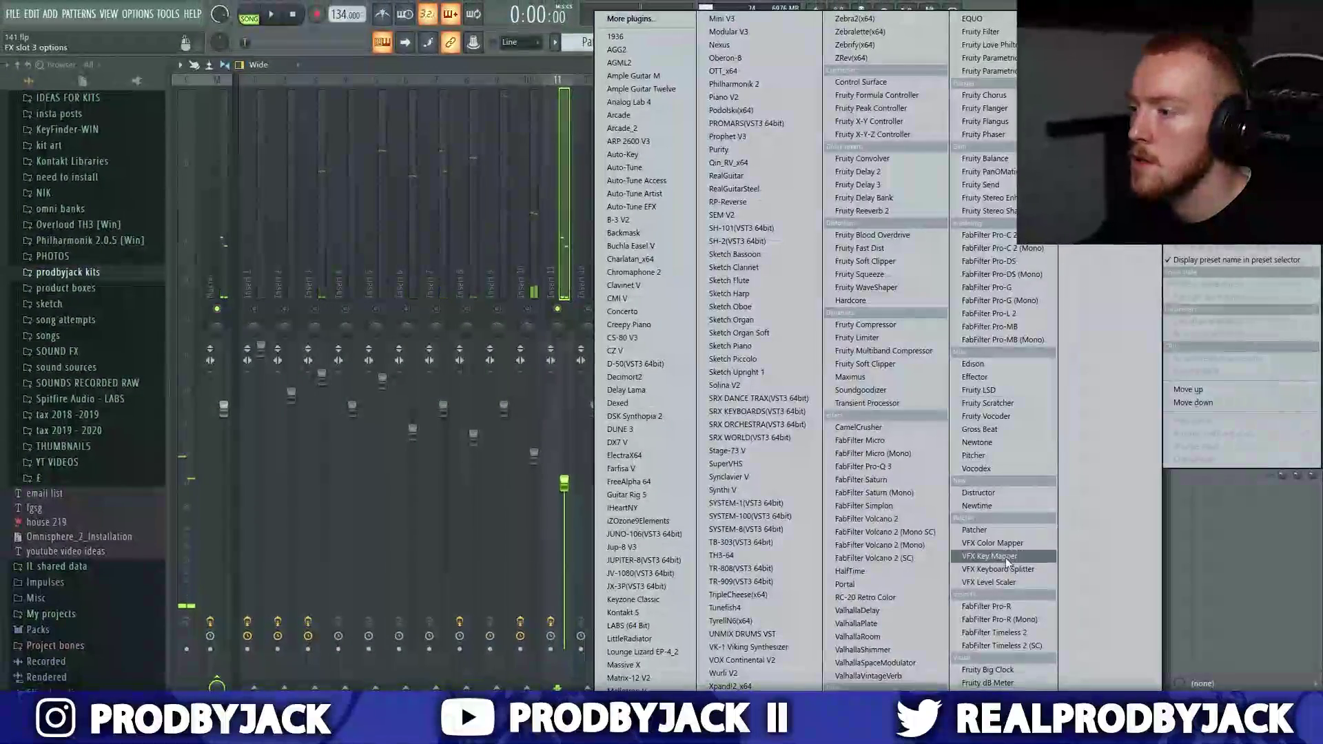
Step: Add Gross Beat to Insert 11 with the 1 Beat Gate volume preset and listen to the gated sound
left_click(979, 429)
left_click(296, 383)
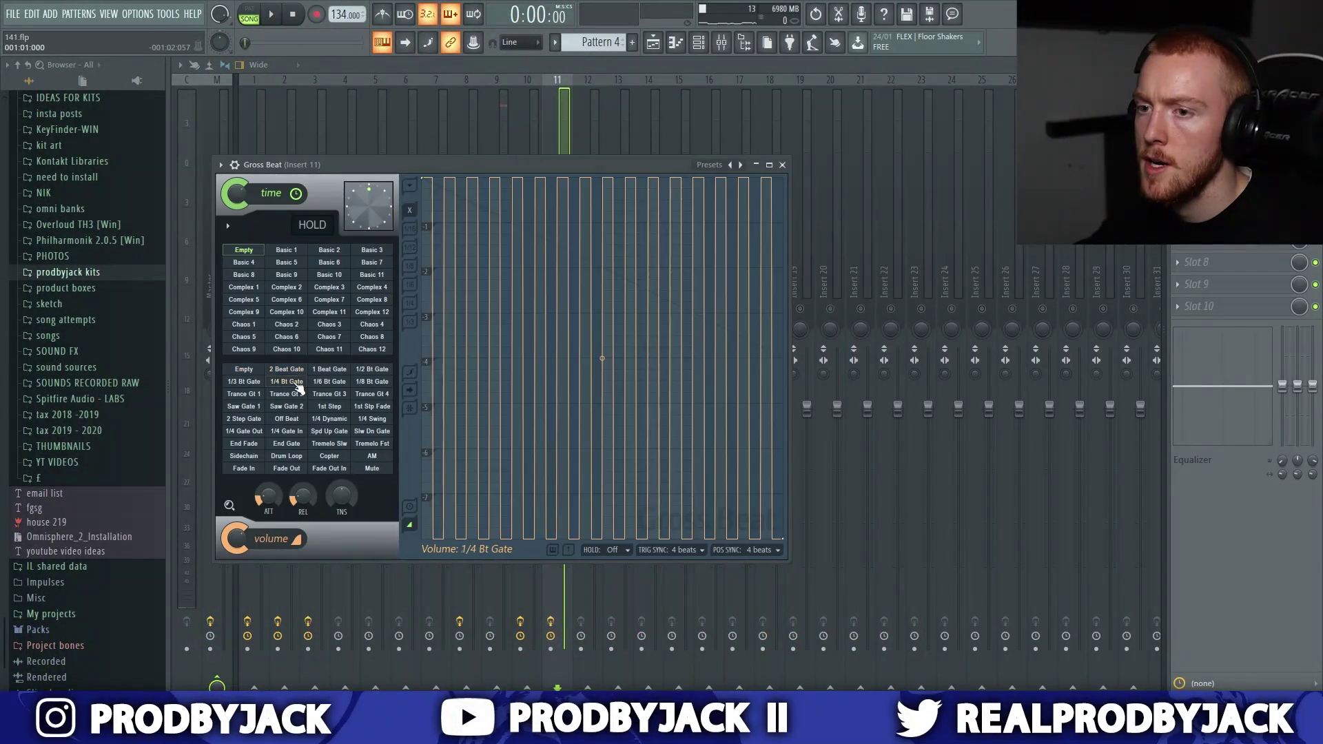
left_click(321, 371)
key("space")
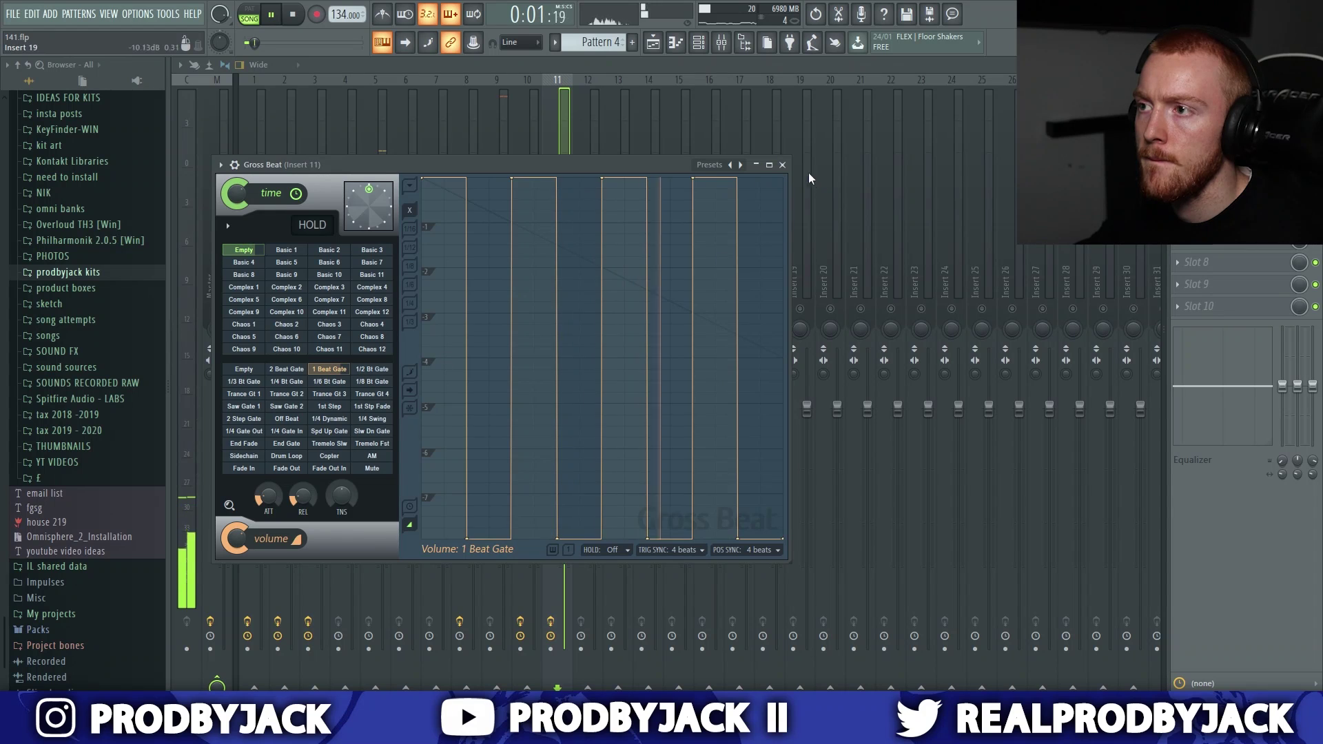
left_click(782, 166)
Step: Add ValhallaVintageVerb to Insert 11 with a 60% mix, 3.31 s decay and 340 Hz low cut
left_click(1178, 174)
left_click(868, 676)
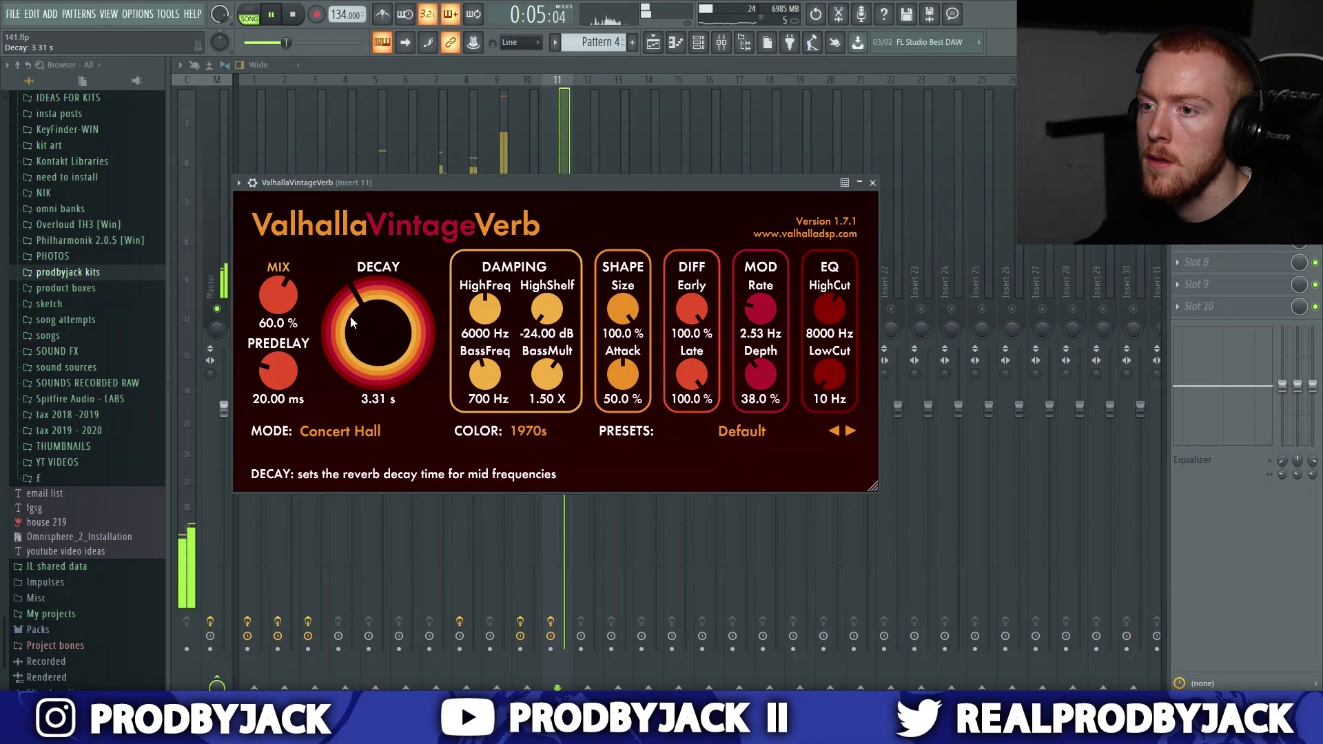
left_click_drag(624, 183, 892, 189)
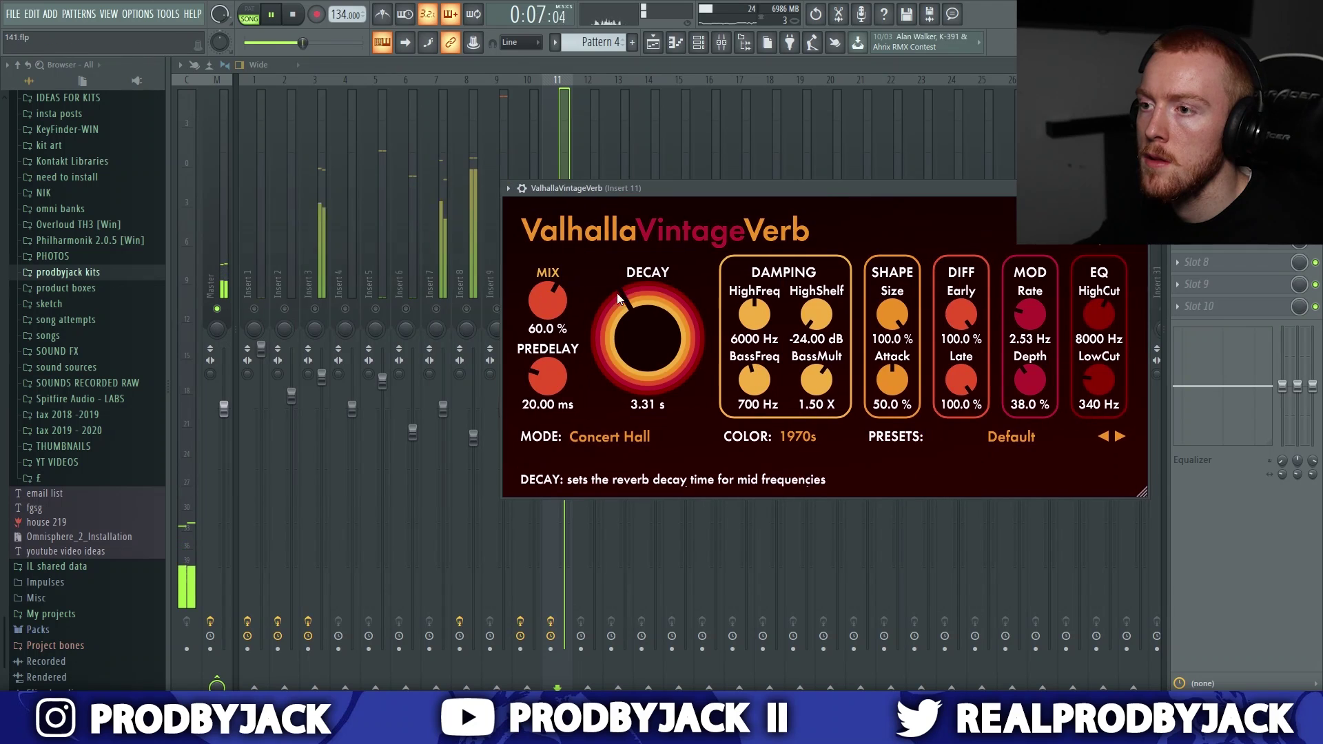
key("Escape")
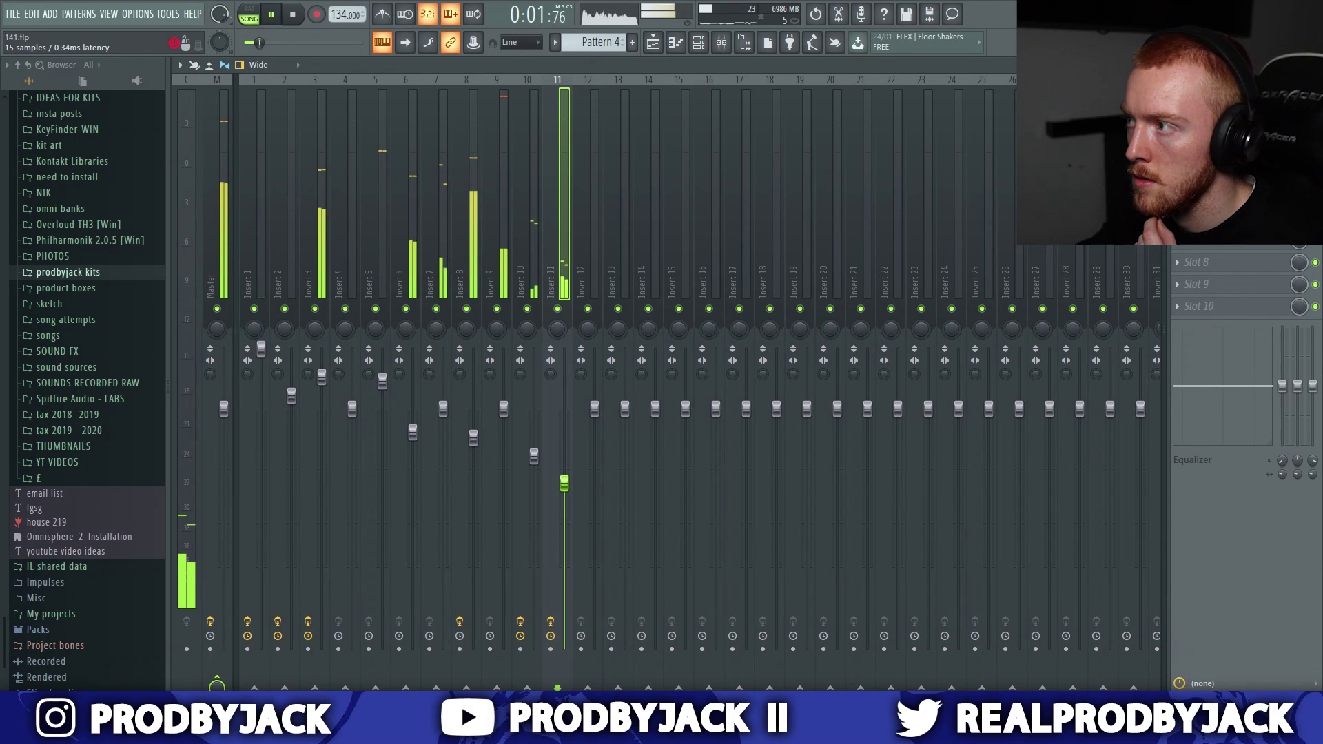
left_click(1227, 152)
left_click(768, 166)
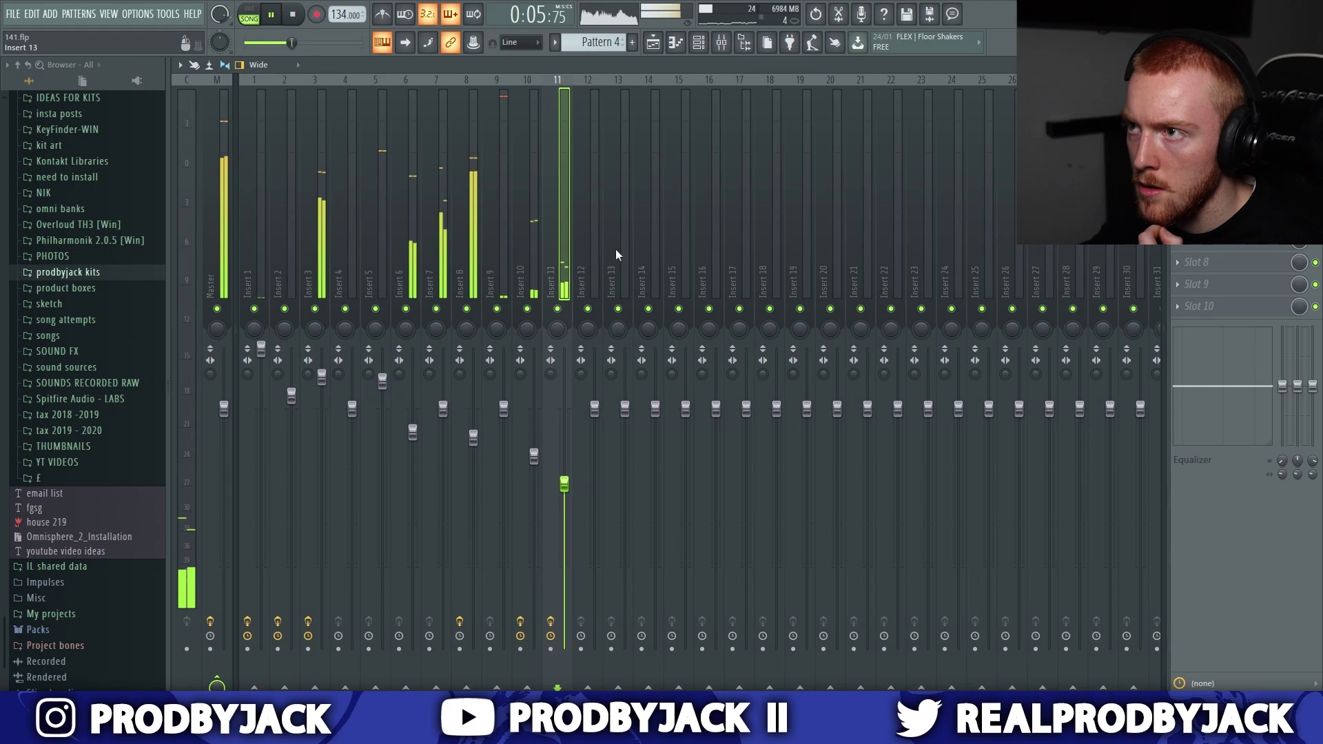
Step: Start an Arcade_2 #2 melody in Pattern 6 with a B5 note followed by two A5 notes in bar 1
left_click(676, 42)
left_click(653, 42)
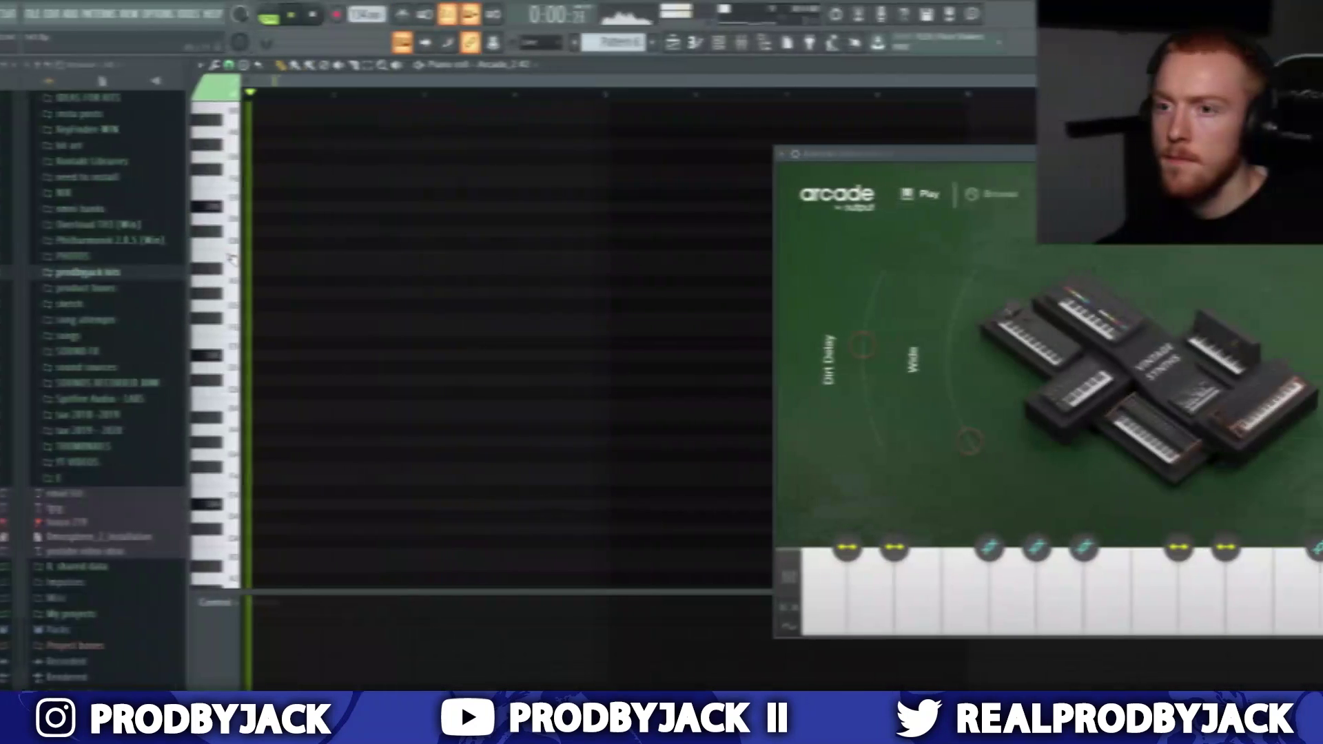
key("space")
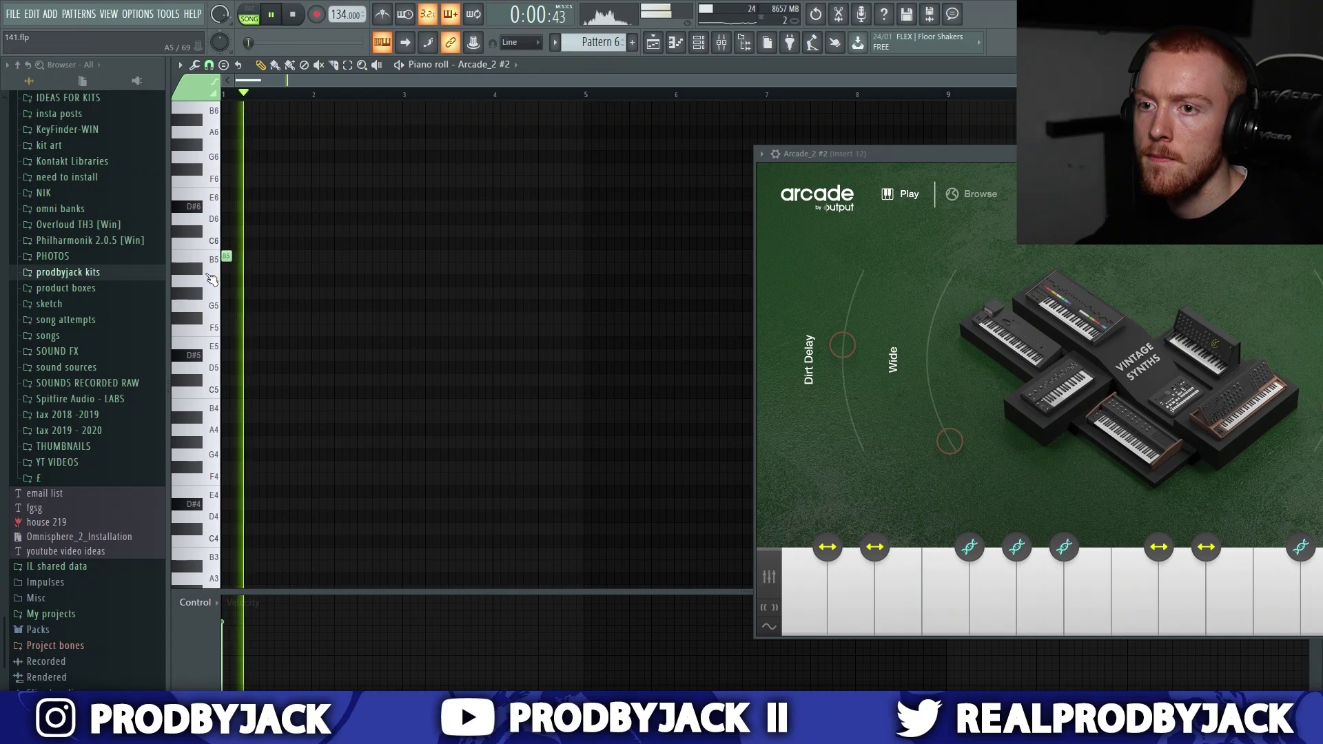
key("space")
key("space")
left_click(254, 285)
key("space")
scroll(254, 289, "up", 4)
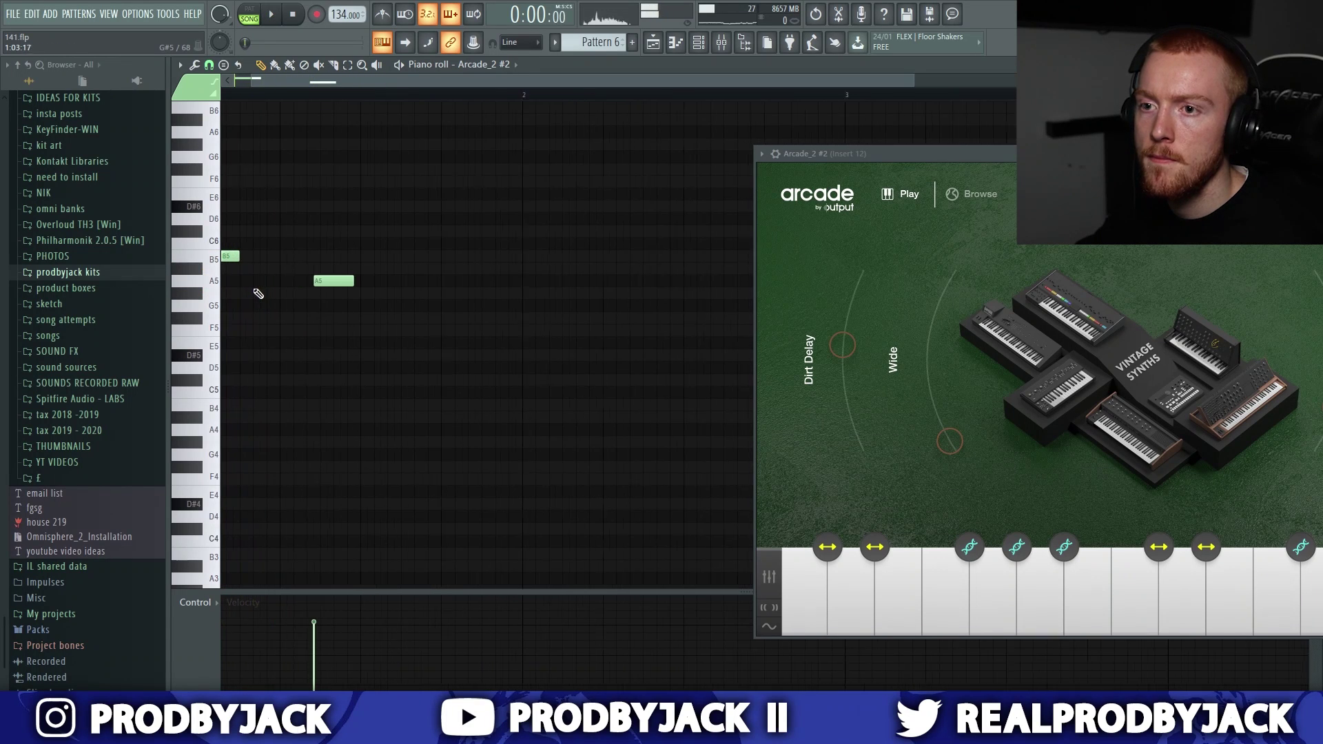
left_click_drag(331, 287, 339, 284)
scroll(339, 285, "down", 1)
left_click(391, 281)
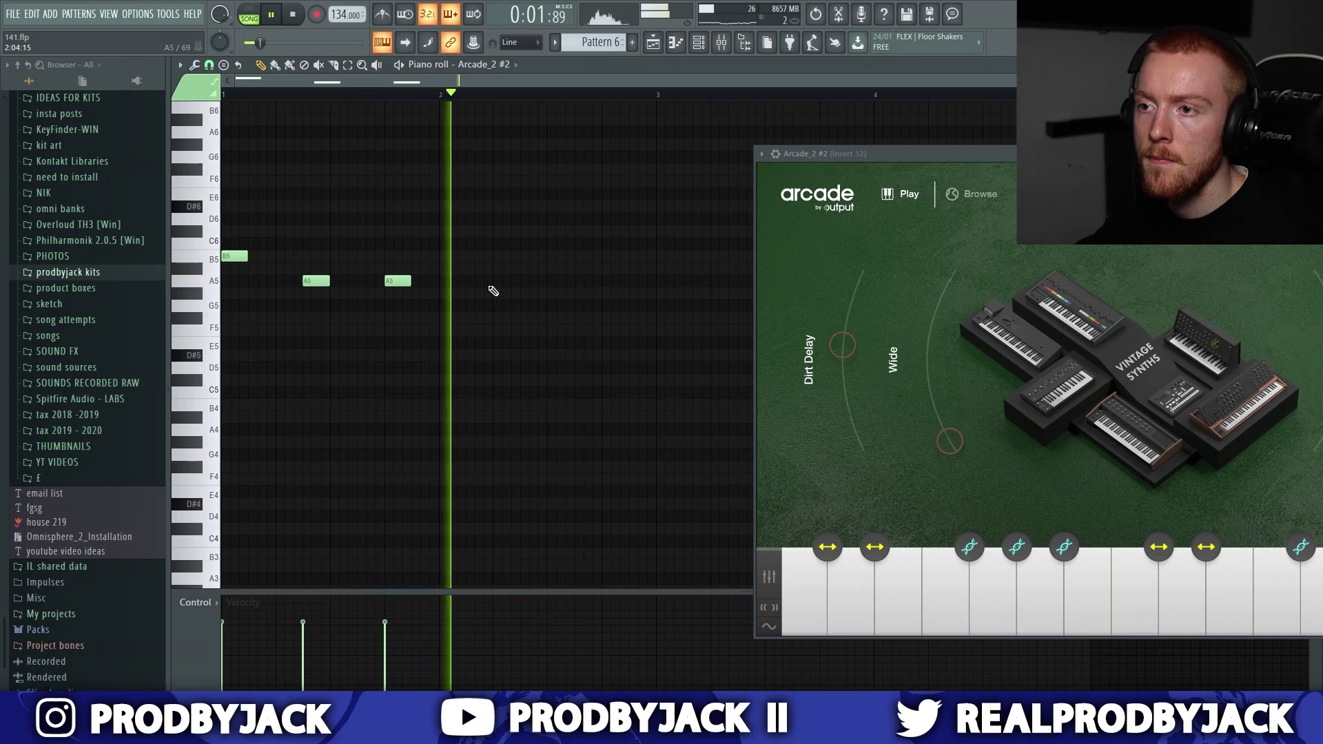
Step: Shift the copied Arcade_2 #2 phrase to bar 3 and place bar-long A4, G4, F4 and G4 notes across bars 1 to 4
scroll(513, 316, "down", 1)
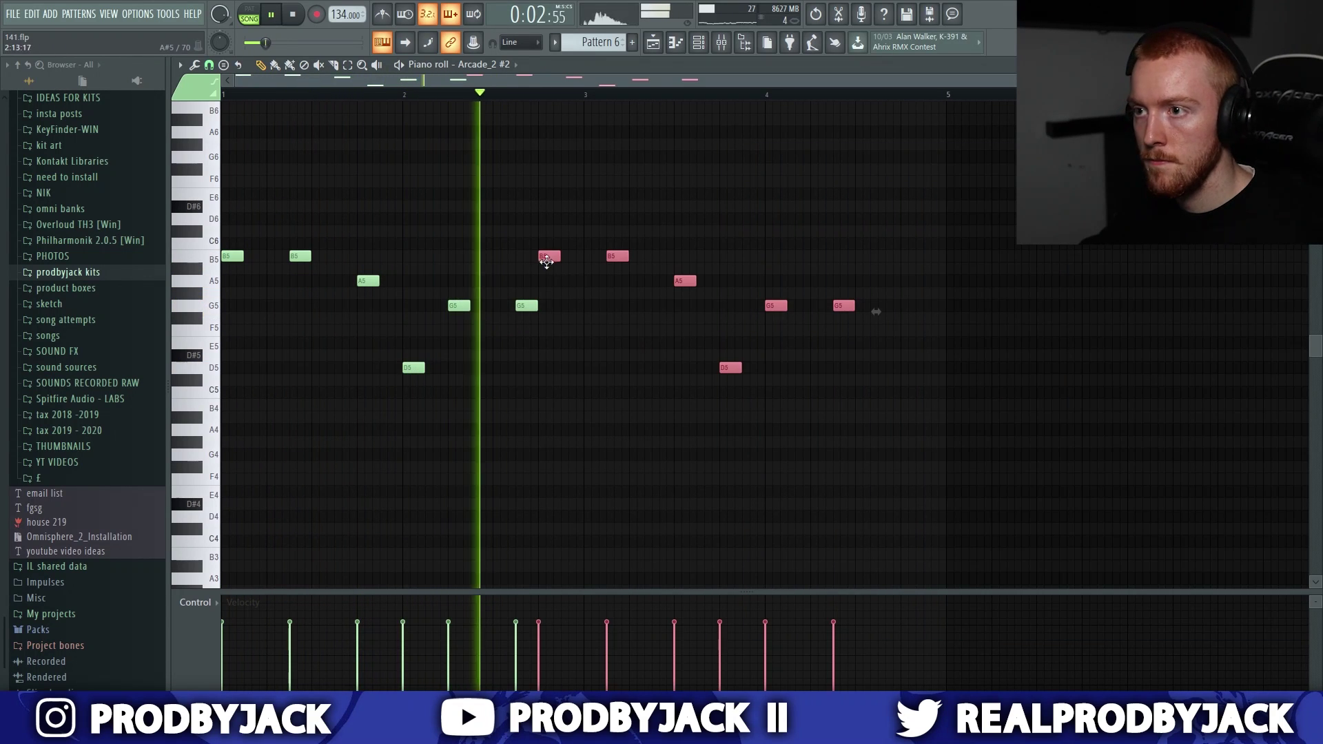
key("shift+Right")
key("space")
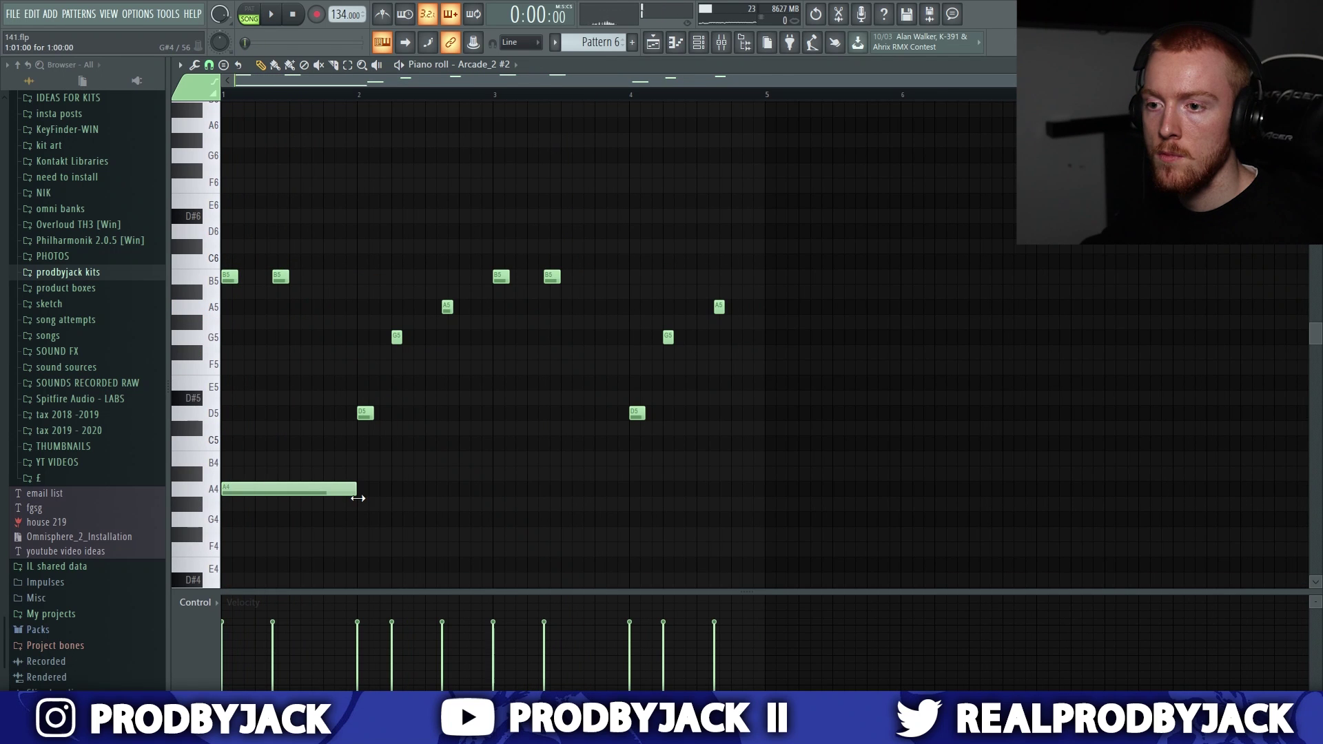
left_click(362, 518)
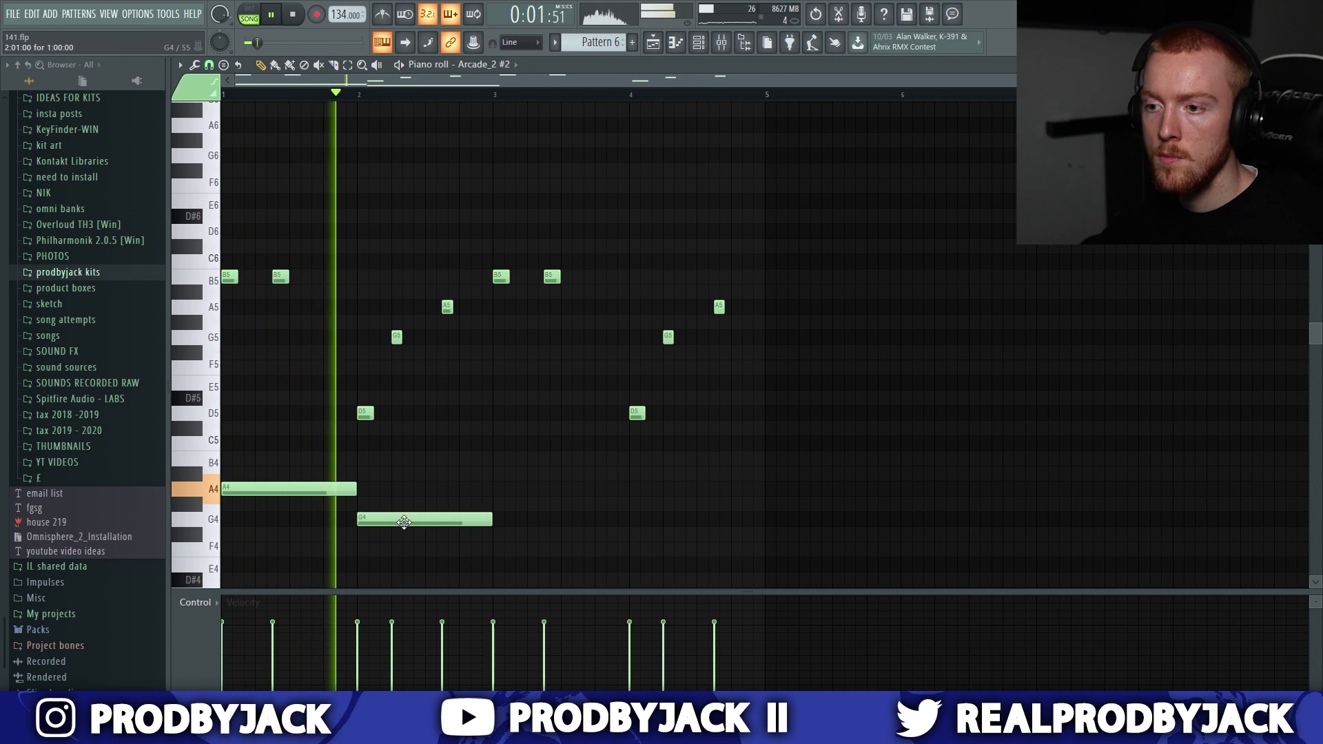
scroll(517, 551, "down", 3)
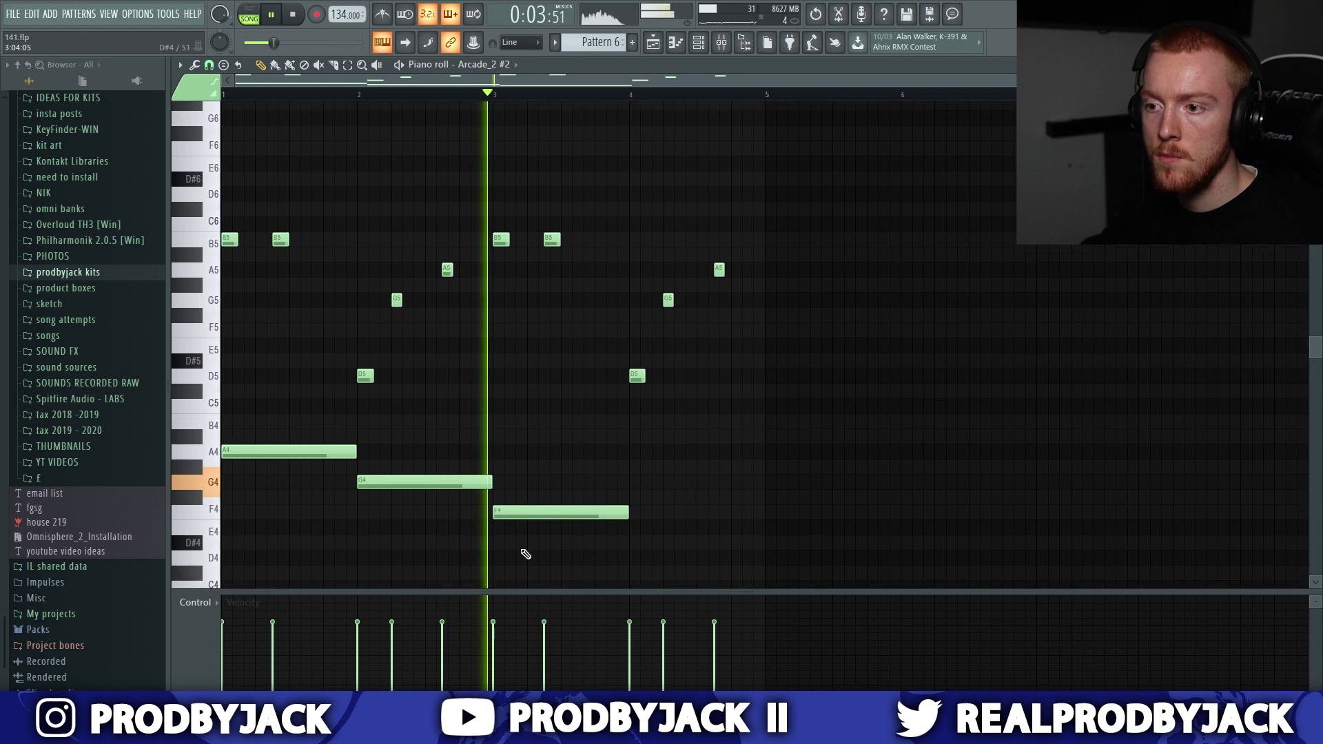
left_click(633, 474)
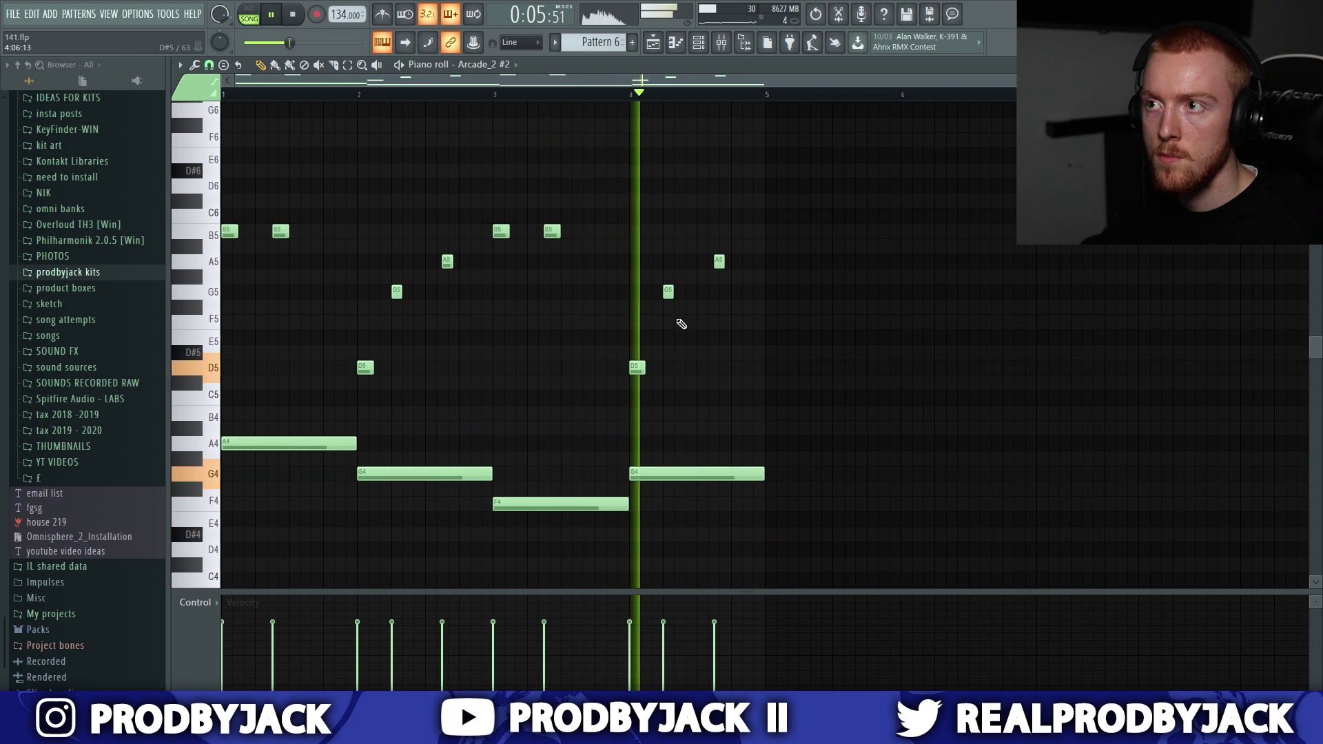
Step: Shape Insert 12 in FabFilter Pro-Q 3 with a 30 dB/oct low cut and a 12 dB/oct high cut at about 3155 Hz
left_click(699, 43)
left_click(699, 43)
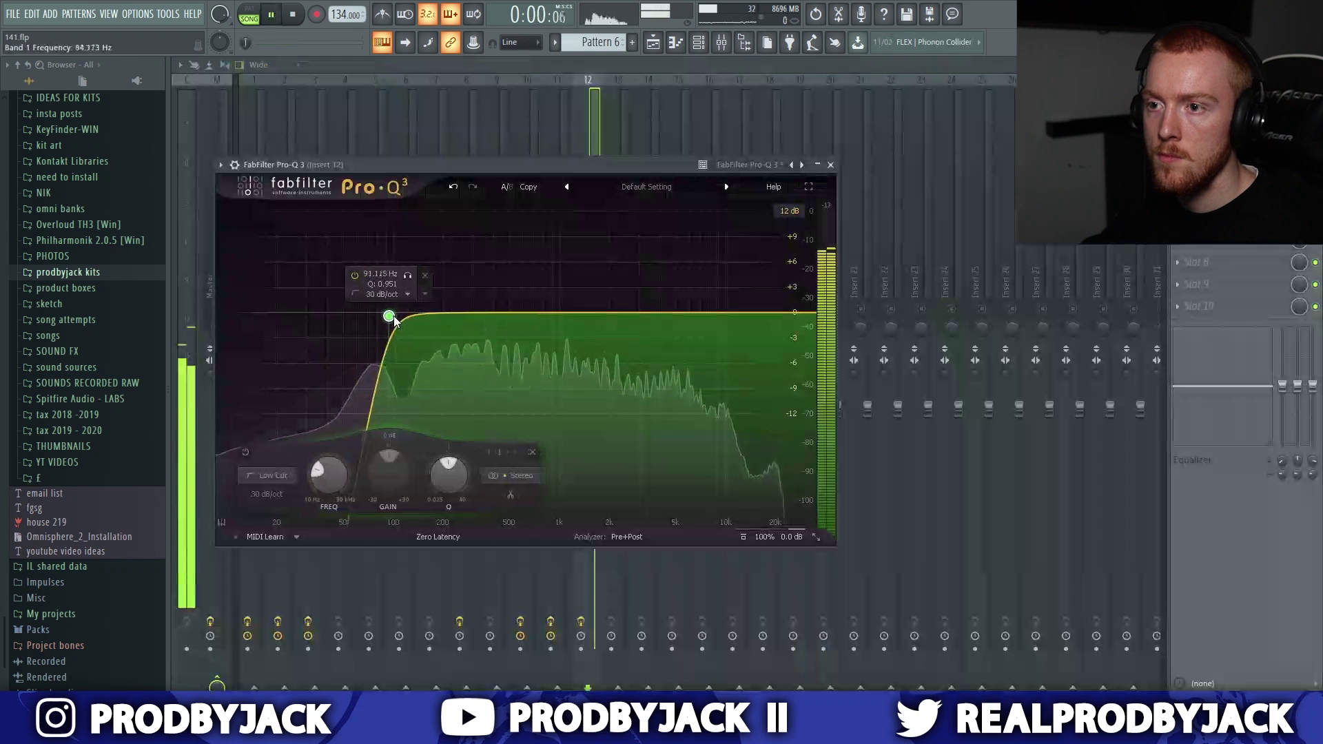
left_click_drag(387, 313, 414, 314)
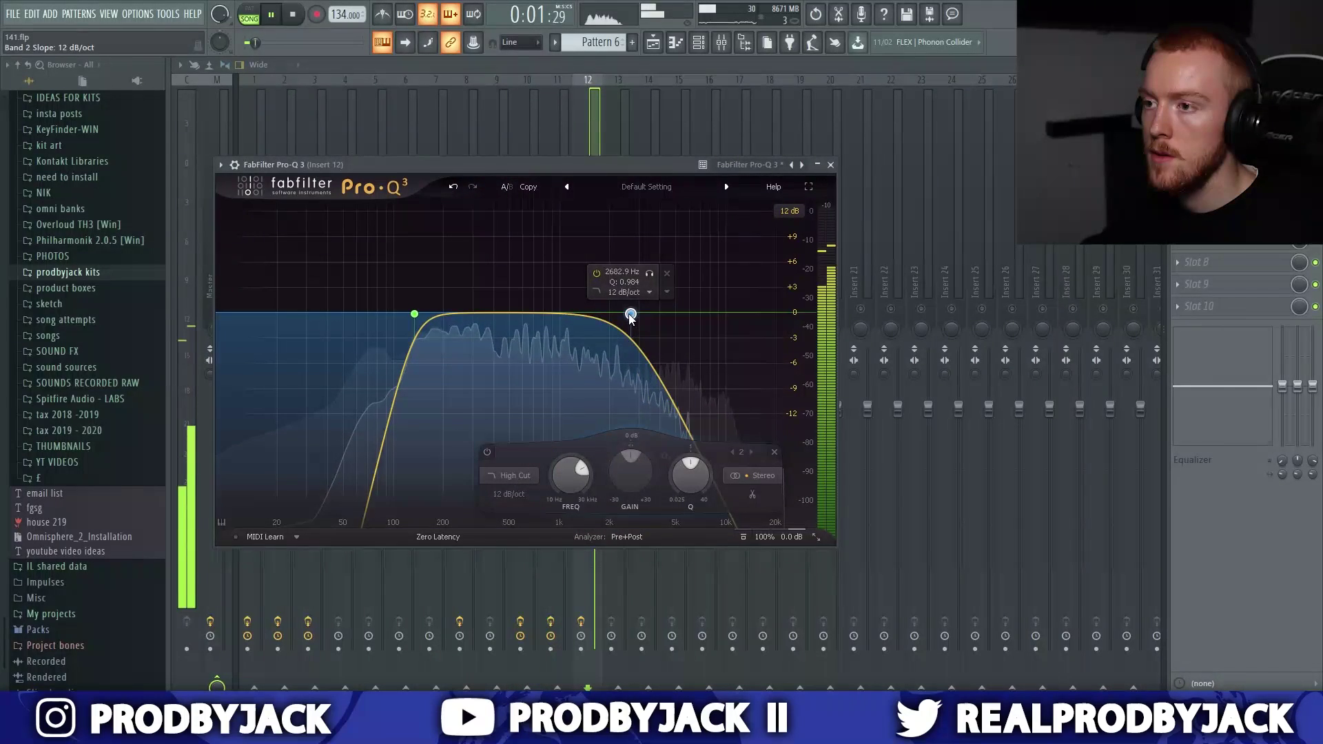
left_click_drag(630, 317, 642, 310)
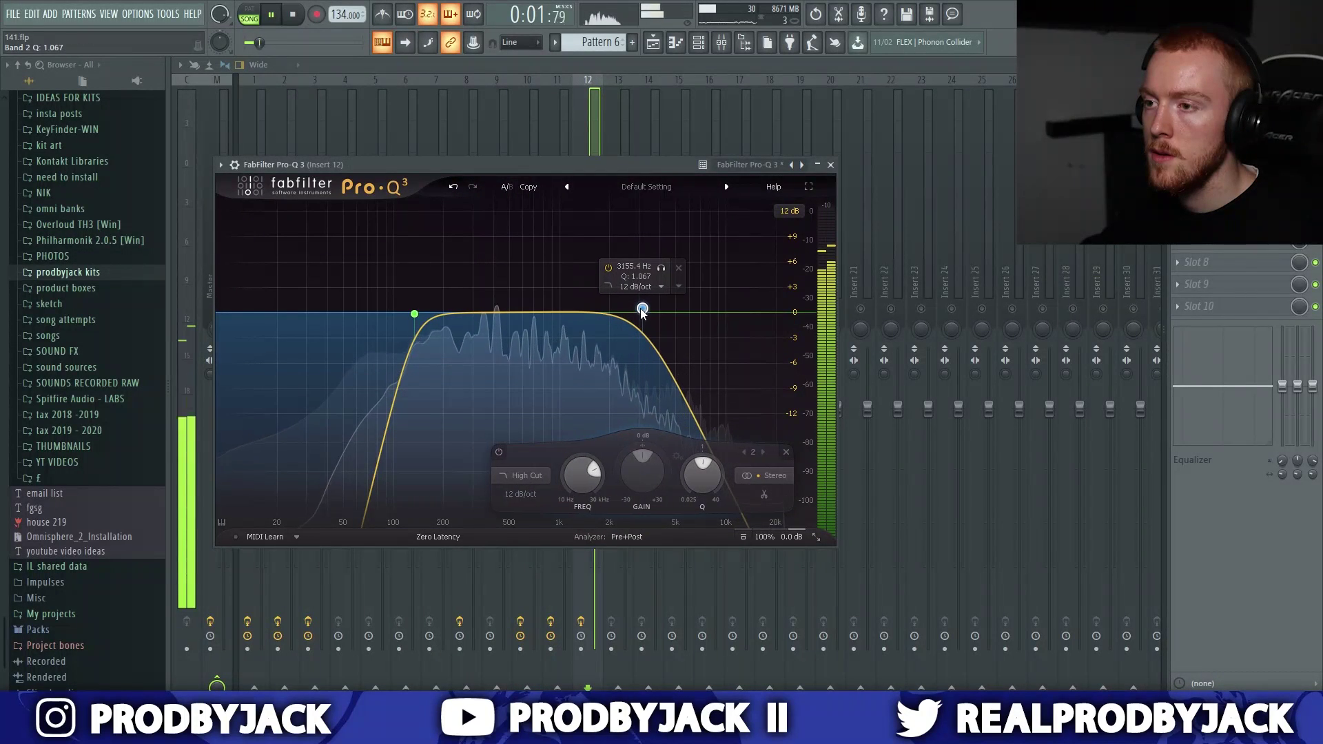
left_click(829, 165)
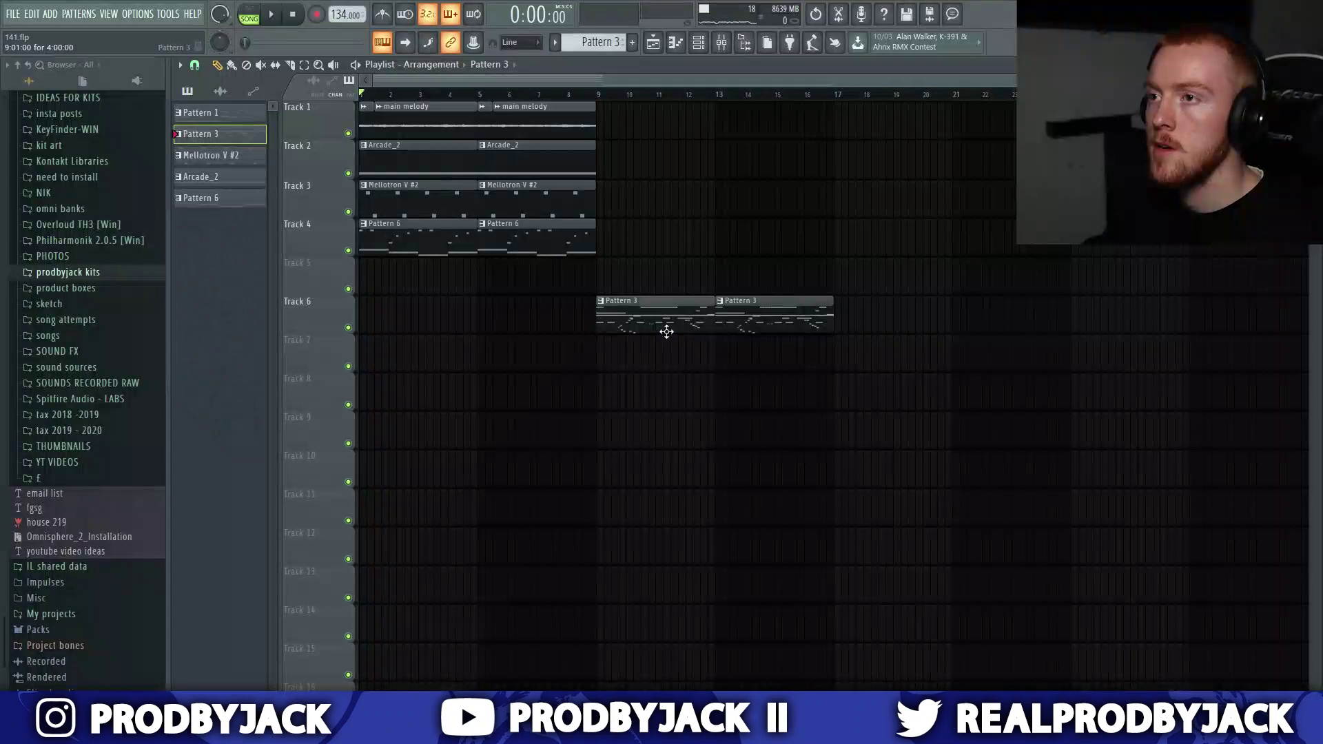
Step: Split Pattern 3 by channel into separate drum patterns
left_click(554, 43)
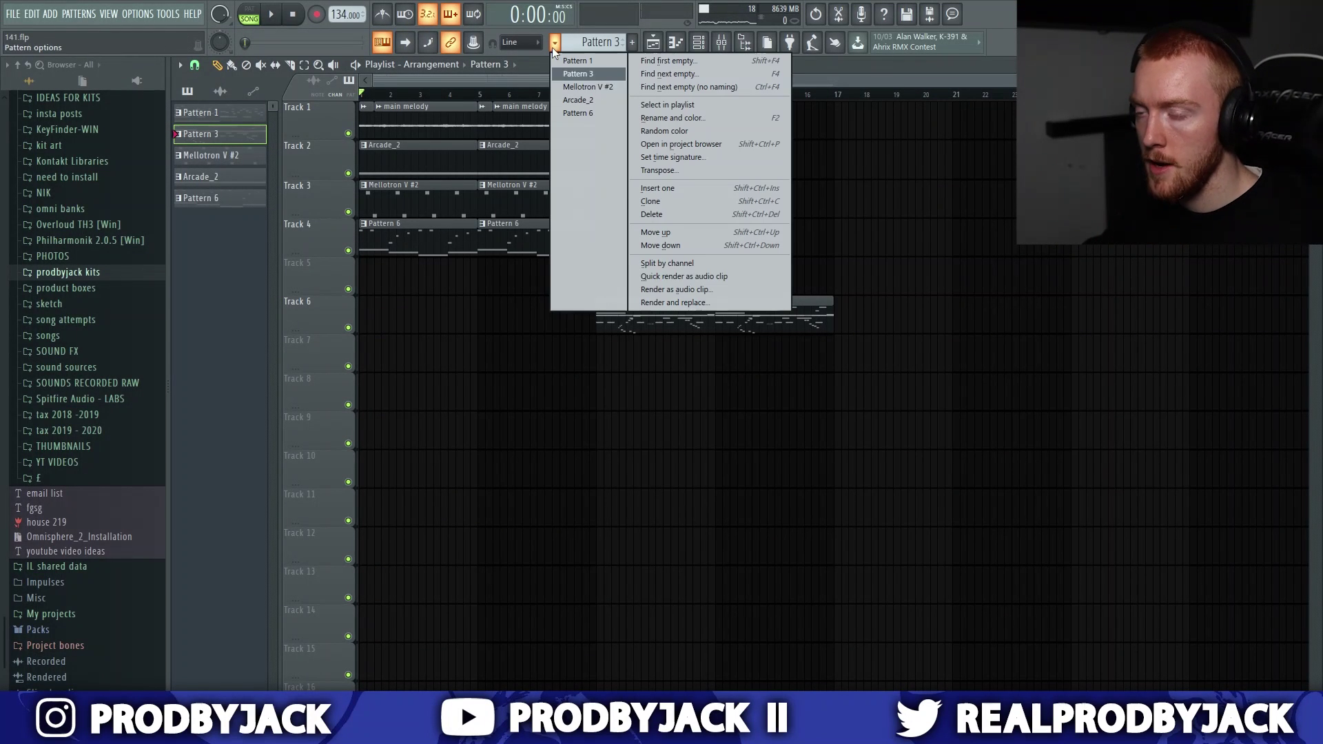
left_click(669, 264)
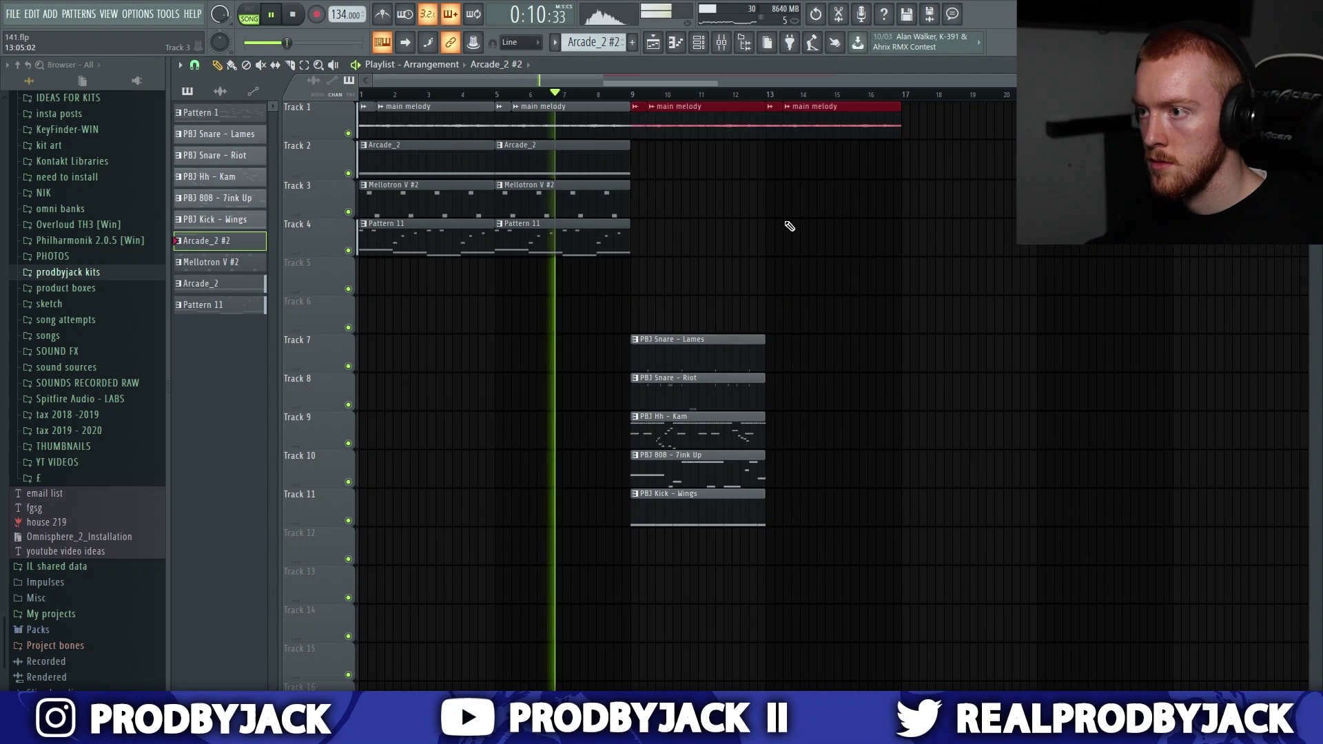
Step: Duplicate the drum and 808 clips on Tracks 7 to 11 so they fill bars 9 to 25
left_click_drag(773, 297, 720, 560)
key("ctrl+b")
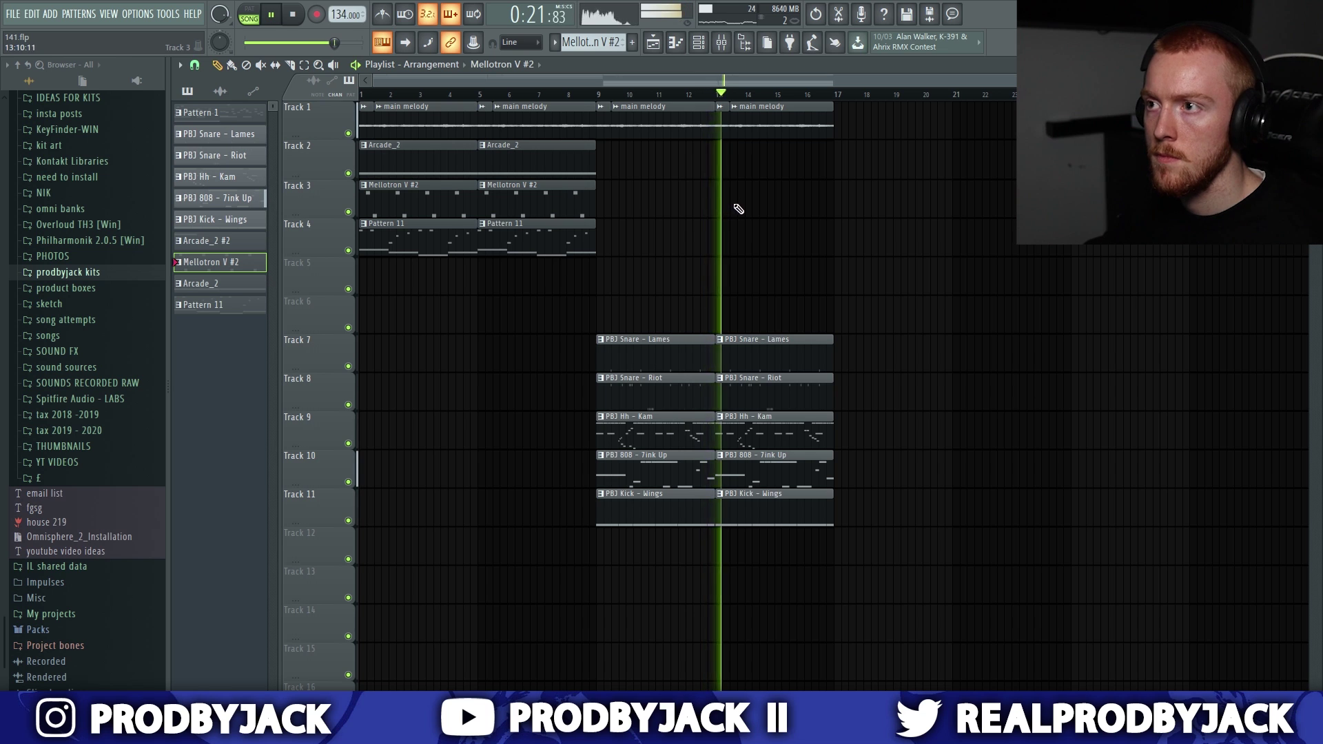
key("ctrl+b")
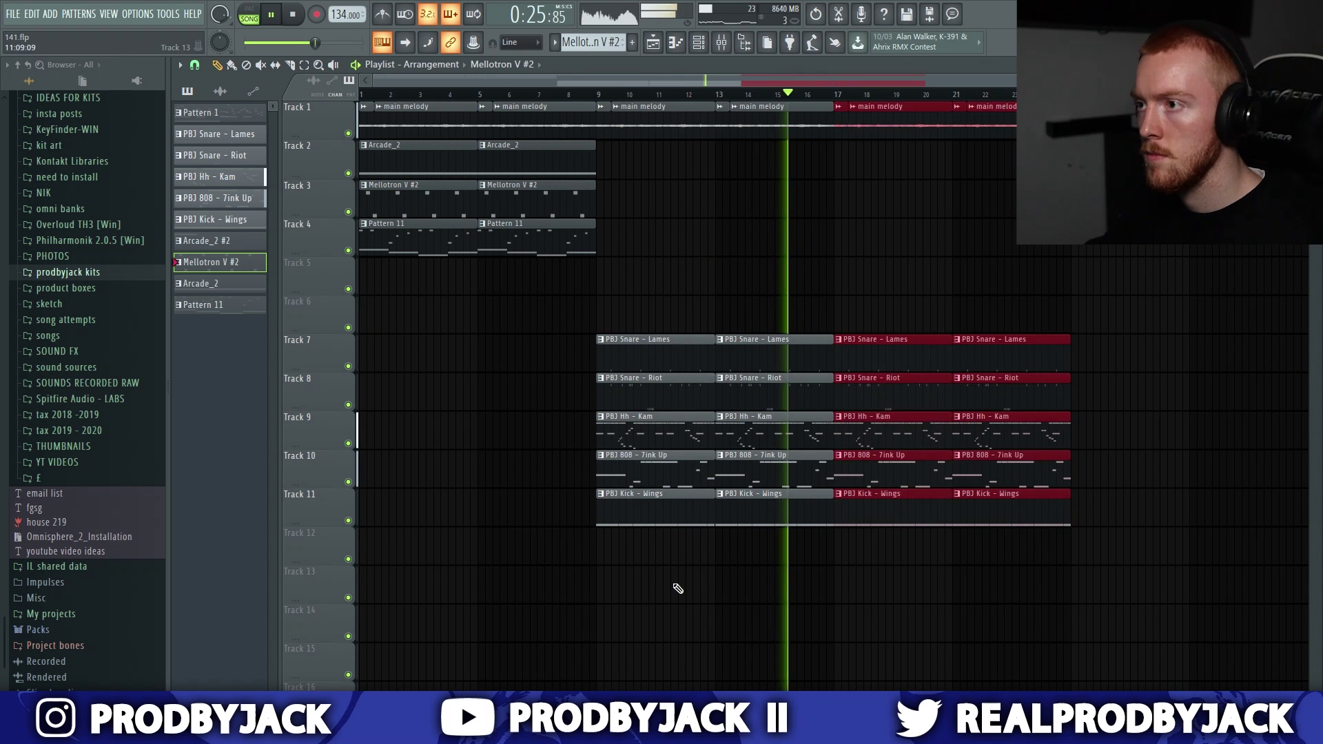
left_click(676, 587, "ctrl")
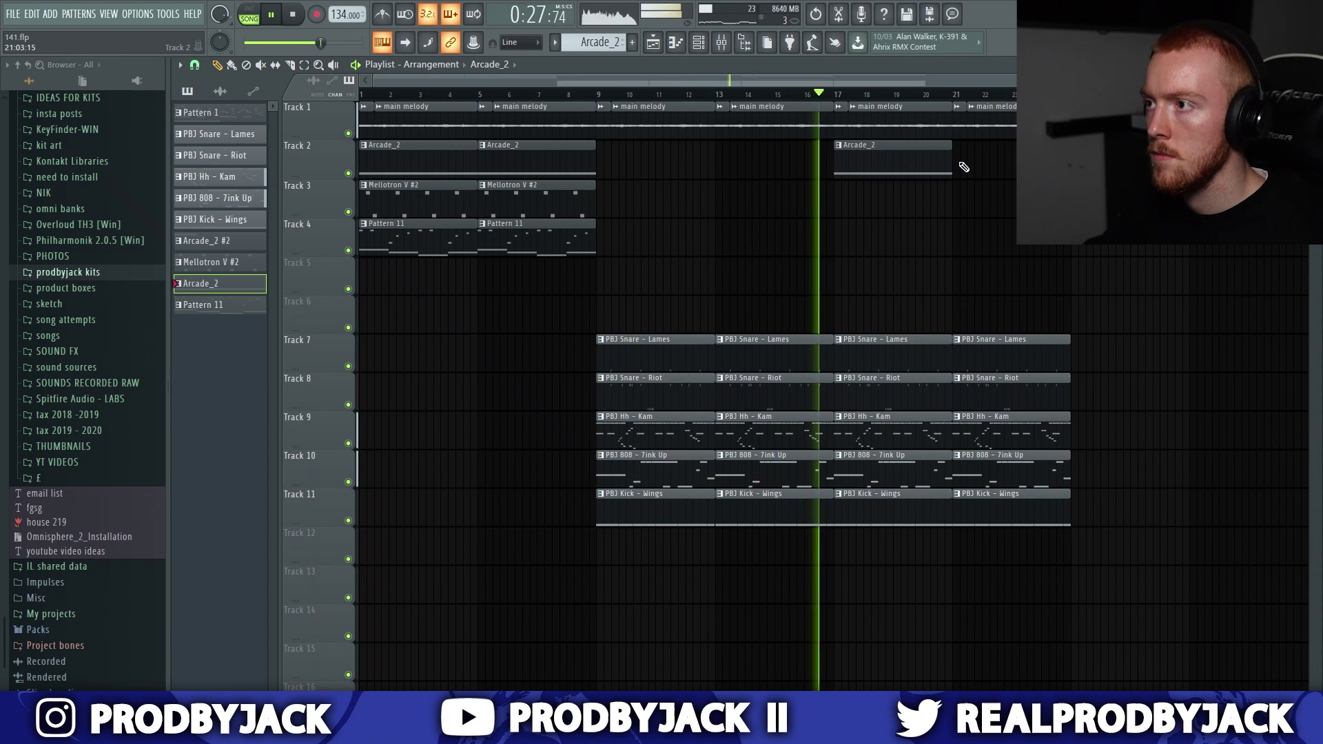
Step: Place Arcade_2 at bar 21 and Mellotron V #2 at bar 25, and extend the main melody past bar 25
left_click(961, 166)
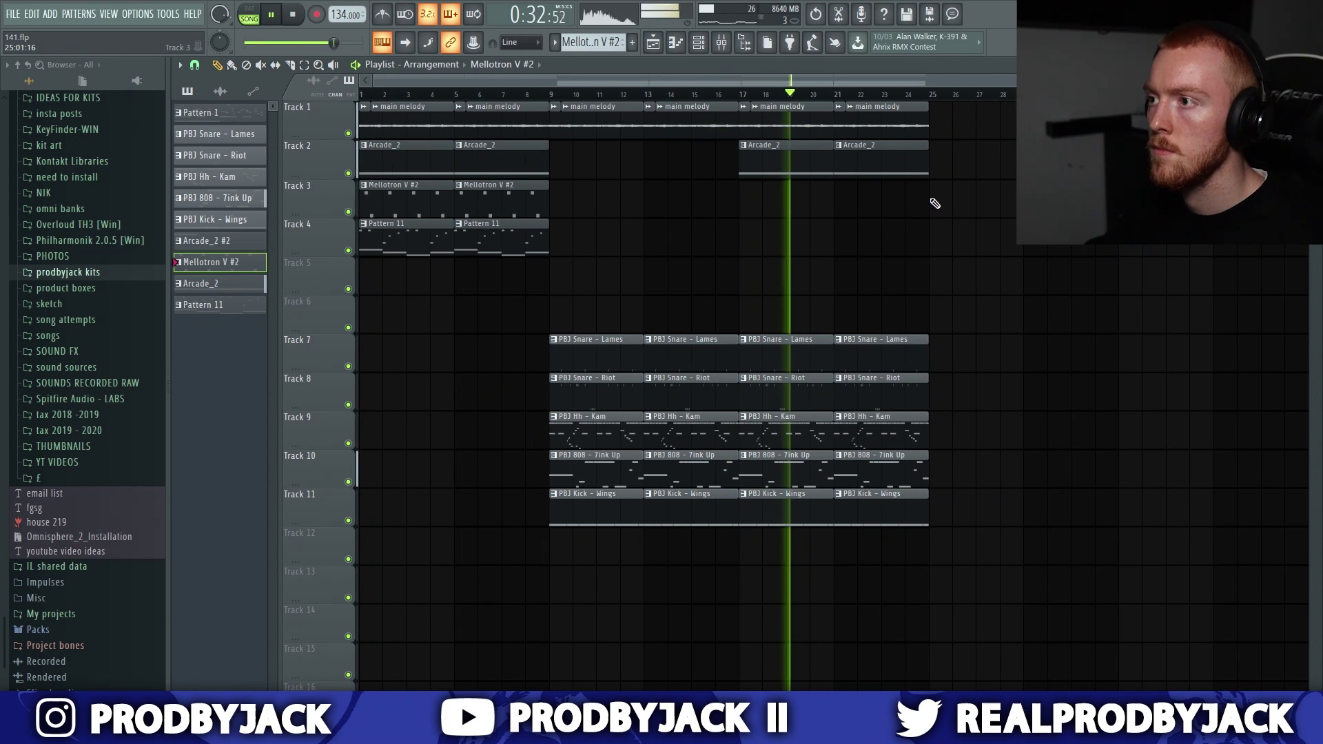
left_click(913, 202)
left_click_drag(792, 127, 563, 129)
key("ctrl+b")
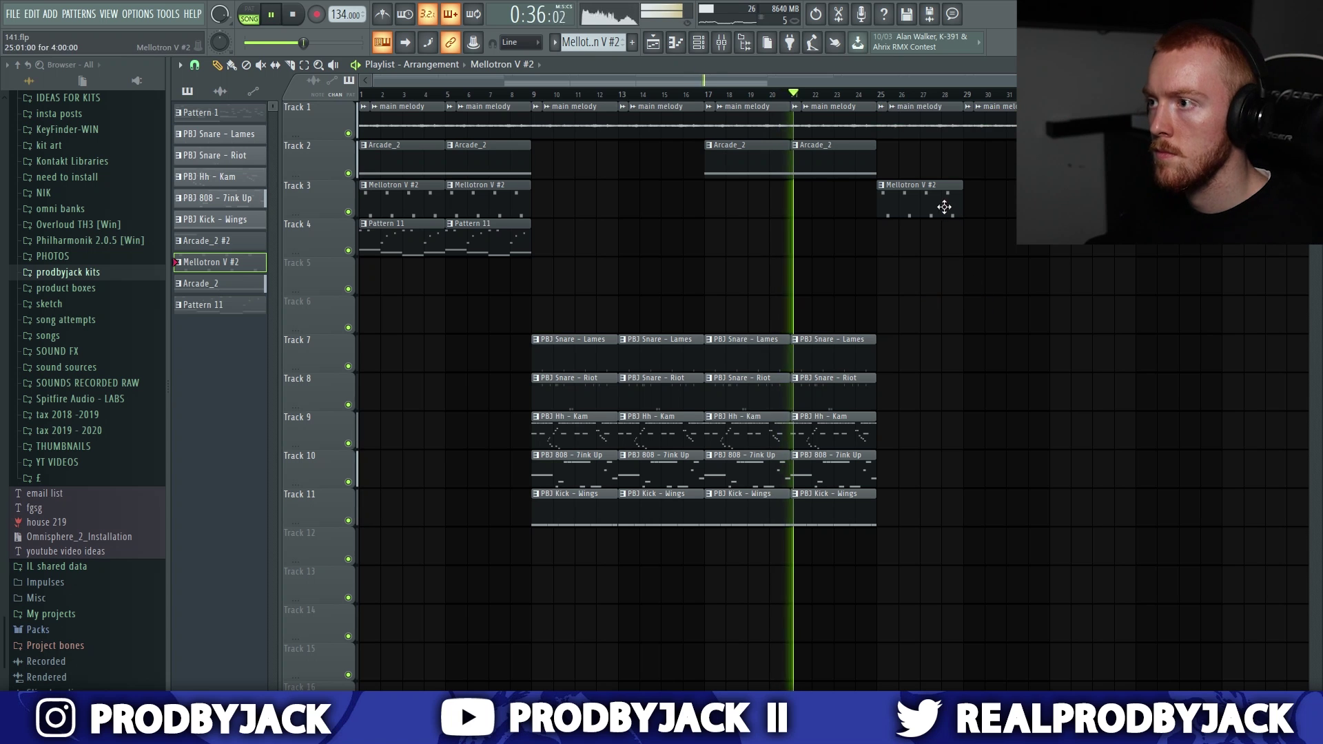
Step: Duplicate the snare, hi-hat, 808 and kick clips of bars 17 to 25 into bars 25 to 33
left_click_drag(926, 294, 607, 503)
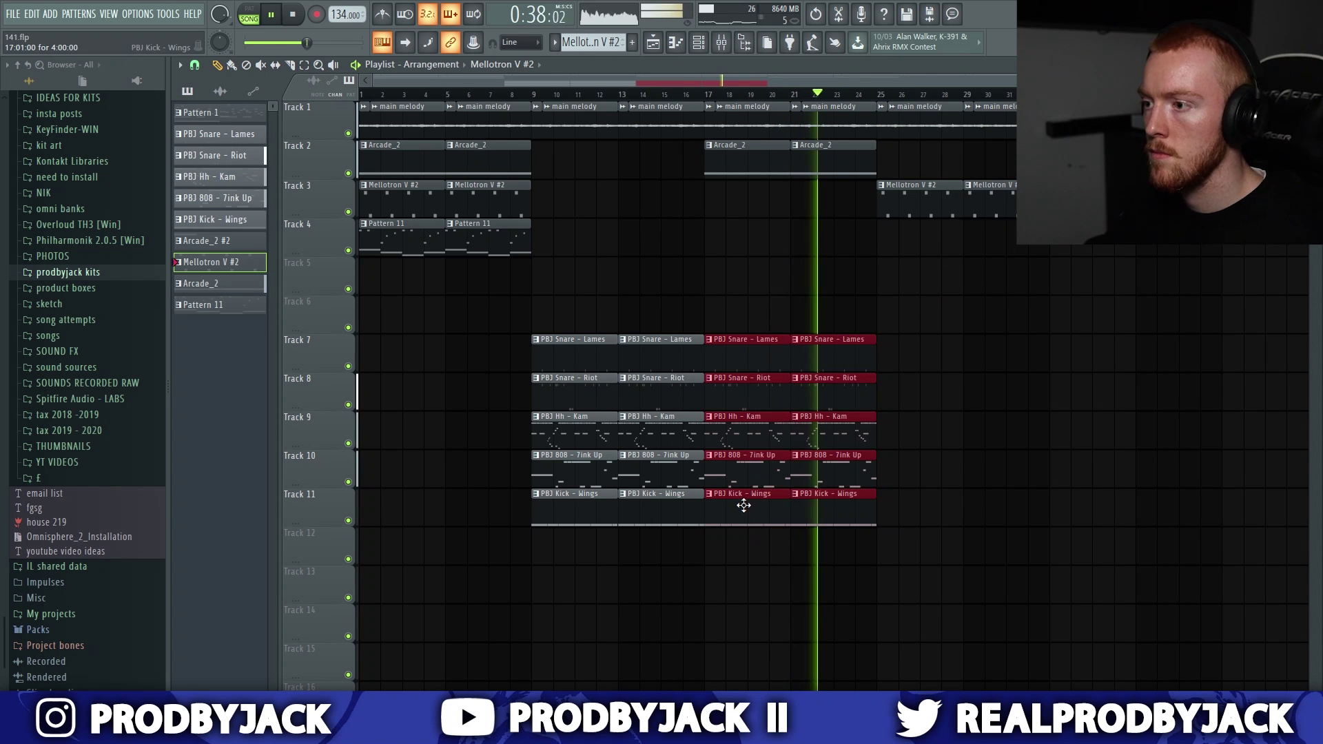
key("ctrl+b")
right_click(918, 505, "ctrl")
left_click(1165, 553, "ctrl")
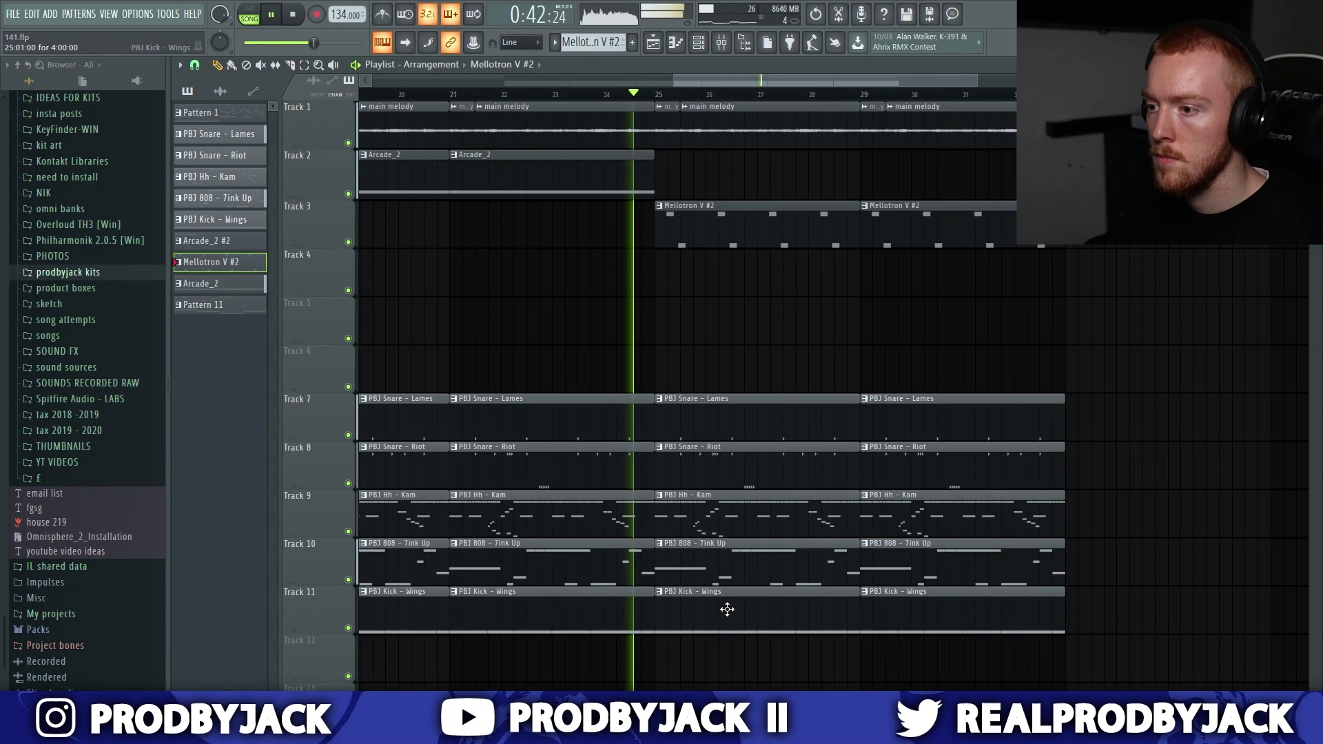
Step: Delete the 808 and kick clips on Tracks 10 and 11 from bars 25 to 33
right_click(726, 608)
right_click(724, 583)
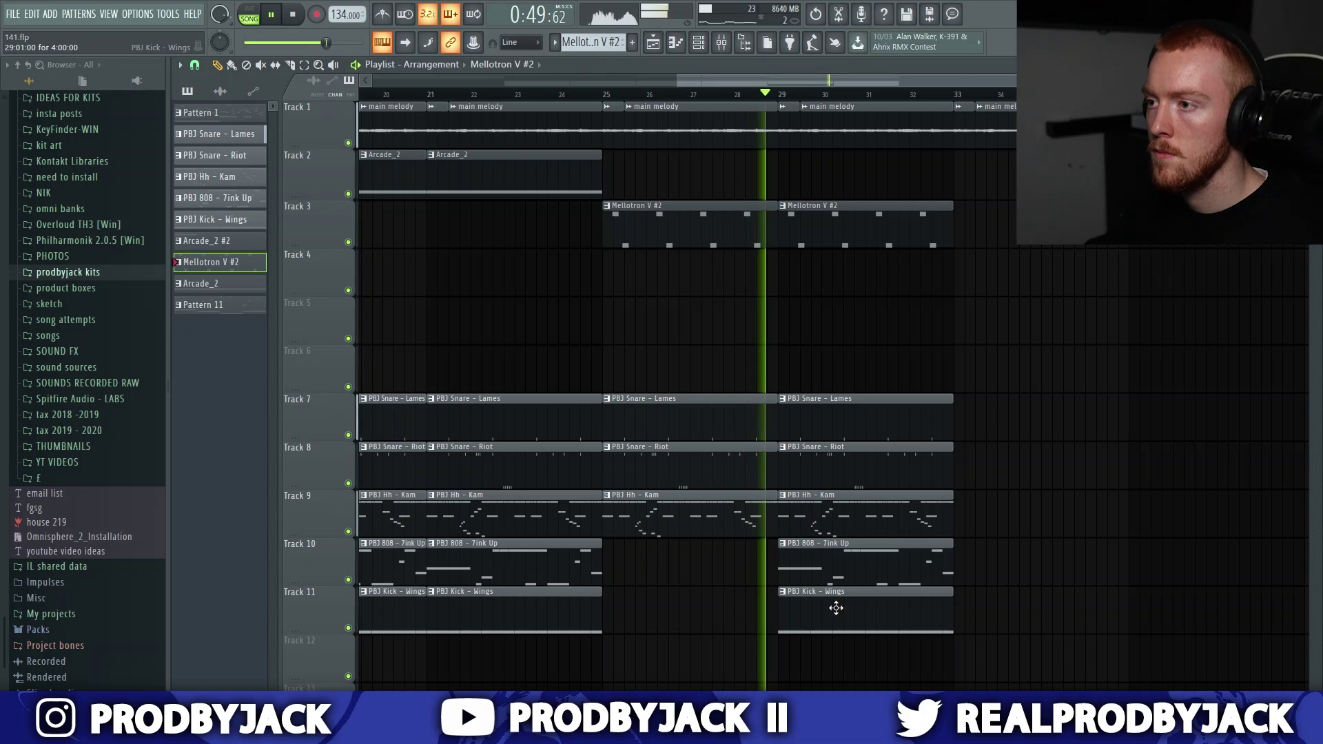
right_click(836, 608)
scroll(841, 607, "down", 3)
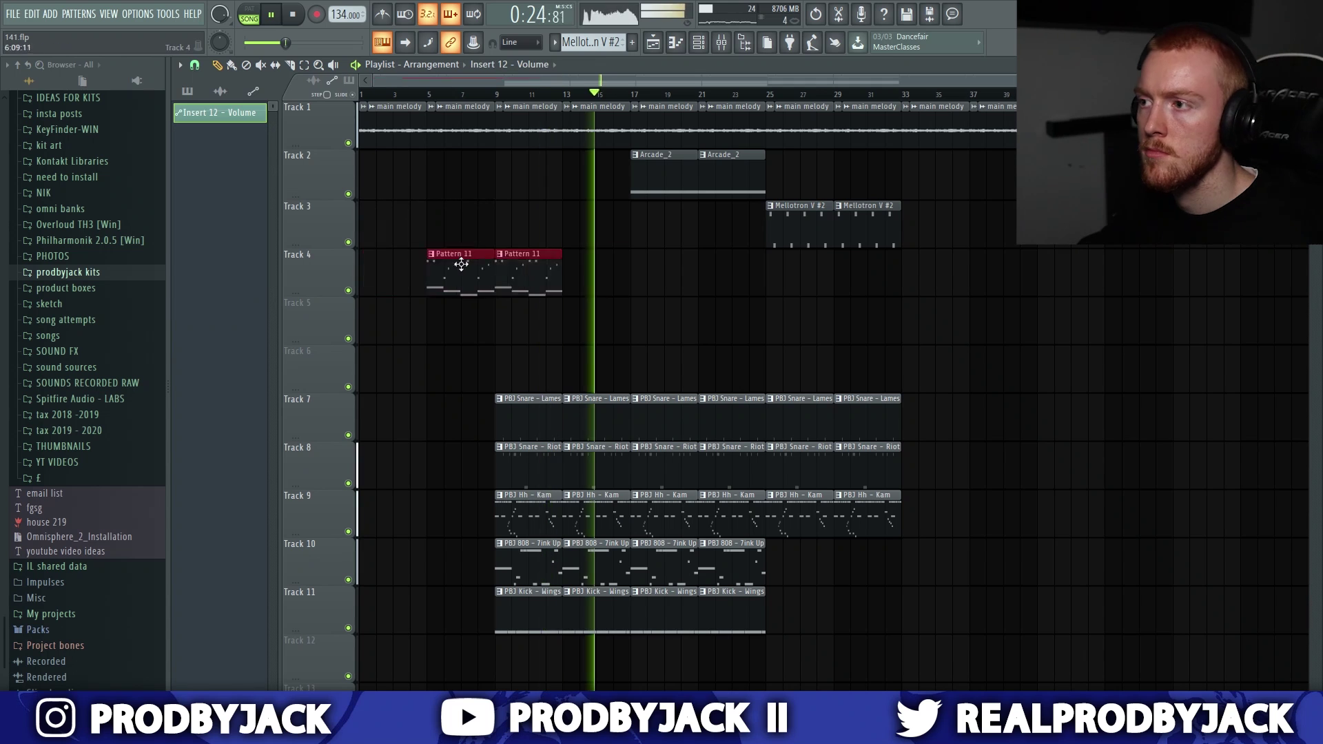
Step: Move the two Pattern 11 clips on Track 4 so they start at bar 41
left_click_drag(454, 255, 1029, 255)
left_click(1070, 266)
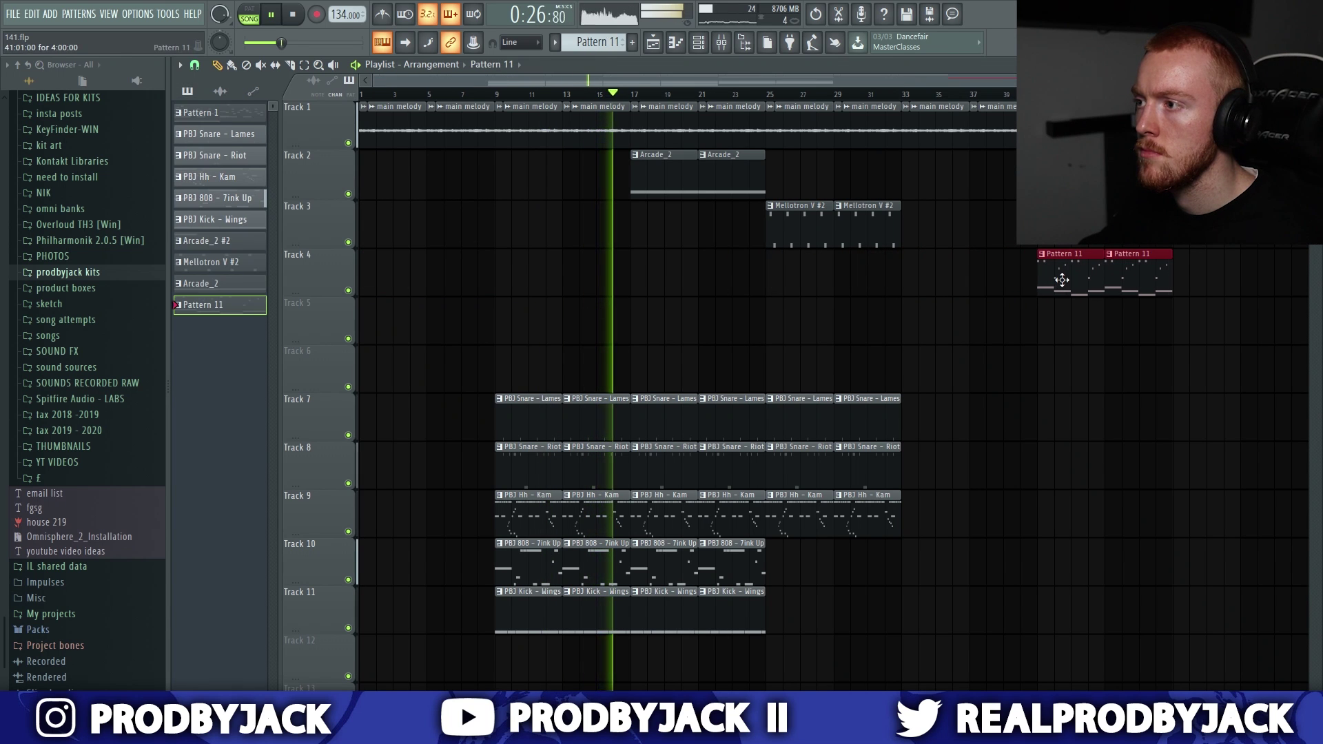
left_click(1018, 352, "ctrl")
scroll(1013, 361, "down", 1)
scroll(499, 107, "up", 1)
scroll(495, 102, "down", 2)
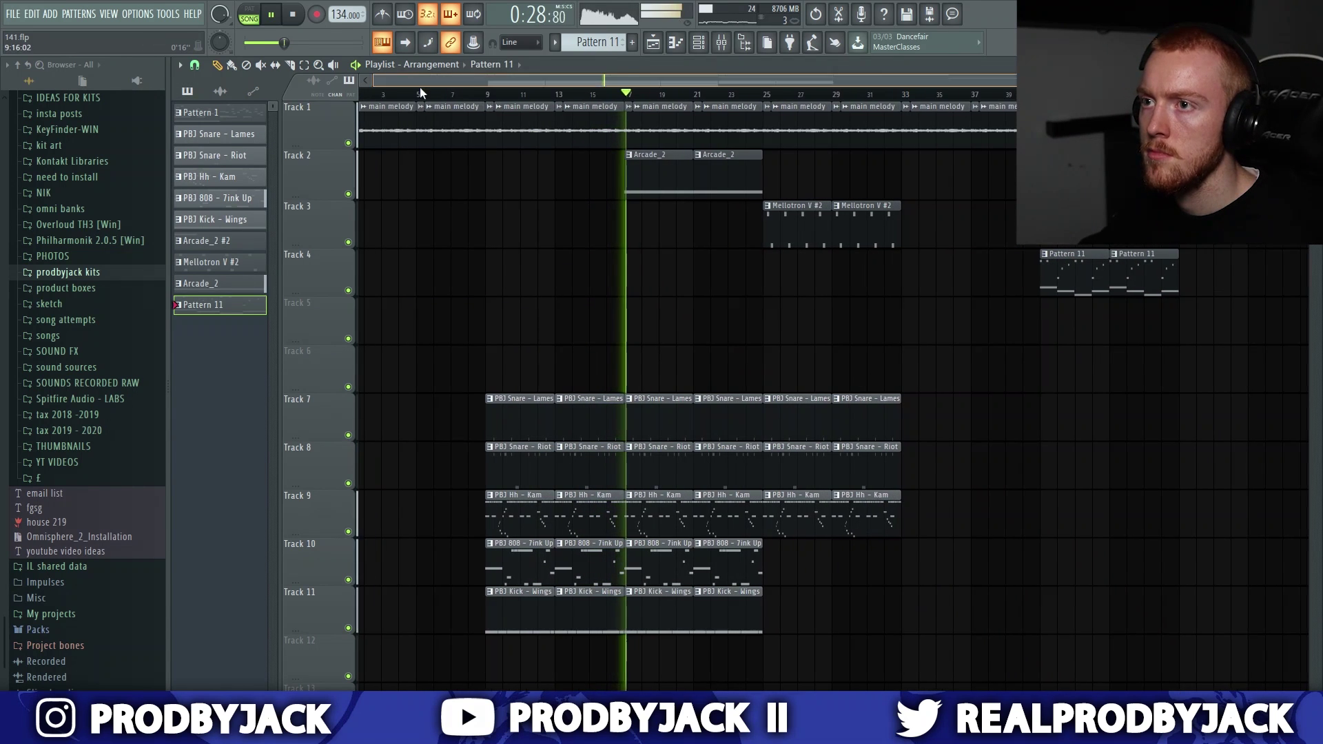
Step: Load Fruity Love Philter on mixer Insert 3
left_click(727, 47)
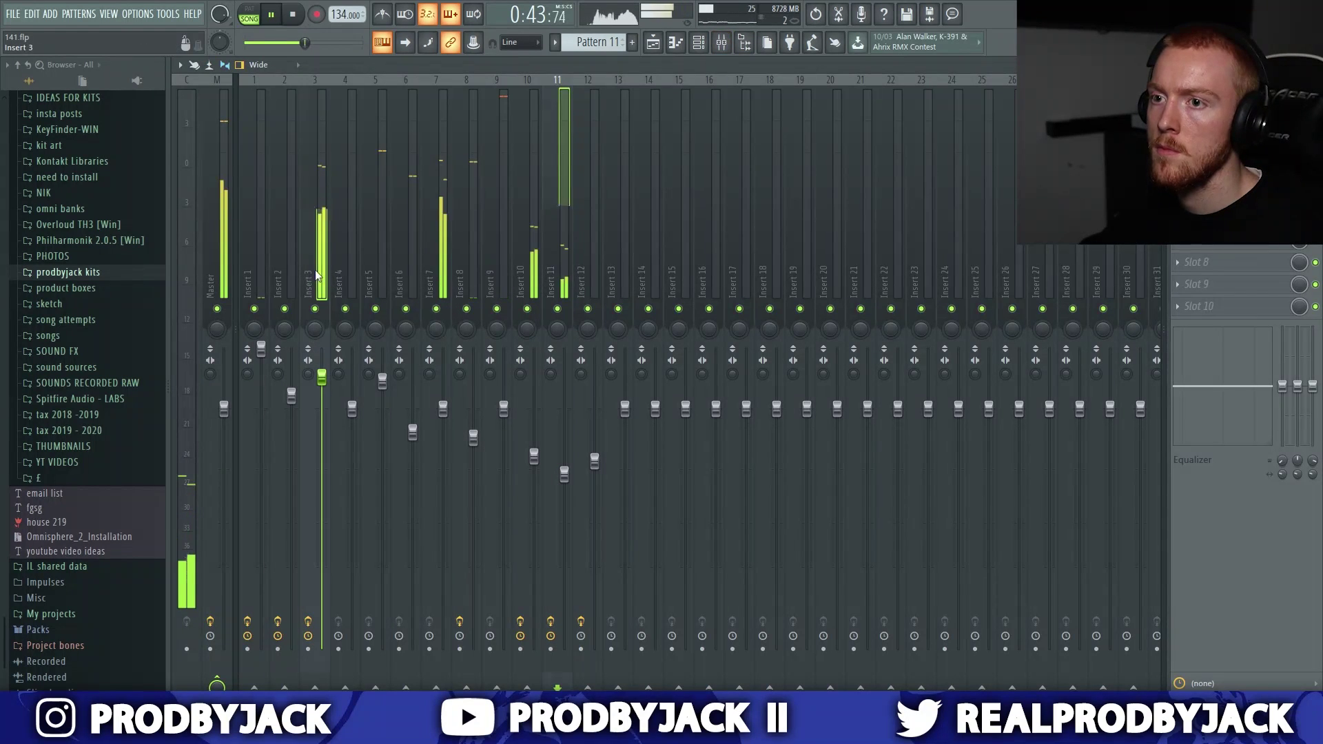
left_click(316, 274)
right_click(316, 309)
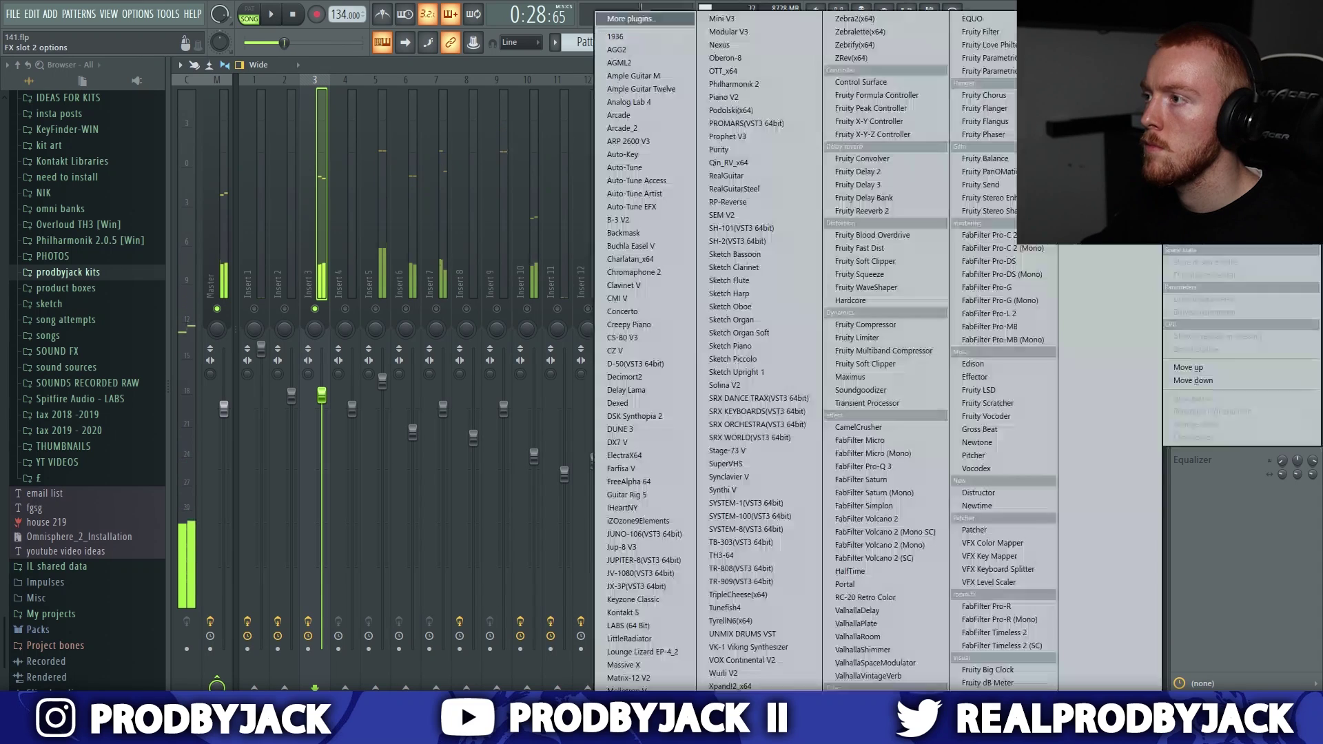
left_click(889, 338)
Step: Audition the Love Philter presets Lowpass 2, LP into HP with panning and Simple bandpass, and settle on Simple lowpass
left_click(215, 150)
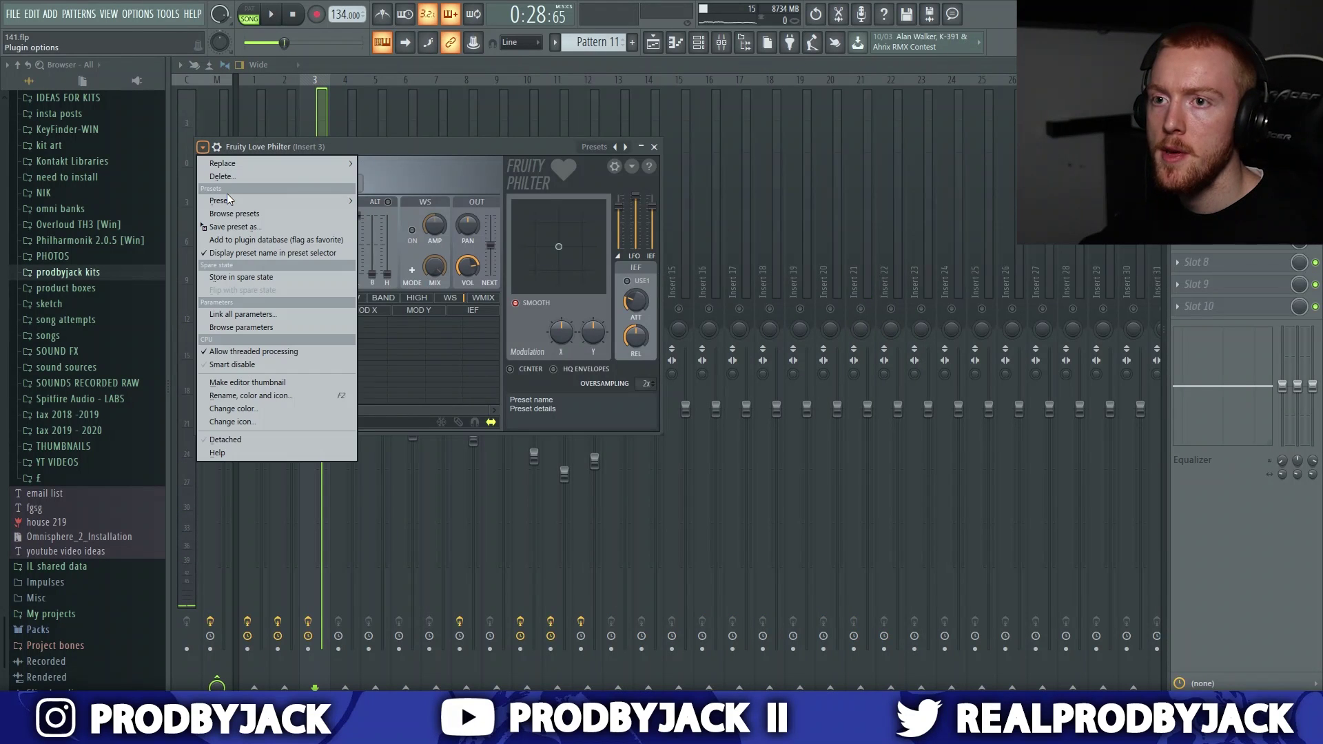
mouse_move(229, 197)
left_click(583, 17)
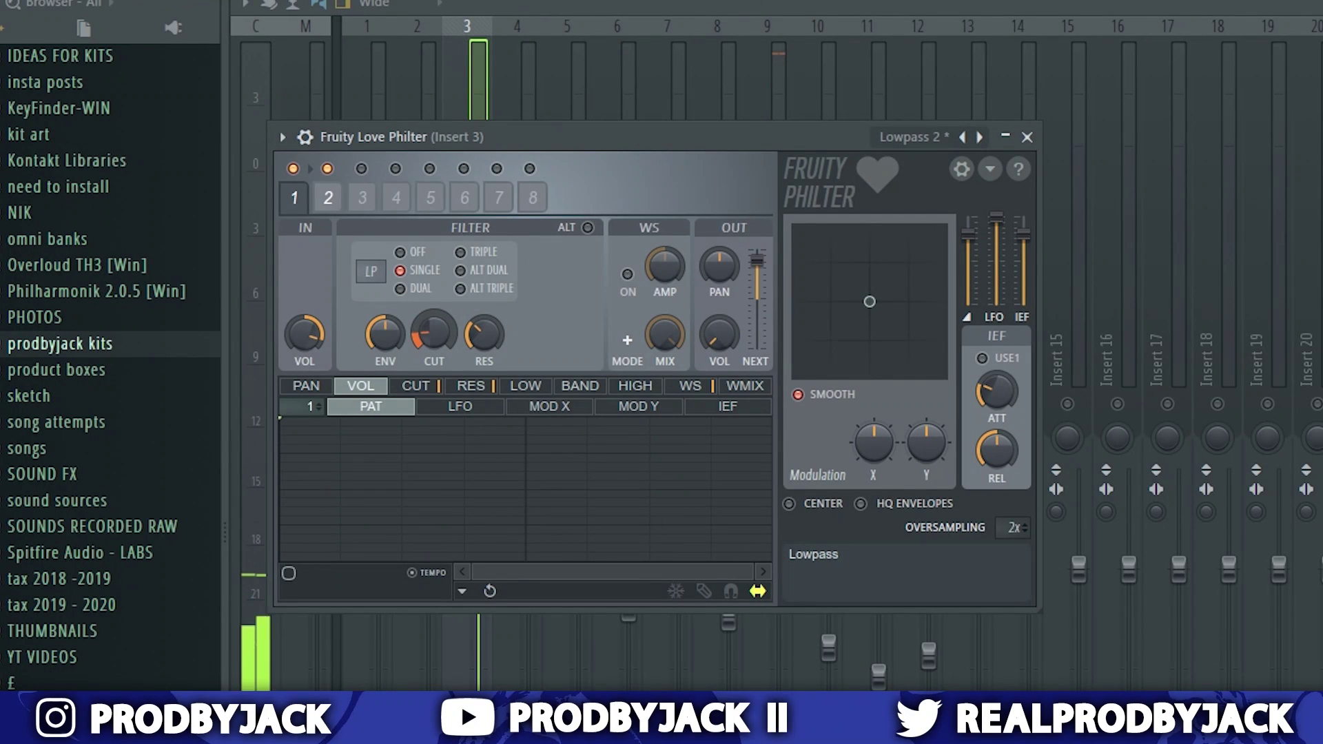
left_click(282, 137)
mouse_move(421, 227)
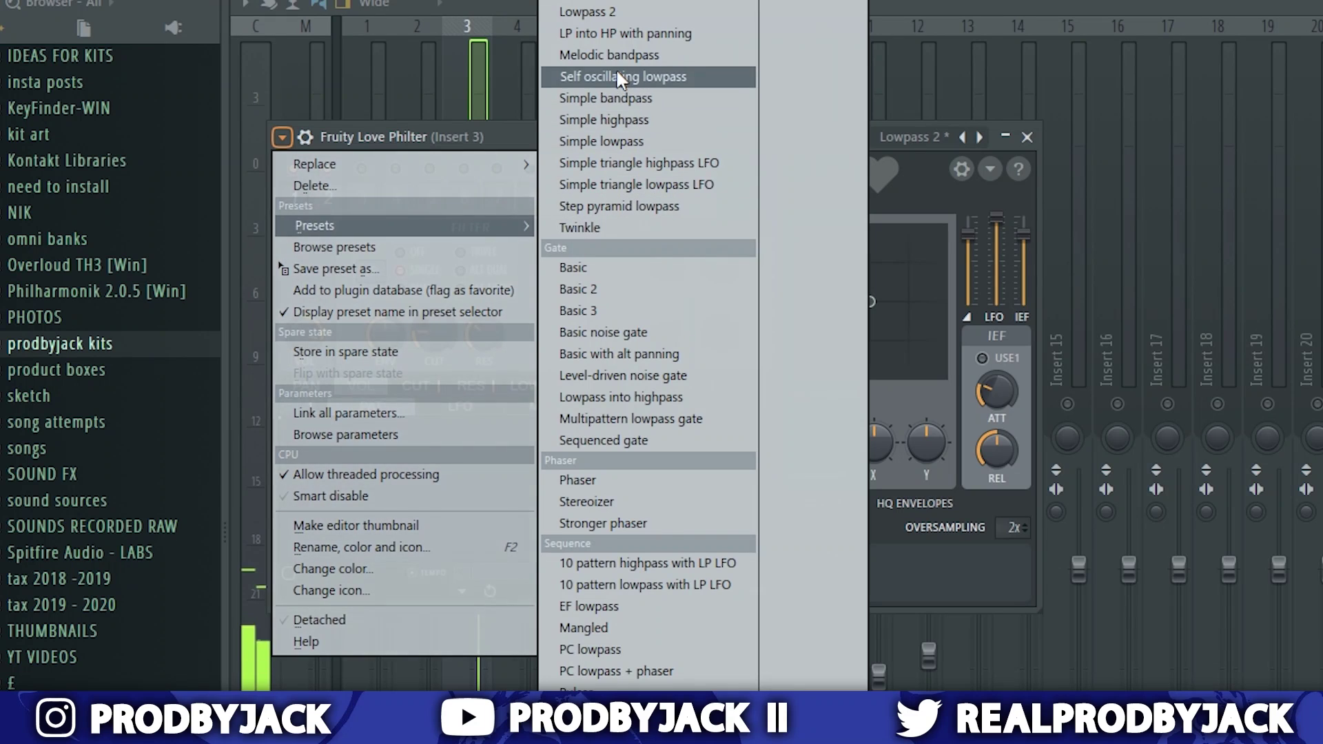
left_click(612, 35)
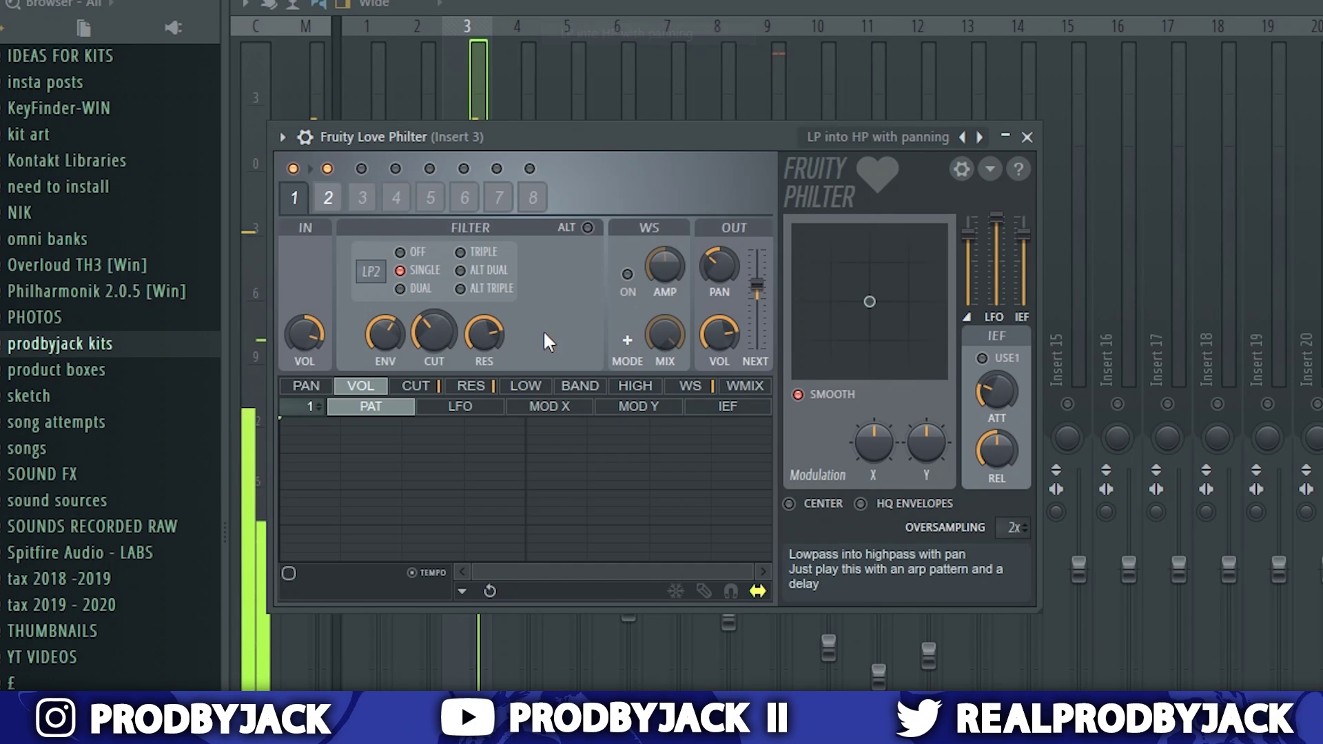
left_click(303, 138)
mouse_move(357, 221)
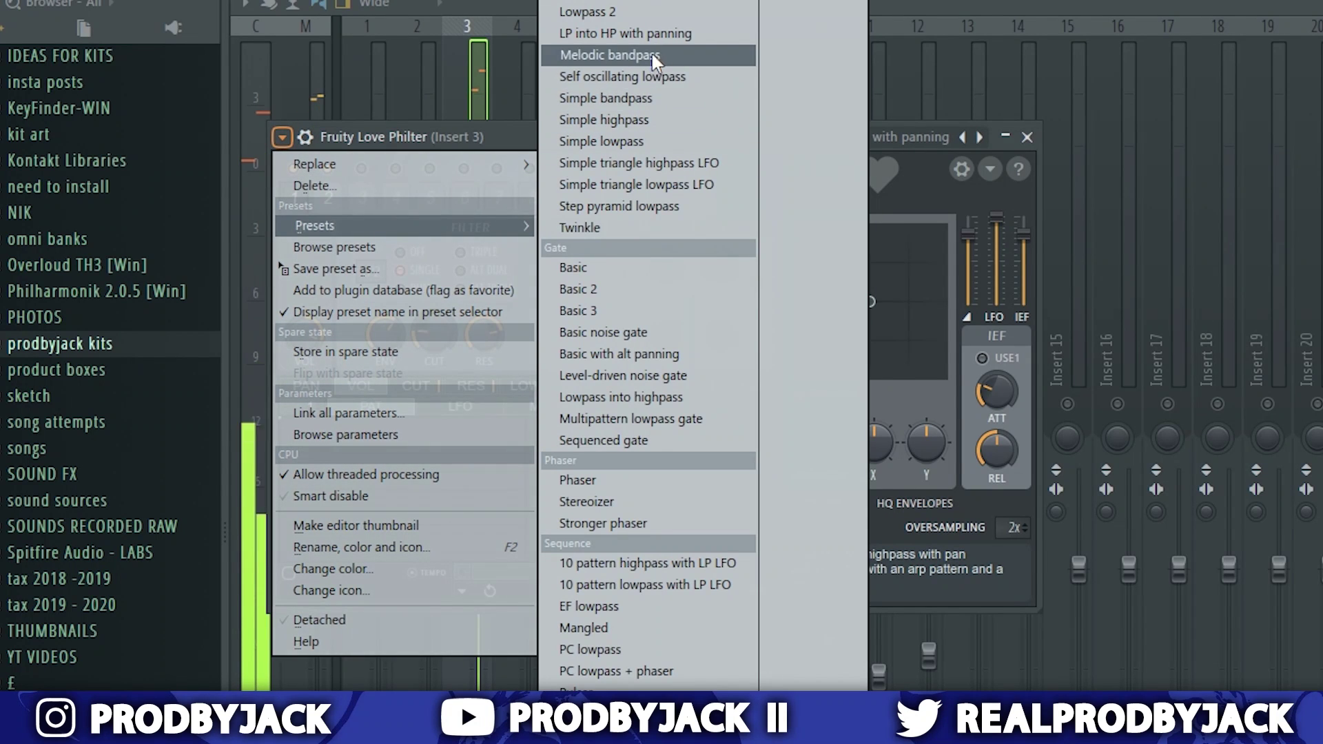
left_click(606, 97)
mouse_move(314, 226)
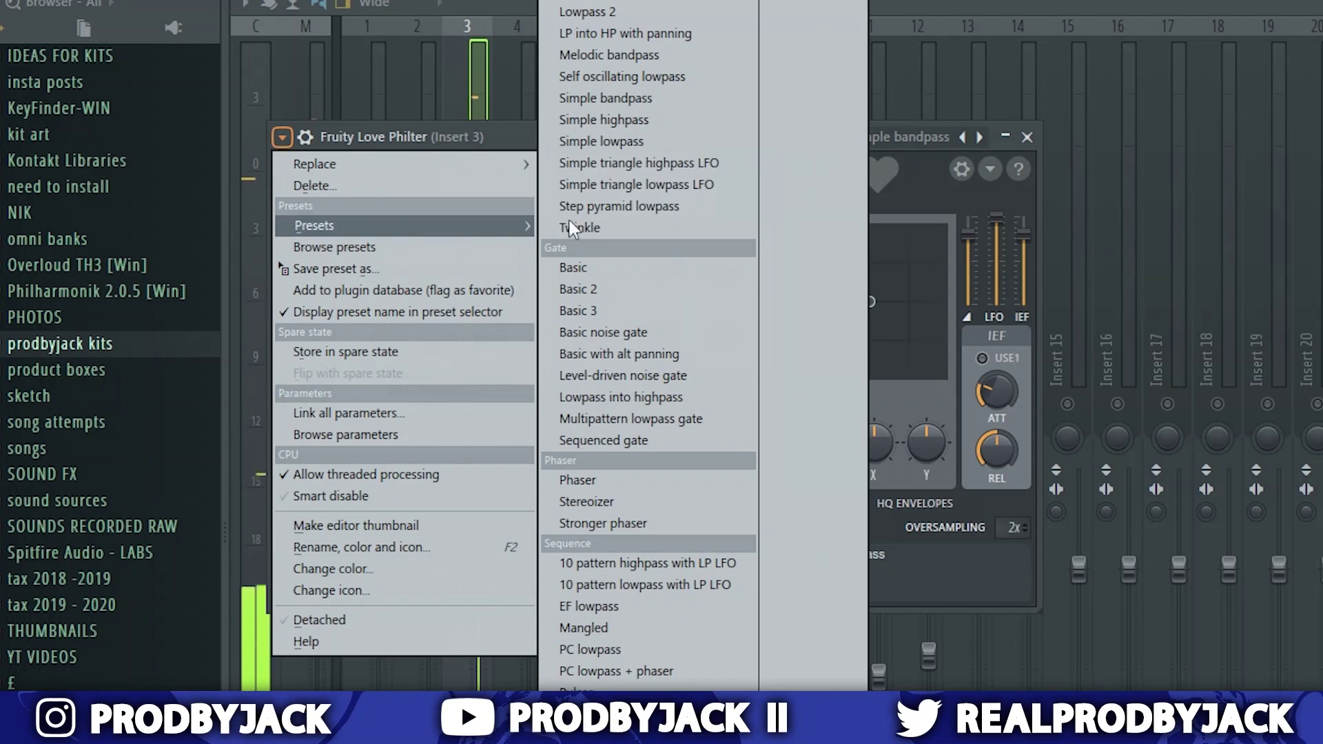
left_click(607, 140)
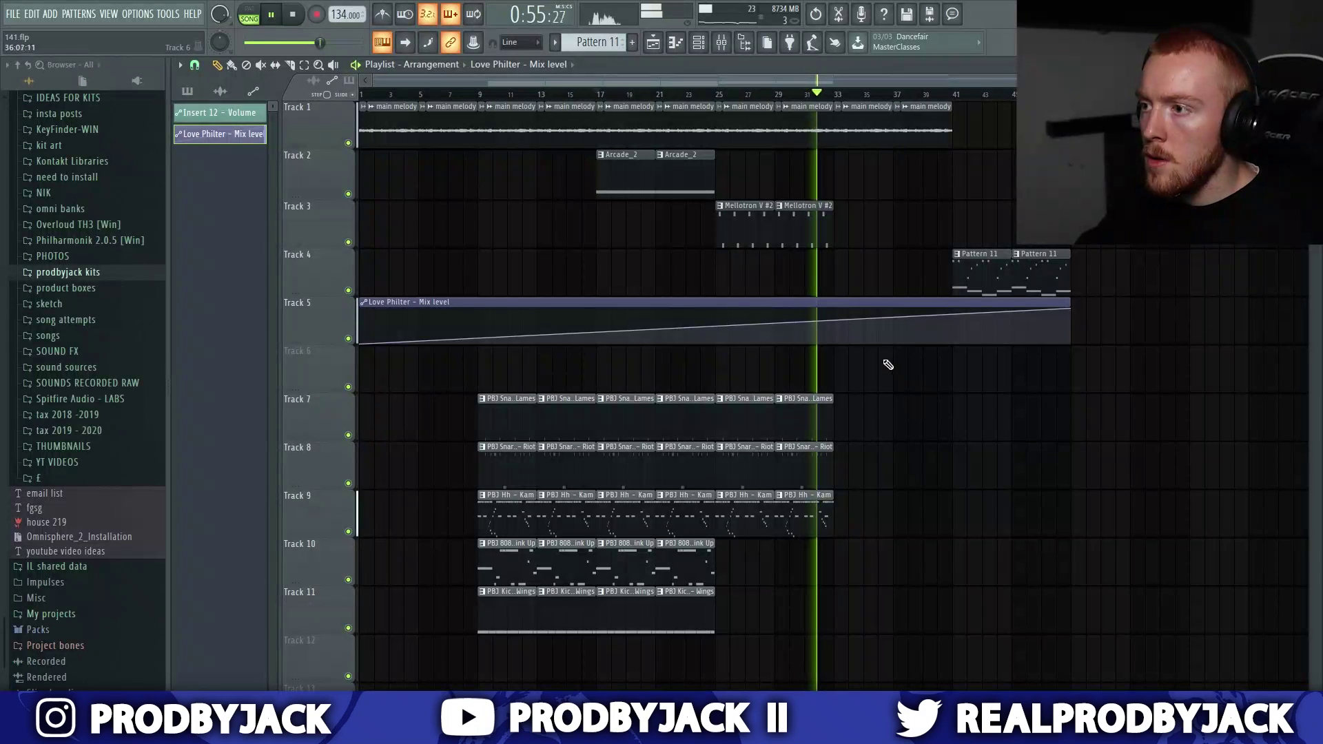
Step: Shape the Love Philter mix level automation on Track 5 to stay at zero until bar 25 and jump to full there
left_click_drag(834, 325, 835, 352)
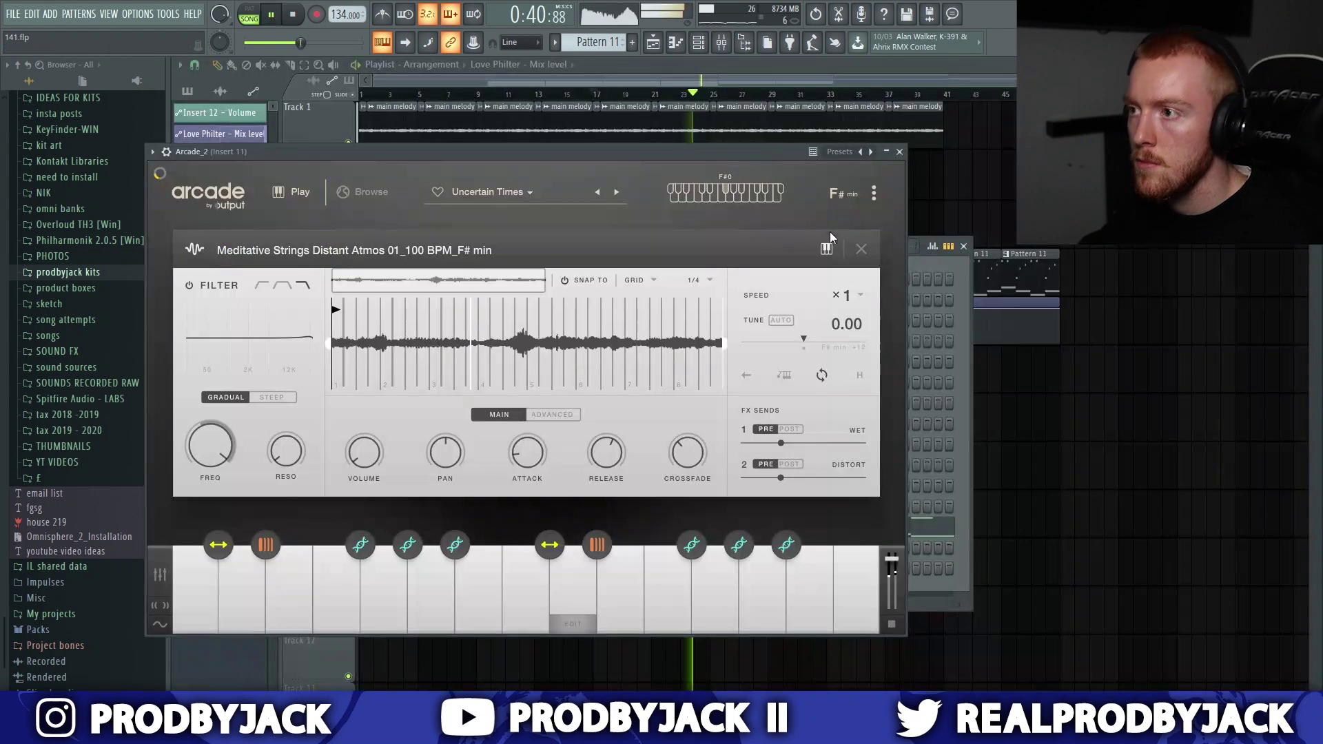
left_click(844, 201)
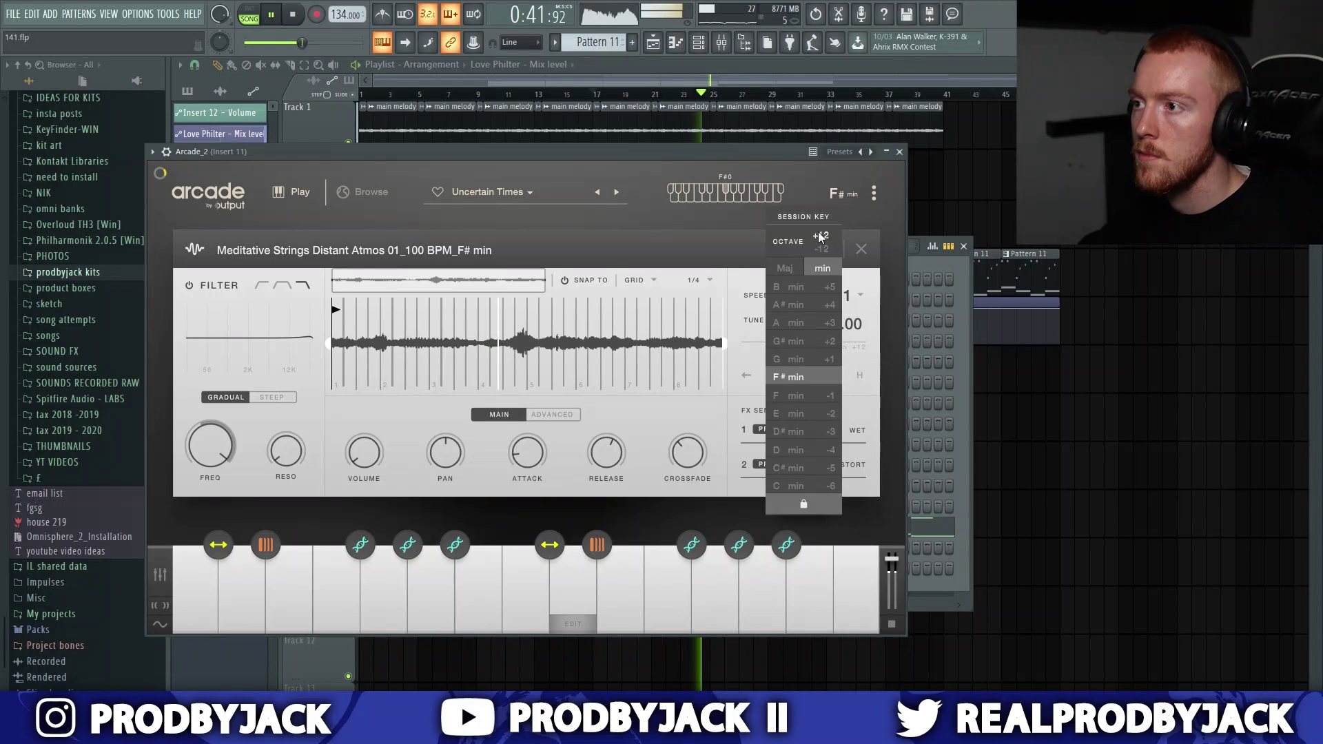
left_click(984, 202)
left_click(899, 152)
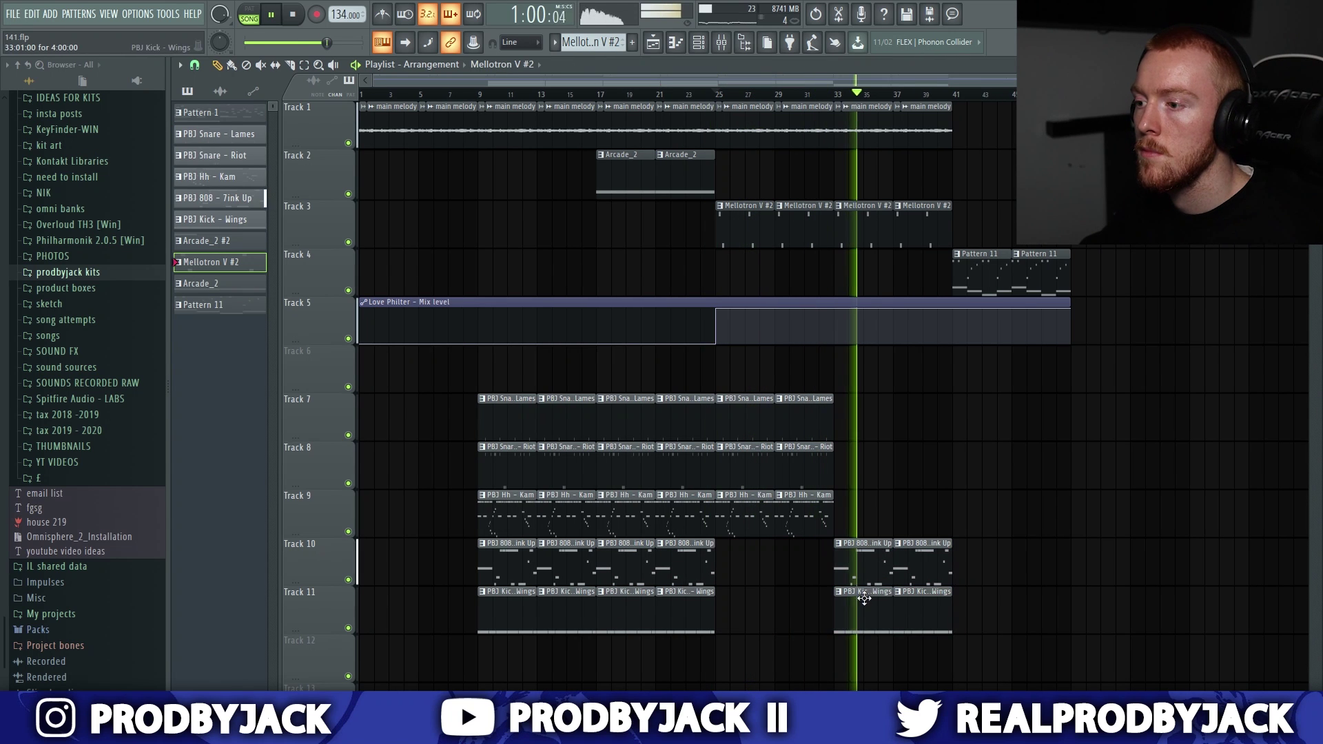
Step: Copy the snare and hi-hat clips on Tracks 7 to 9 to bar 37
left_click_drag(844, 407, 739, 510)
left_click_drag(739, 507, 906, 506)
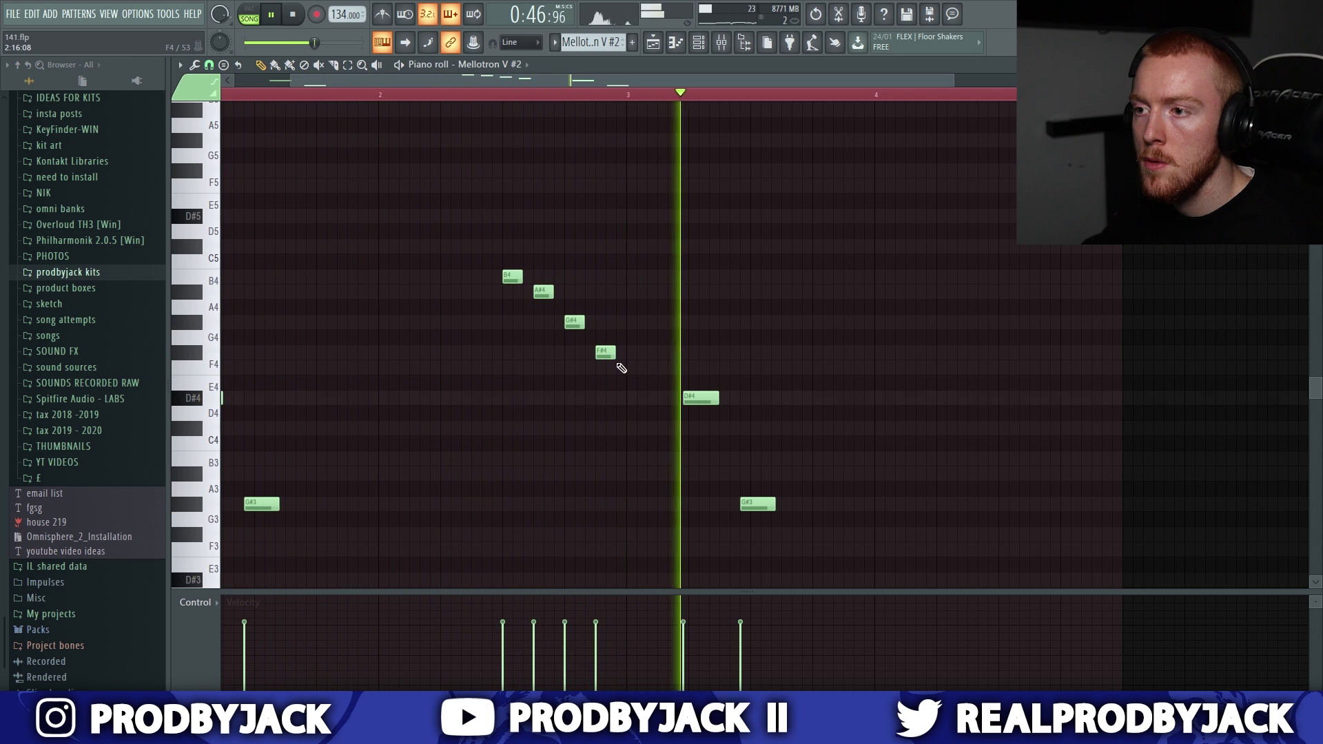
Step: Extend the Mellotron V #2 melody with an F4 note at bar 3 and a low note in bar 4
key("space")
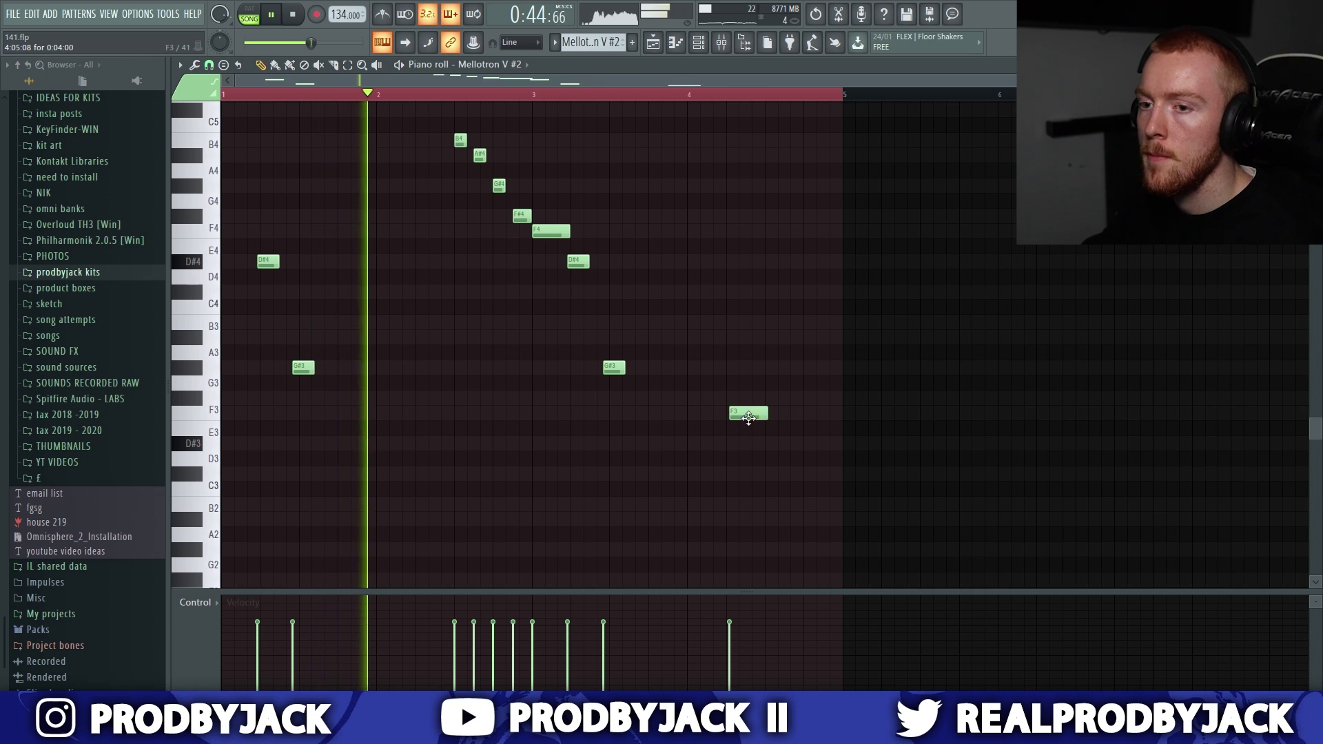
left_click_drag(748, 418, 797, 401)
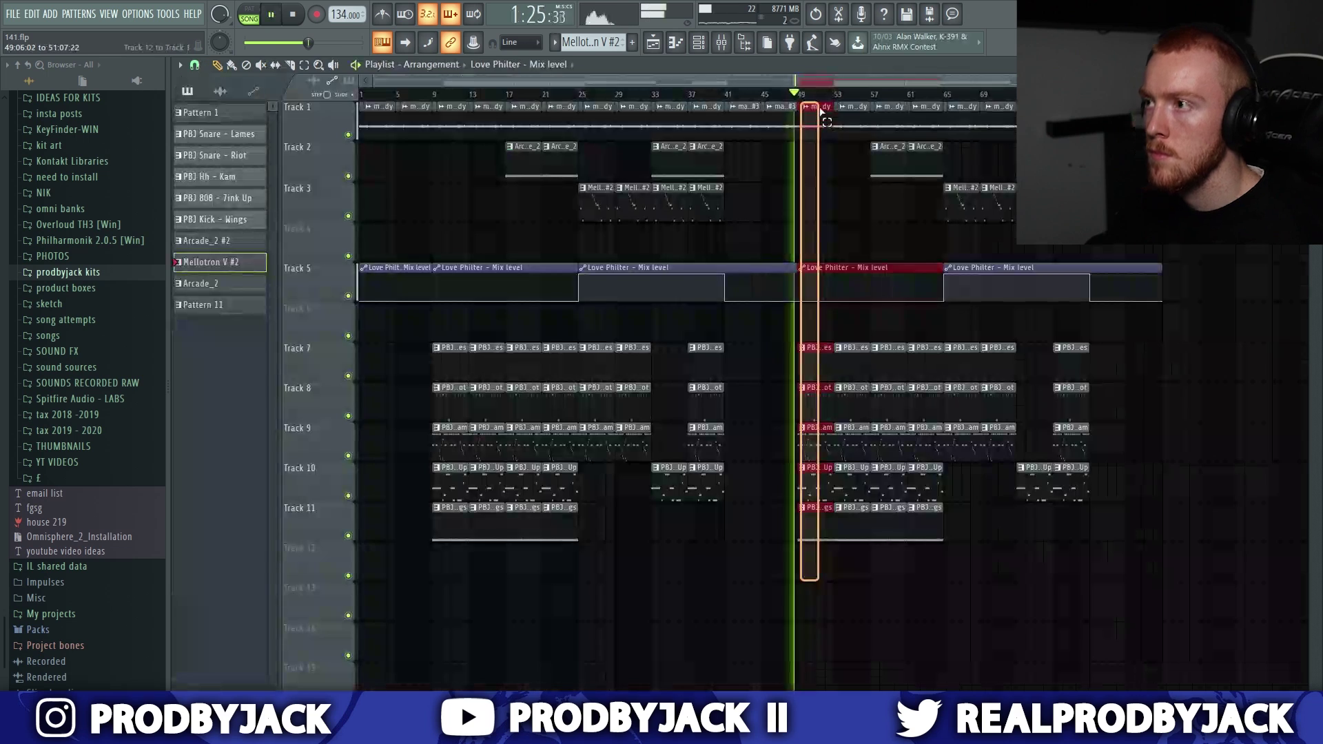
Step: Duplicate the arrangement clips between bars 49 and 65 to bar 89
left_click_drag(830, 110, 938, 107)
key("ctrl+b")
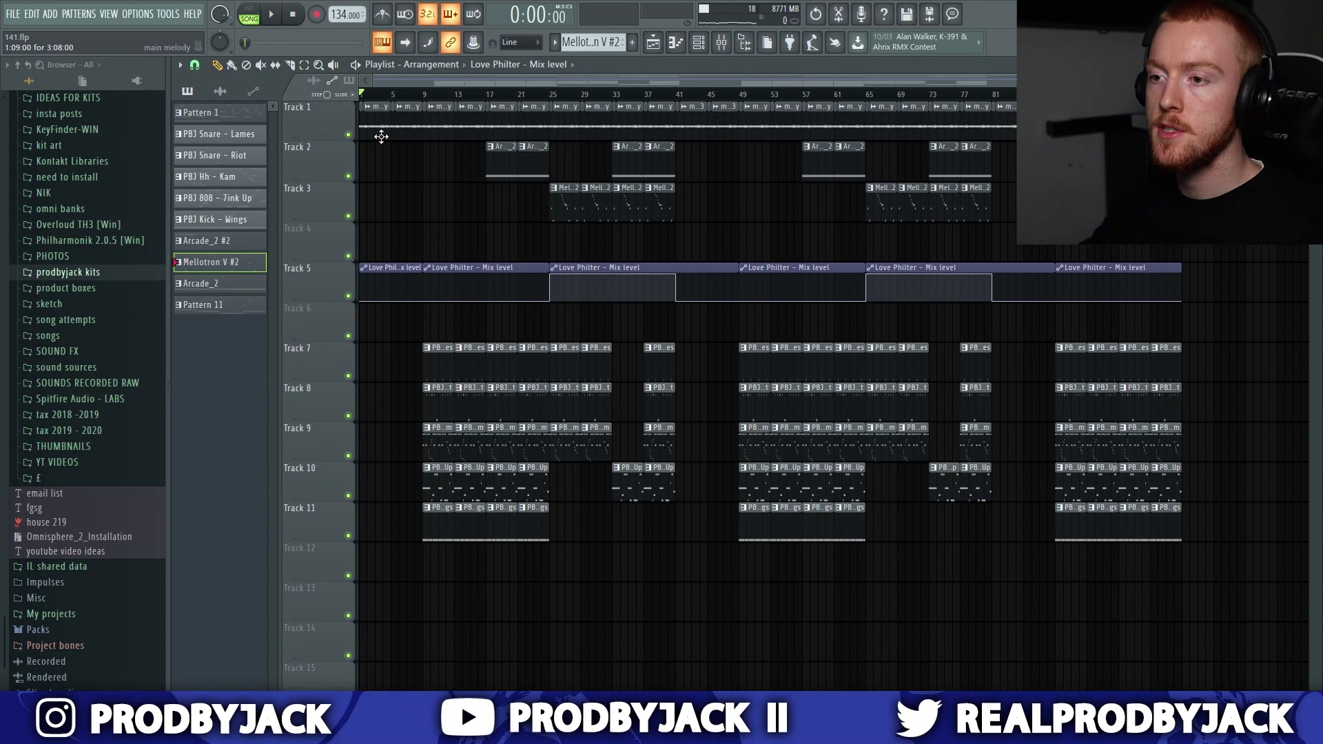
Step: Create Pattern 12 at the start of Track 12 and add an Omnisphere channel for it
key("space")
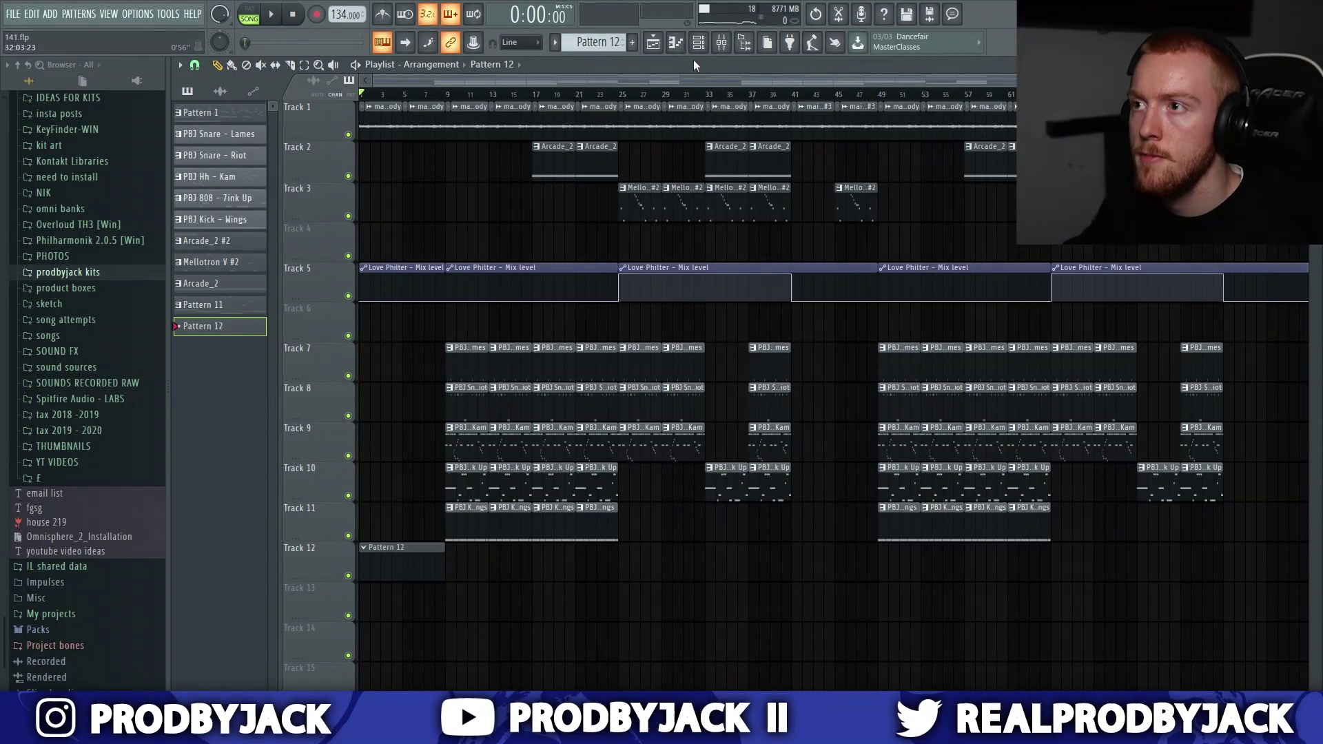
key("F6")
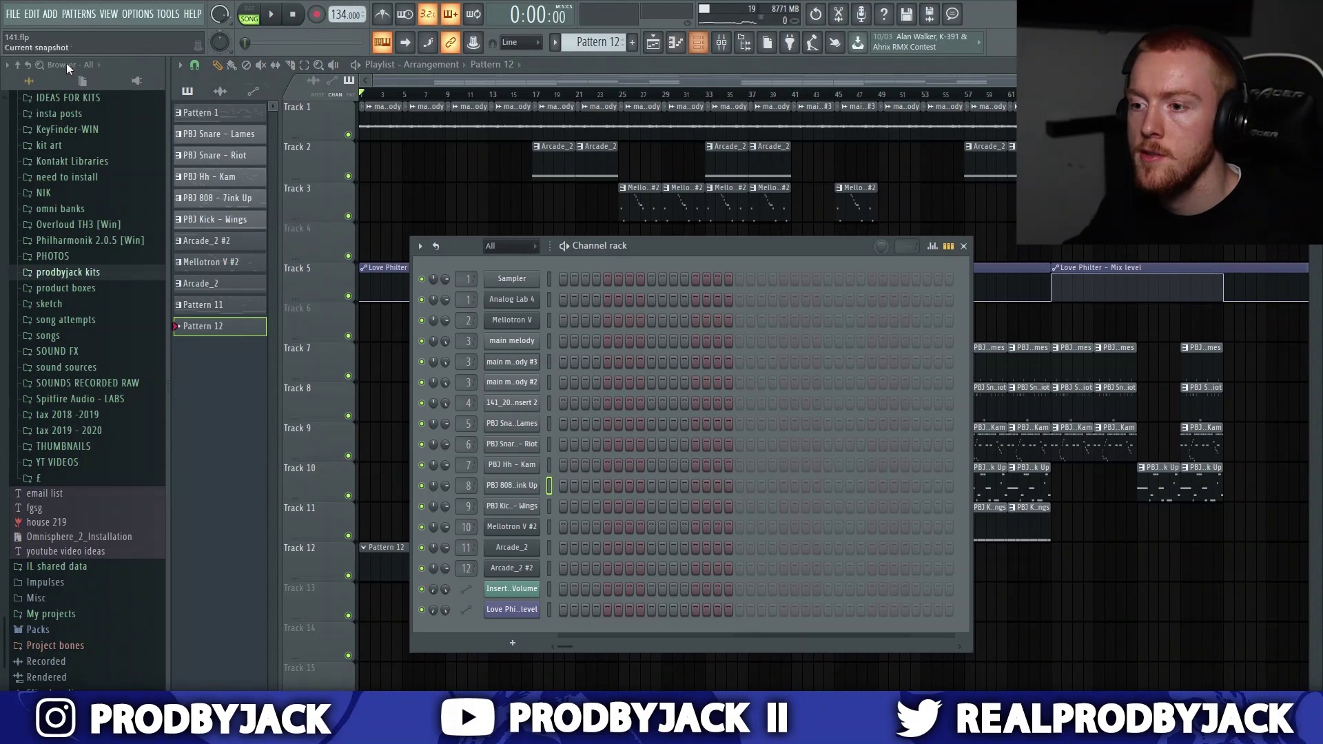
left_click(50, 13)
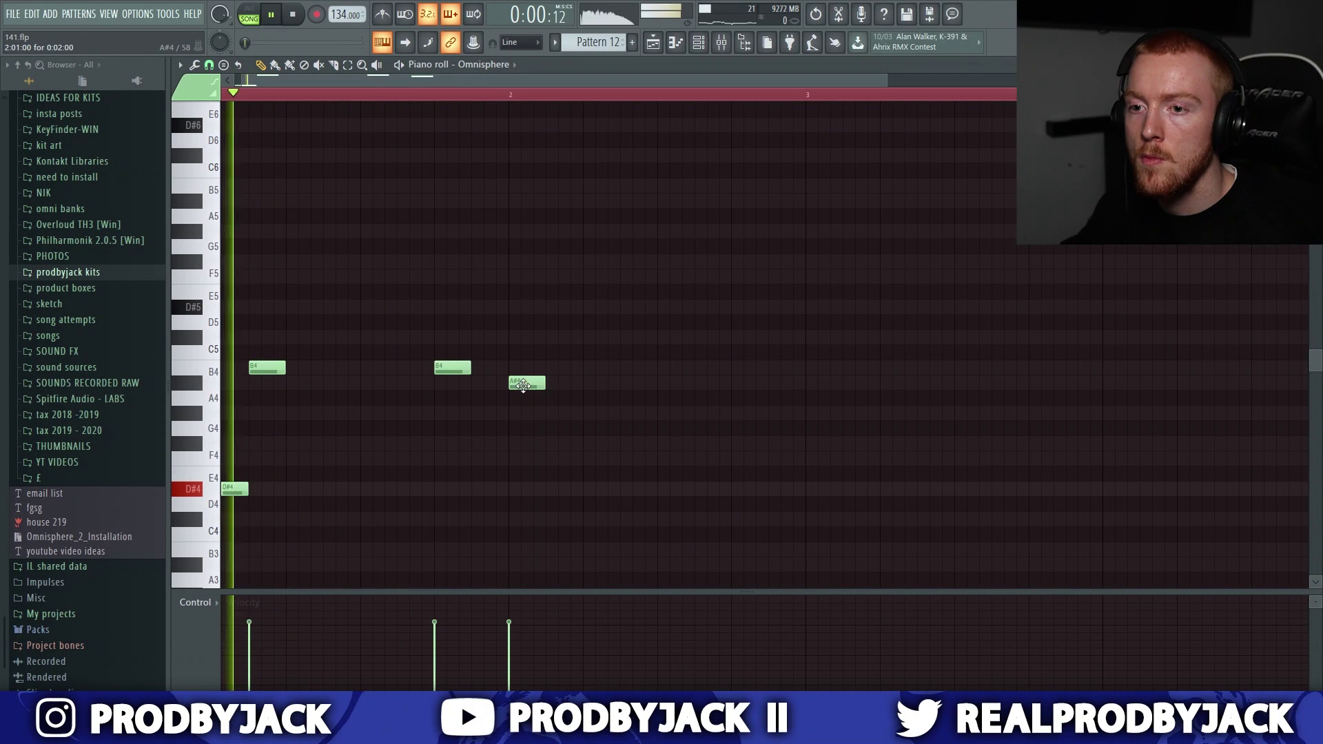
Step: Write an Omnisphere melody in Pattern 12 with three short notes per bar: B4, A#4, G#4 and D#5 across bars 1 to 4
key("space")
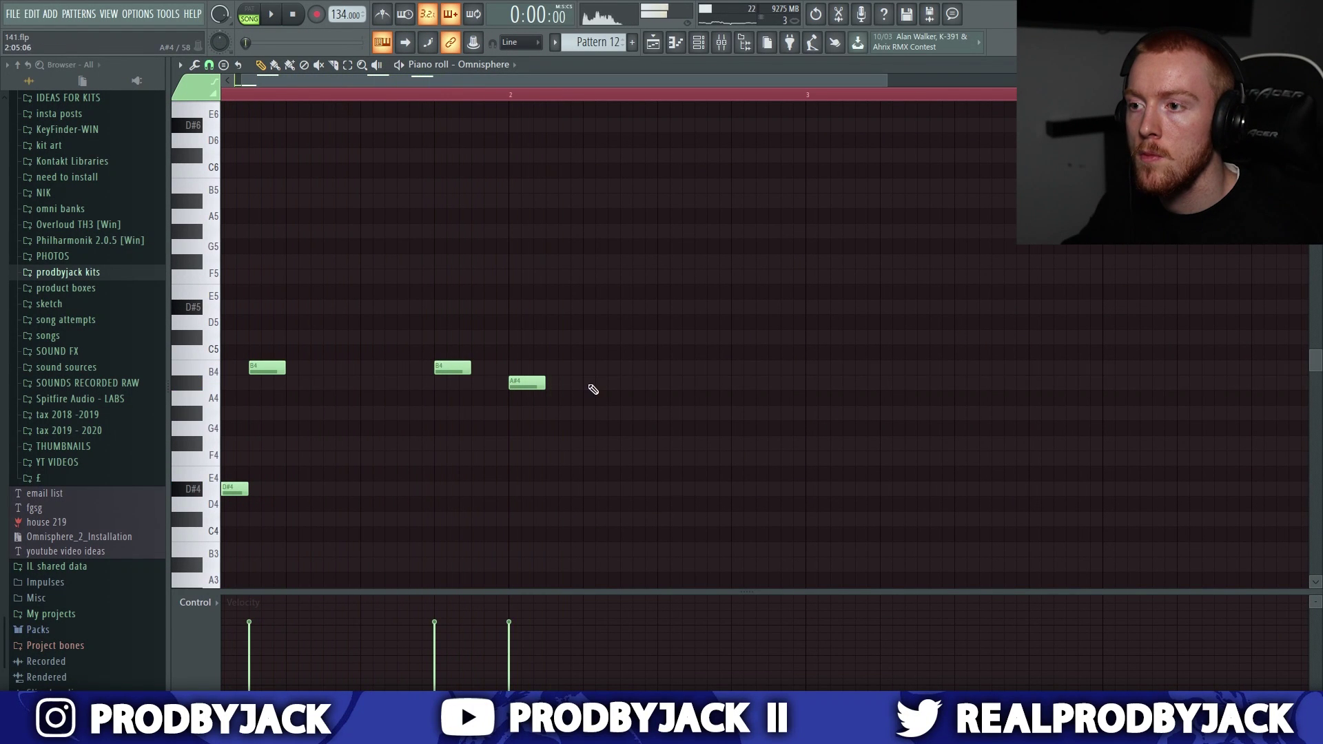
left_click(552, 383)
key("space")
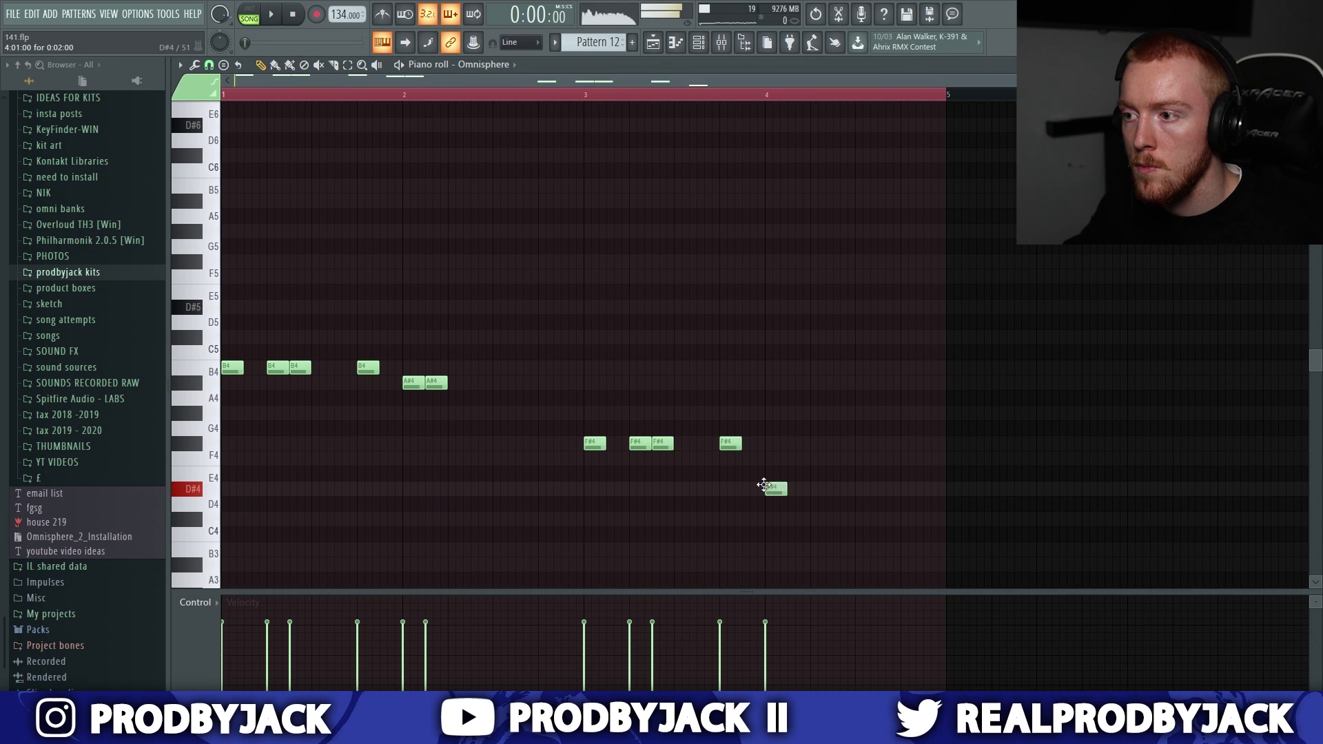
left_click(798, 487)
key("space")
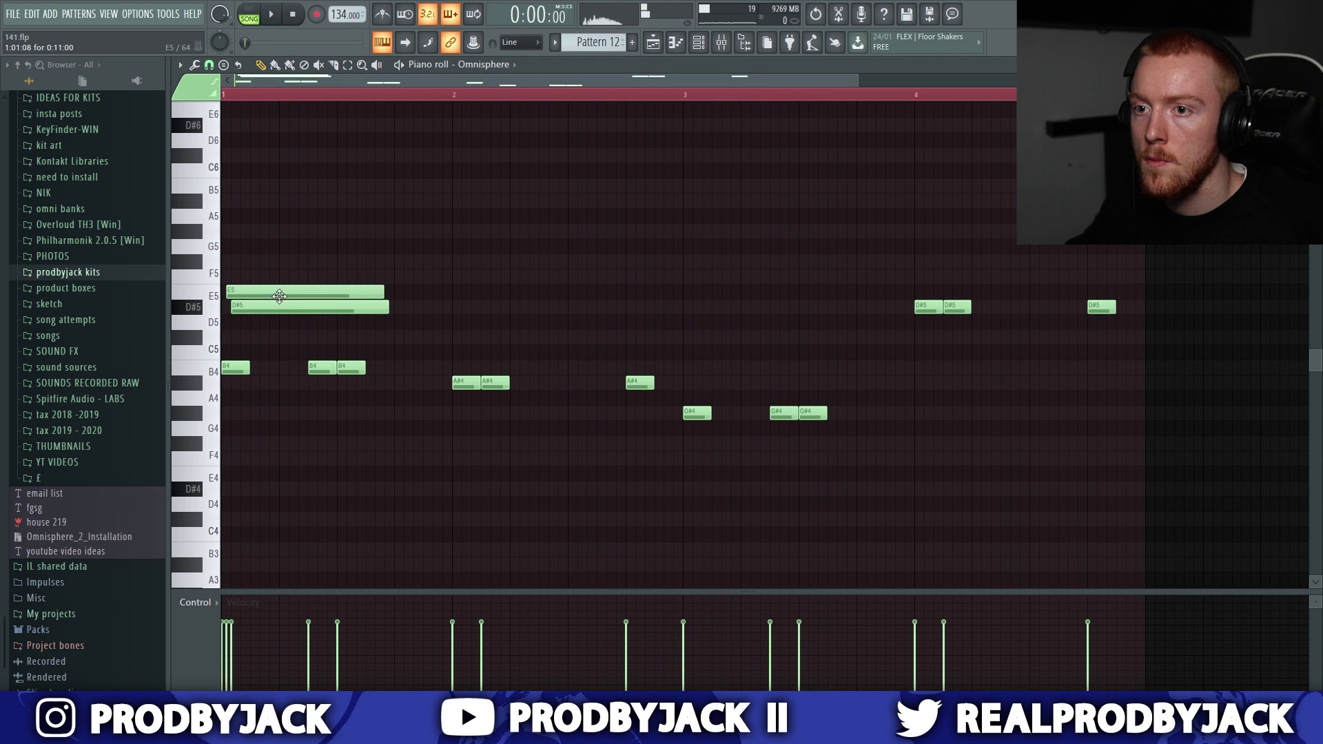
Step: Place a bar-long D#5 note over bar 1 of the Omnisphere melody and play it back
left_click_drag(378, 308, 470, 315)
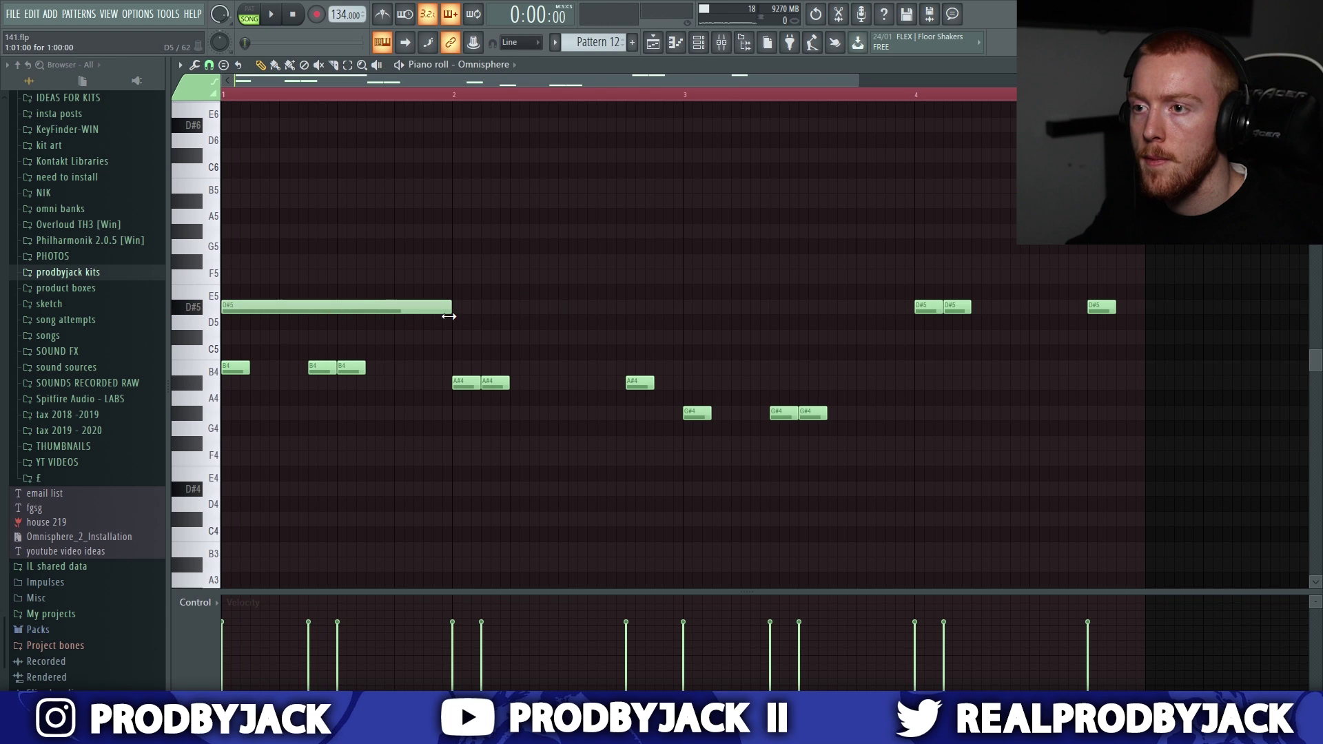
key("space")
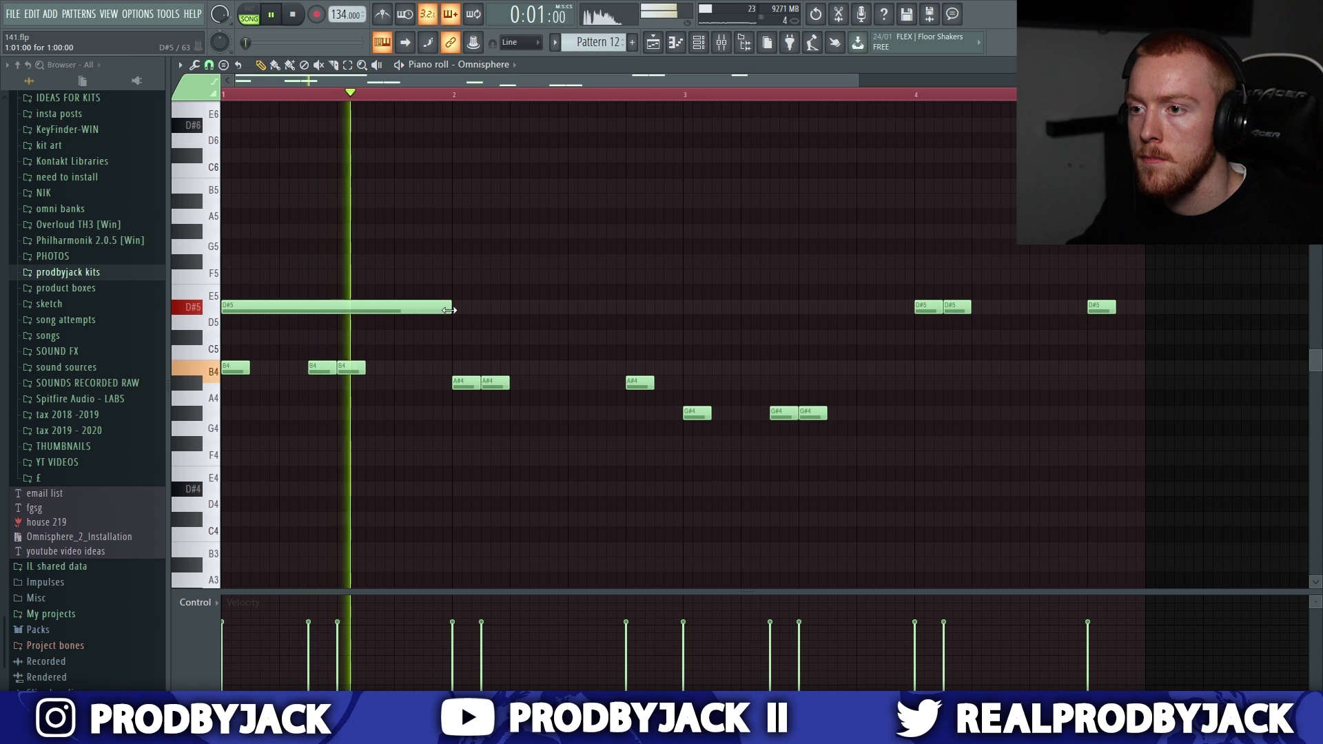
Step: Add a D#5 note over the first half of bar 3 and a B4 note over its second half in the Omnisphere melody
left_click(687, 307)
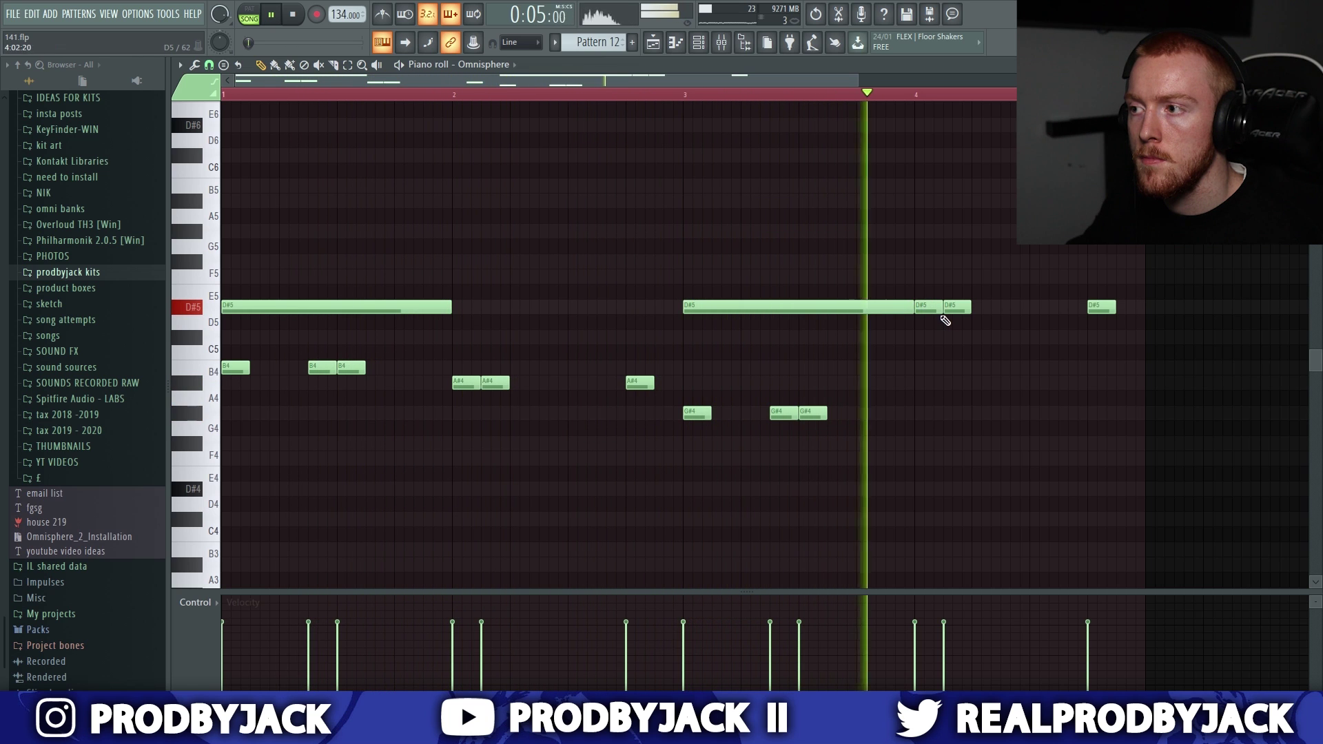
key("F5")
scroll(392, 574, "up", 2, "ctrl")
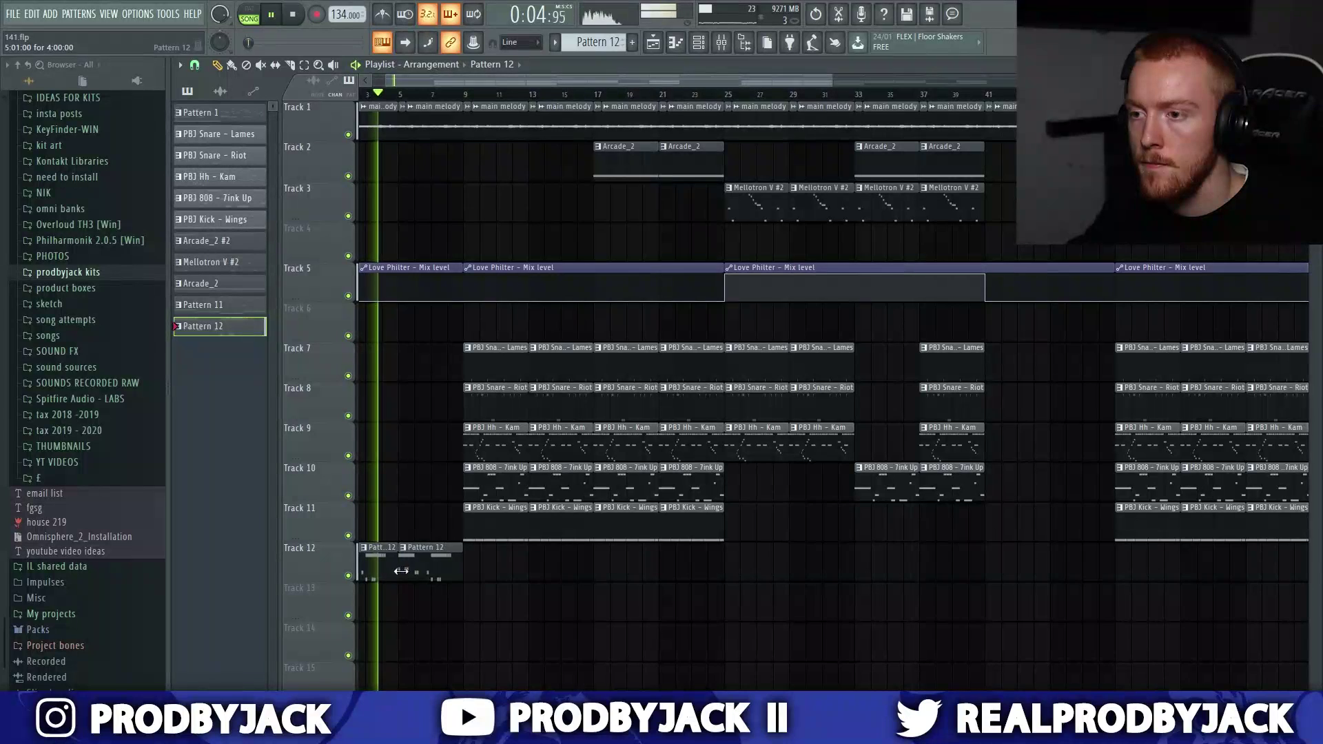
key("F7")
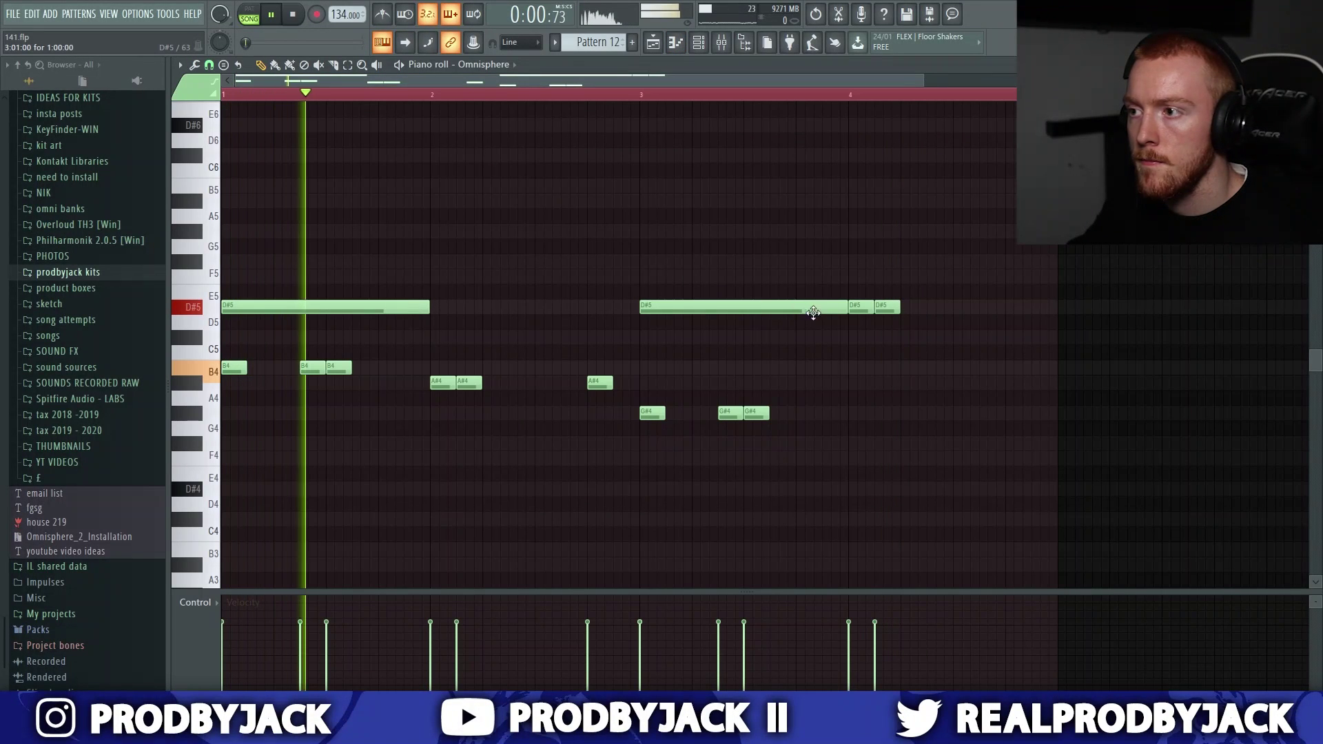
left_click_drag(846, 307, 739, 314)
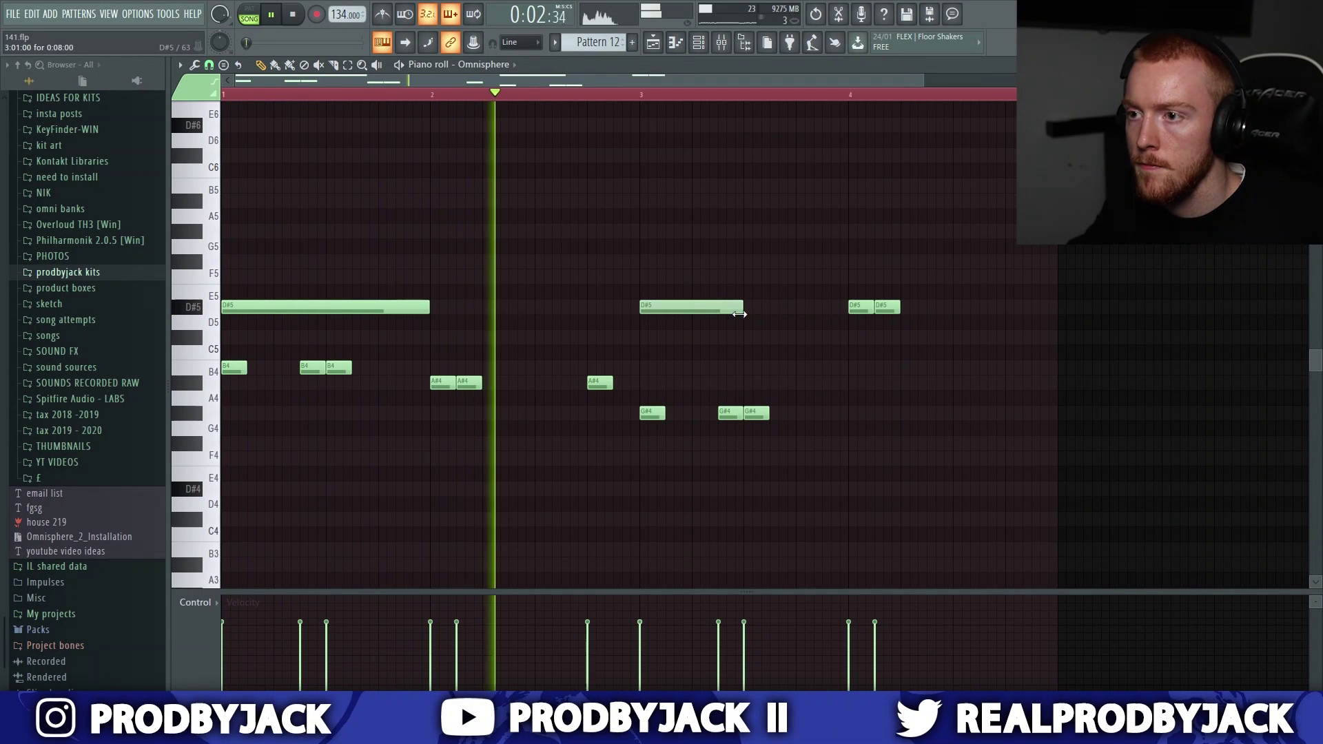
left_click(747, 369)
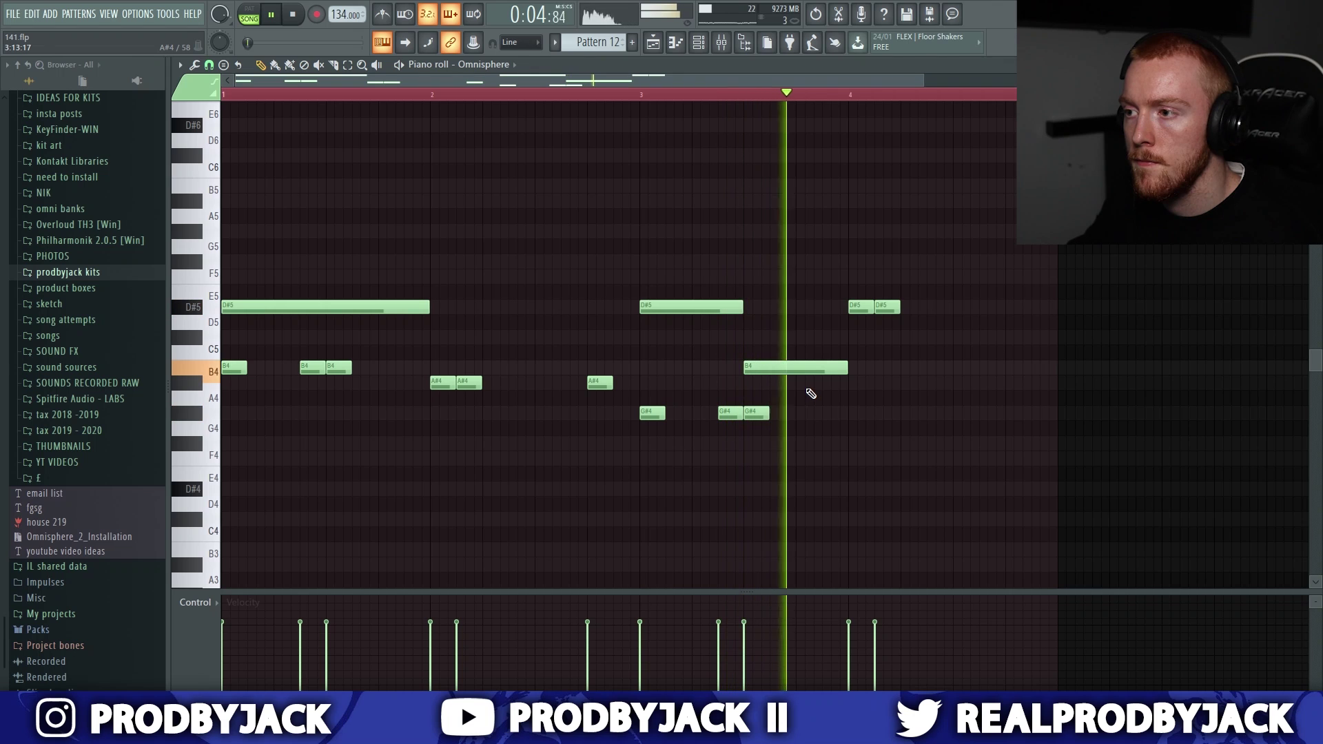
Step: Shift the two Pattern 12 clips on Track 12 to start at bar 25 and play the arrangement from there
key("F5")
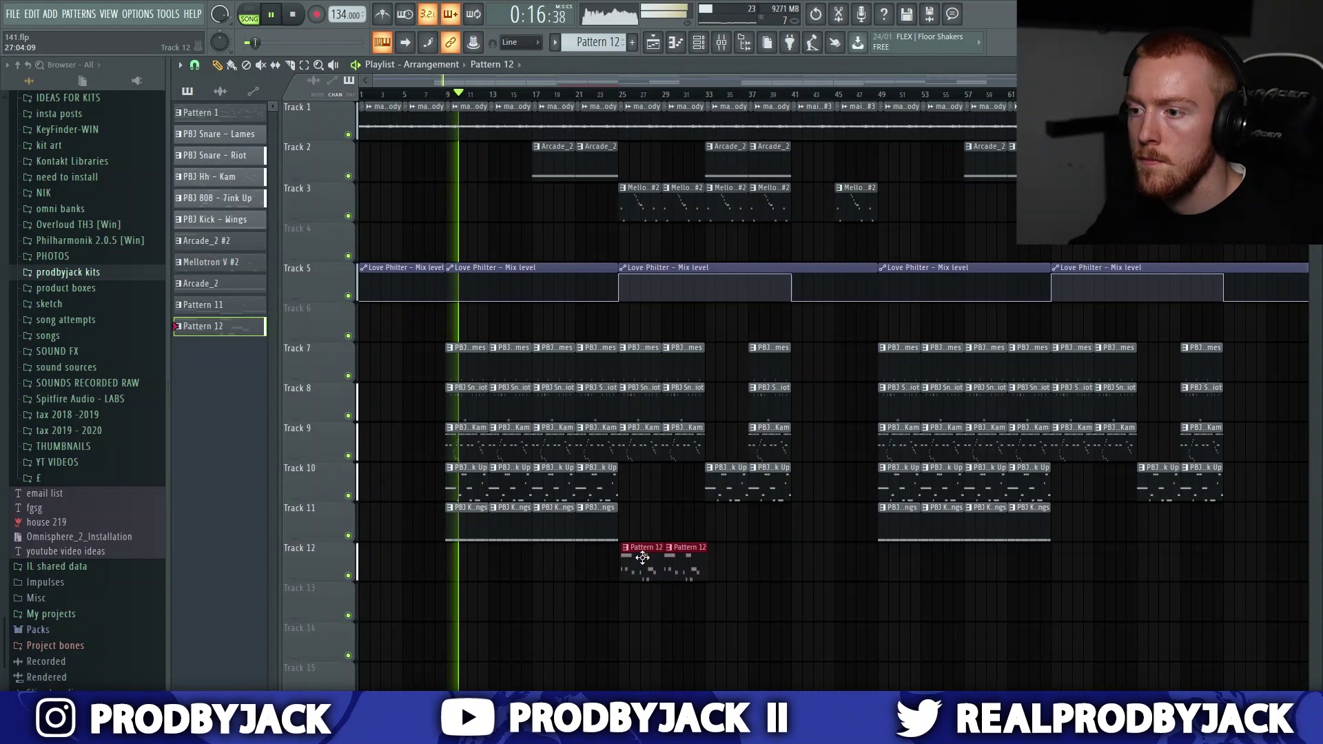
scroll(641, 558, "up", 2)
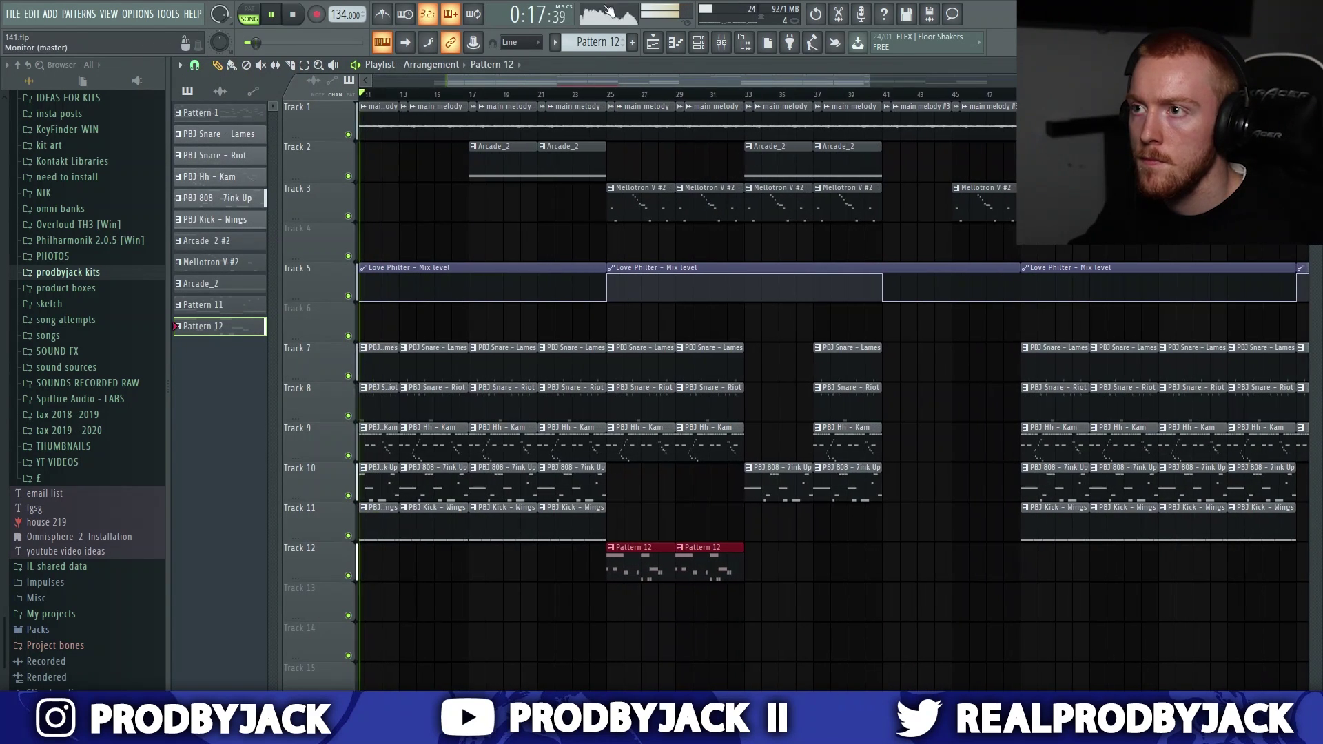
left_click(609, 94)
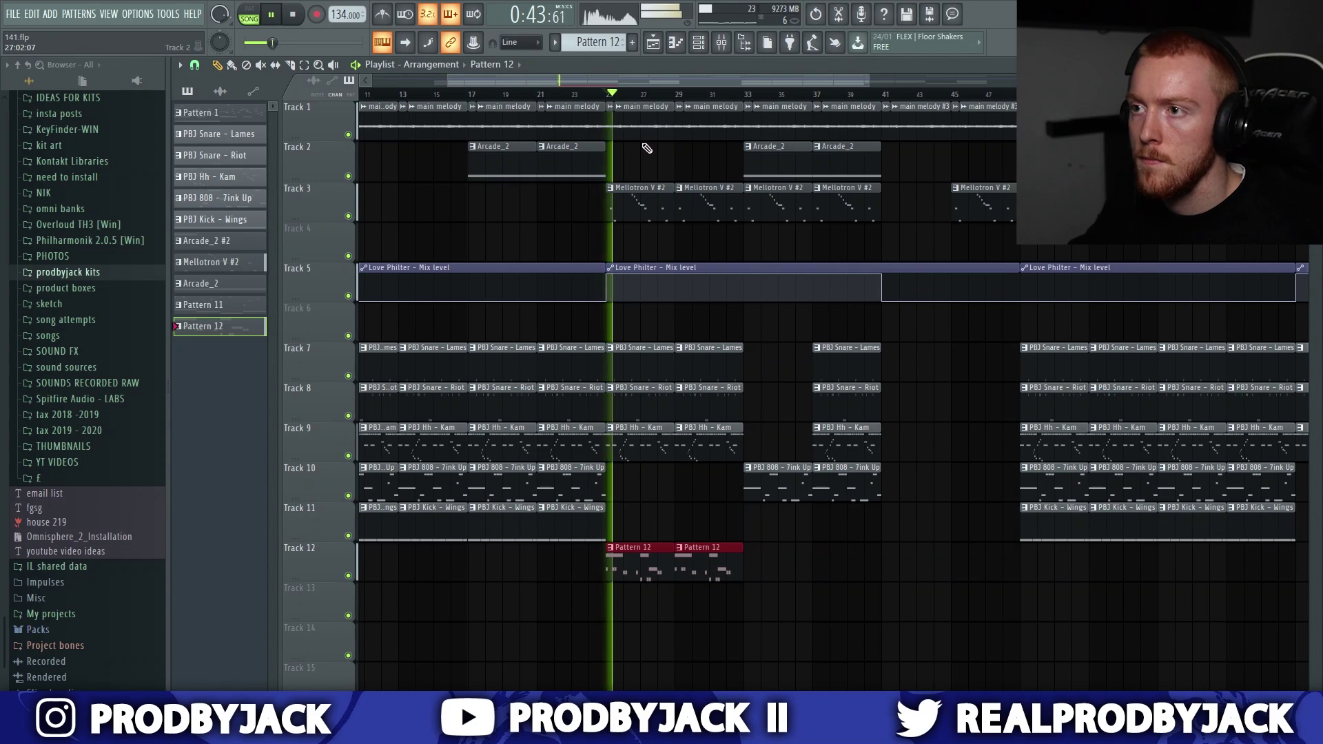
left_click(646, 149, "ctrl")
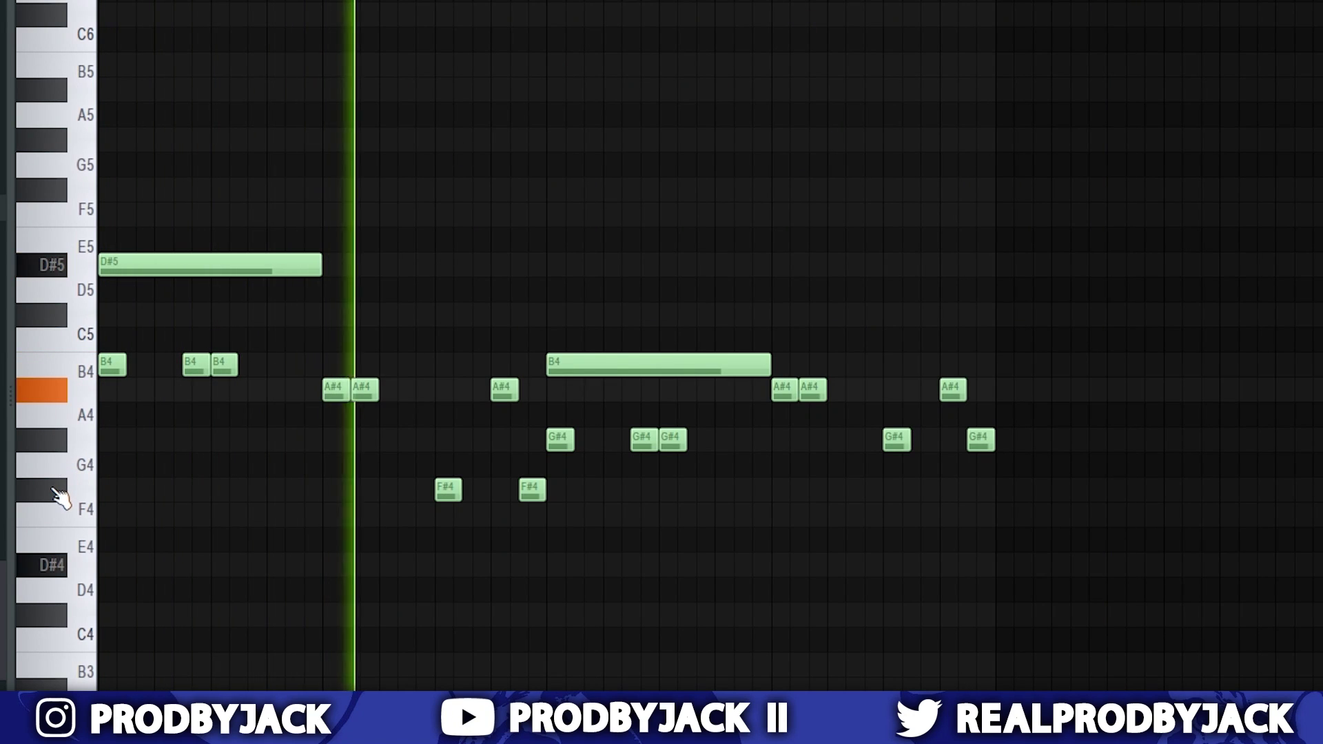
Step: Add an F#4 note to bar 2 of the Omnisphere melody and place a Pattern 12 clip at bar 45 on Track 12
left_click(408, 491)
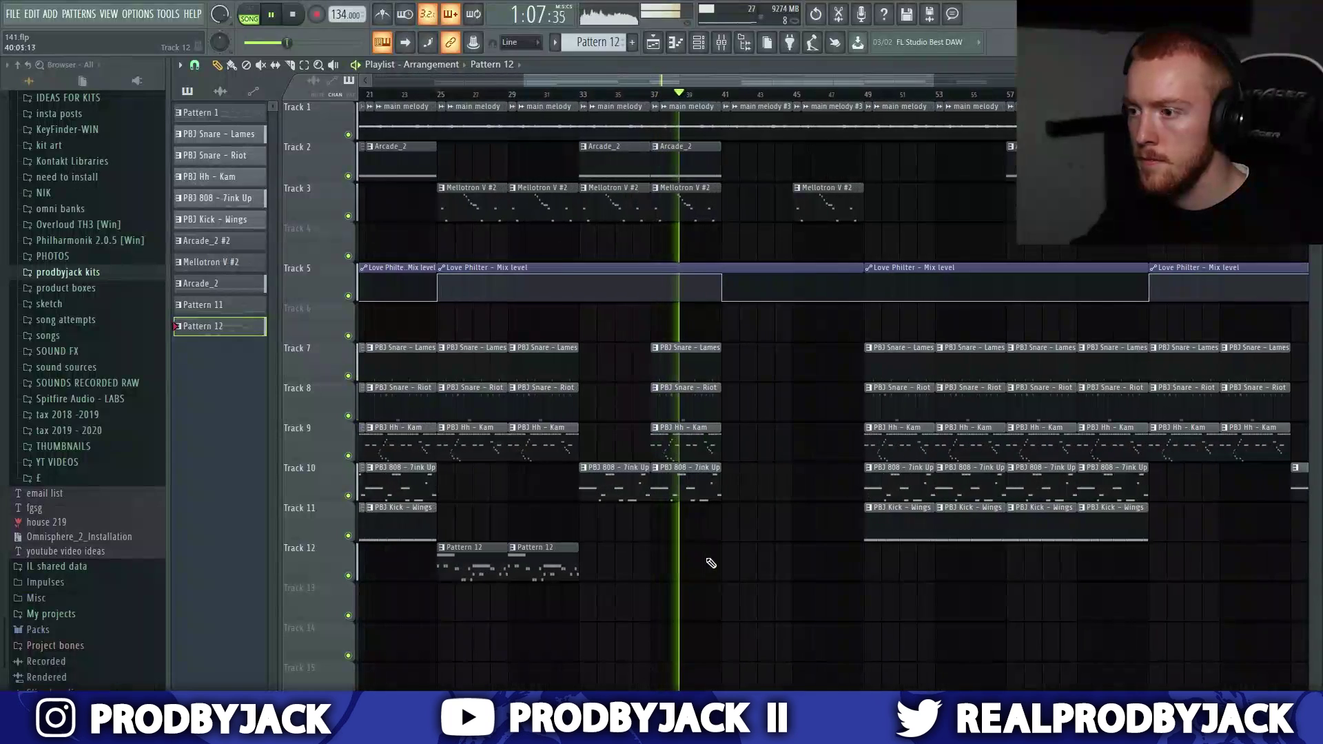
left_click(799, 560)
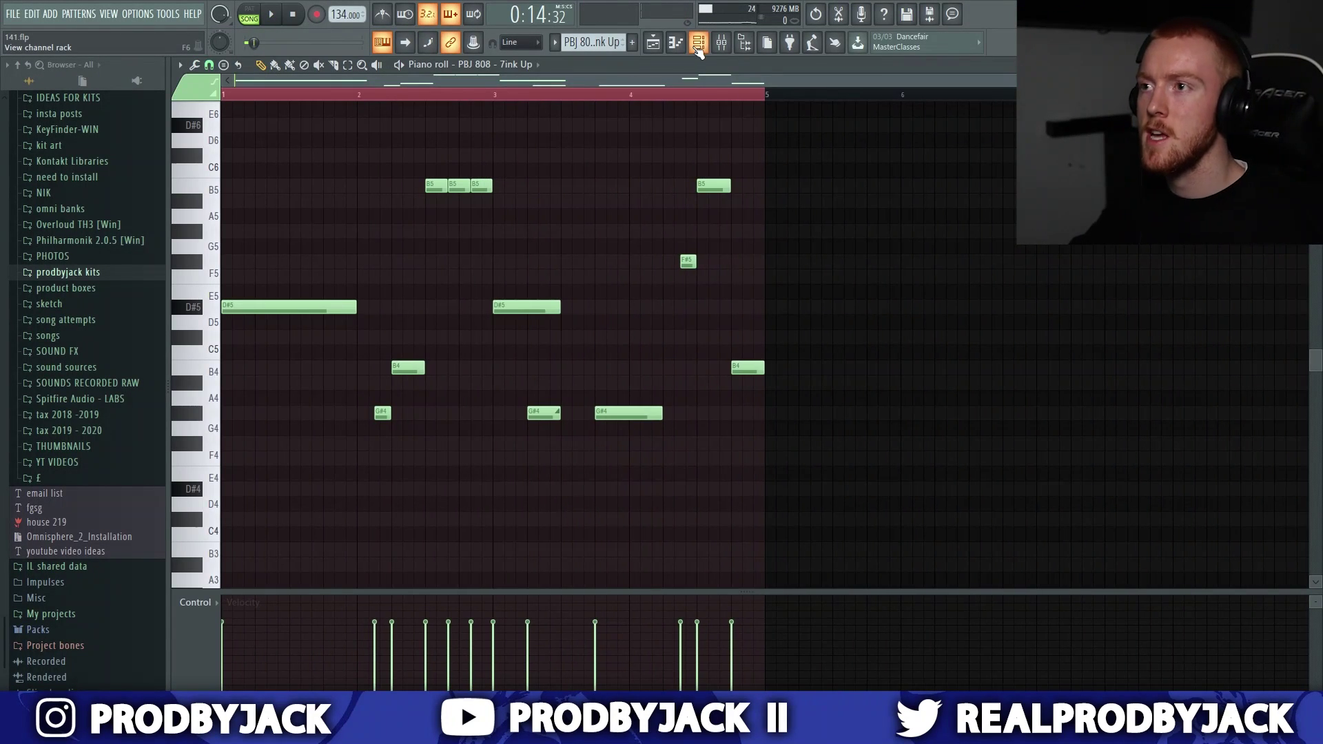
Step: Browse the unreleased PSYCHO DRUM KIT 808s and load PBJ 808 - Zay Flip into the PBJ 808 - 7ink Up channel
key("F6")
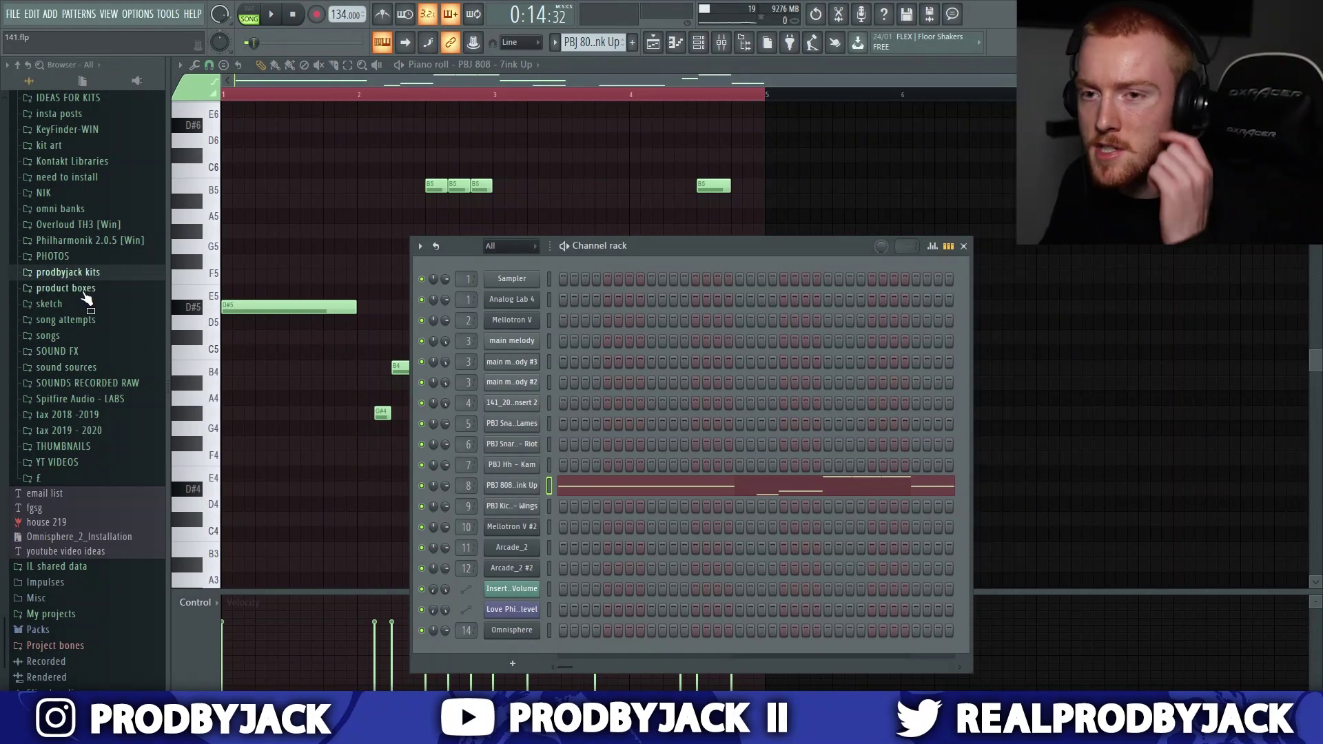
left_click(68, 272)
left_click(69, 304)
left_click(90, 352)
left_click(530, 487)
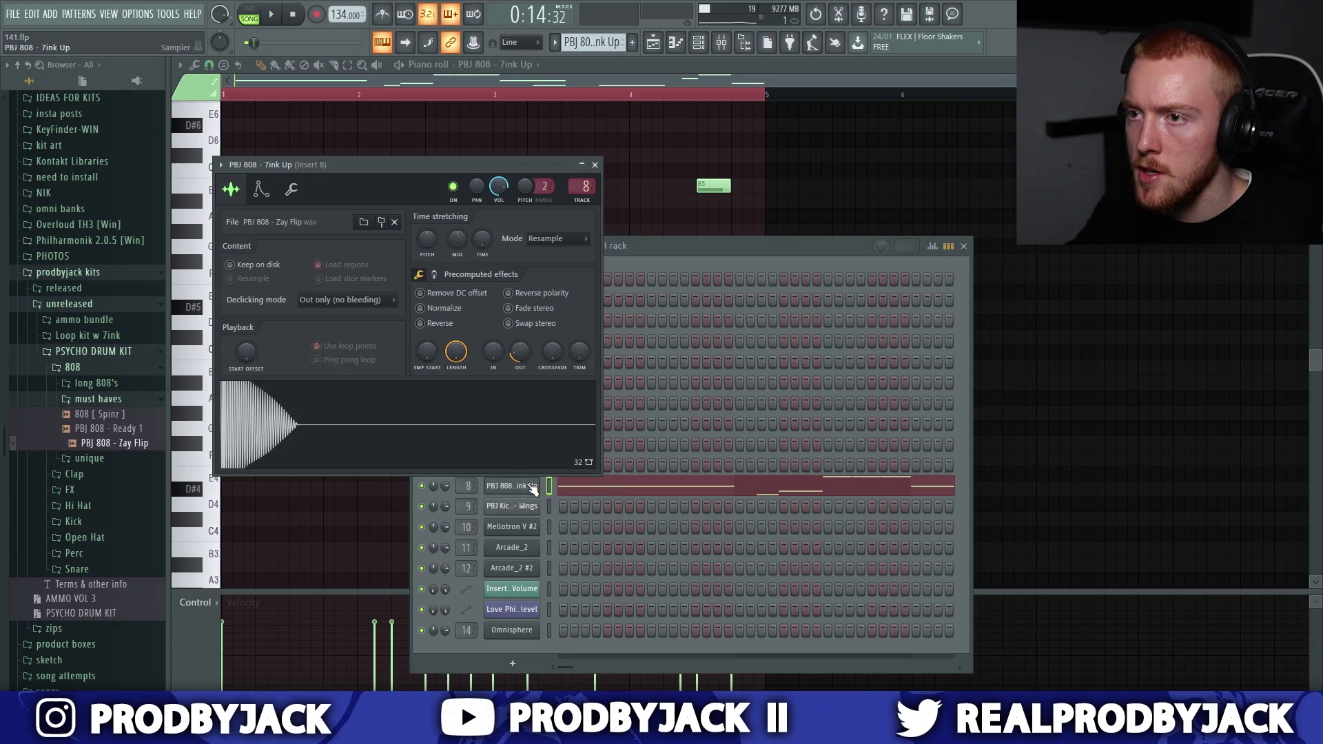
left_click(290, 188)
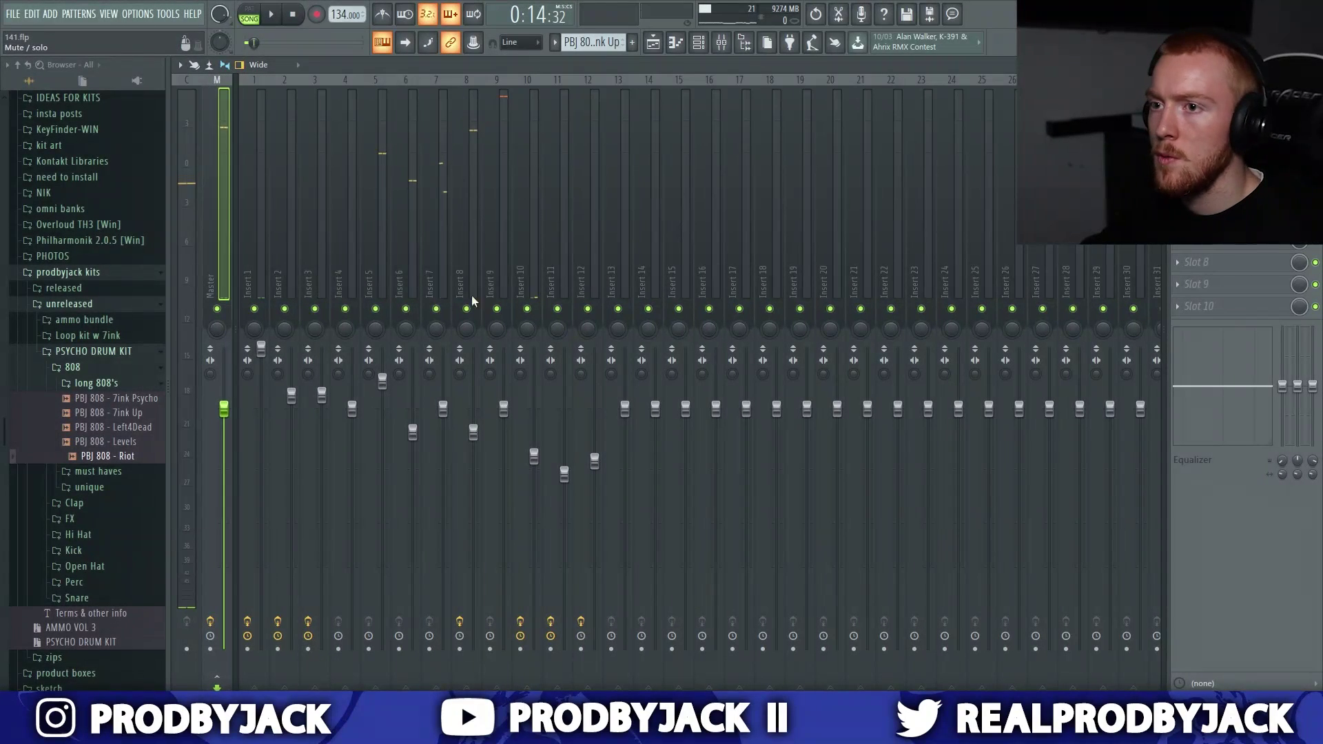
Step: Replace the F#5 note at the start of bar 3 in the 808 pattern with a half-bar A#5 note
key("space")
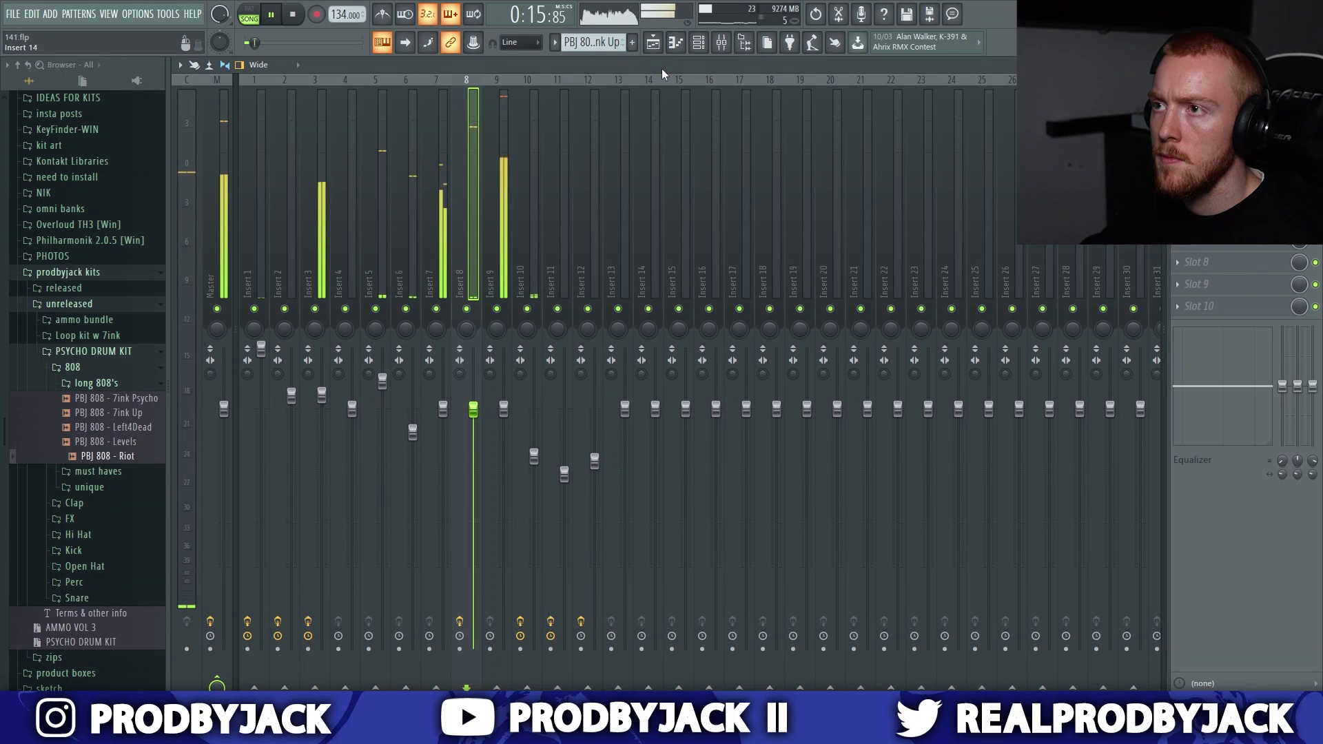
key("F7")
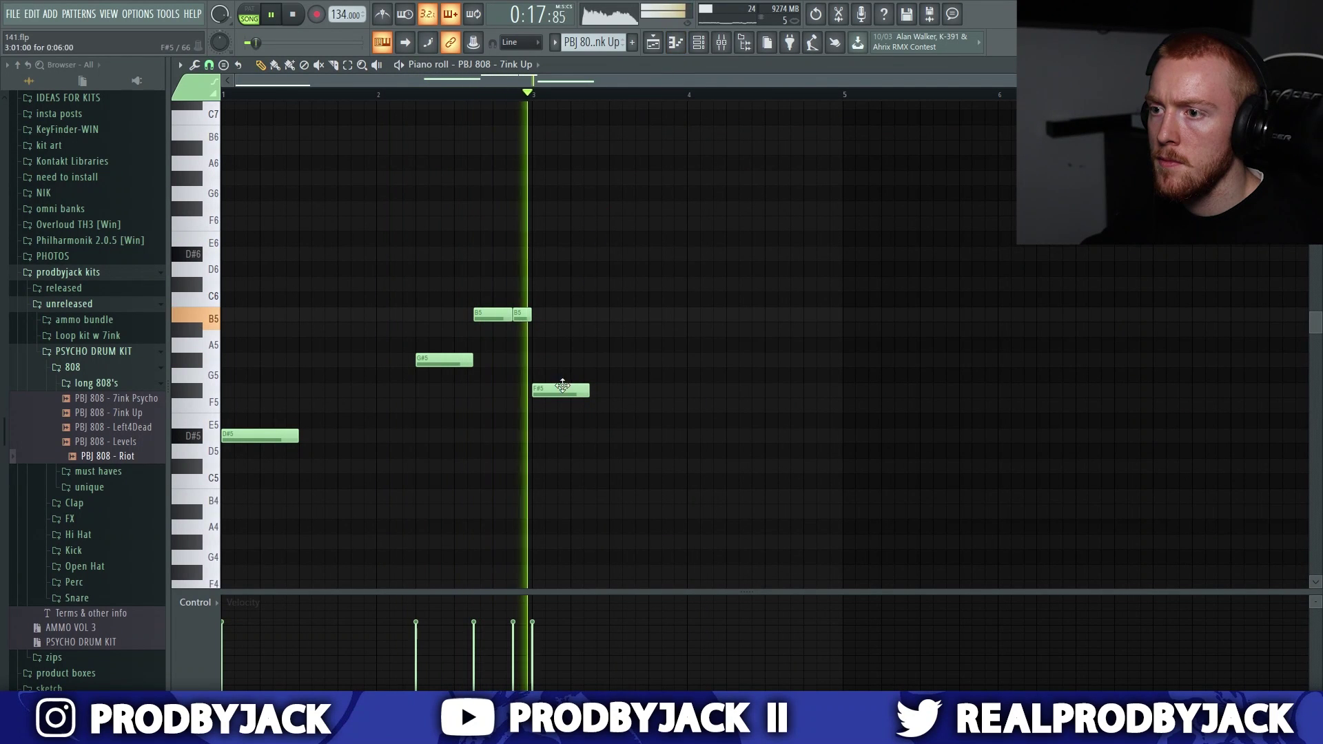
right_click(560, 390)
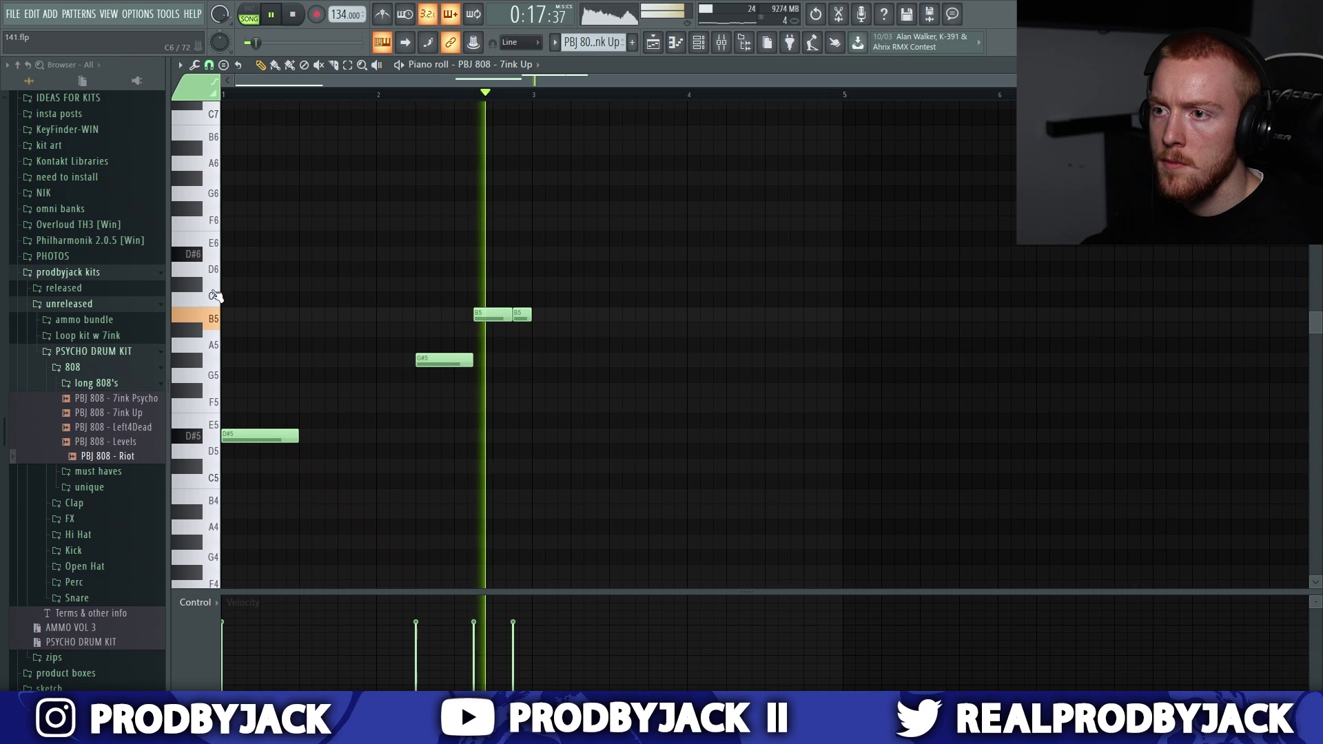
left_click(539, 330)
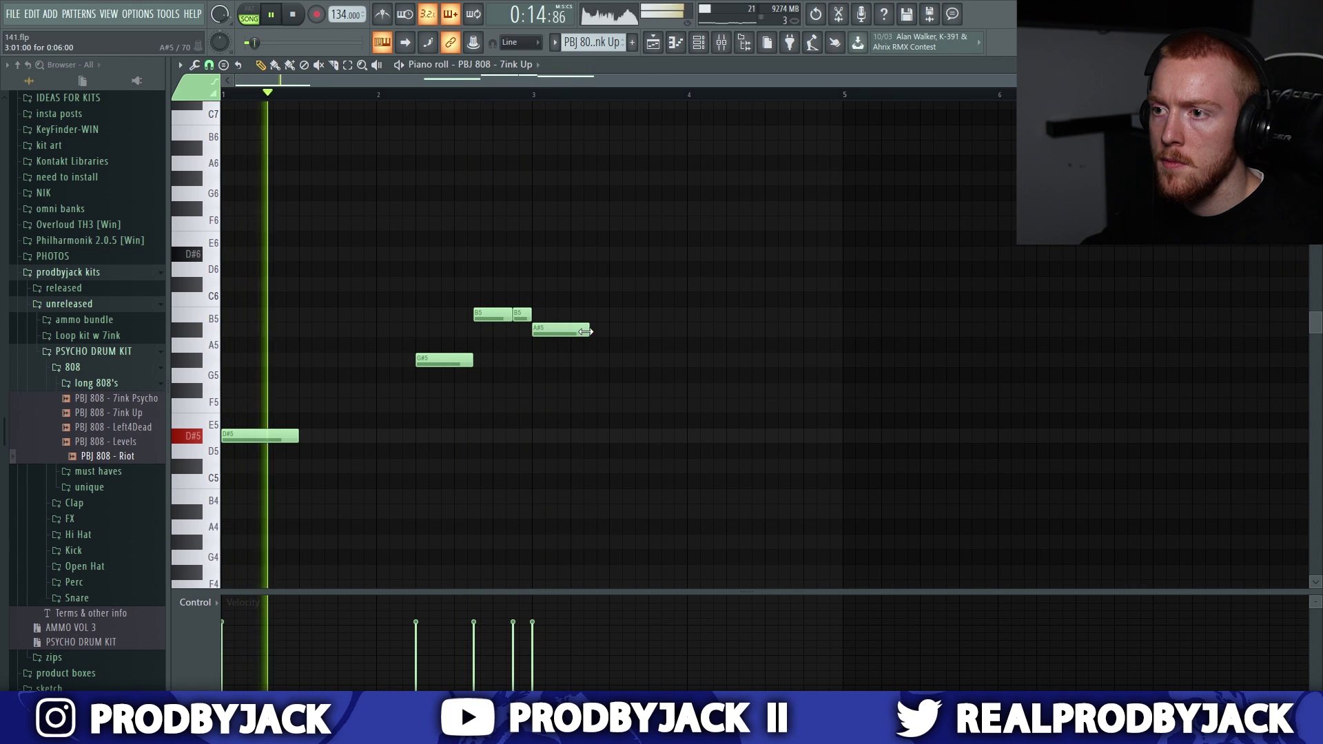
left_click_drag(585, 331, 605, 336)
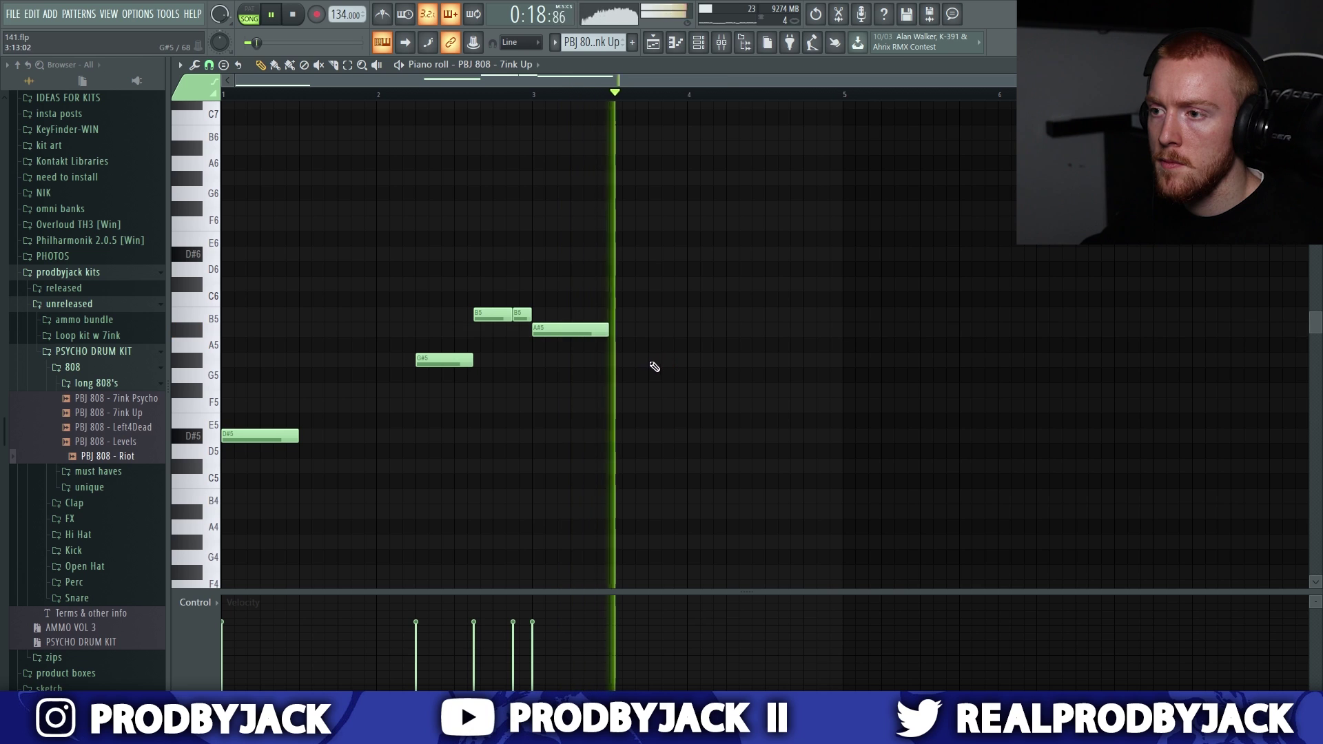
Step: Add a half-bar G#5 note three quarters through bar 3 of the 808 pattern, and try a B5 note late in bar 4
left_click(652, 361)
left_click(805, 316)
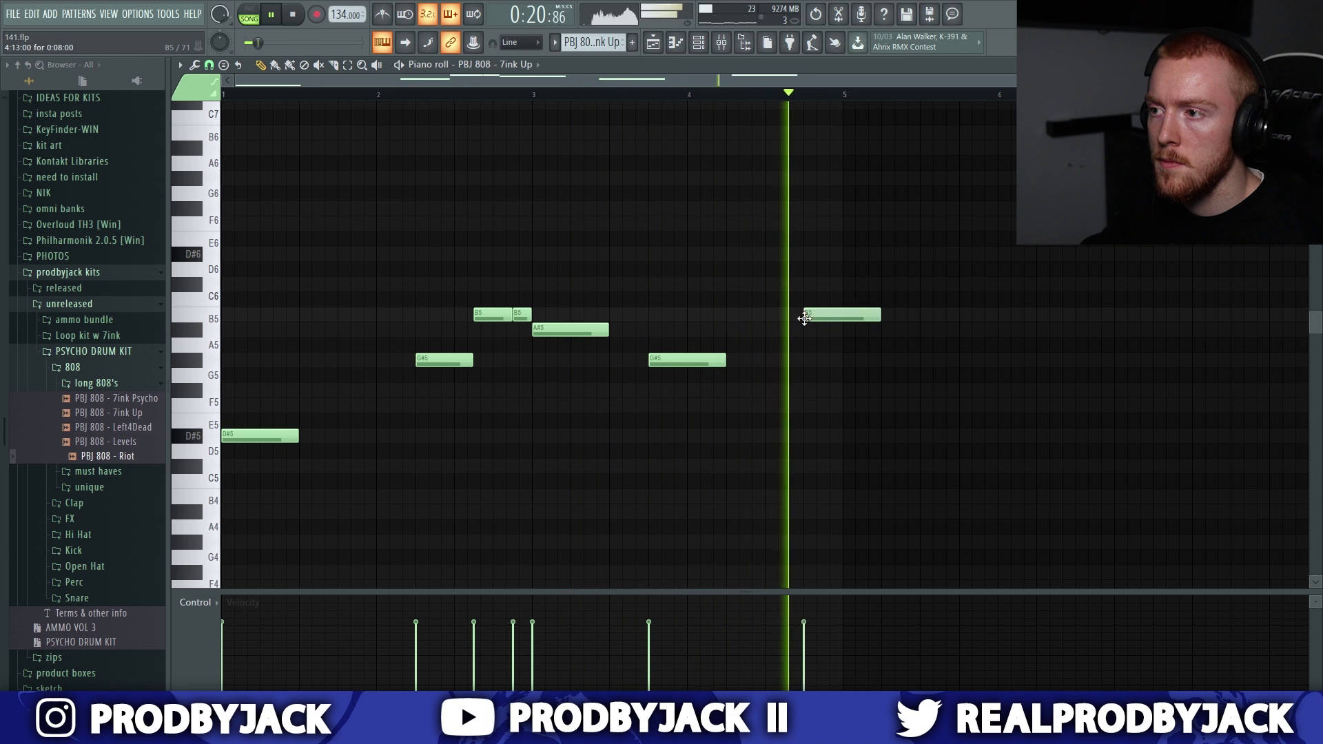
right_click(844, 317)
scroll(824, 345, "down", 1)
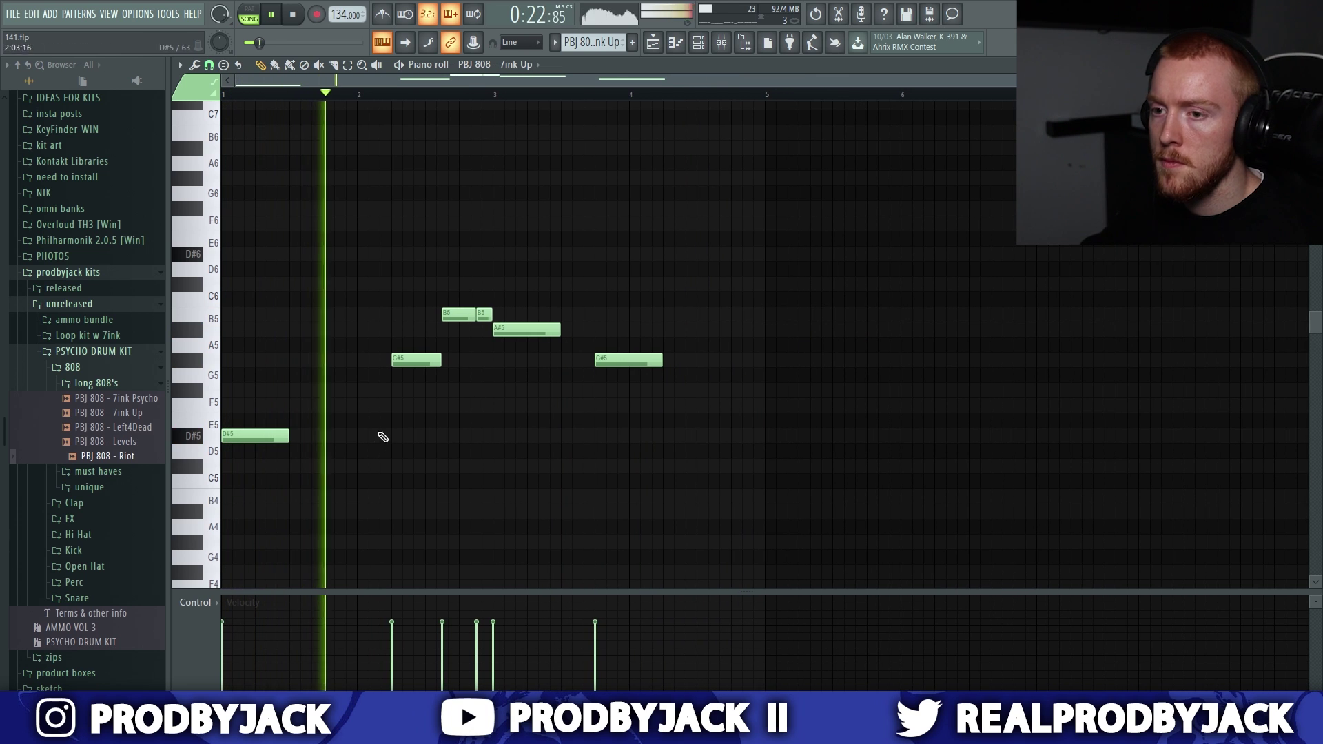
Step: Add a B4 note an eighth of a bar long early in bar 2 and a G#5 note halfway through bar 4 of the 808 pattern
left_click(377, 498)
scroll(386, 499, "up", 1)
left_click_drag(477, 497, 399, 505)
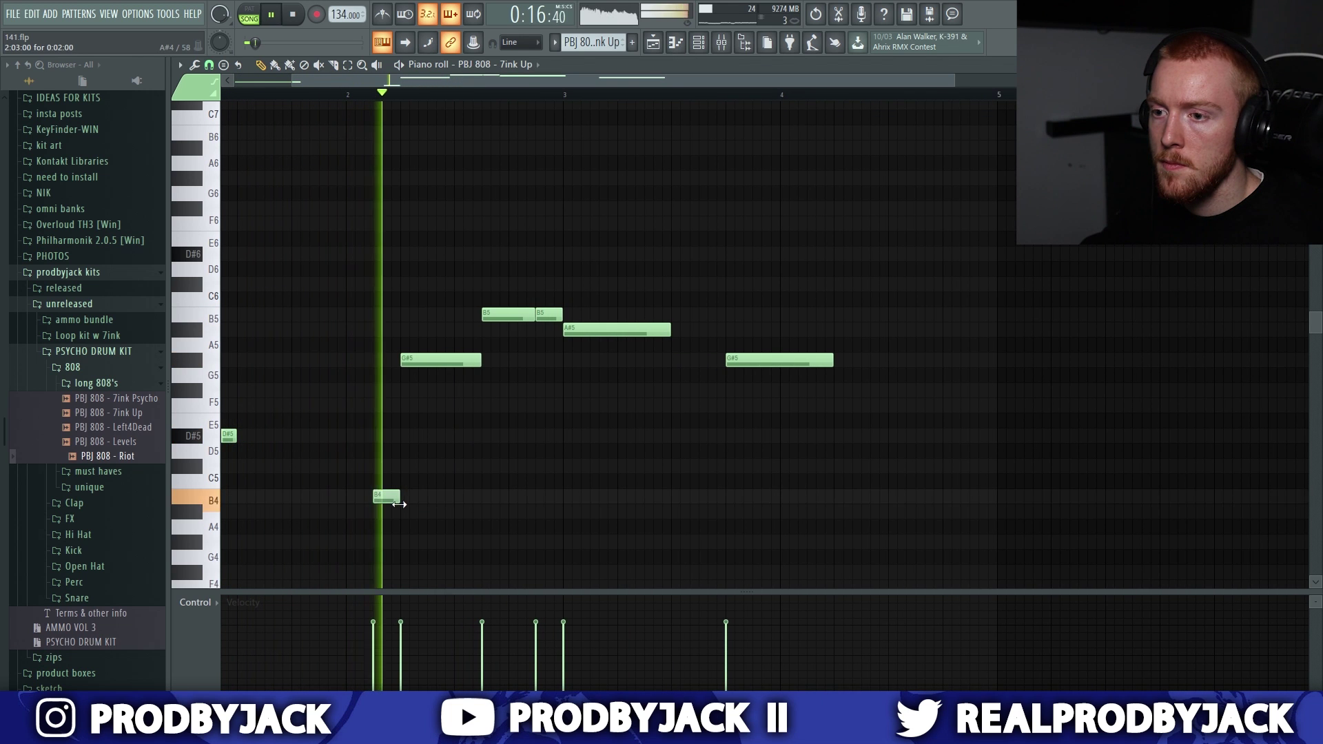
scroll(593, 428, "down", 1)
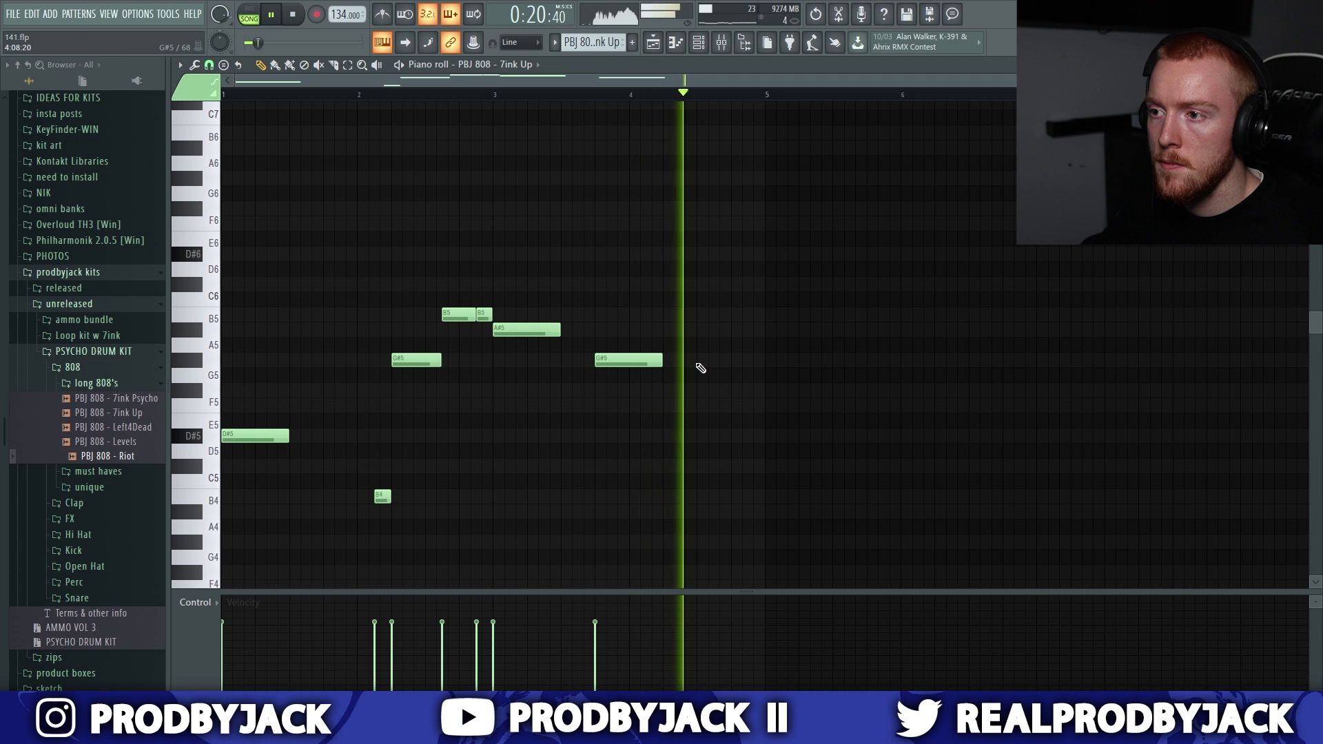
key("space")
left_click(698, 361)
scroll(703, 364, "up", 1)
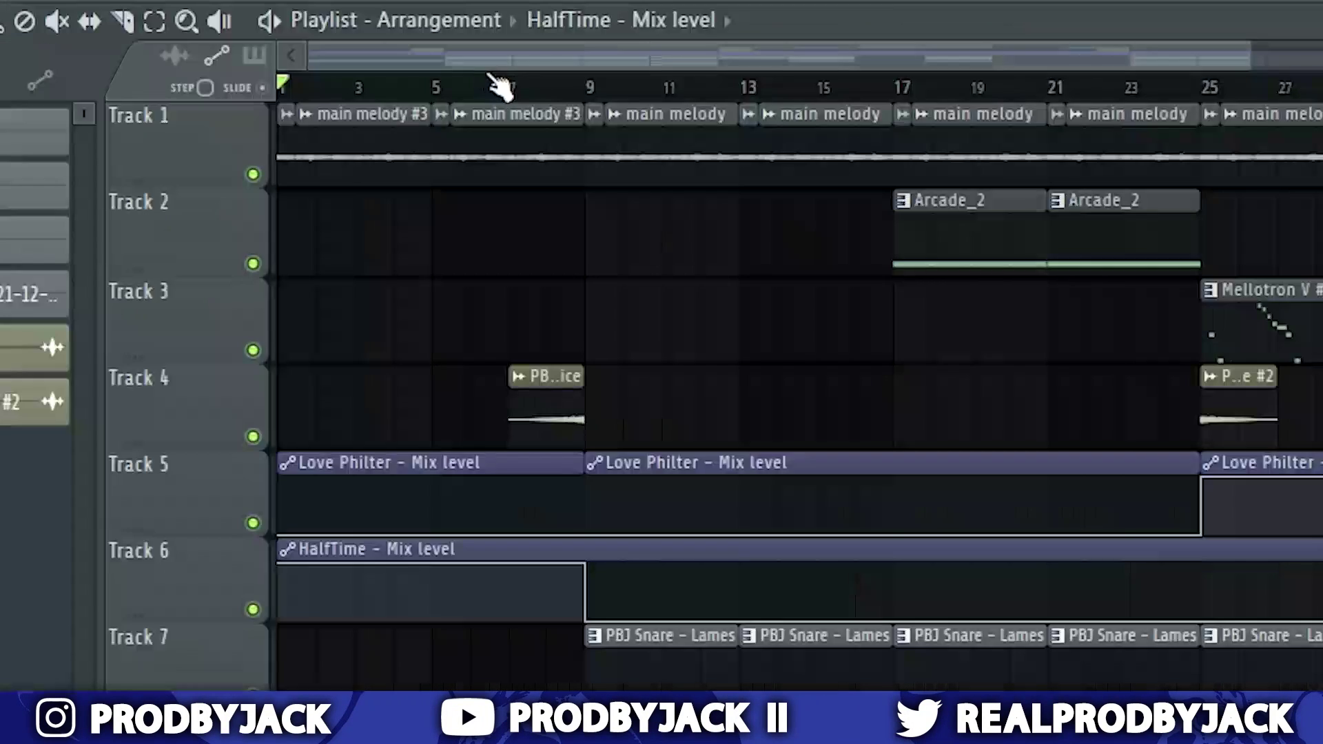
Step: Play back the intro of the arrangement with the HalfTime mix level automation applied
key("space")
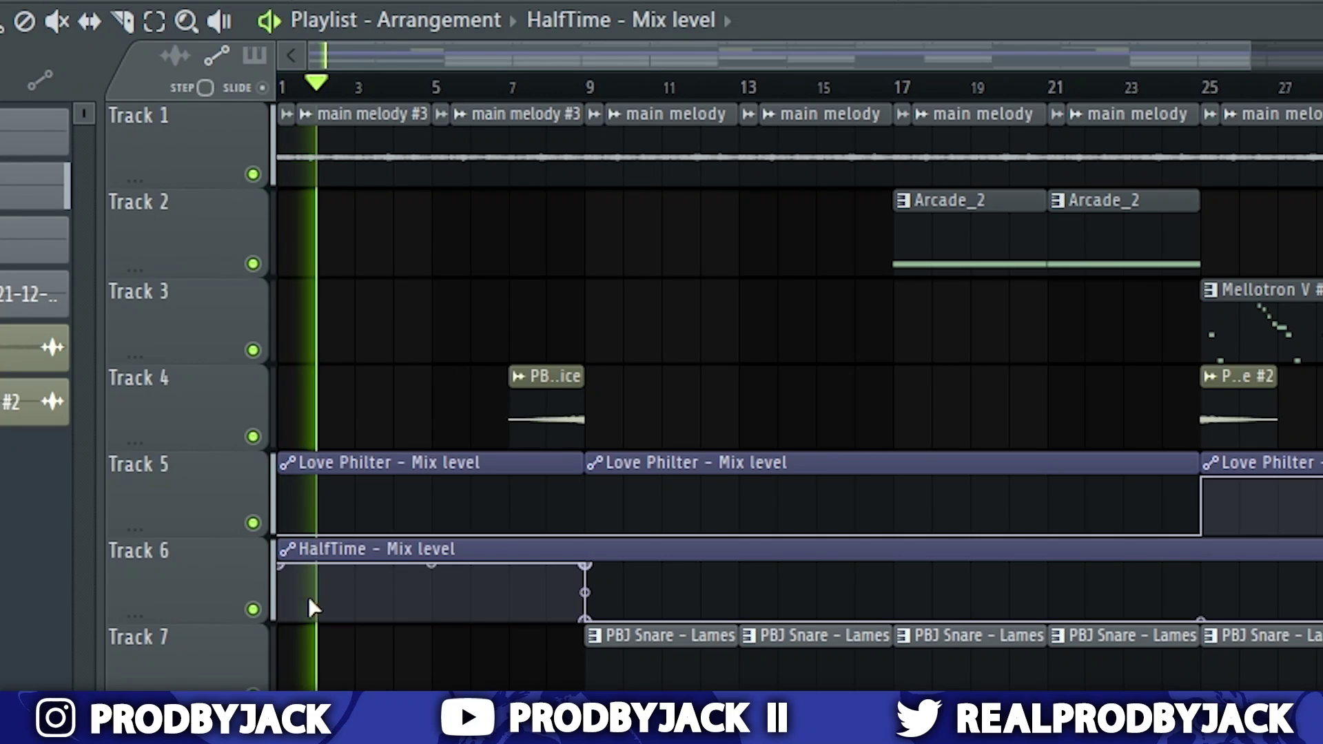
key("space")
scroll(661, 94, "down", 2)
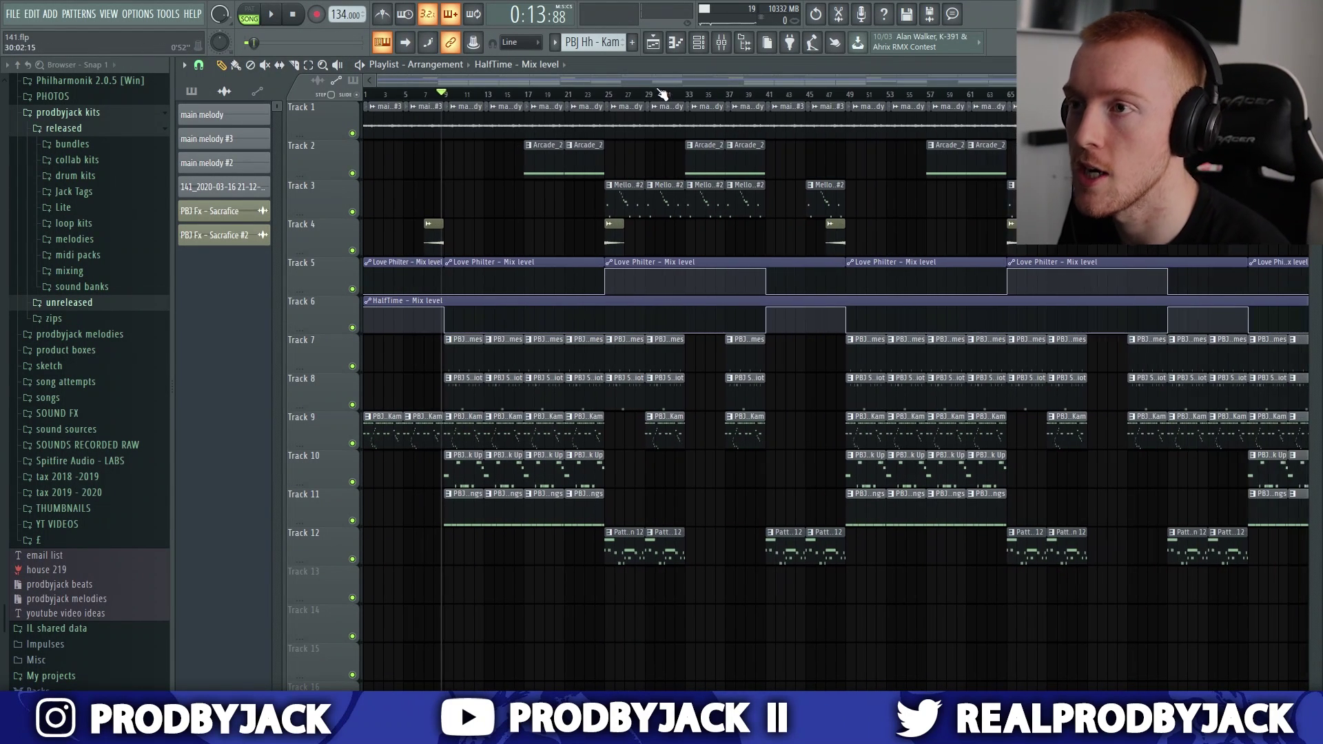
Step: Mute the hi-hats on Track 9 and play the intro from bar 1
left_click_drag(377, 92, 364, 93)
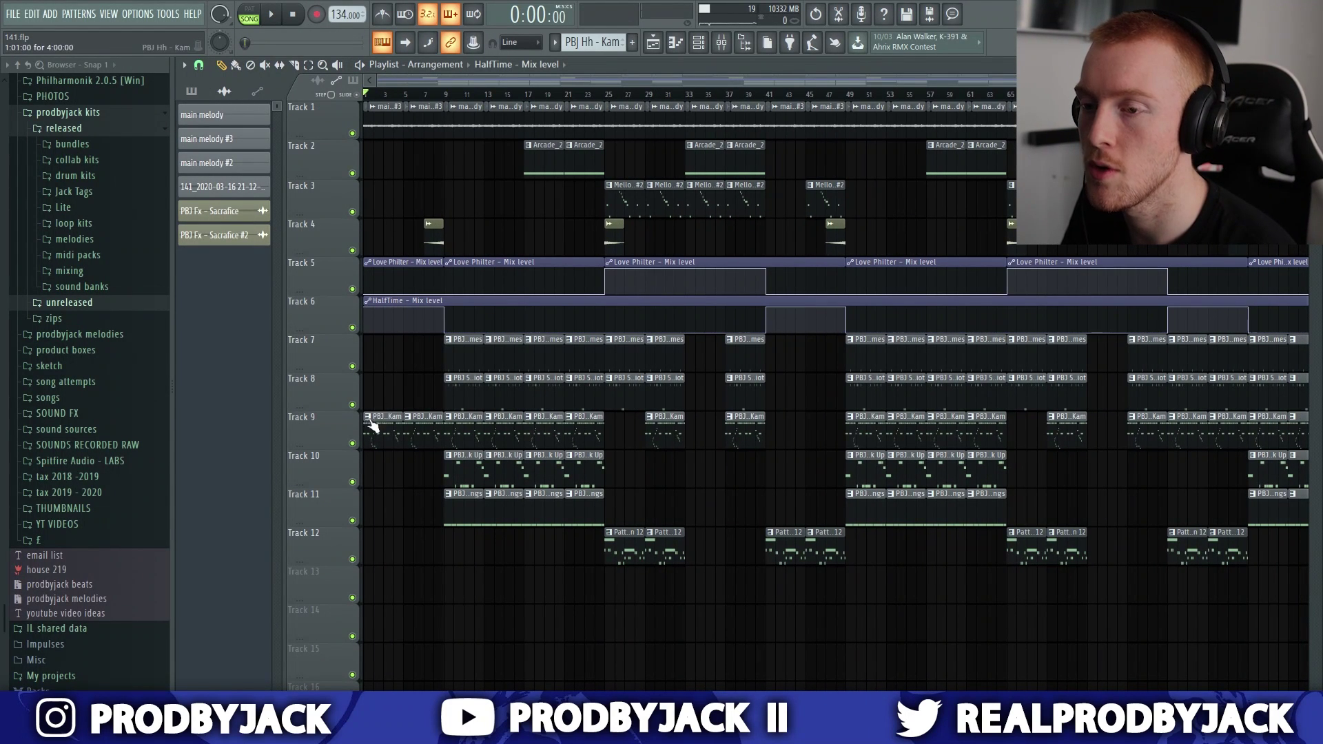
left_click(352, 443)
key("space")
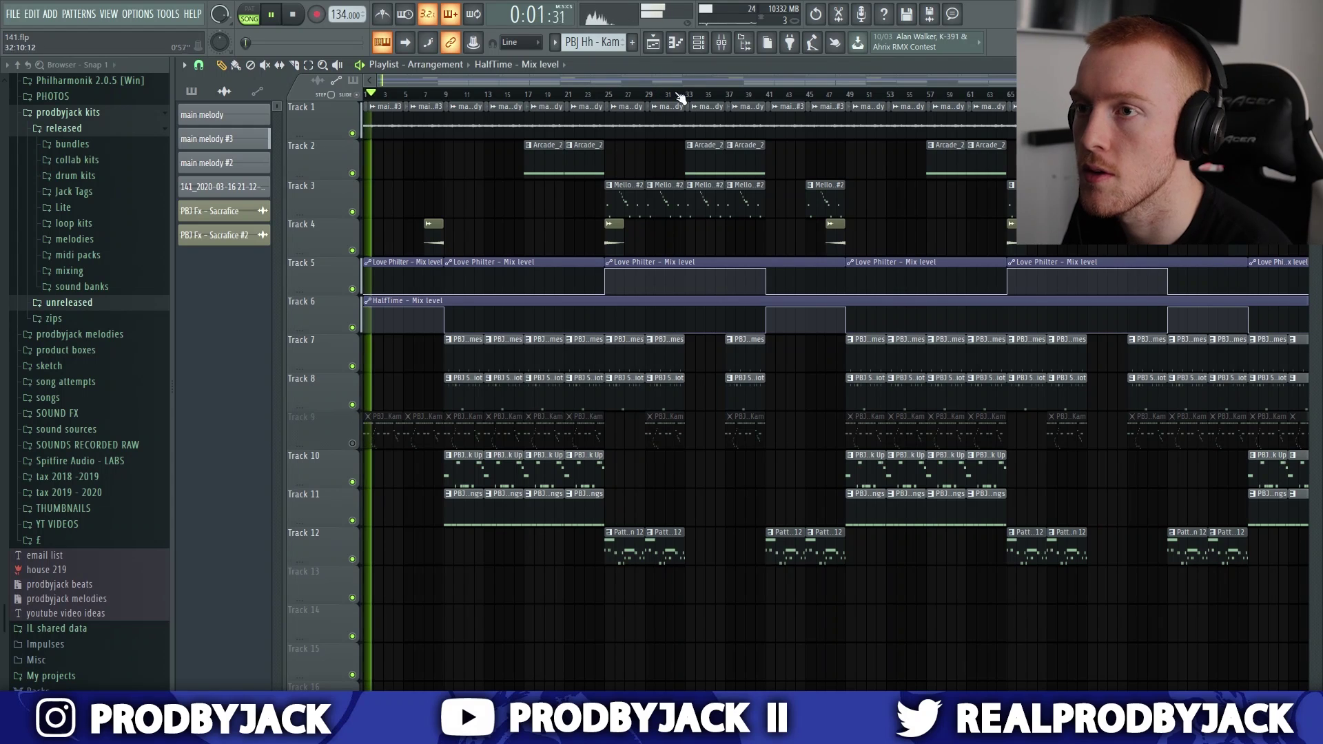
key("space")
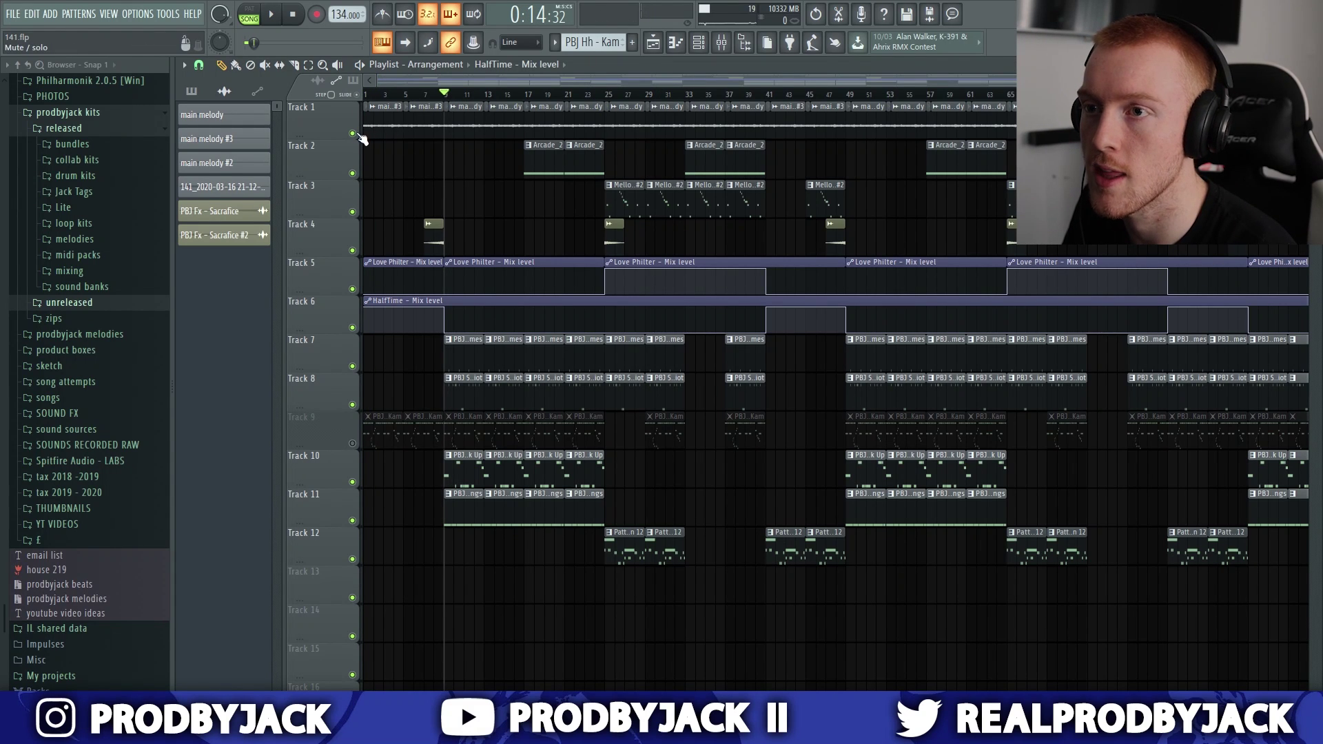
Step: Solo the main melody on Track 1 together with the HalfTime automation on Track 6 and play it from bar 9
left_click(352, 133, "ctrl")
left_click(353, 328)
key("space")
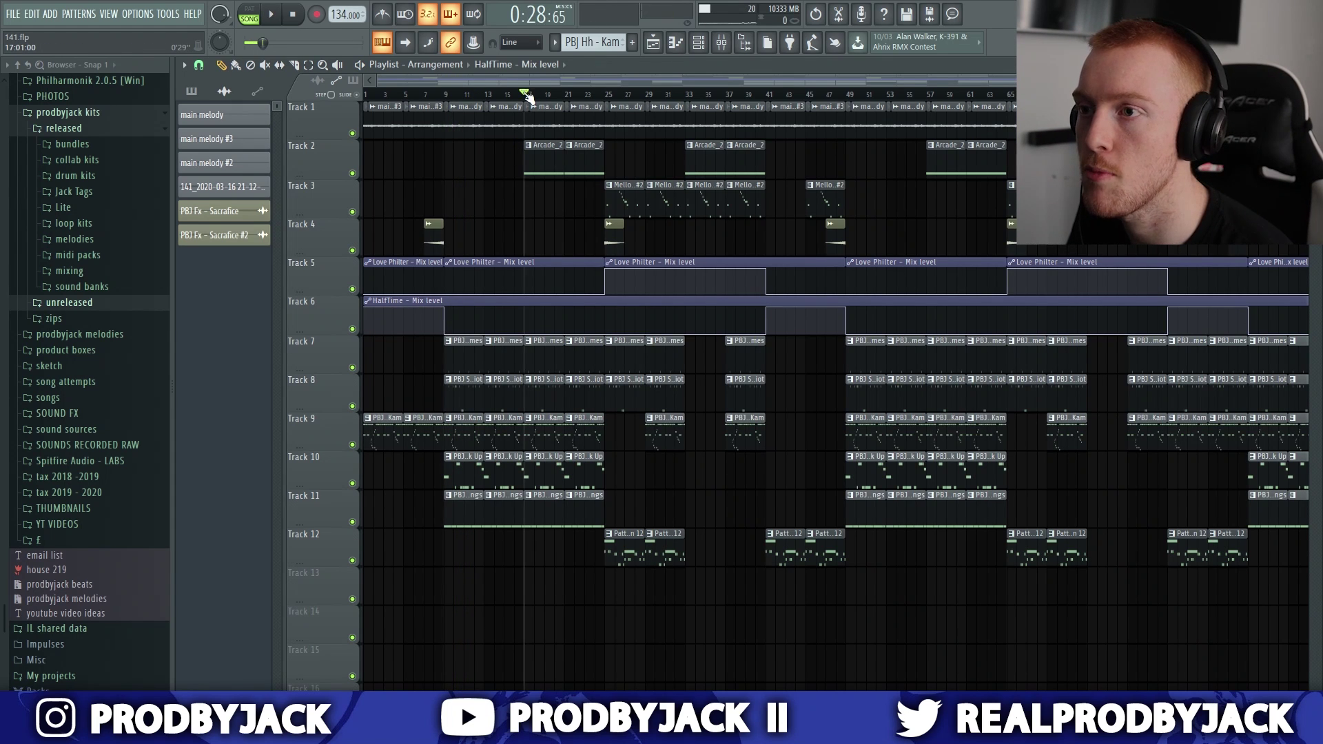
Step: Solo the Arcade_2 clips on Track 2 and listen to them from bar 17
right_click(352, 173)
key("space")
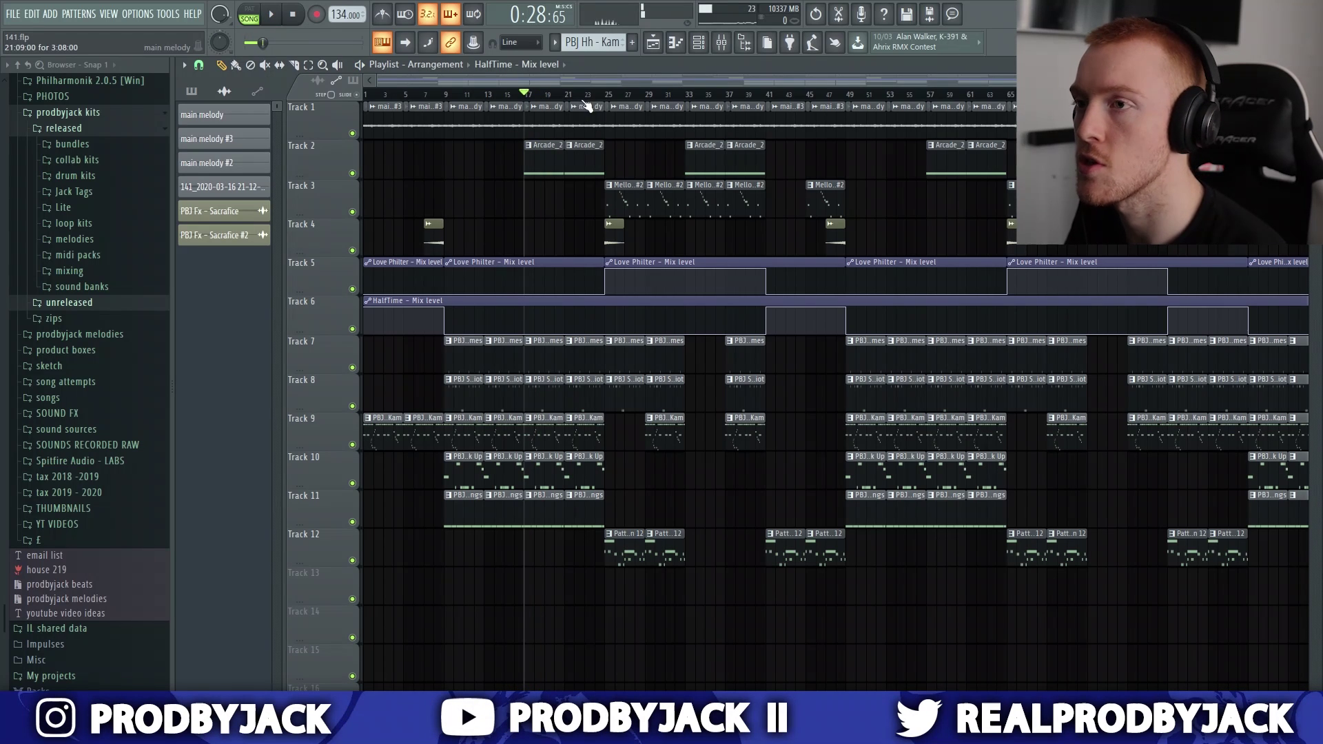
left_click(660, 185)
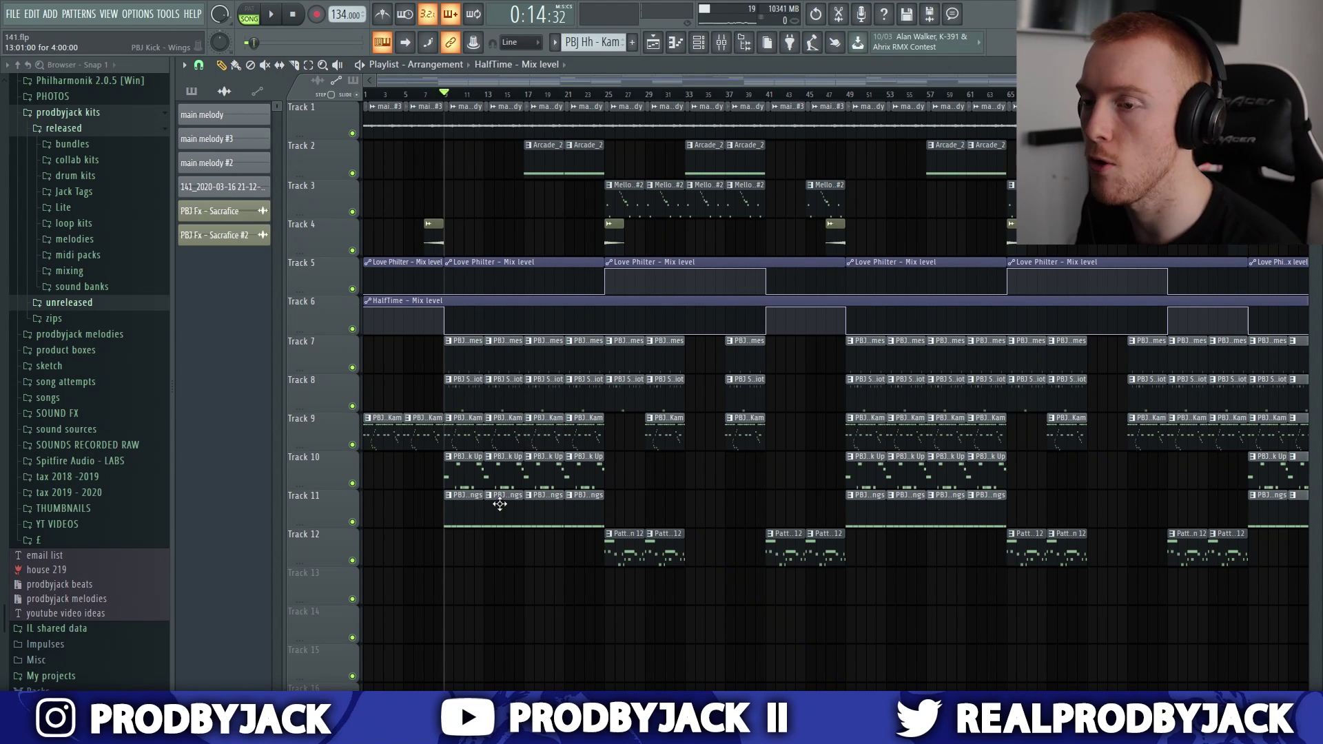
Step: Solo the 808 clips on Track 10 and listen to them from bar 9, ending with all tracks restored
right_click(352, 483)
key("space")
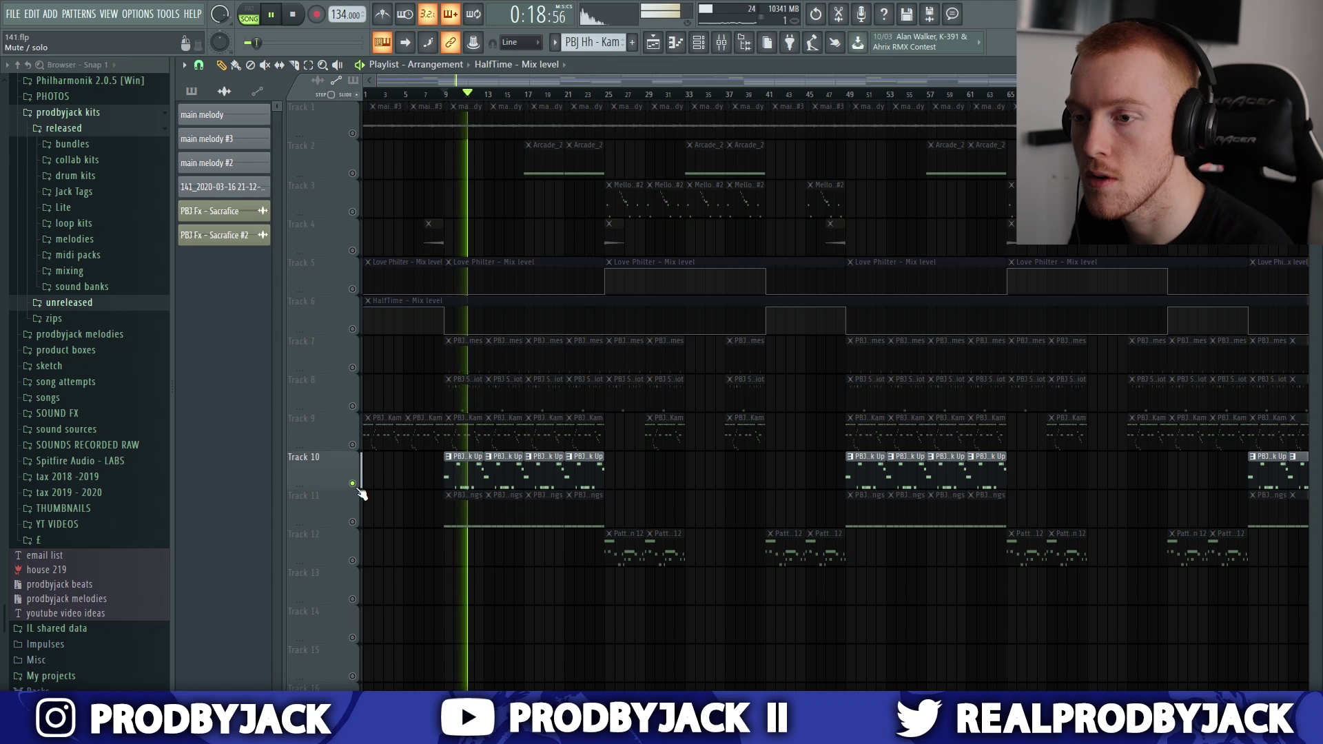
right_click(352, 483)
key("space")
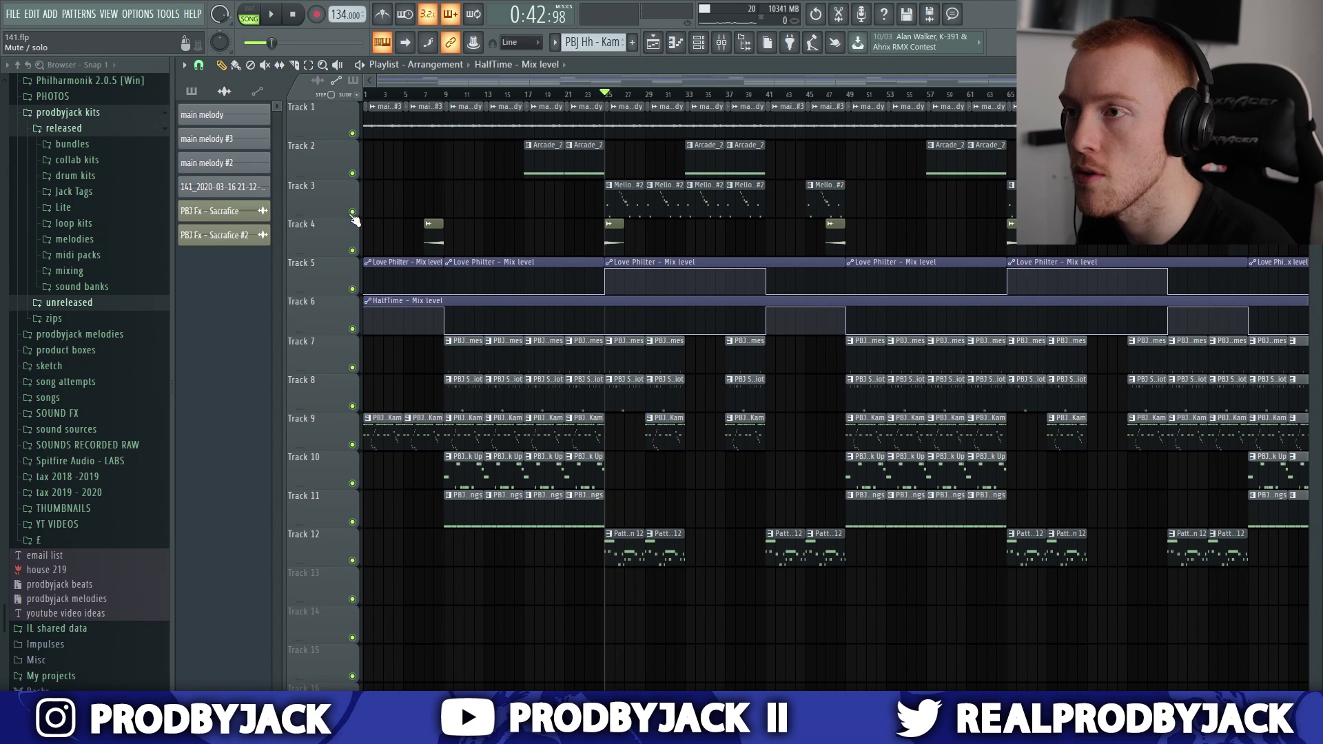
Step: Solo the Mellotron clips on Track 3 and play them from bar 25
right_click(352, 212)
key("space")
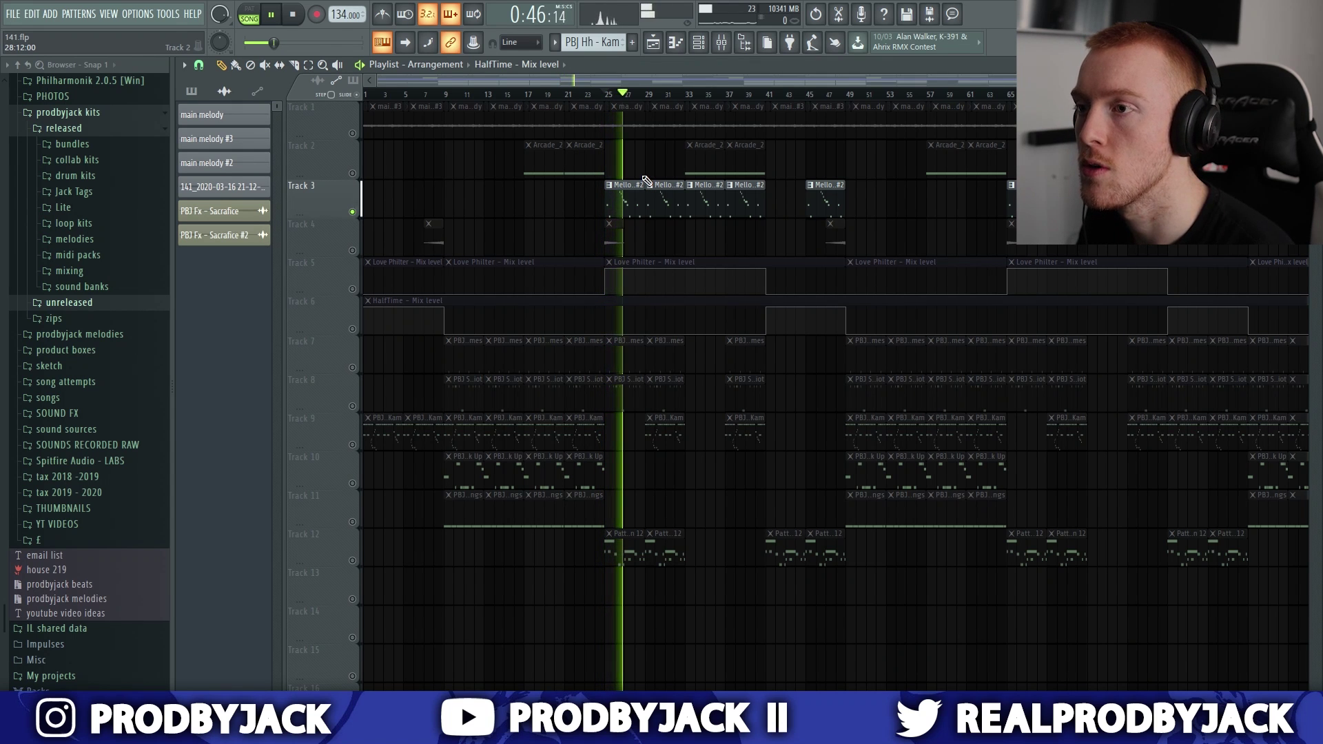
Step: With all tracks restored, examine the Omnisphere notes of Pattern 12 and play them in the full arrangement from bar 25
key("space")
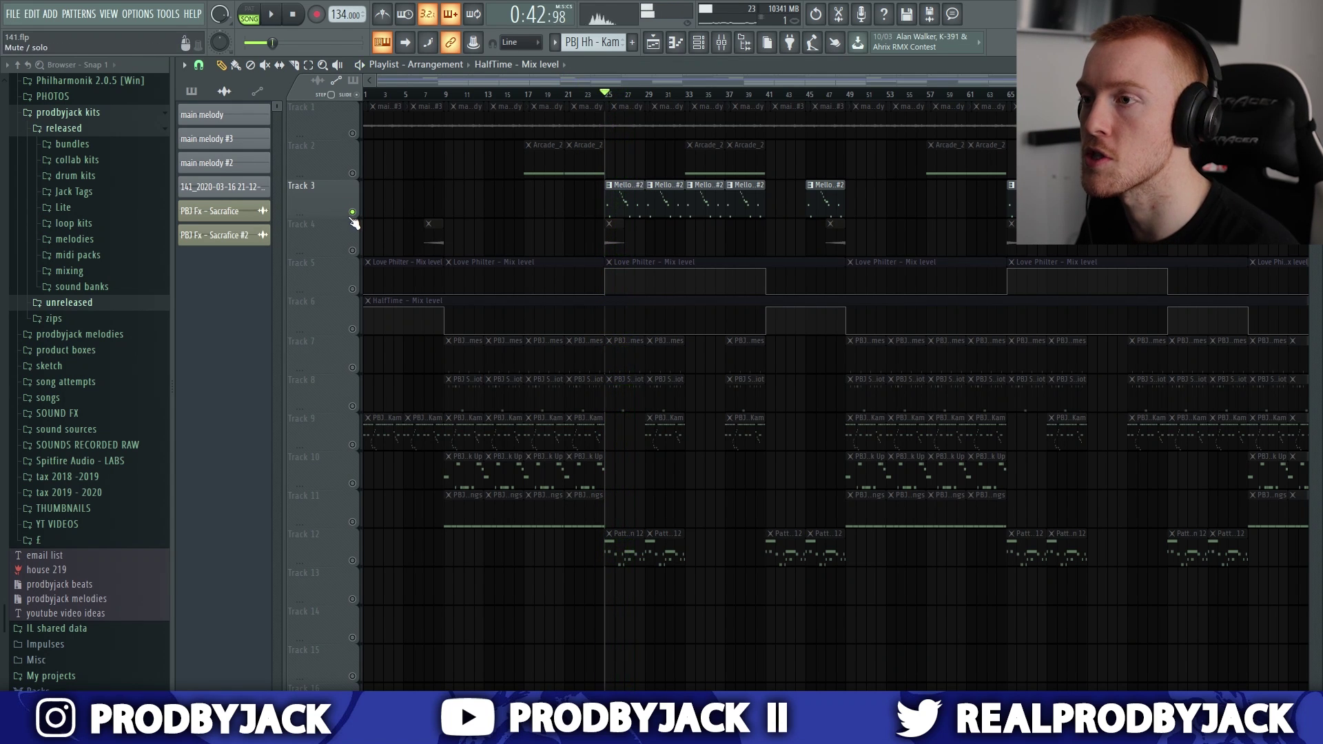
right_click(352, 212)
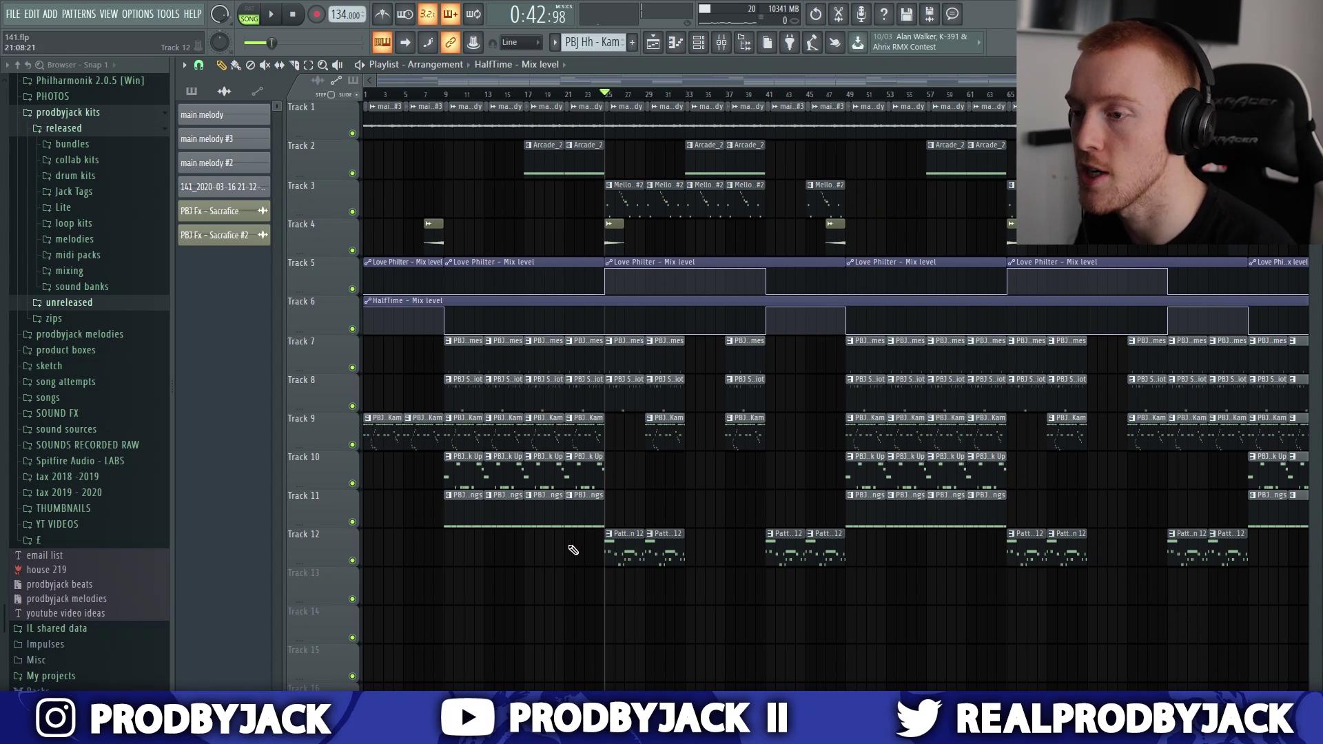
double_click(624, 560)
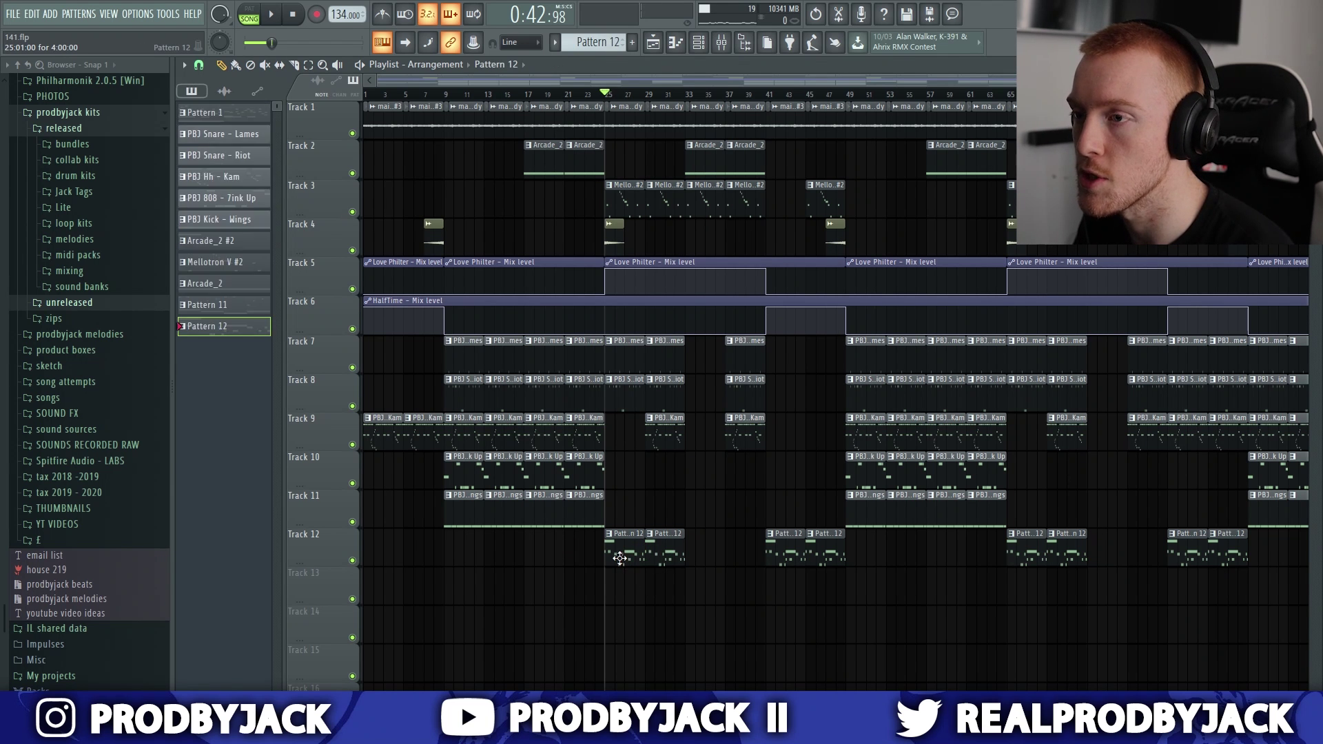
scroll(441, 359, "down", 3)
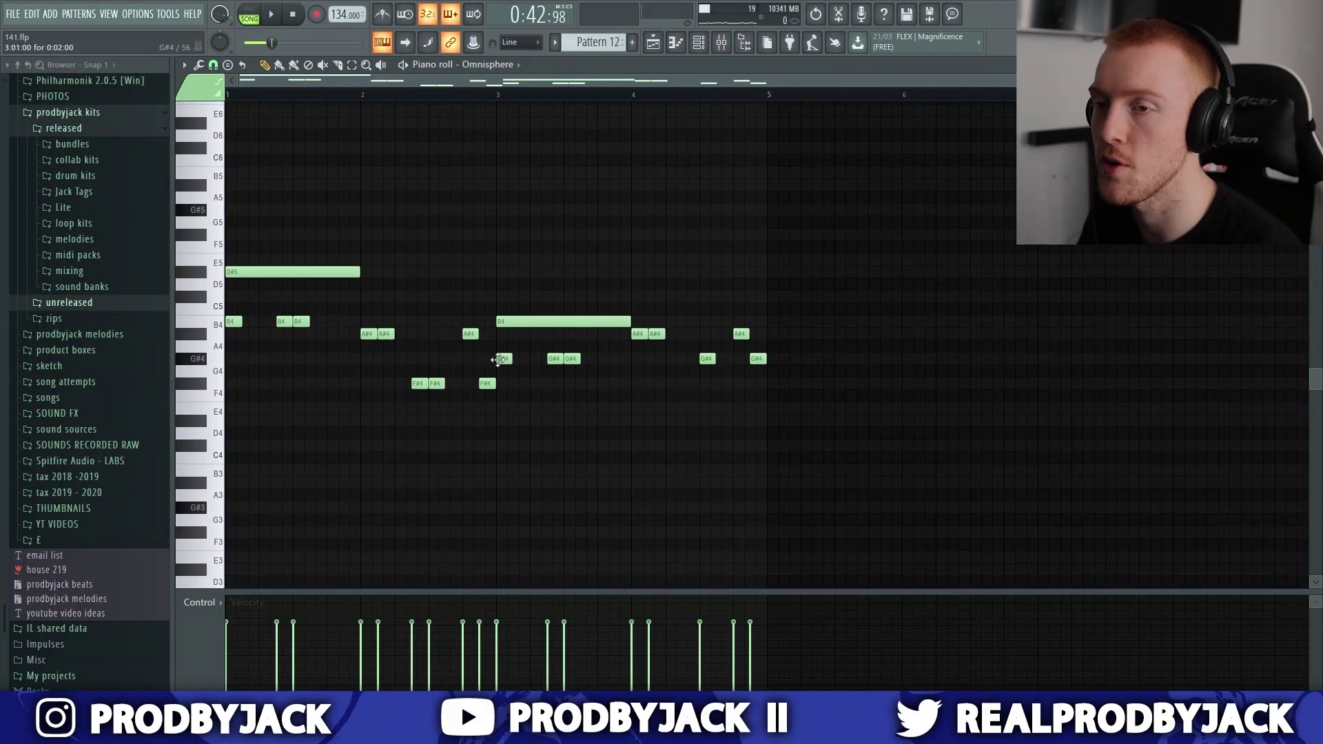
key("space")
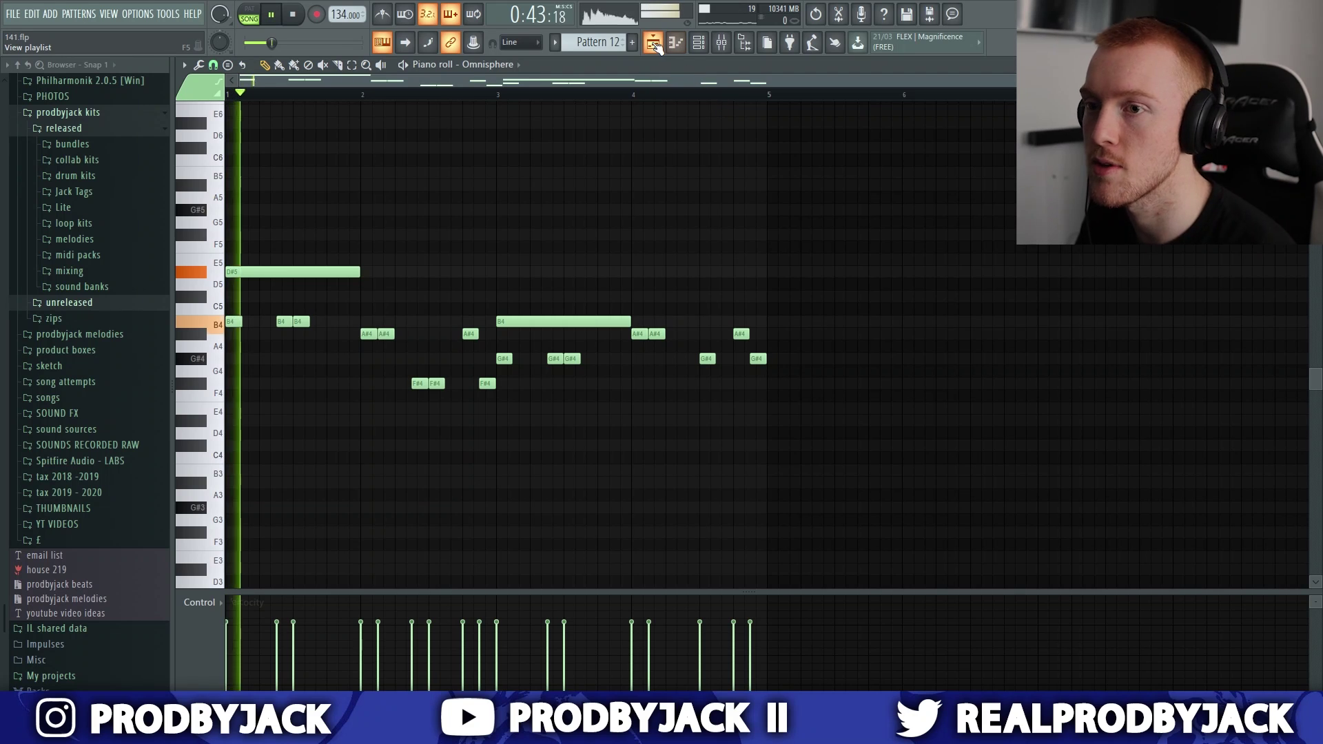
key("F5")
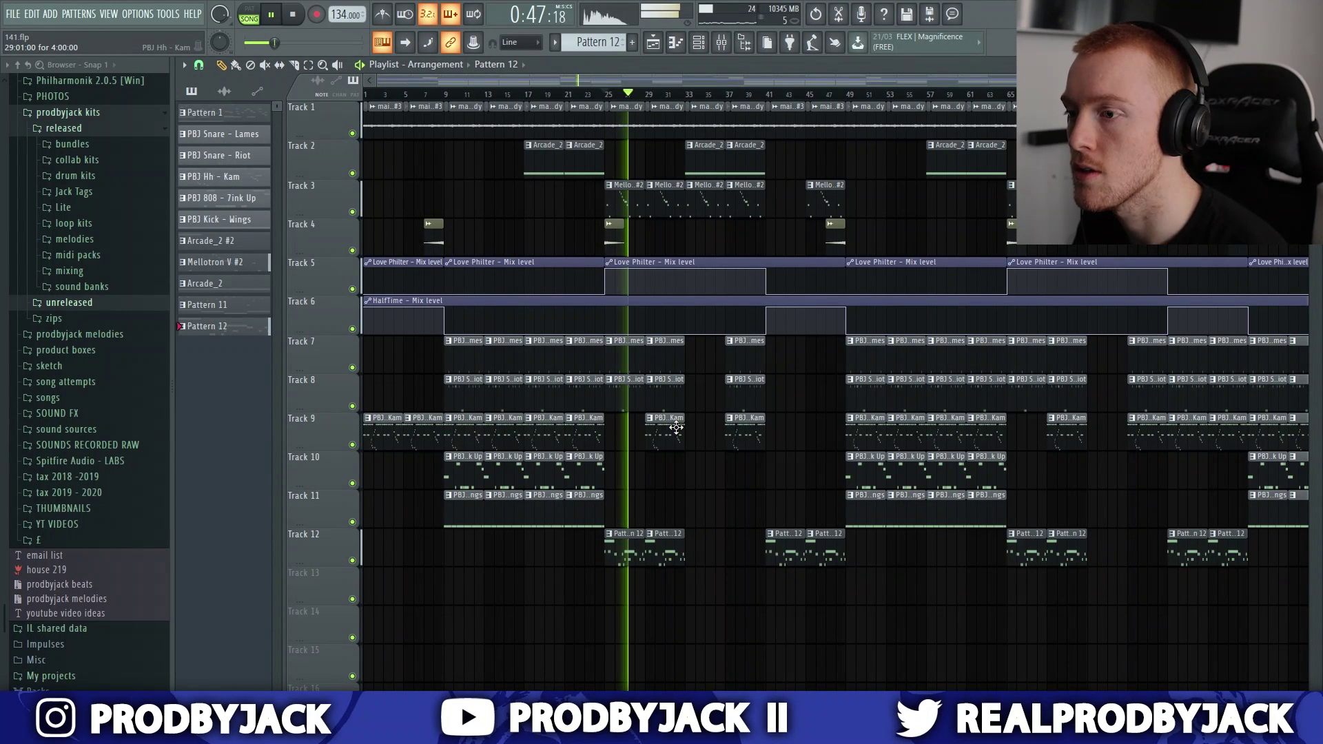
key("space")
Step: Review the CamelCrusher effect on mixer Insert 14, and close the plugin and mixer windows
key("F9")
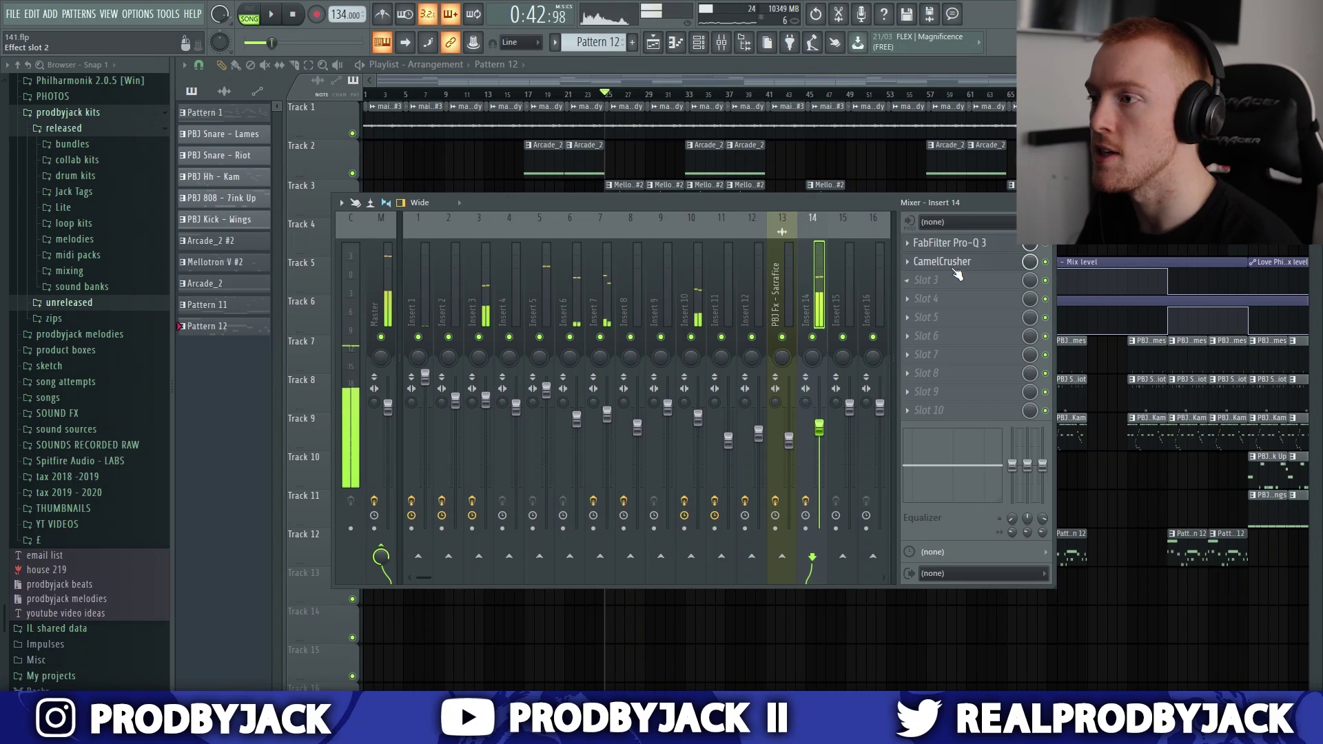
left_click(953, 267)
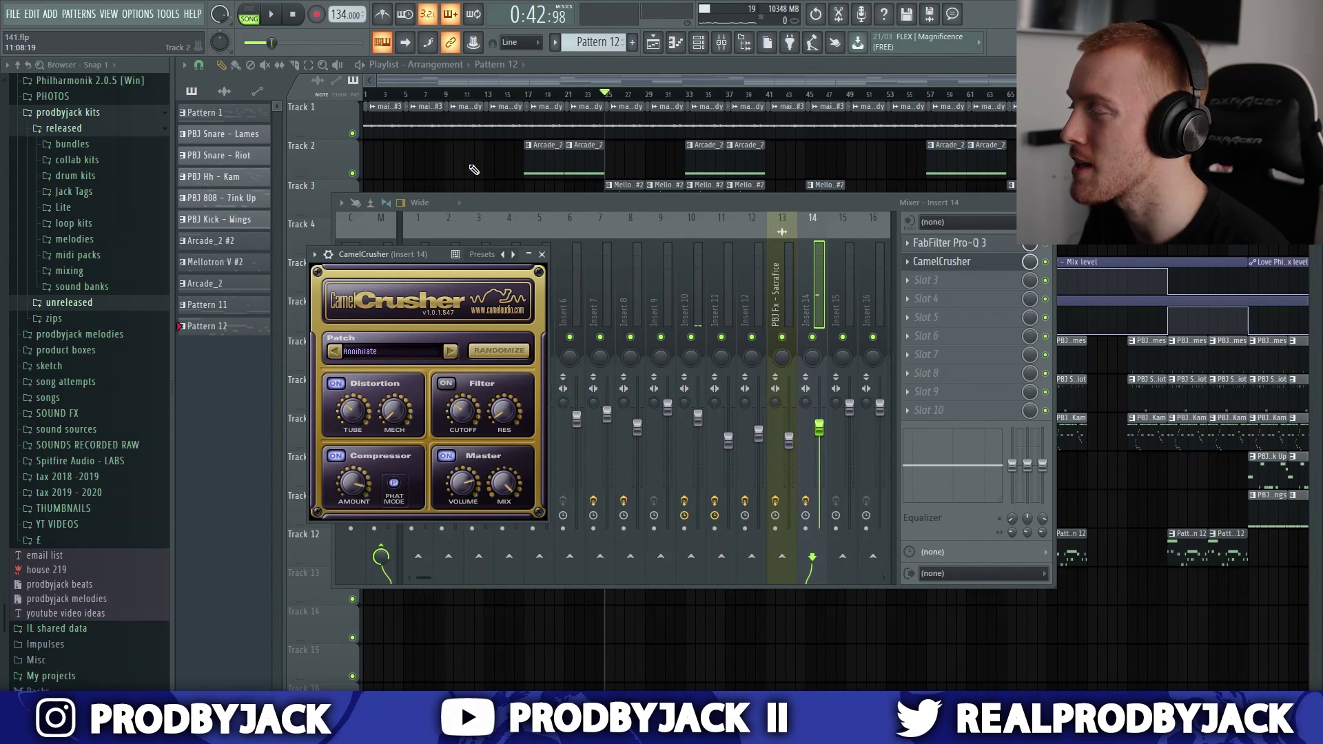
key("F12")
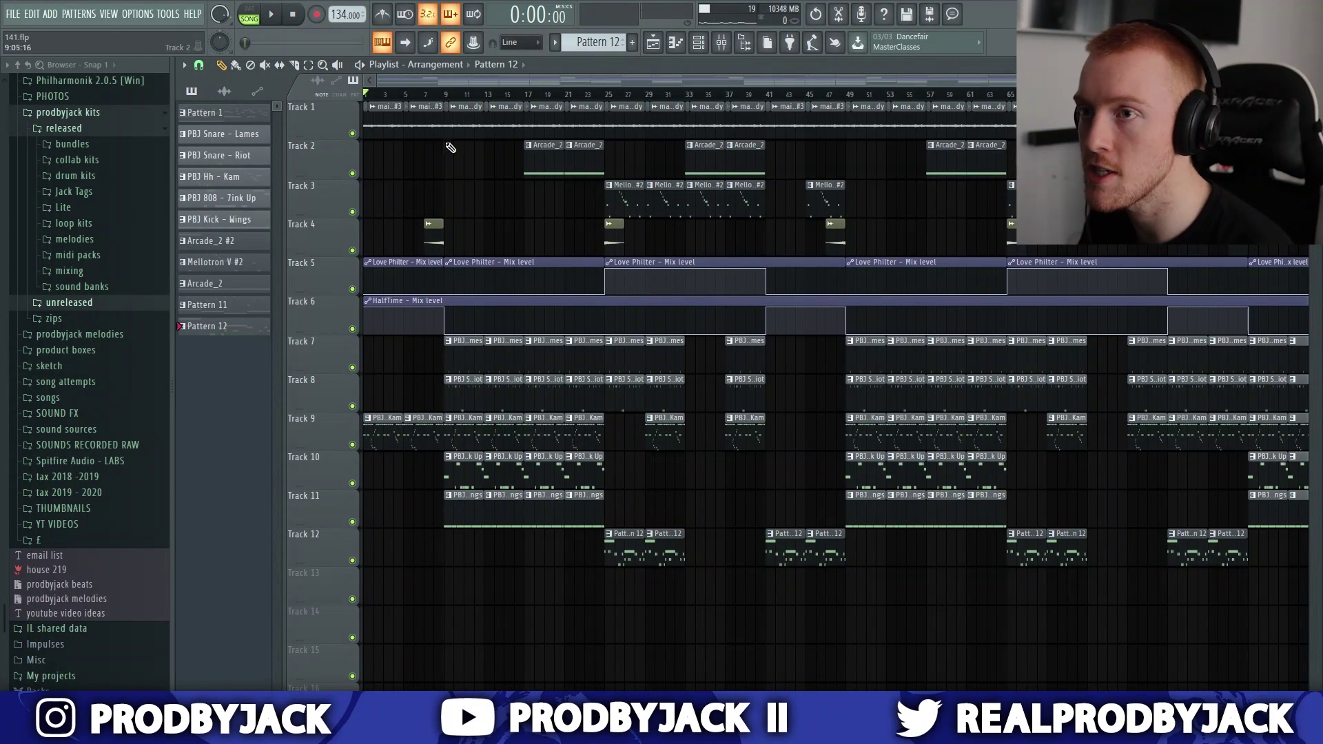
Step: Solo the hi-hats on Track 9, adding the snares on Tracks 8 and 7, listen from bar 9, and restore all tracks
right_click(352, 445)
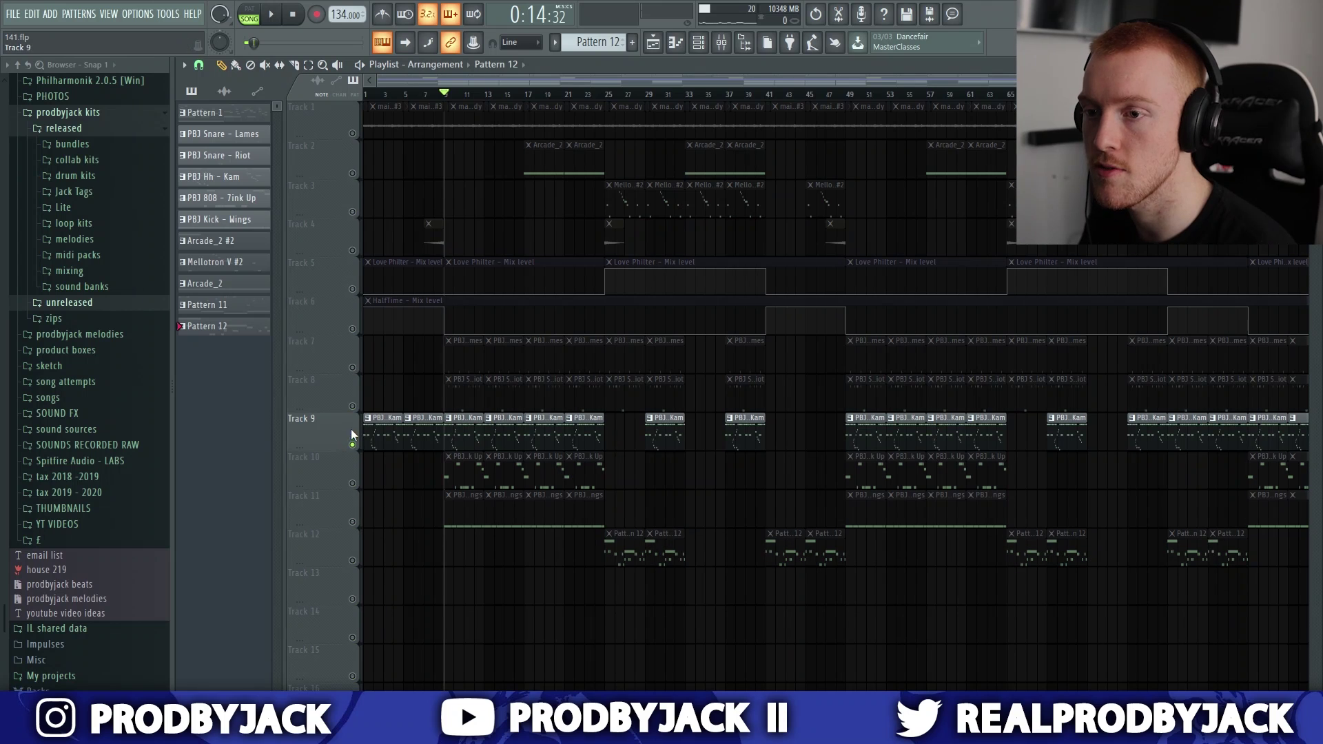
left_click(352, 407)
key("space")
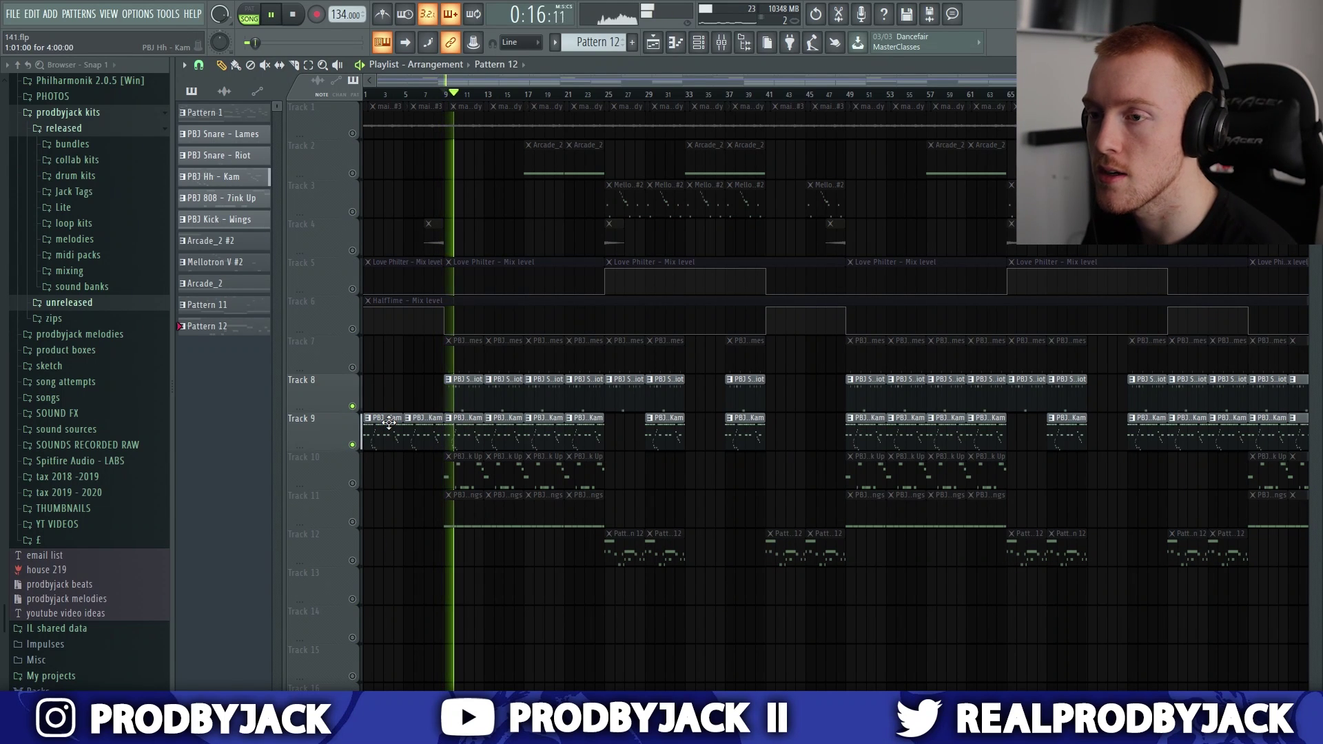
left_click(352, 367)
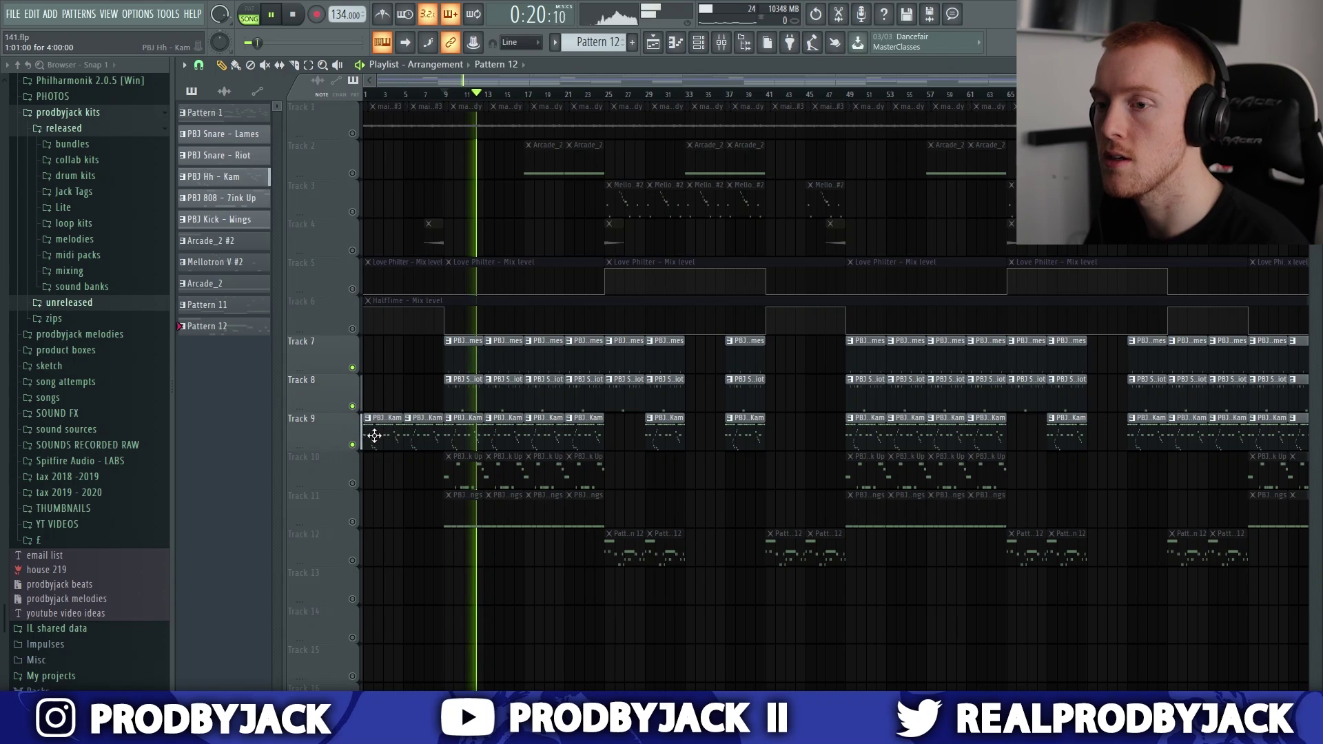
key("space")
right_click(353, 444)
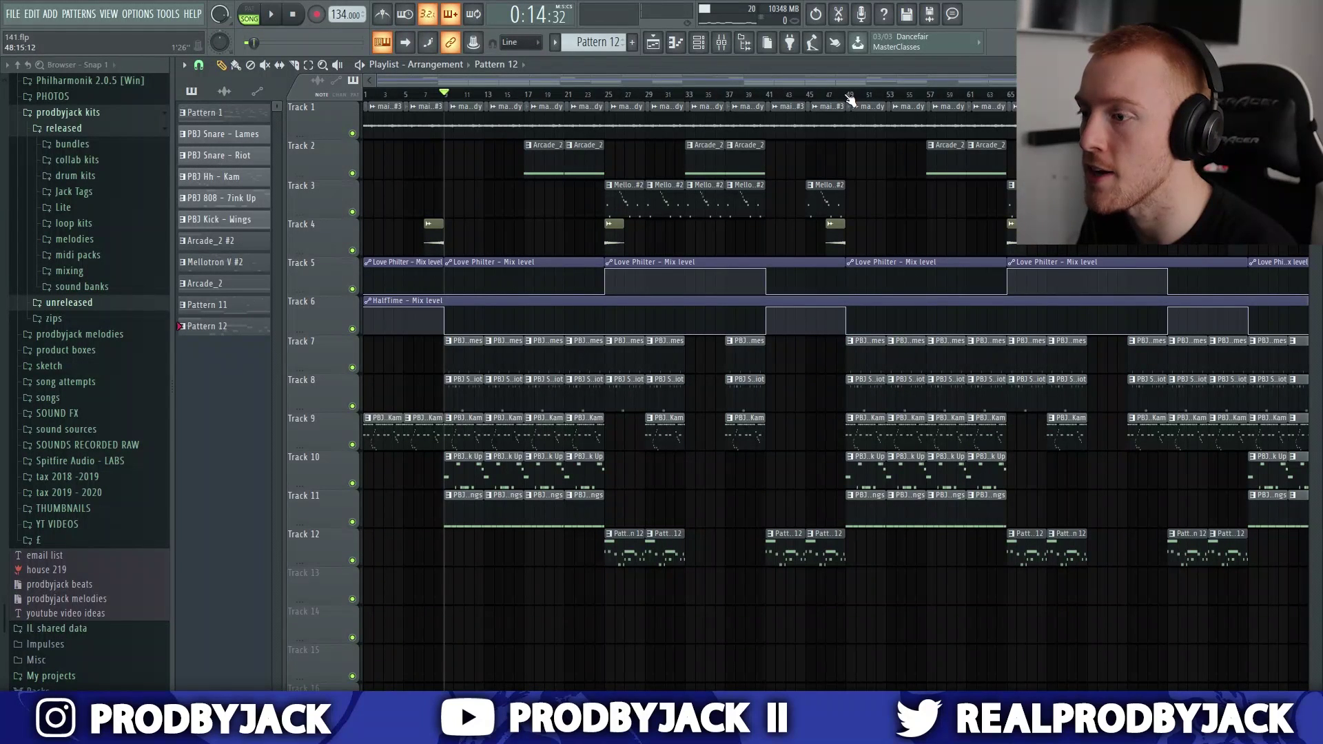
scroll(1004, 99, "down", 3)
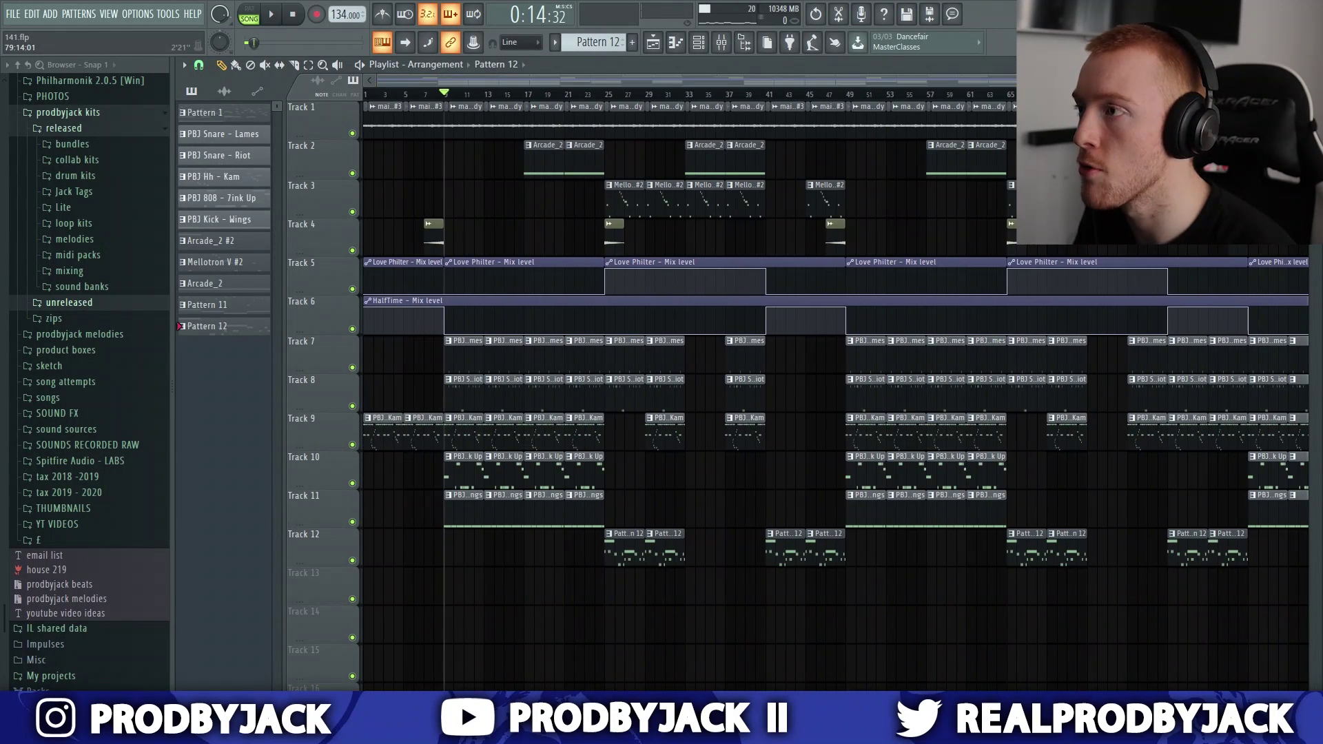